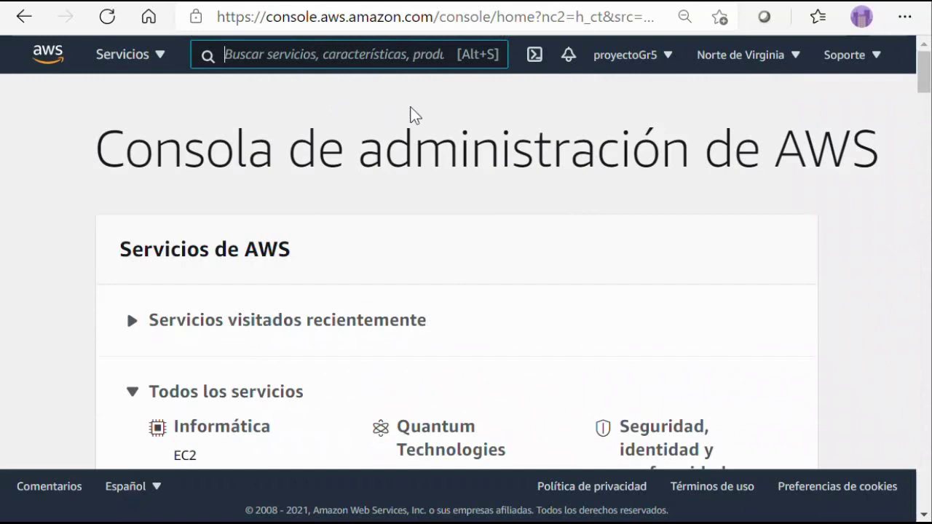
Sign out of the proyectoGr5 account via Cerrar sesión and return to the console sign-in page.
click(877, 62)
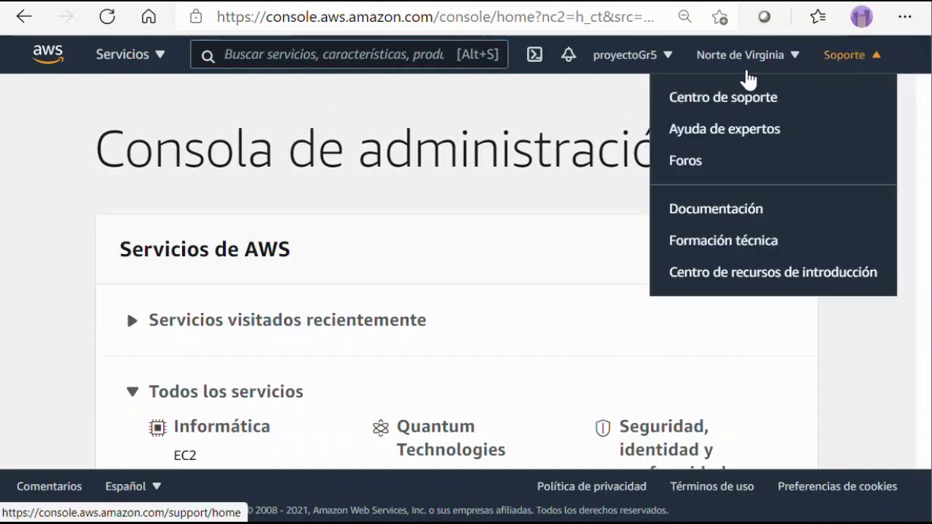
click(669, 57)
click(552, 298)
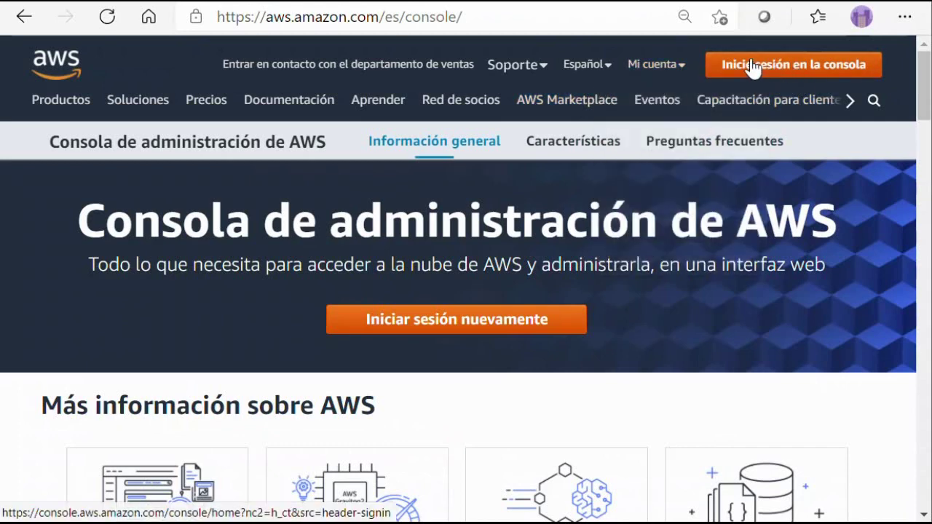
click(775, 67)
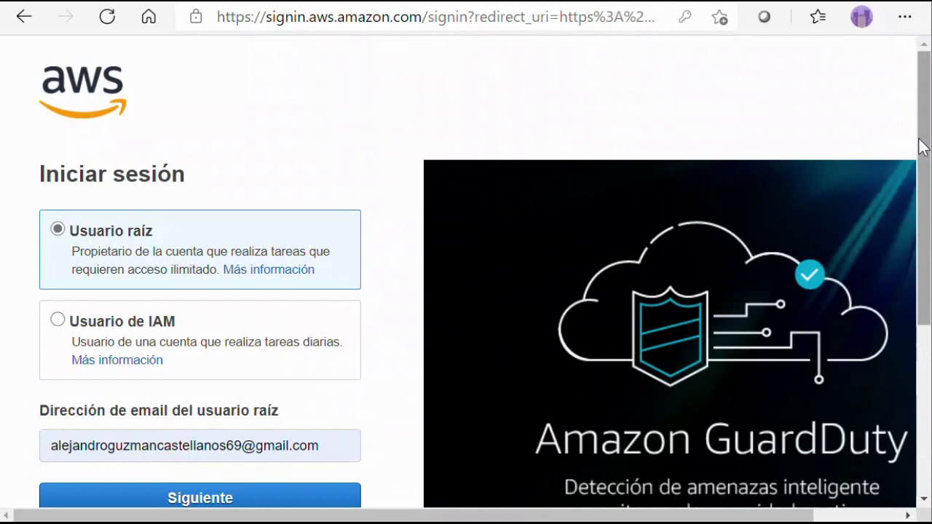
Keep 'Usuario raíz' selected with the root email and continue with Siguiente.
drag(921, 145, 924, 197)
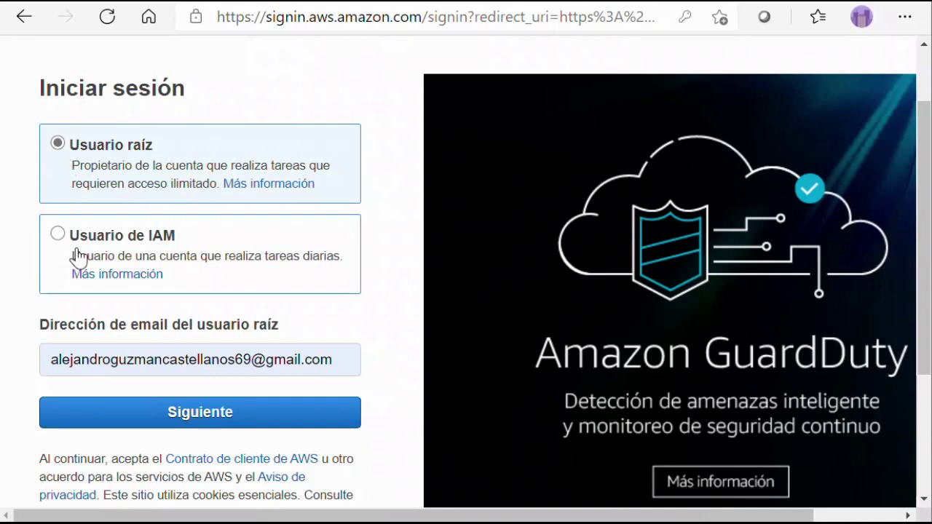
click(59, 235)
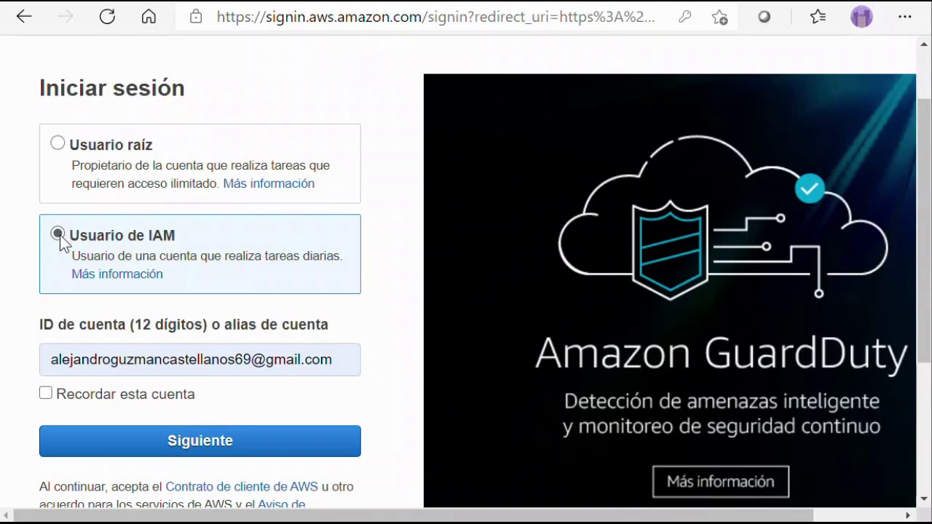
click(58, 143)
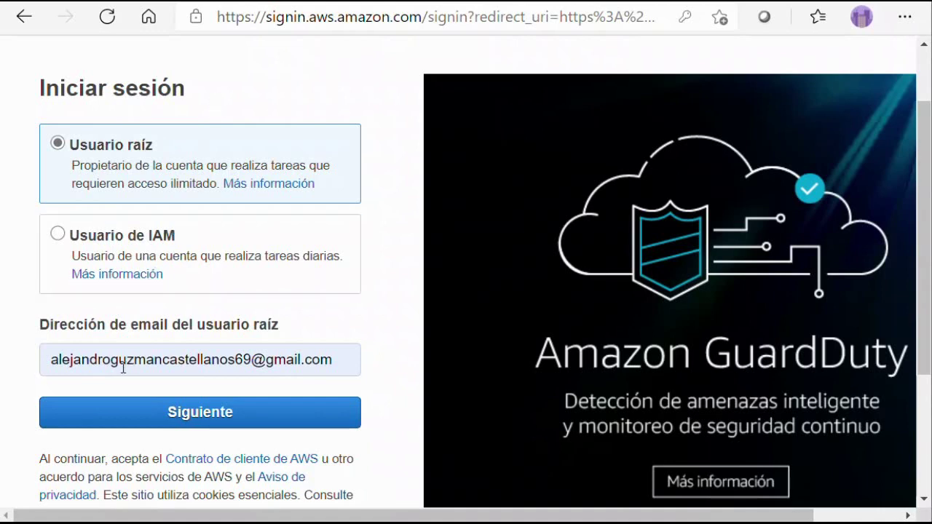
drag(45, 358, 378, 308)
click(377, 309)
click(220, 412)
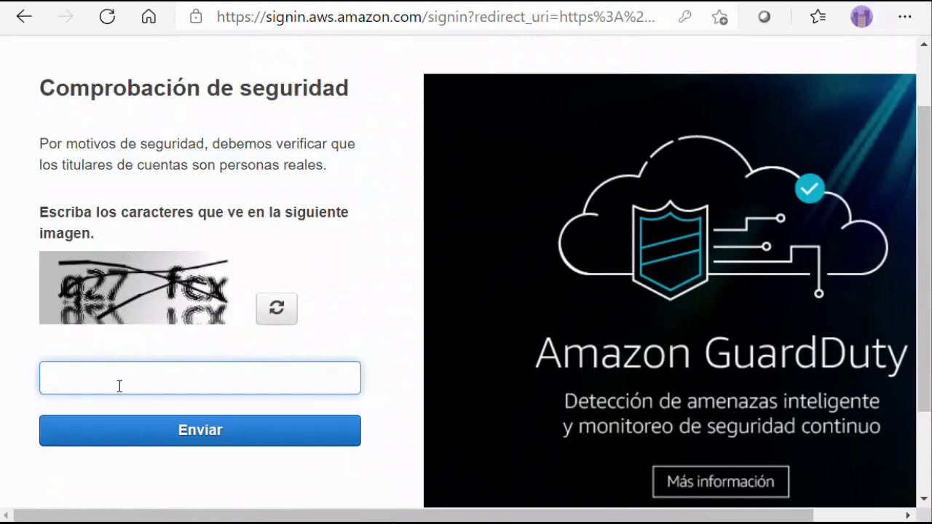
Enter the captcha characters, submit them, and sign in with the root password.
click(115, 379)
text(g27fe)
key(BackSpace)
text(cx)
click(156, 432)
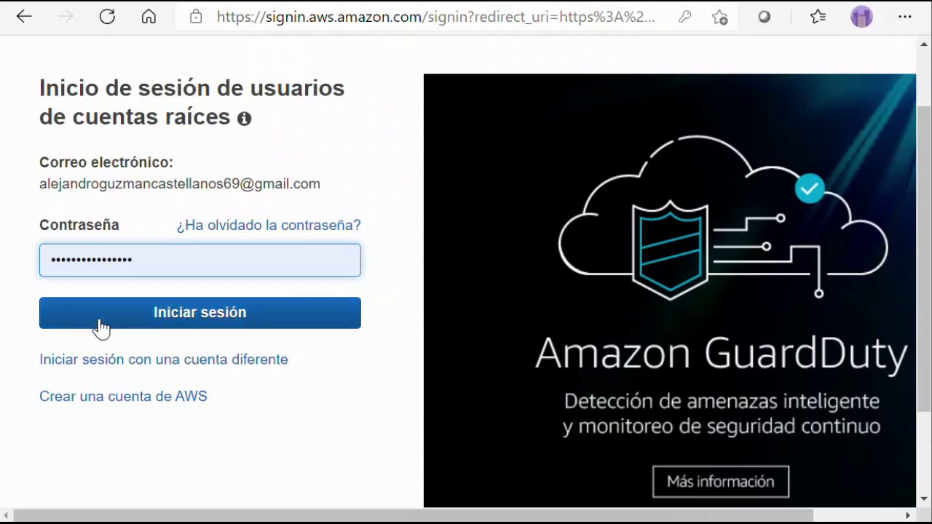
click(231, 318)
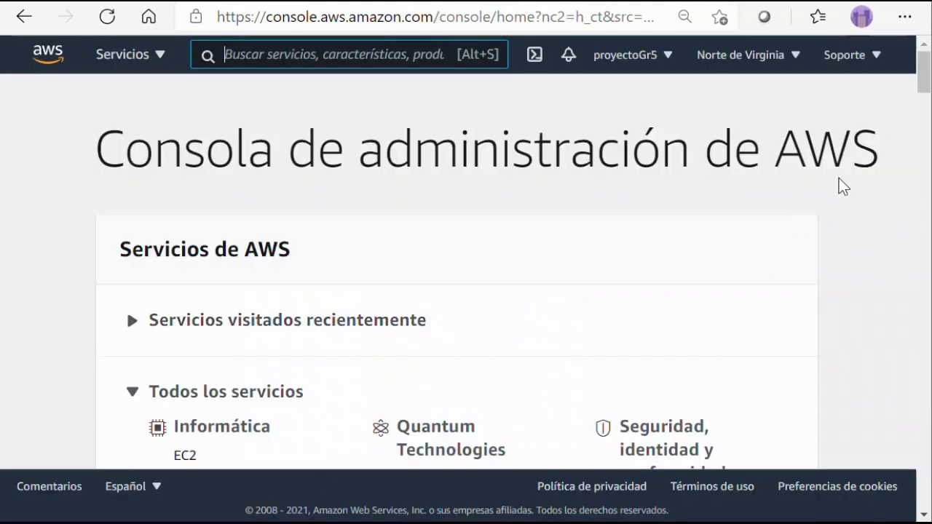
Open the Soporte menu on the console home and close it again.
drag(925, 82, 929, 62)
click(876, 60)
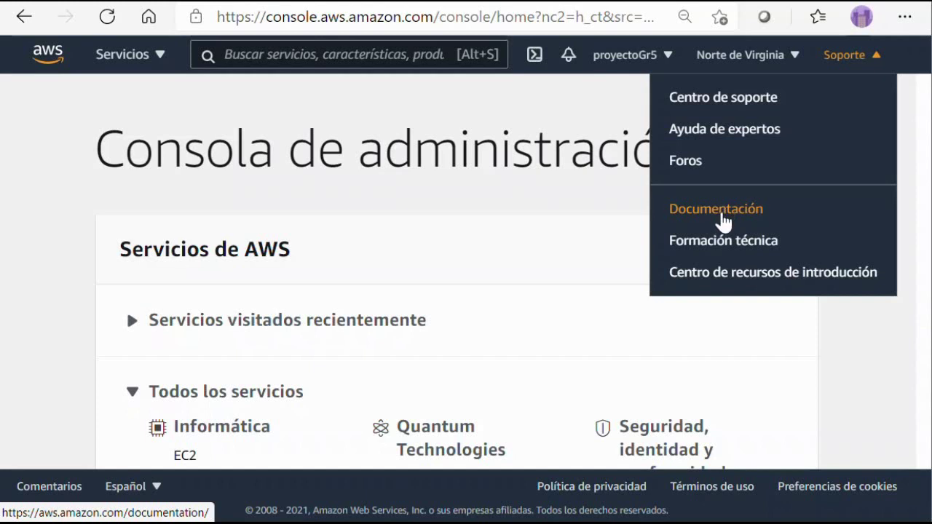
click(515, 213)
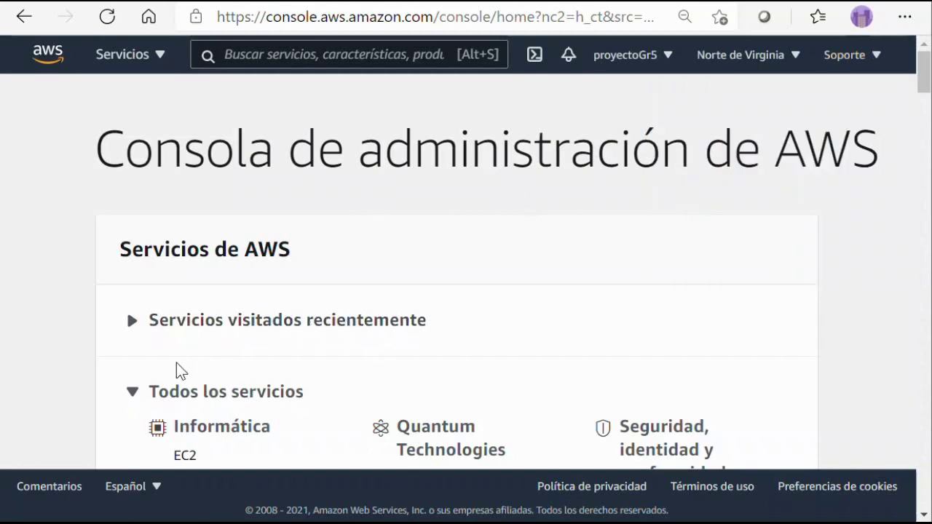
scroll(176, 363, down, 2)
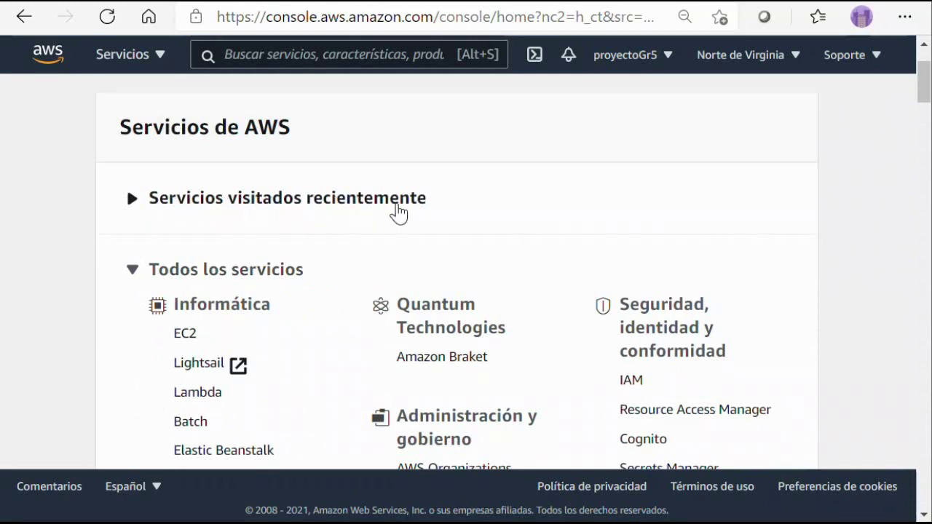
scroll(375, 268, down, 2)
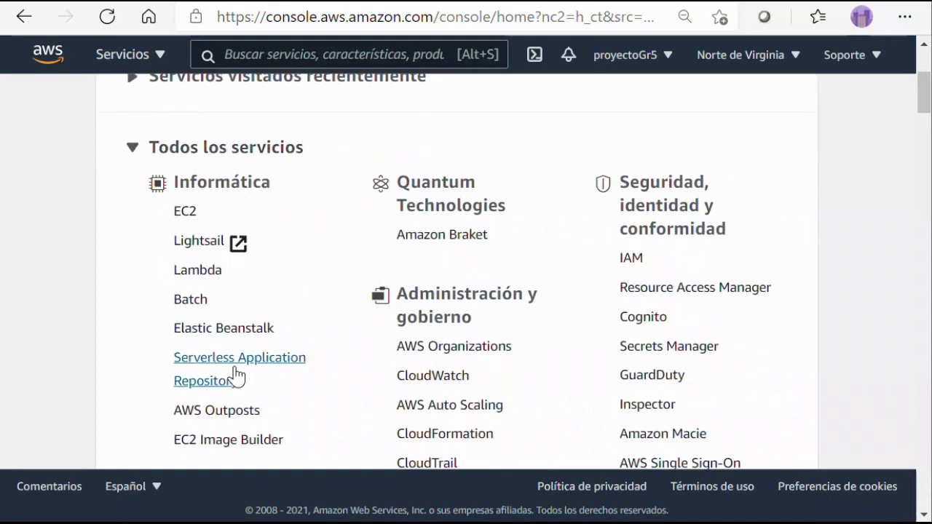
drag(922, 102, 881, 90)
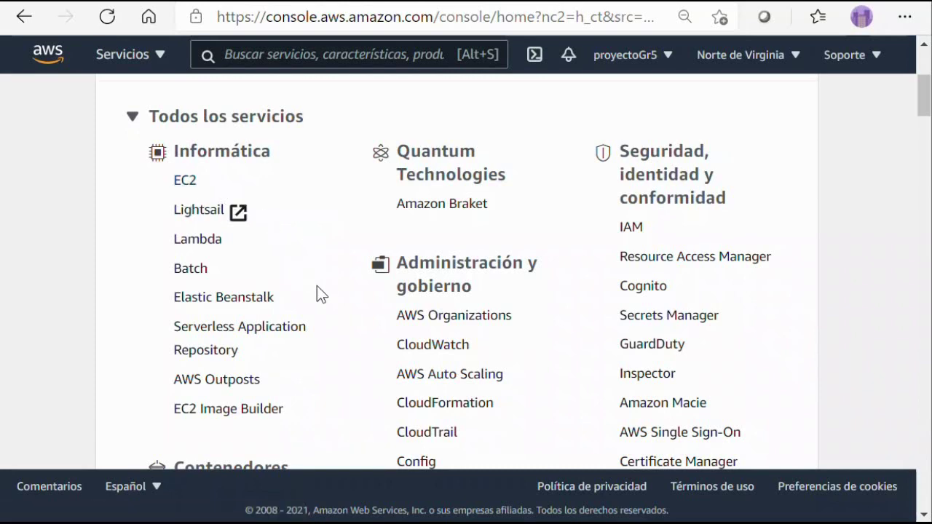
scroll(316, 291, down, 3)
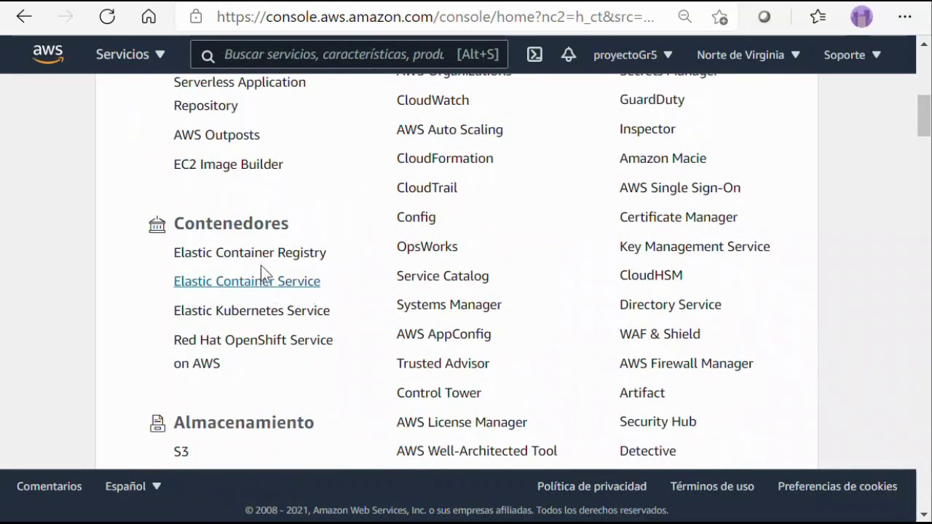
scroll(327, 298, down, 2)
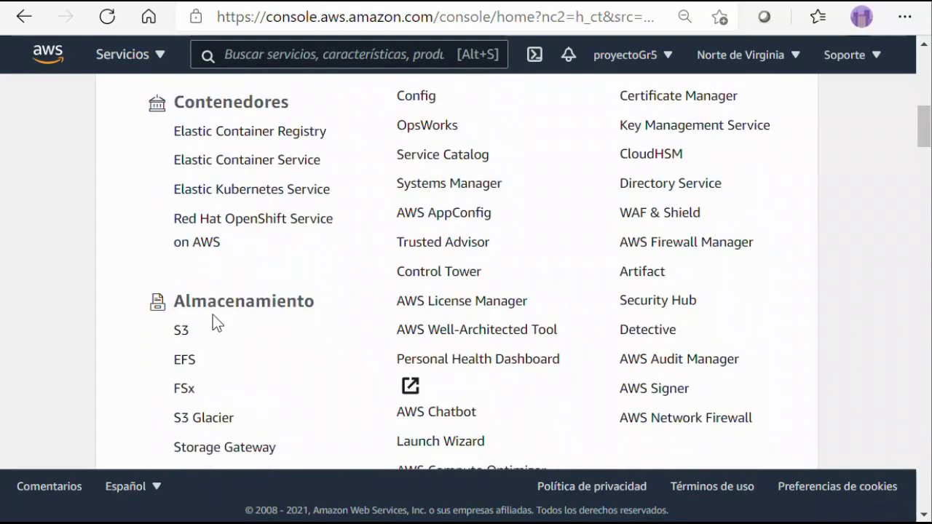
scroll(203, 338, down, 2)
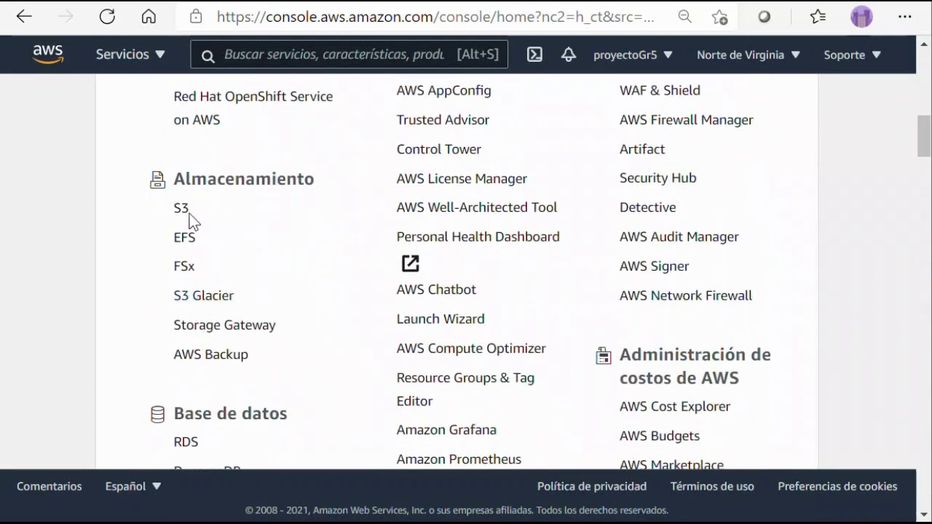
scroll(257, 389, down, 4)
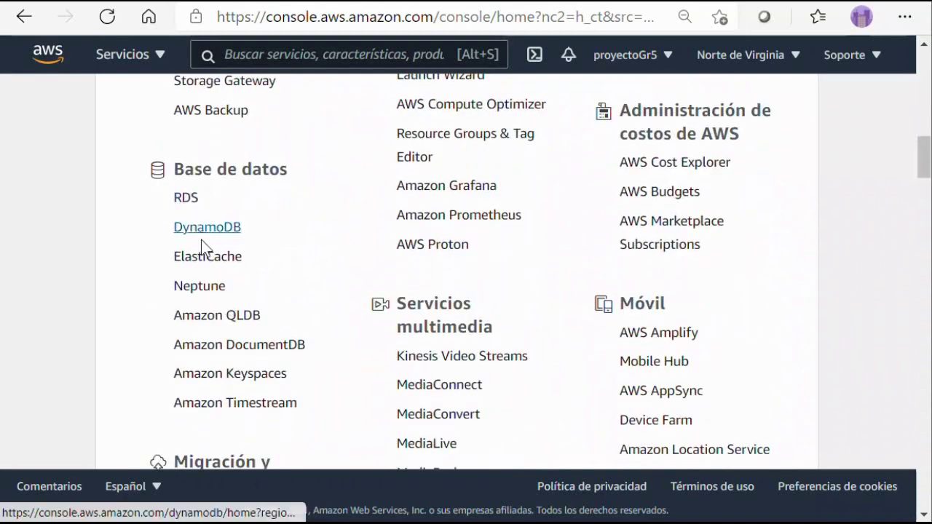
scroll(274, 271, down, 2)
scroll(275, 279, down, 2)
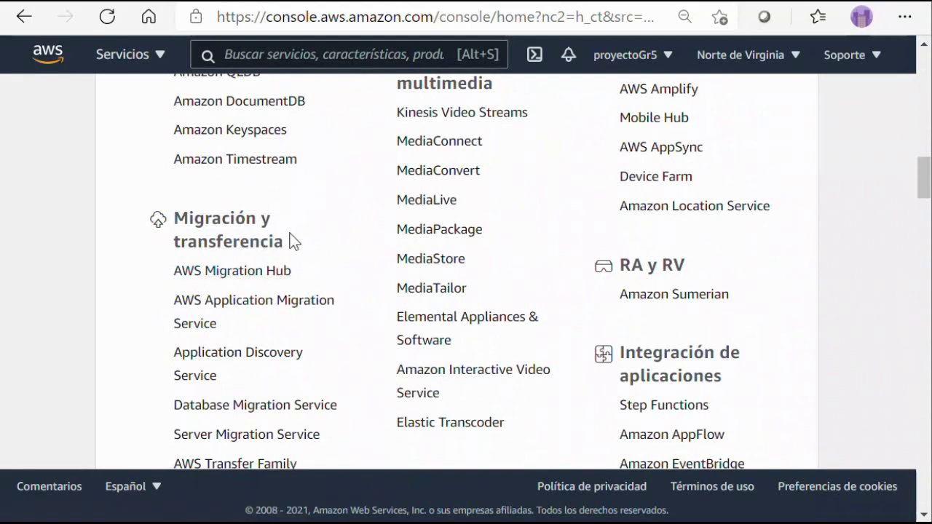
scroll(298, 308, down, 4)
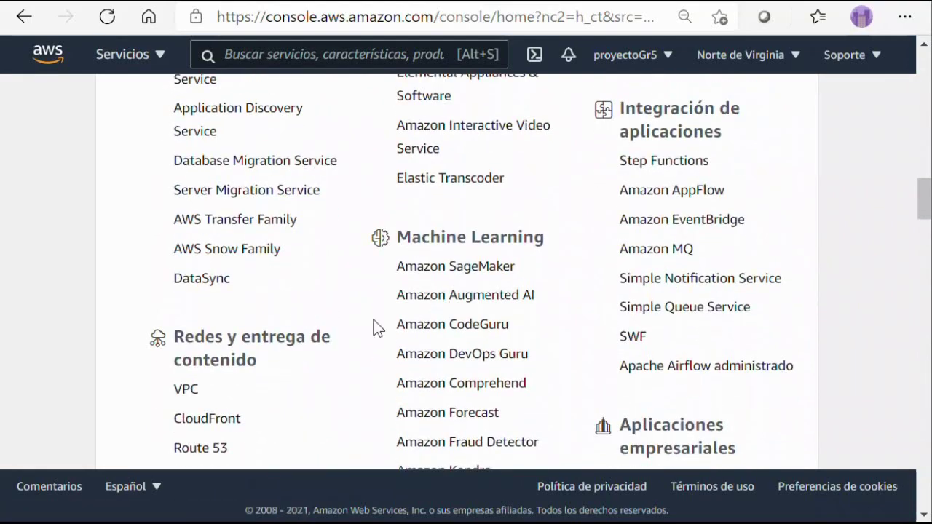
scroll(370, 327, down, 6)
scroll(371, 327, down, 3)
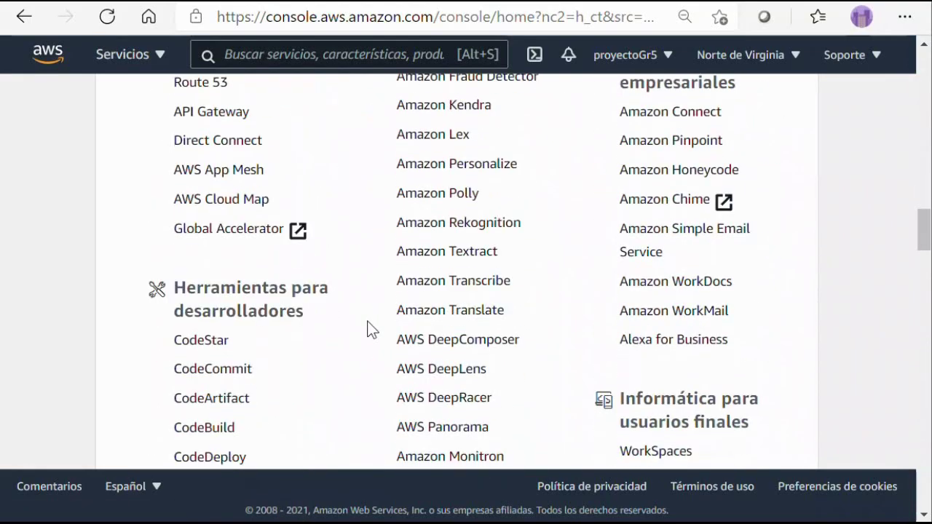
scroll(371, 330, up, 2)
scroll(371, 329, up, 2)
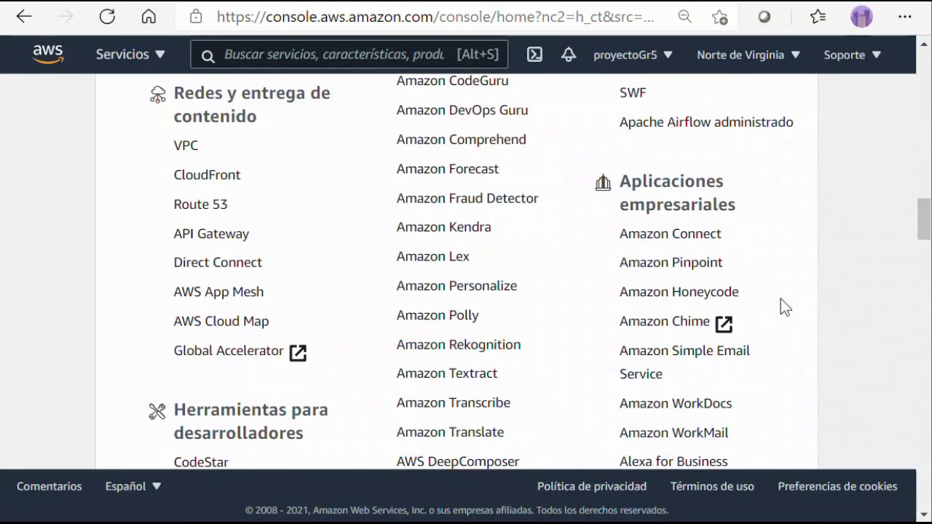
drag(927, 232, 889, 95)
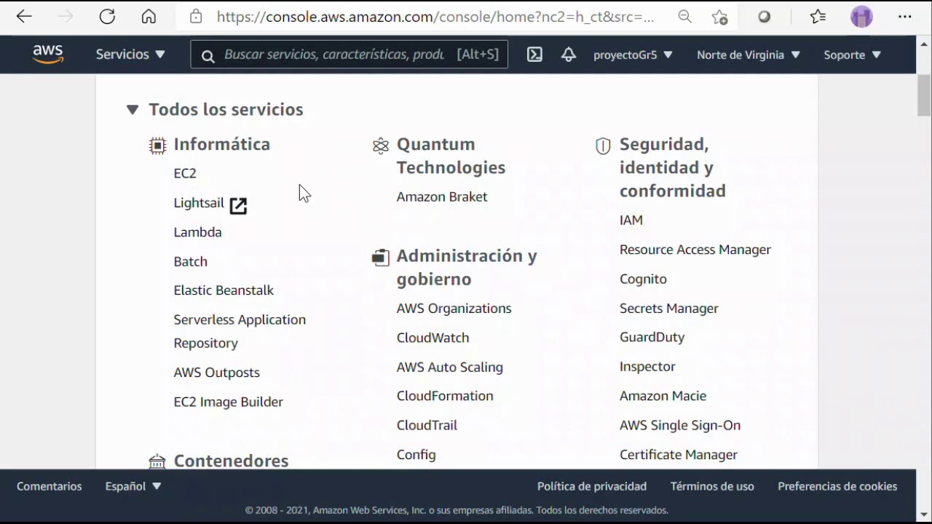
click(922, 109)
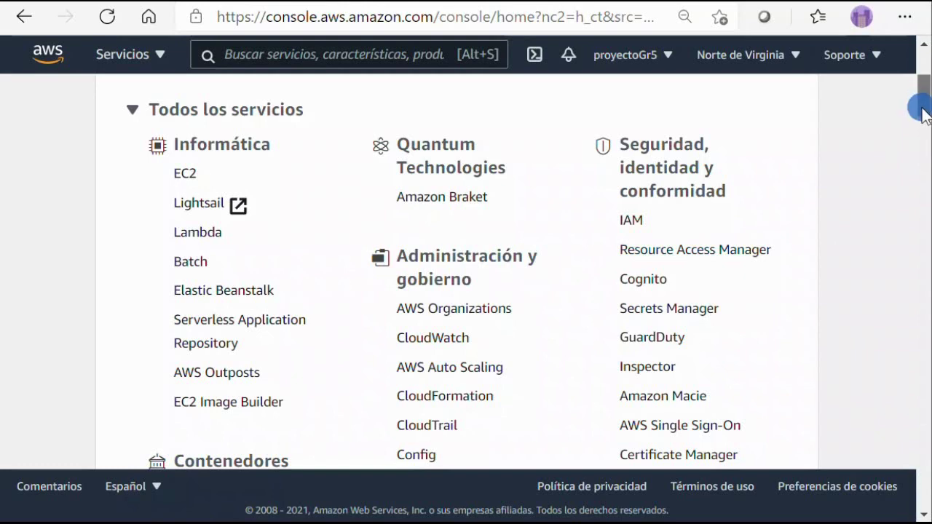
drag(923, 109, 915, 146)
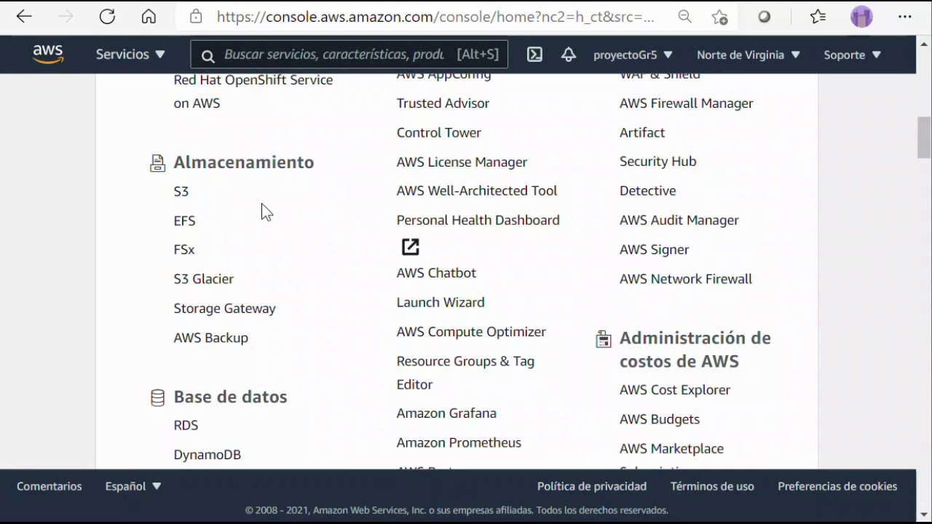
scroll(301, 227, up, 2)
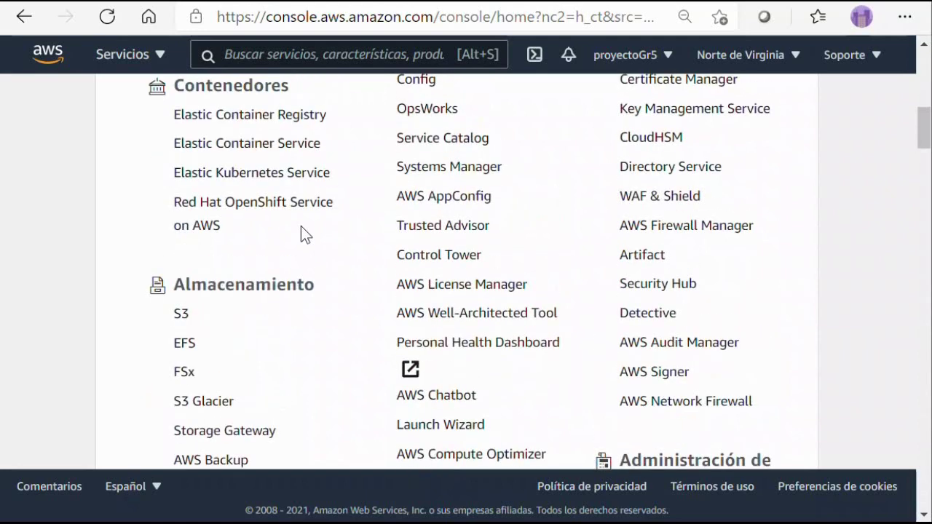
scroll(301, 226, down, 2)
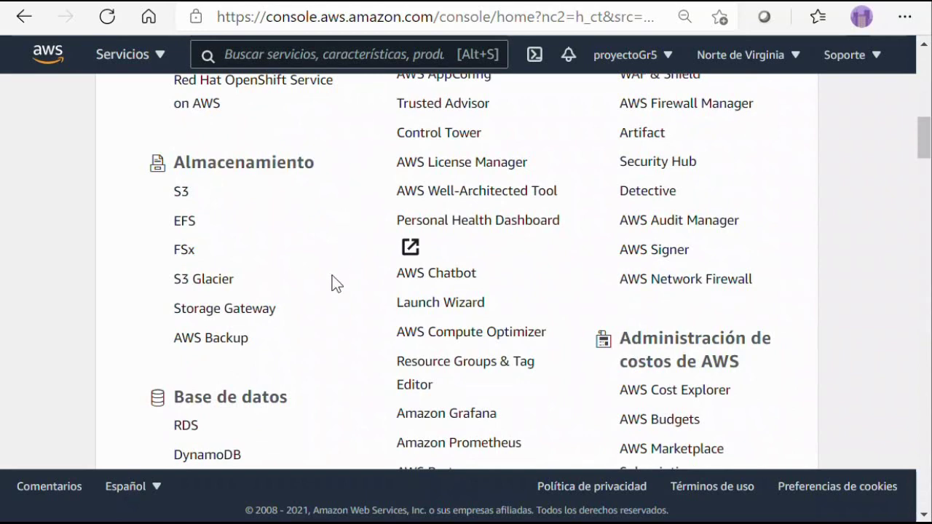
scroll(332, 276, down, 2)
scroll(332, 276, down, 6)
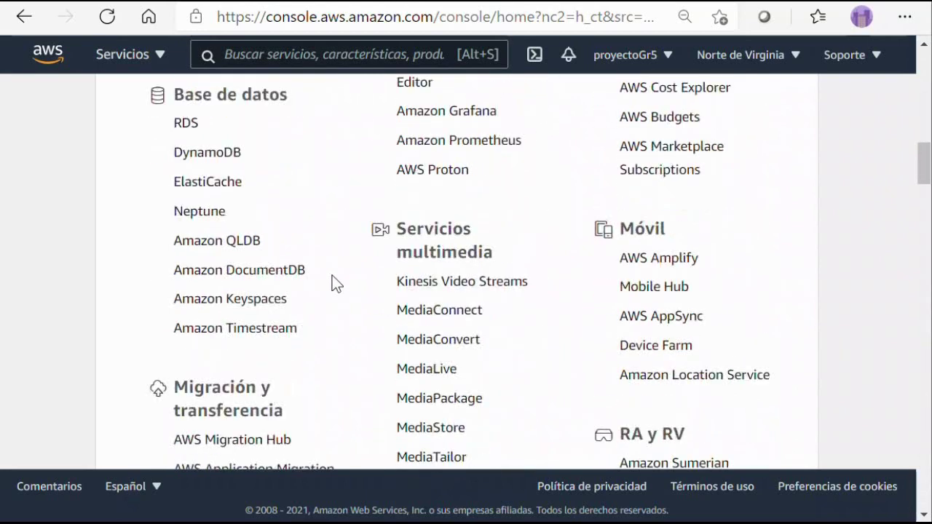
scroll(333, 284, down, 2)
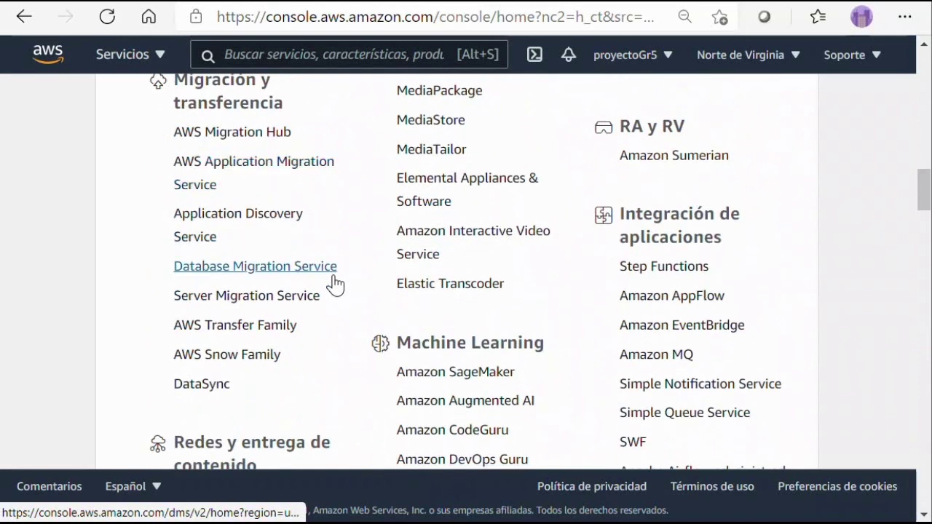
scroll(355, 373, down, 2)
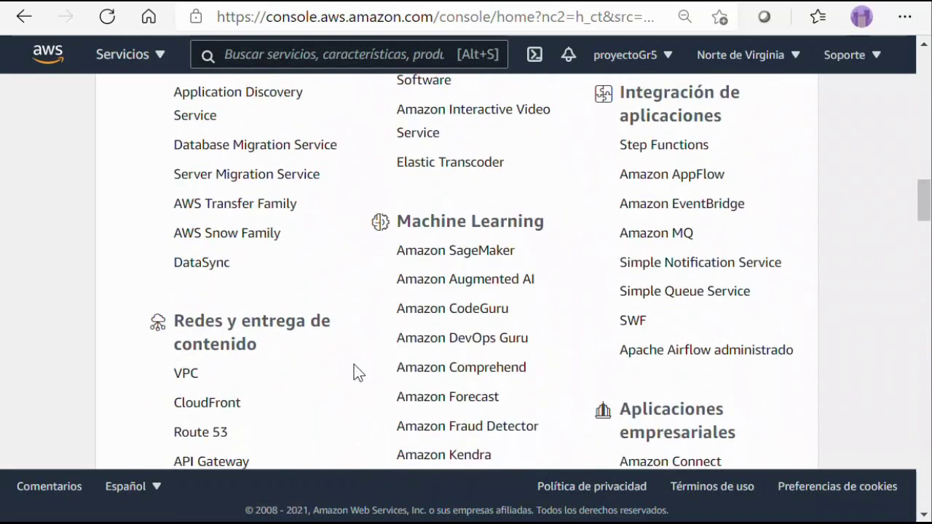
scroll(357, 368, down, 2)
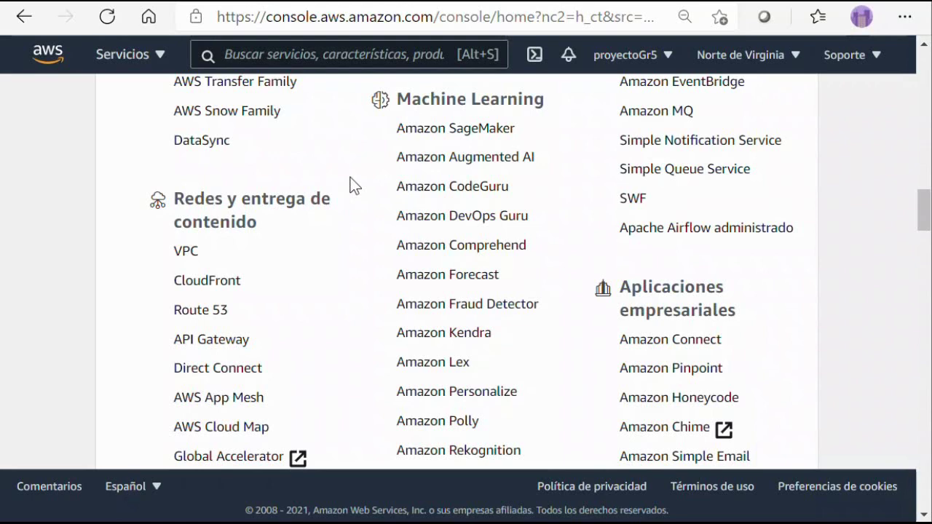
scroll(371, 284, down, 5)
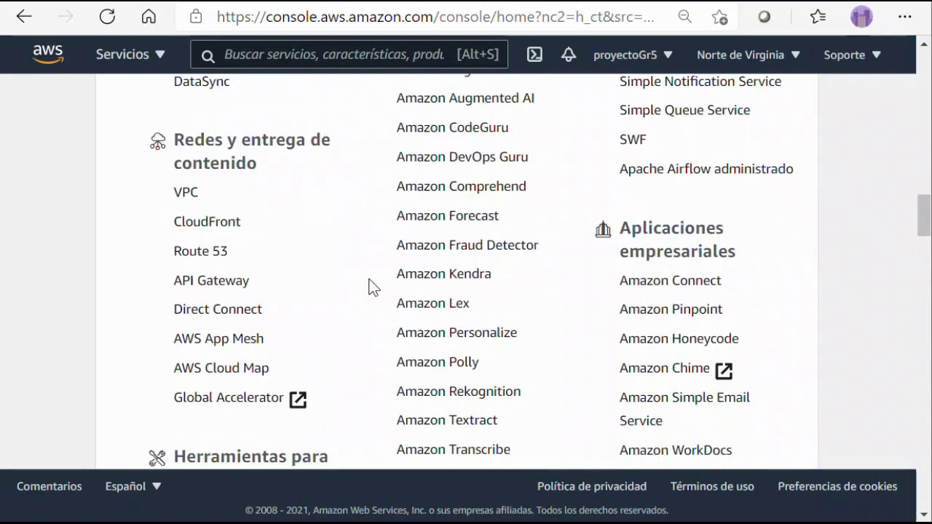
scroll(370, 287, down, 1)
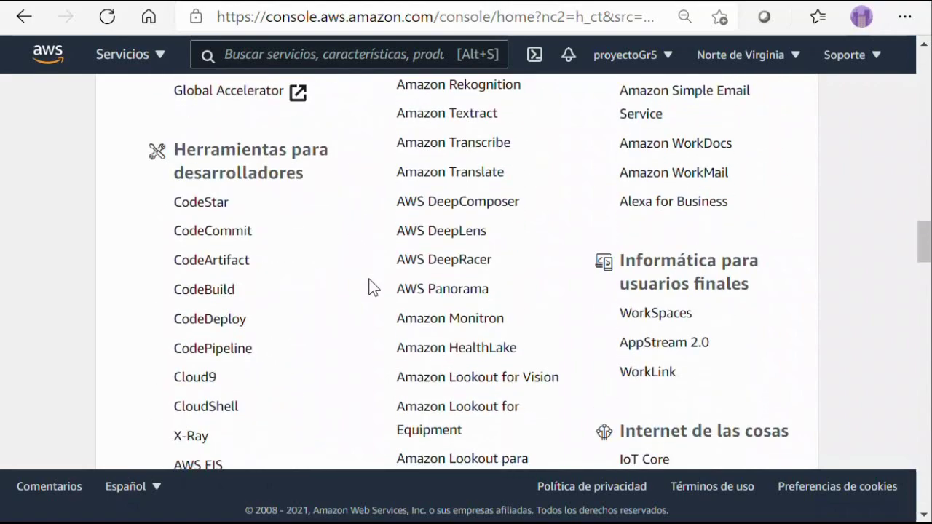
scroll(371, 286, down, 5)
scroll(369, 287, down, 7)
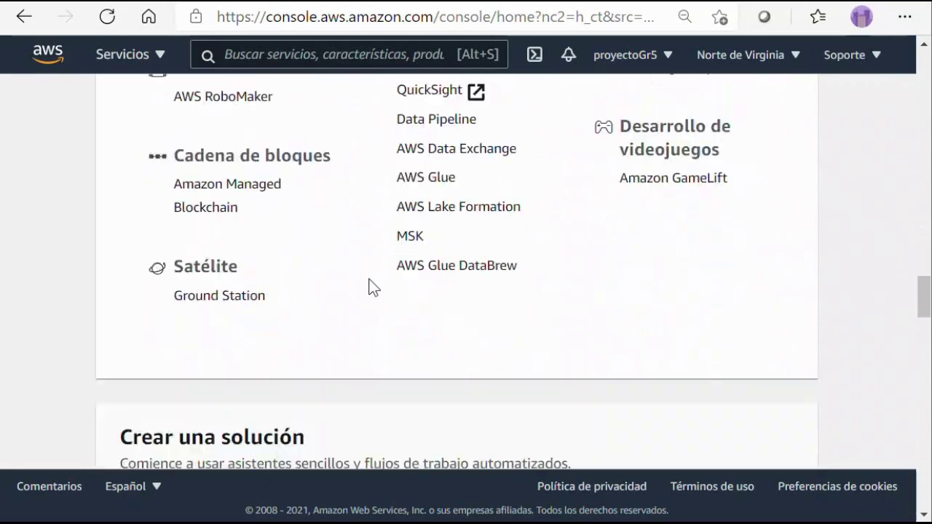
scroll(370, 287, up, 10)
scroll(370, 287, up, 15)
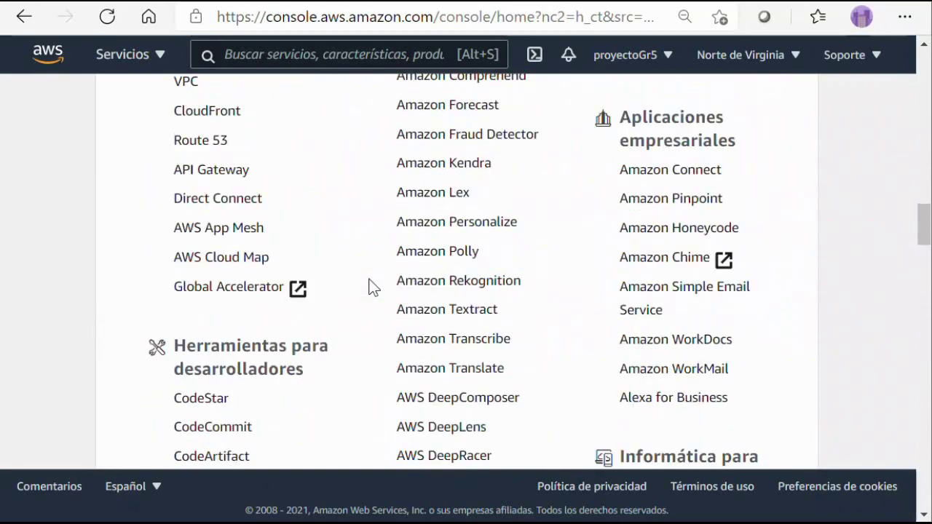
scroll(369, 287, up, 15)
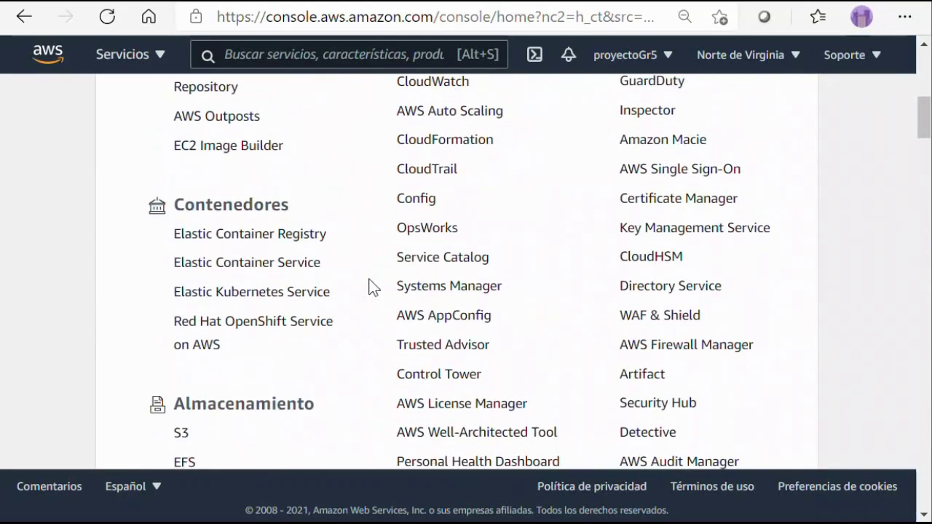
scroll(371, 291, down, 3)
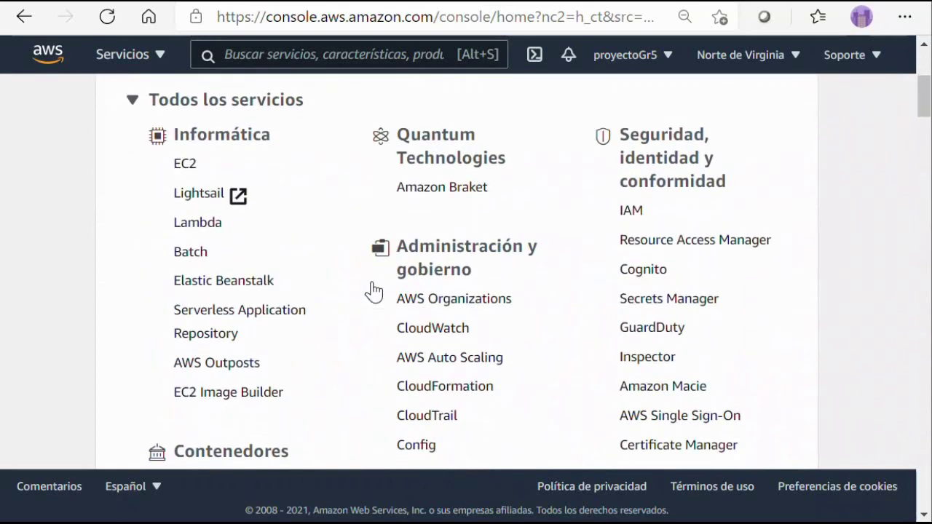
Open IAM and toggle its sidebar groups and navigation panel.
click(631, 211)
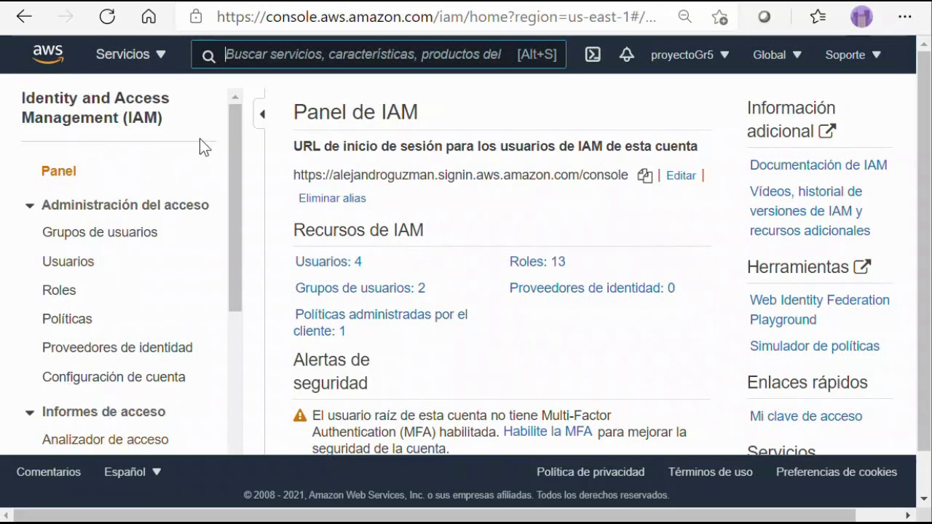
click(30, 208)
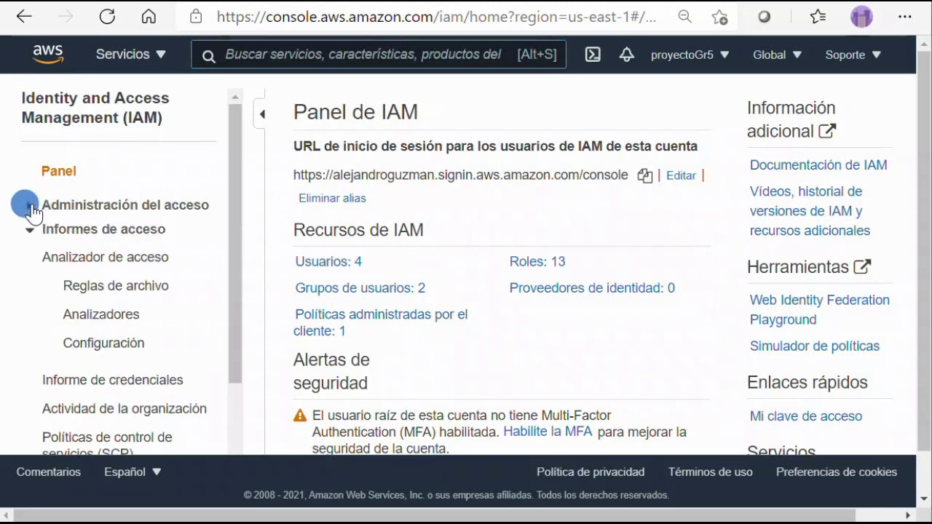
click(30, 229)
click(30, 229)
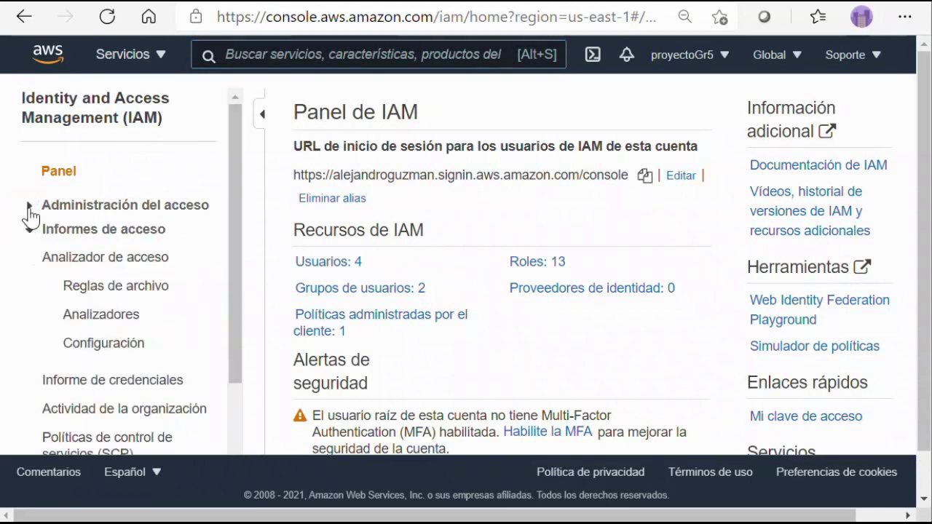
click(29, 209)
drag(237, 191, 238, 125)
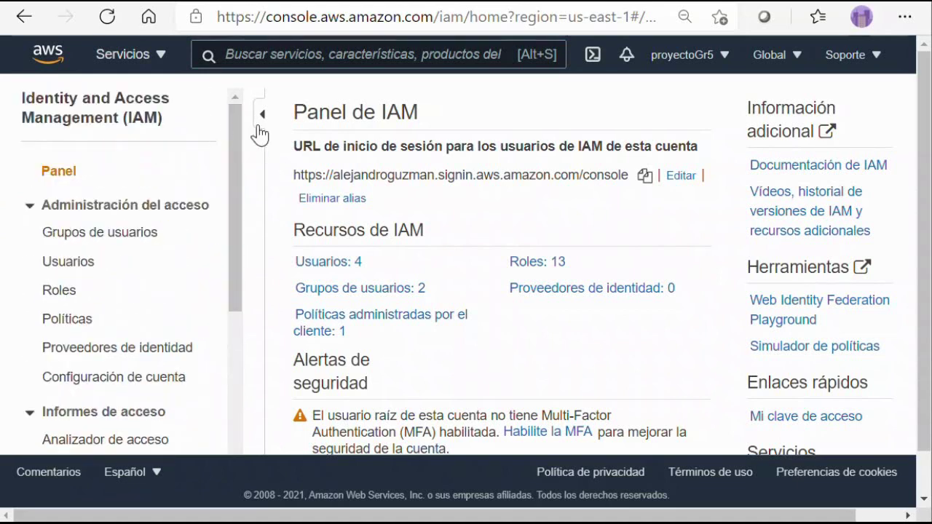
click(257, 113)
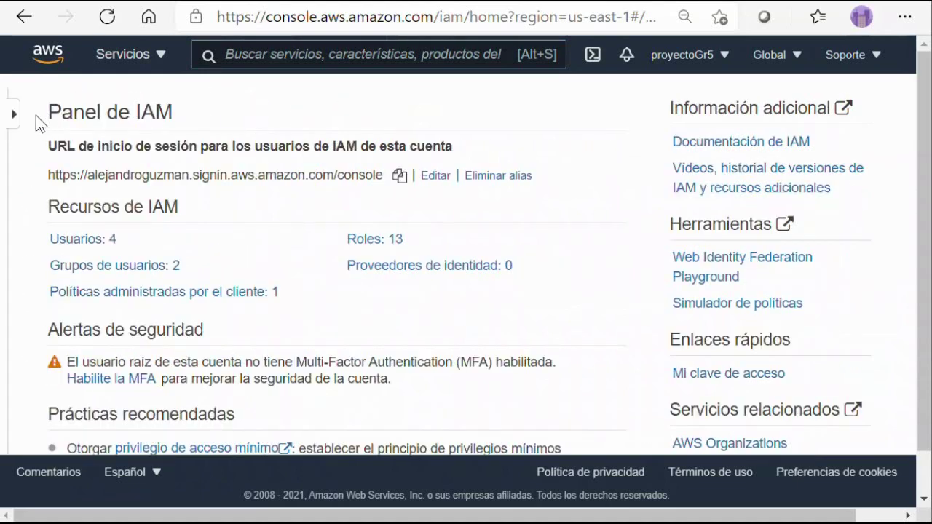
click(14, 119)
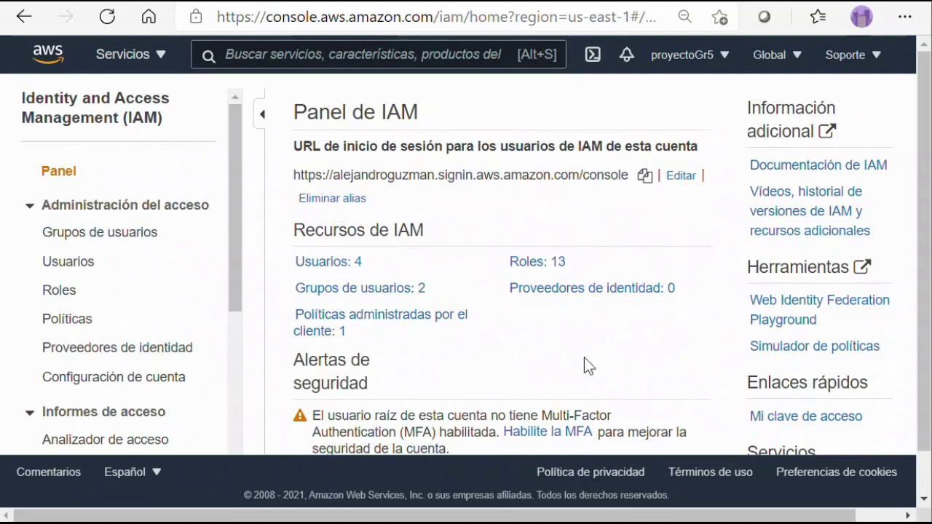
scroll(677, 251, down, 7)
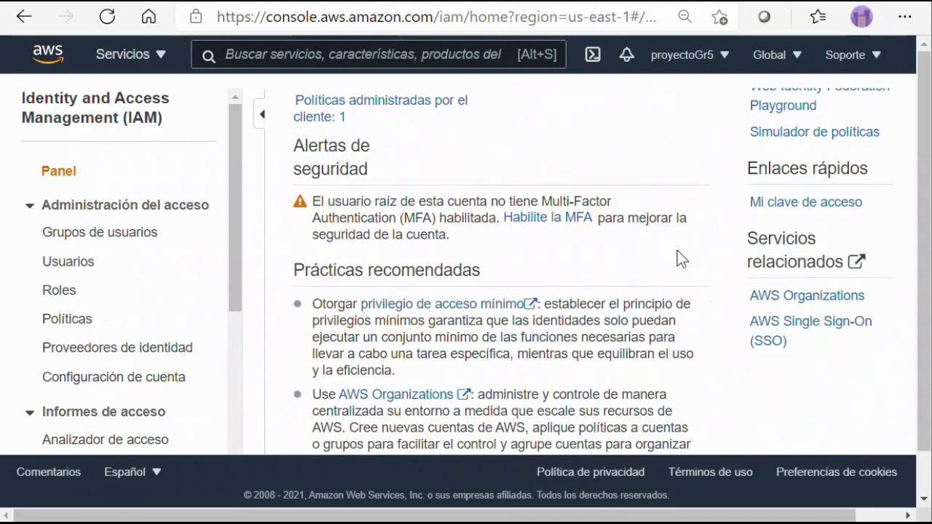
scroll(677, 251, down, 8)
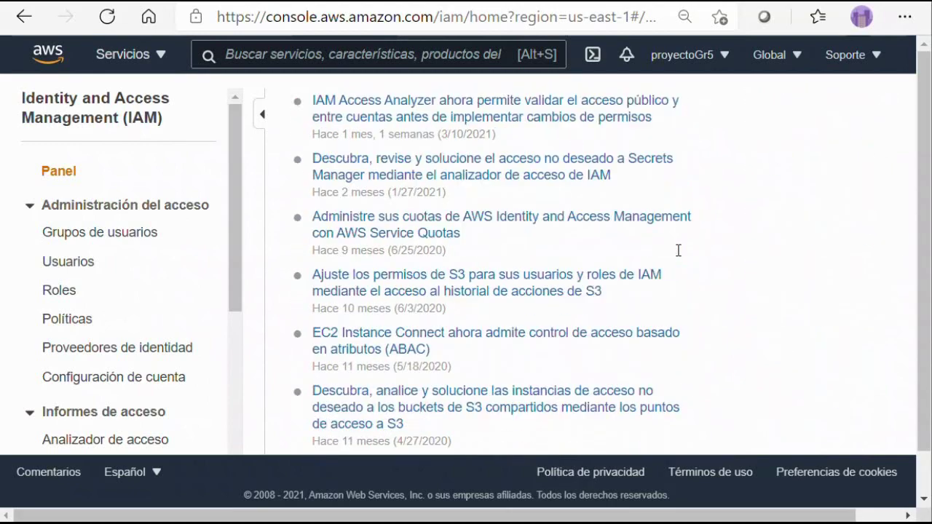
scroll(677, 250, down, 1)
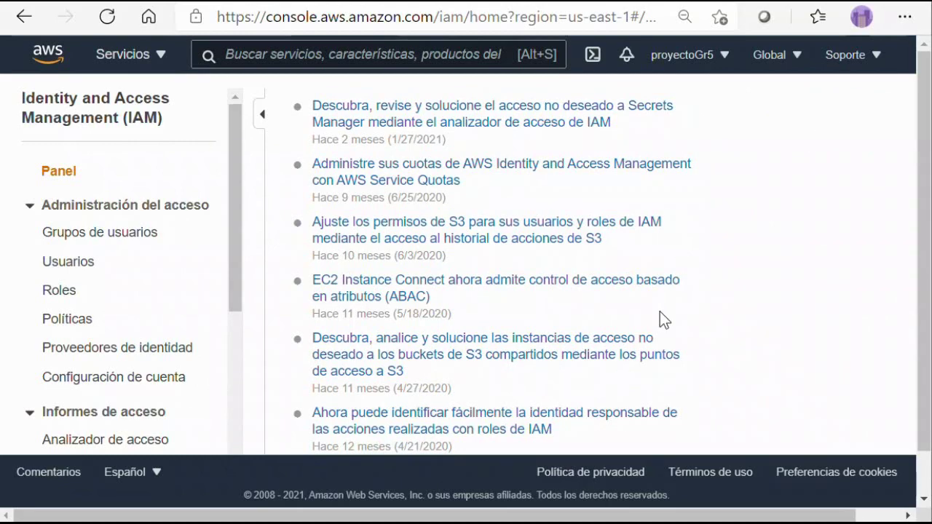
scroll(661, 318, down, 1)
scroll(660, 311, up, 10)
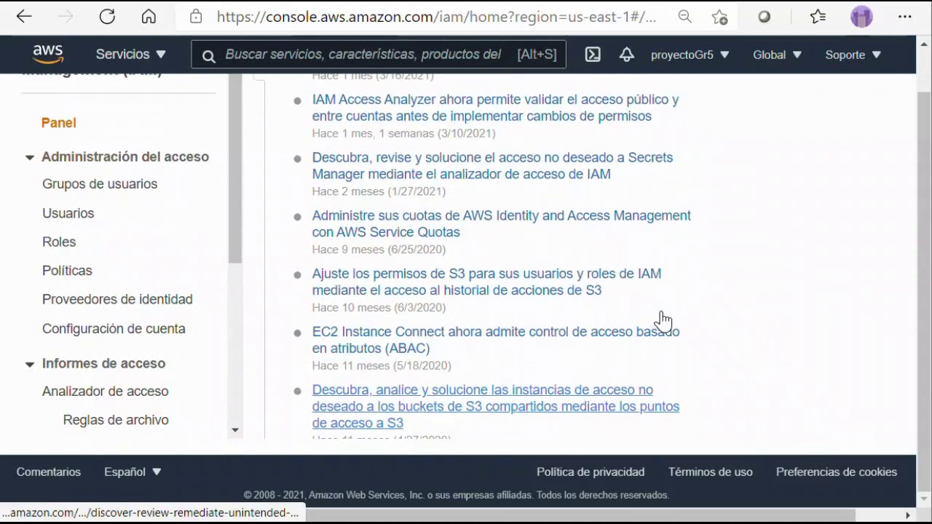
scroll(660, 311, up, 8)
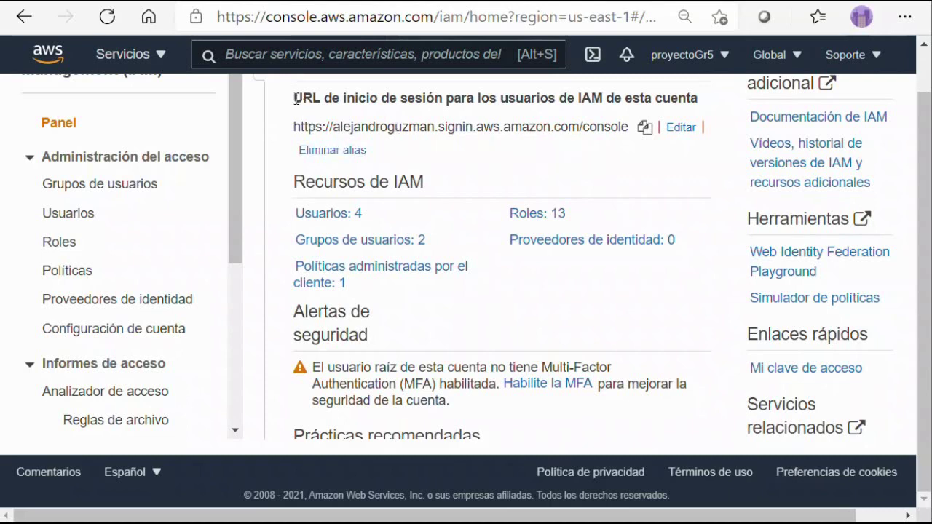
Select and copy the IAM users' sign-in URL from the IAM dashboard.
drag(295, 99, 705, 133)
click(705, 176)
triple_click(333, 127)
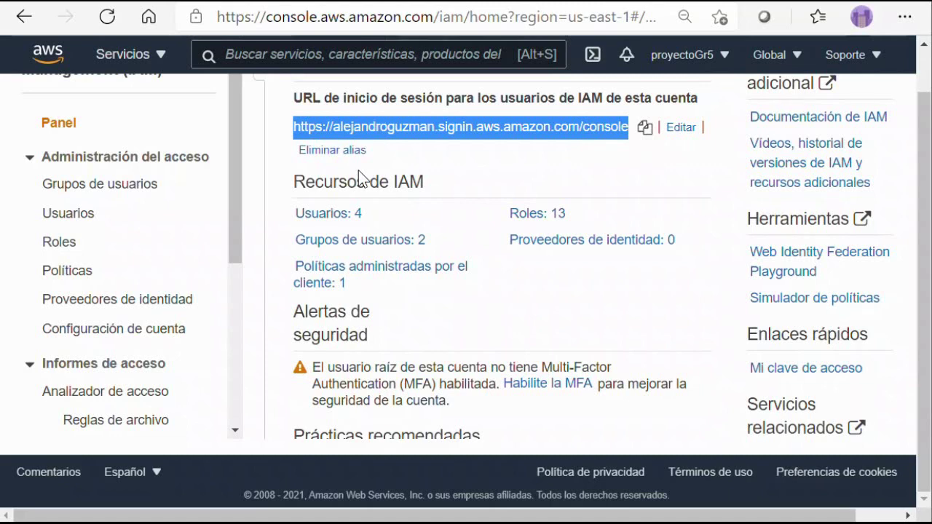
click(279, 129)
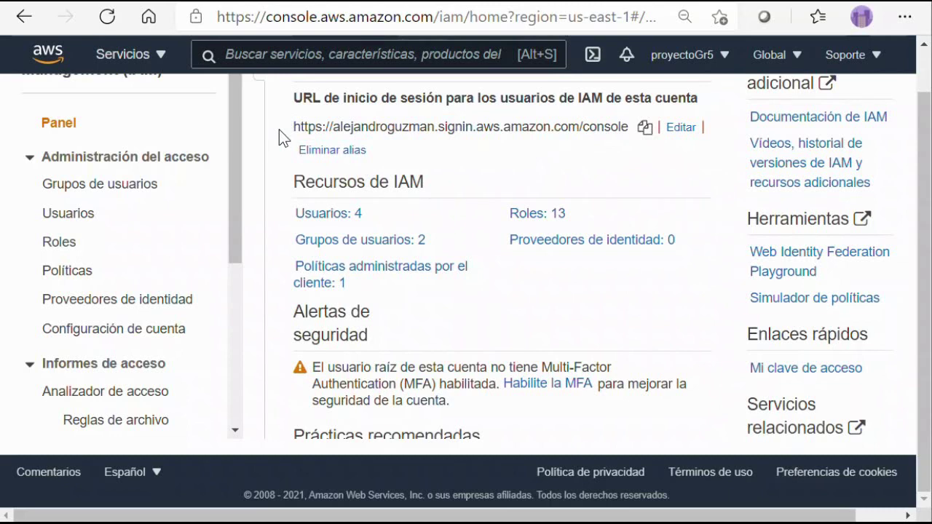
triple_click(628, 129)
key(ctrl+c)
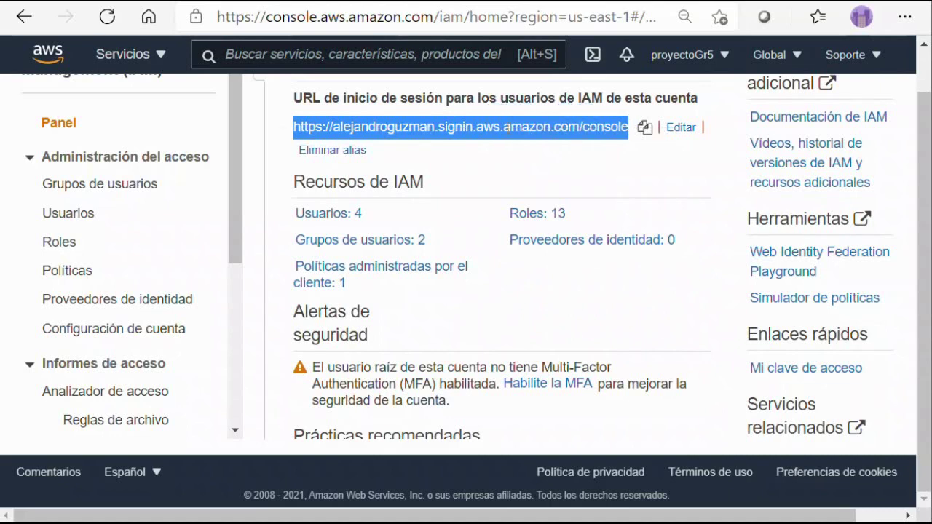
click(733, 2)
Paste the copied sign-in URL into the new tab and load the IAM-user sign-in page.
click(451, 18)
key(ctrl+v)
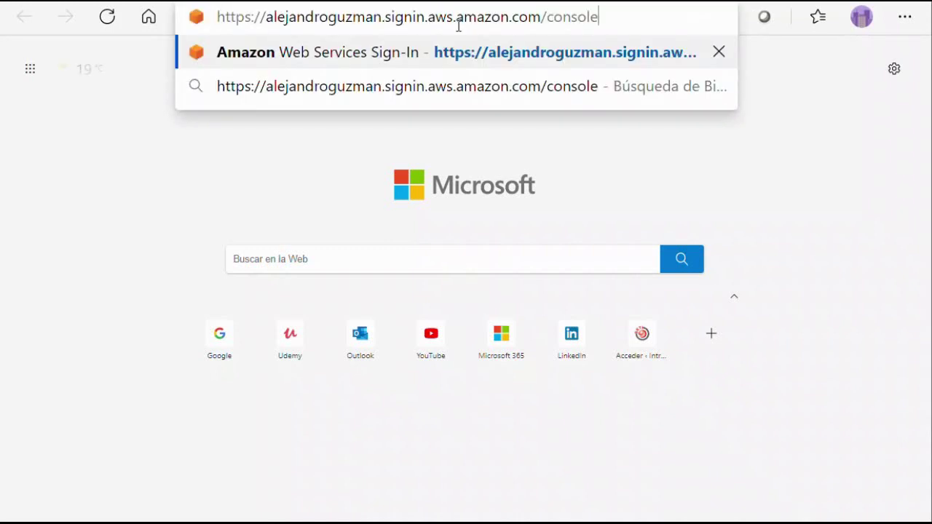
key(Return)
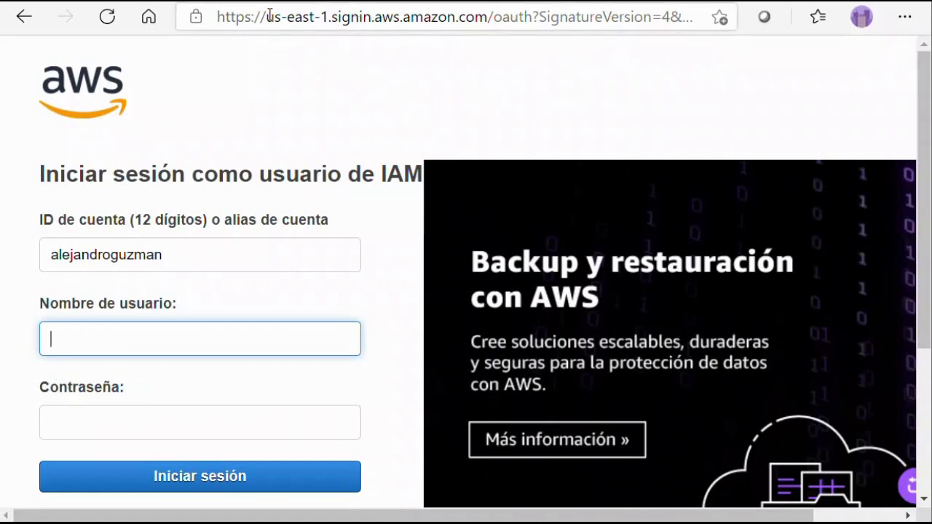
drag(268, 16, 331, 38)
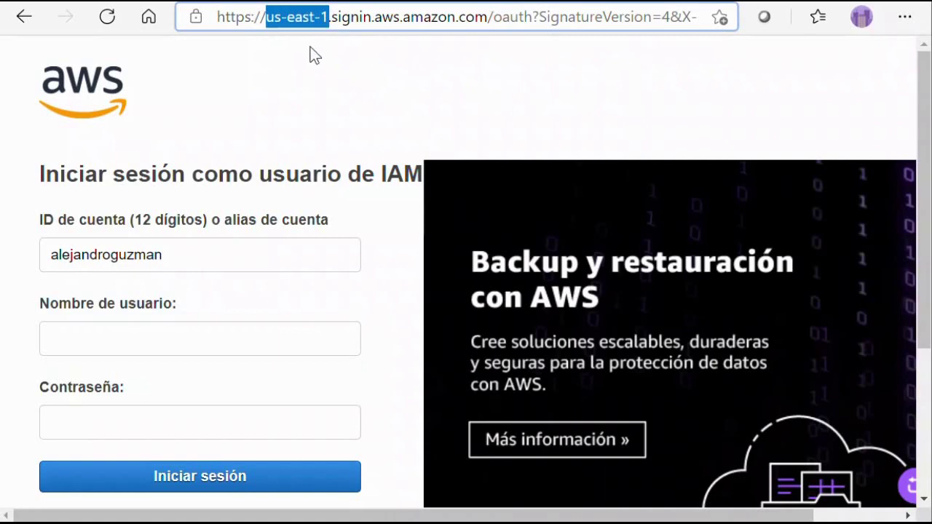
click(314, 56)
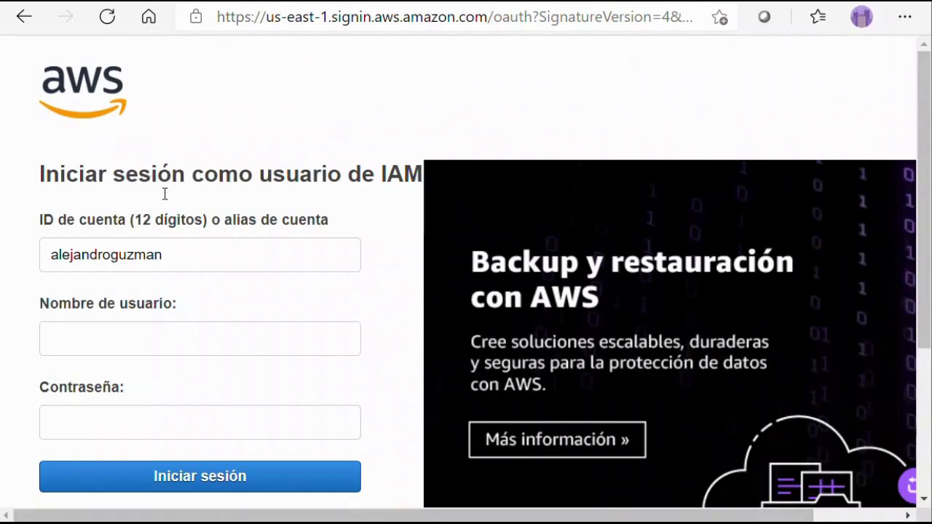
Reload the expired console tab, try an IAM sign-in, then switch to root-user email sign-in.
click(452, 2)
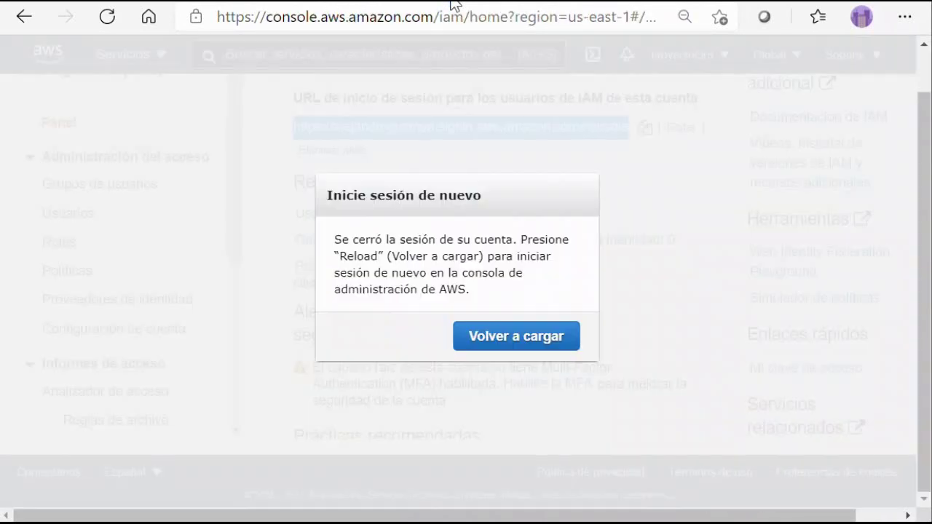
click(510, 337)
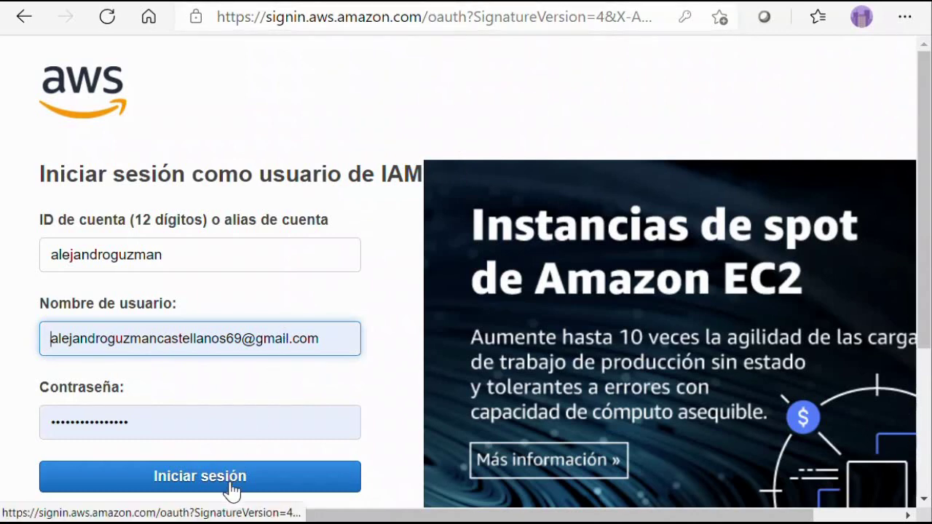
click(232, 486)
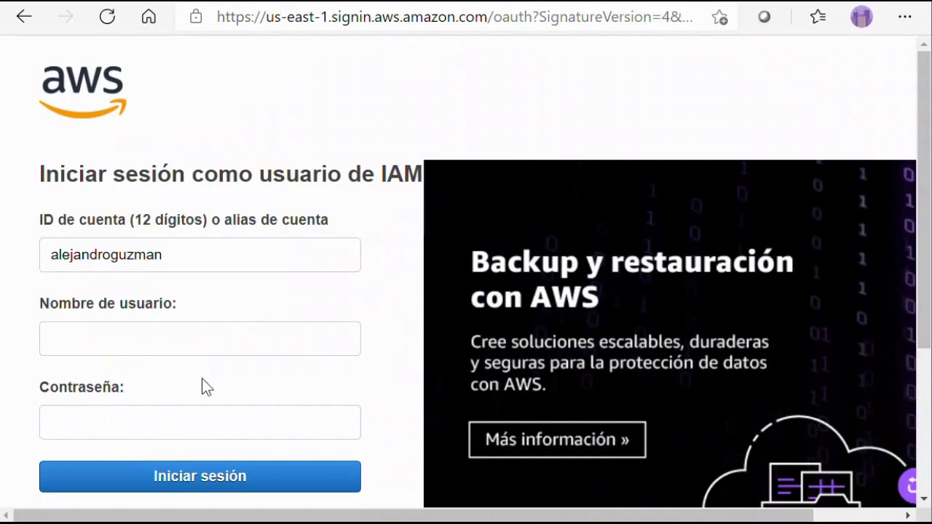
scroll(204, 383, down, 3)
scroll(202, 379, up, 1)
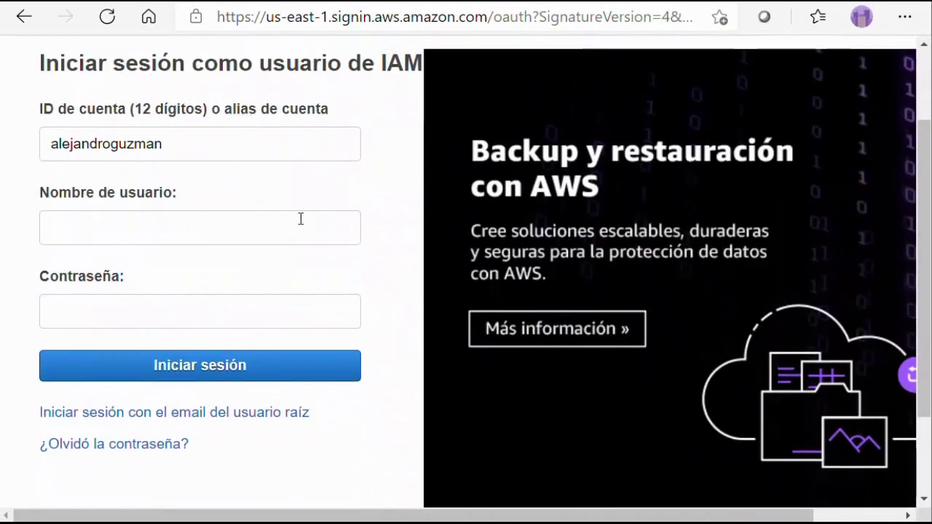
click(107, 422)
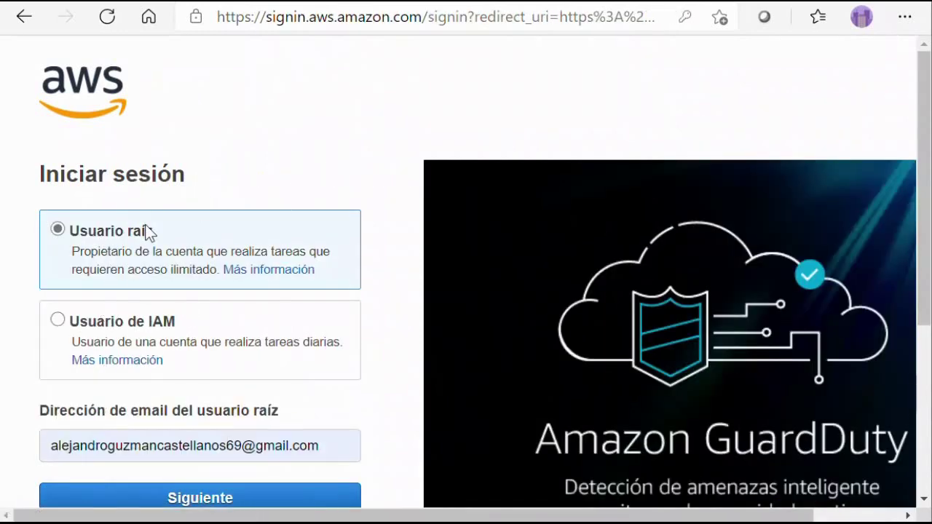
Continue with the root email, enter the captcha characters, and sign in with the root password.
scroll(148, 231, down, 2)
click(160, 380)
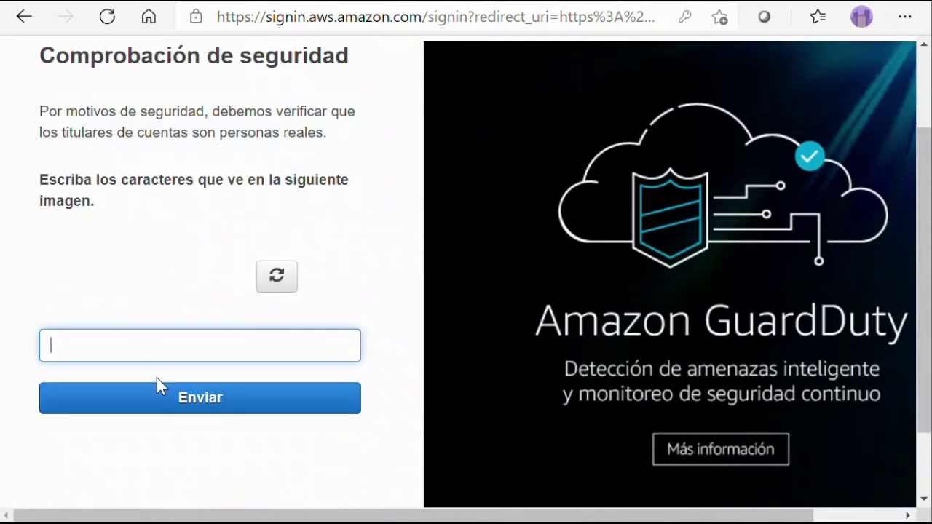
click(144, 351)
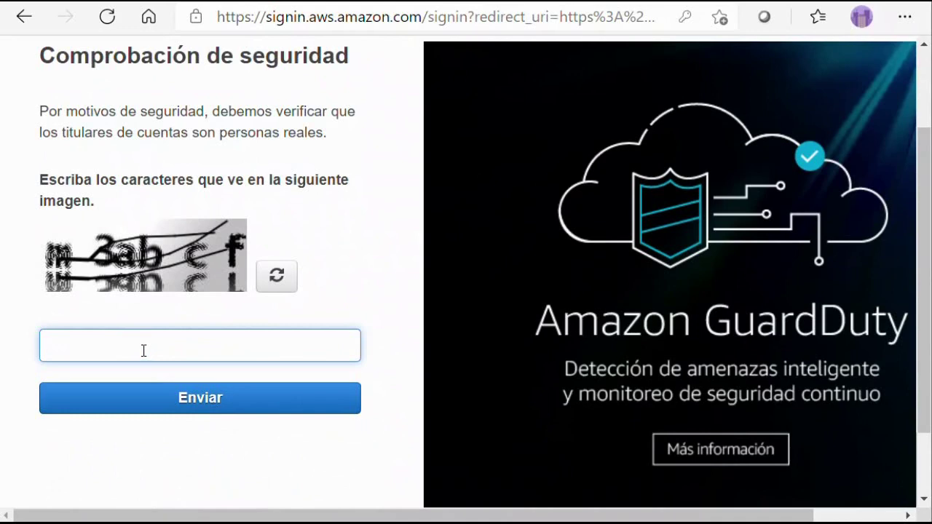
text(m3abcf)
click(167, 394)
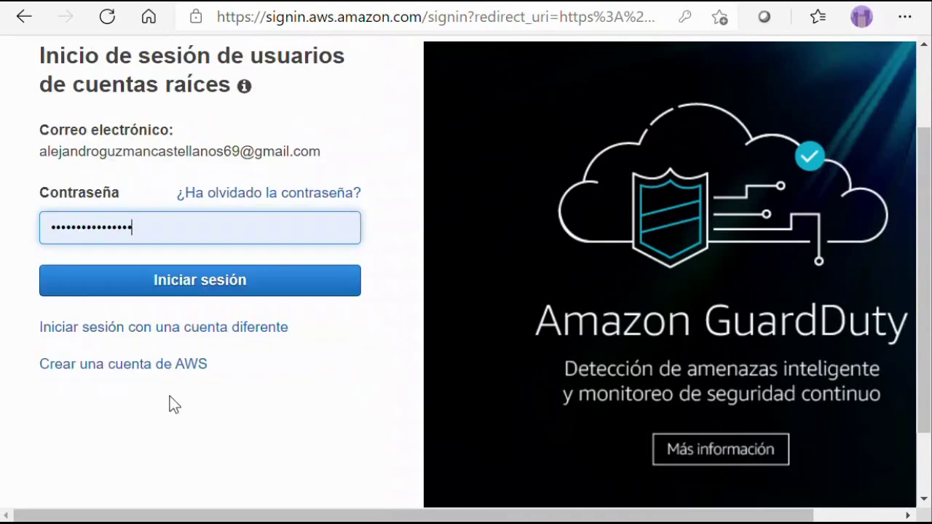
click(224, 279)
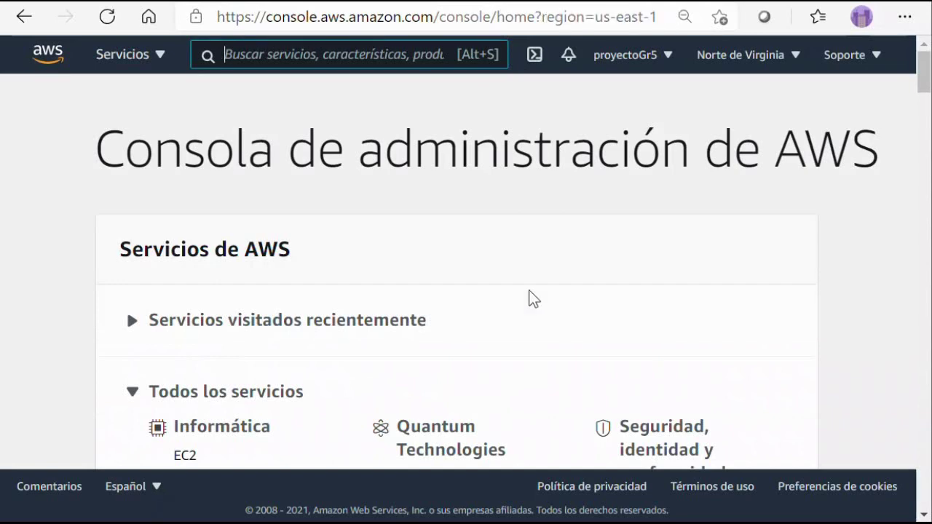
Expand 'Servicios visitados recientemente' and open IAM from that list.
scroll(529, 290, down, 2)
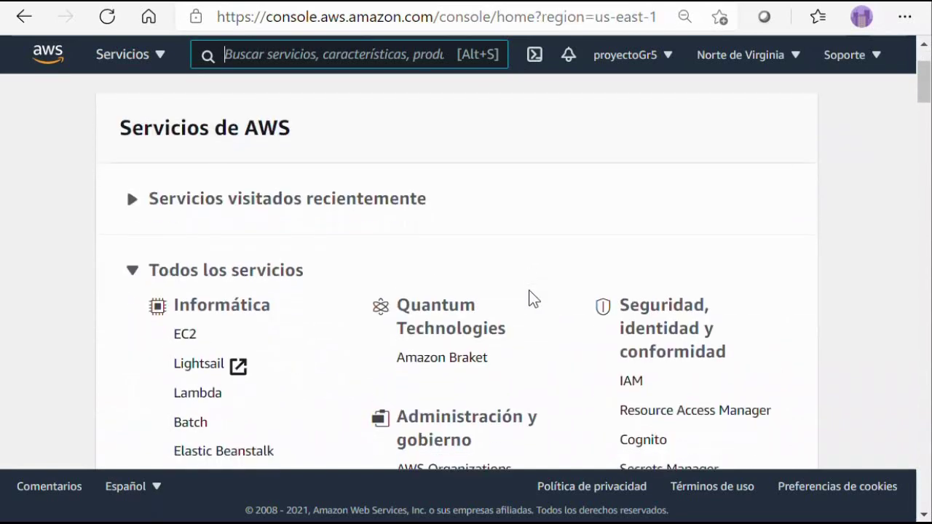
click(129, 199)
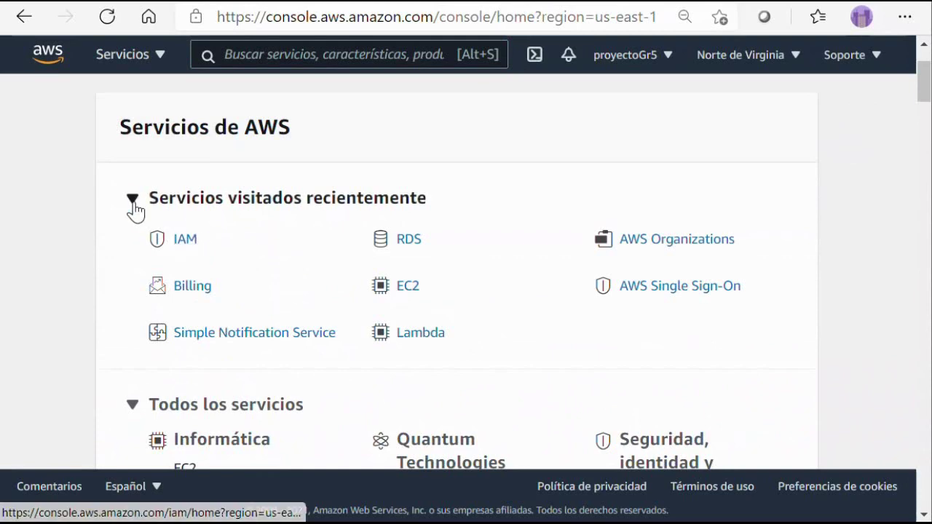
click(132, 206)
click(131, 203)
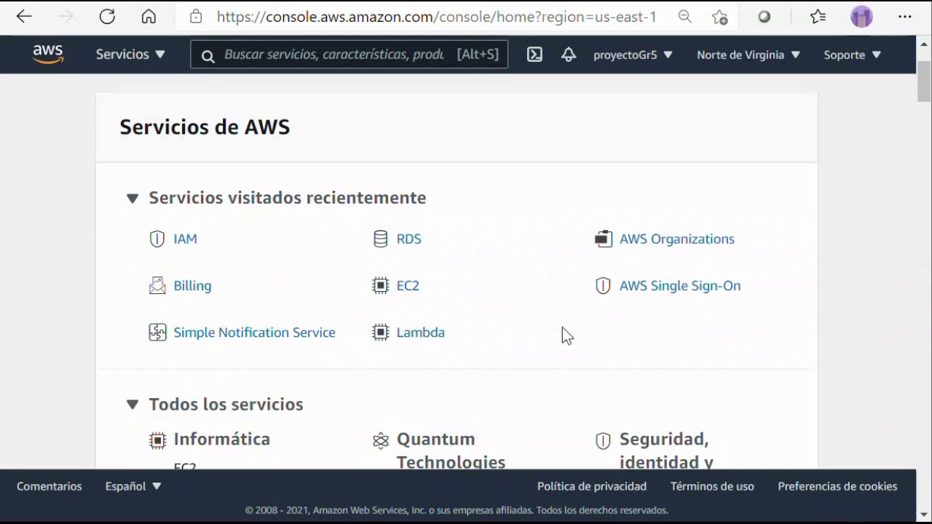
scroll(563, 328, down, 5)
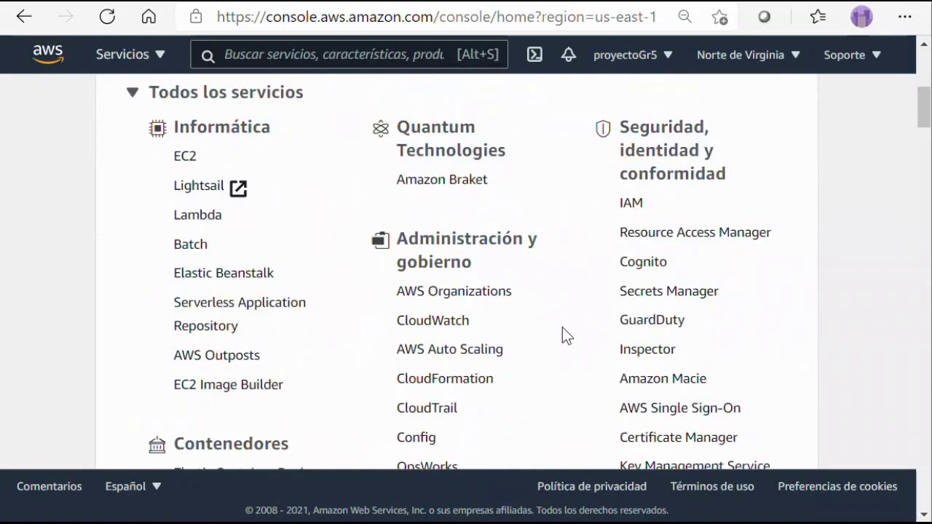
scroll(562, 327, up, 6)
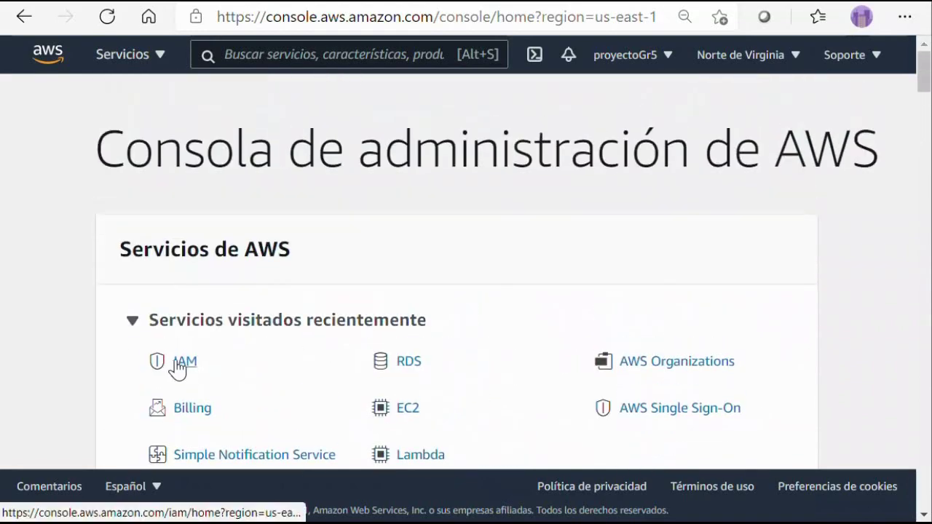
click(178, 364)
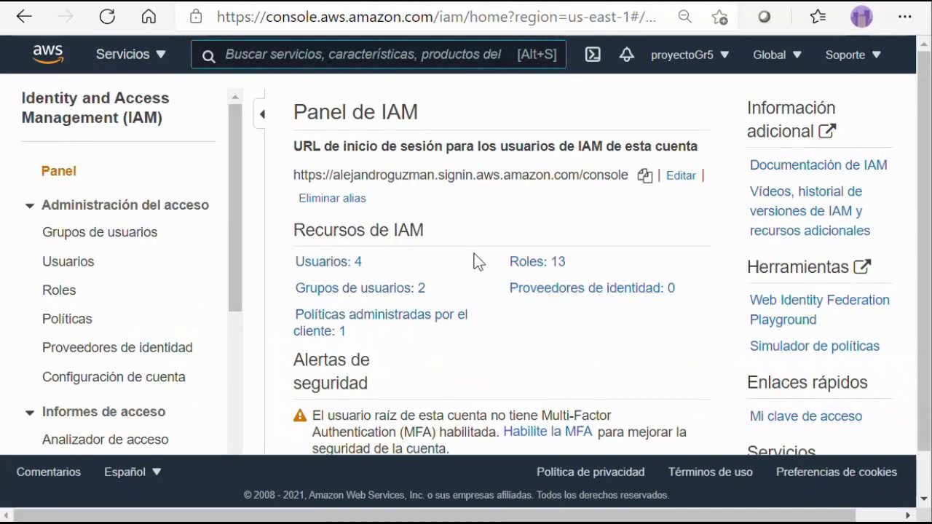
triple_click(334, 173)
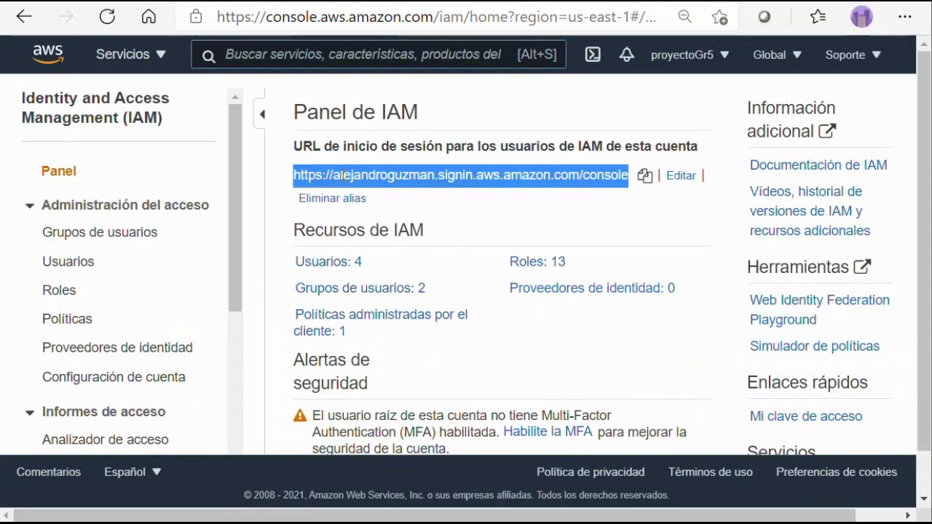
click(335, 173)
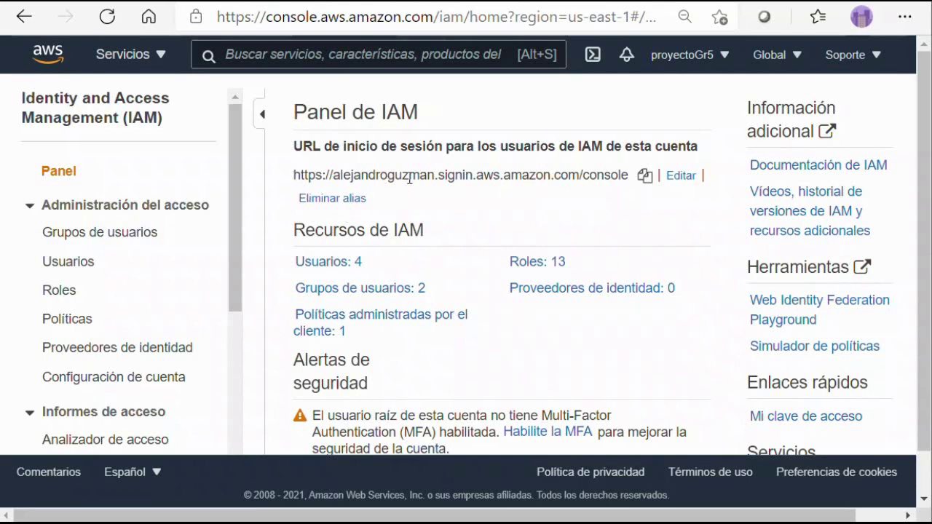
Open the account alias editor twice and cancel both times, leaving the existing alias unchanged.
click(668, 178)
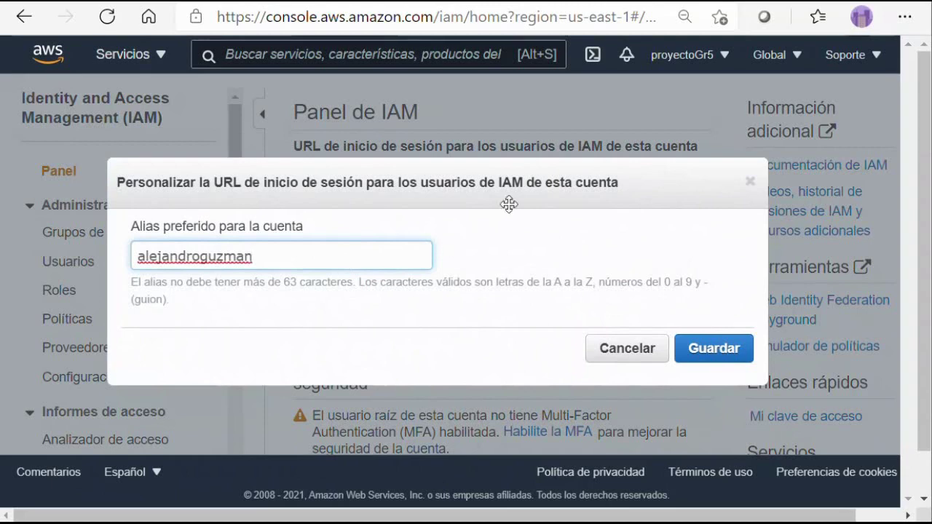
drag(665, 190, 696, 240)
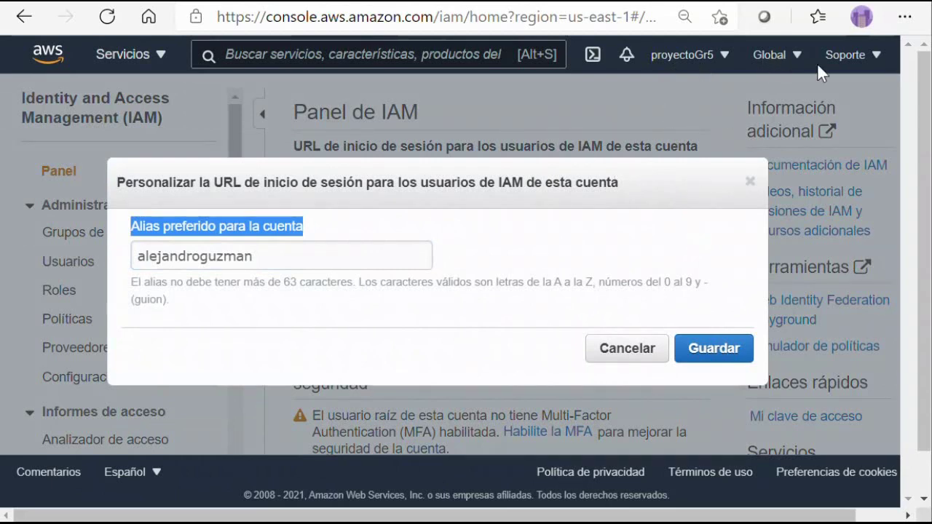
click(303, 257)
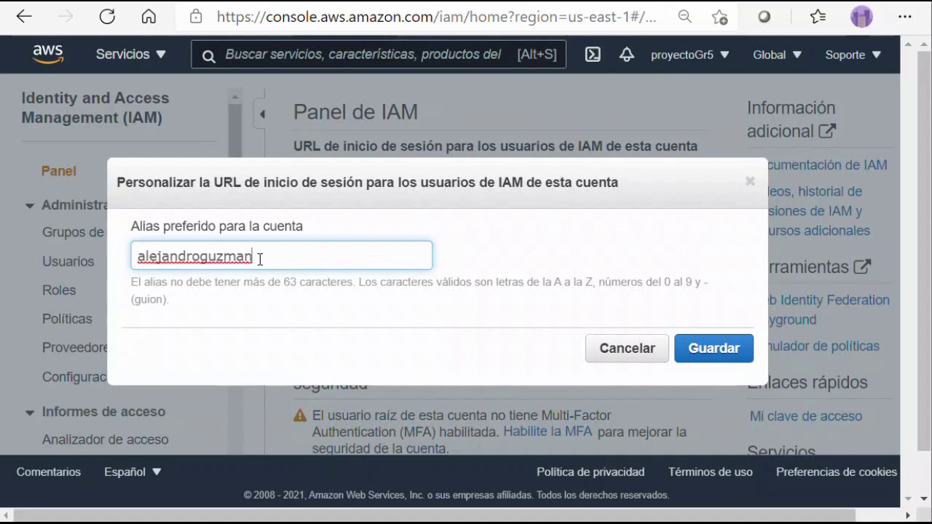
click(591, 350)
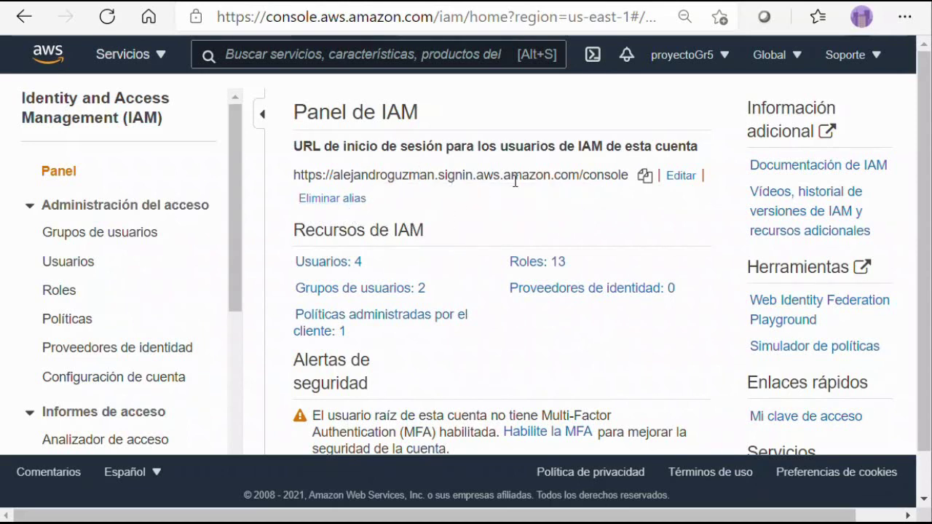
click(680, 176)
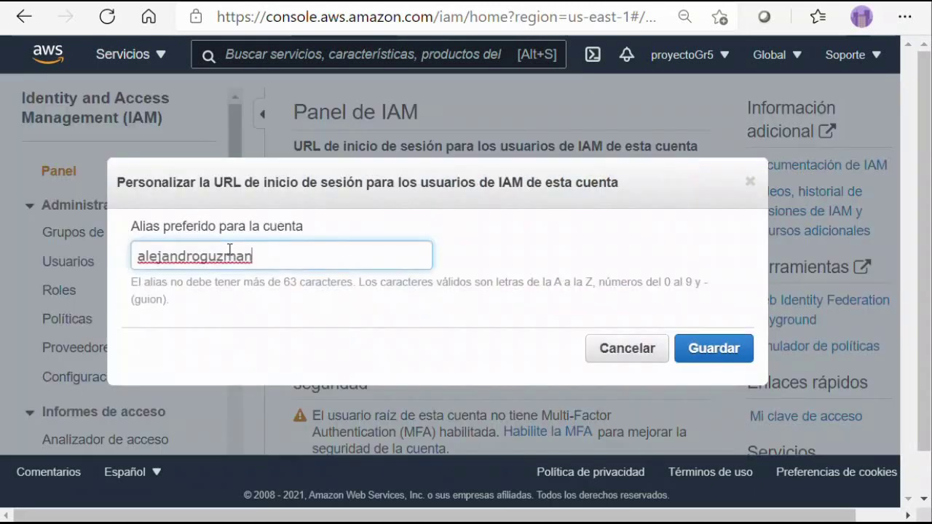
click(612, 357)
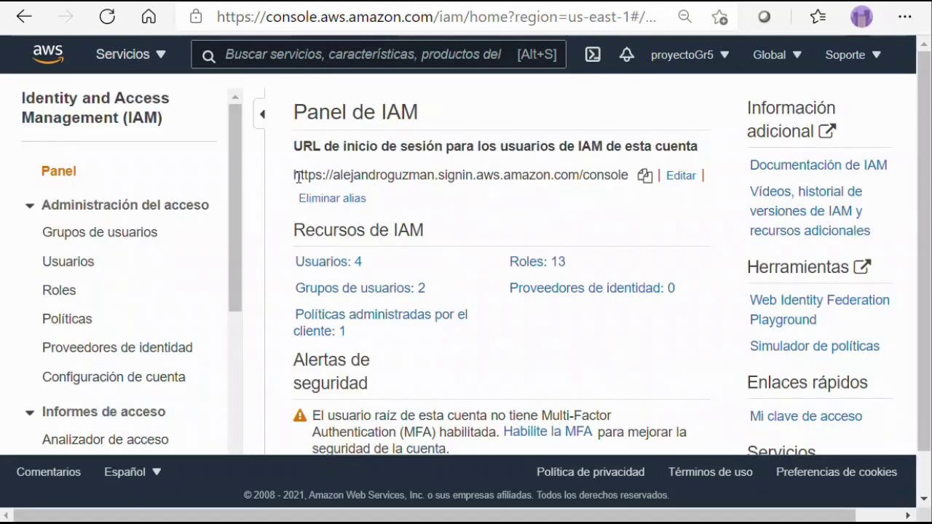
Select the IAM users' sign-in URL and copy it to the clipboard.
drag(293, 175, 629, 181)
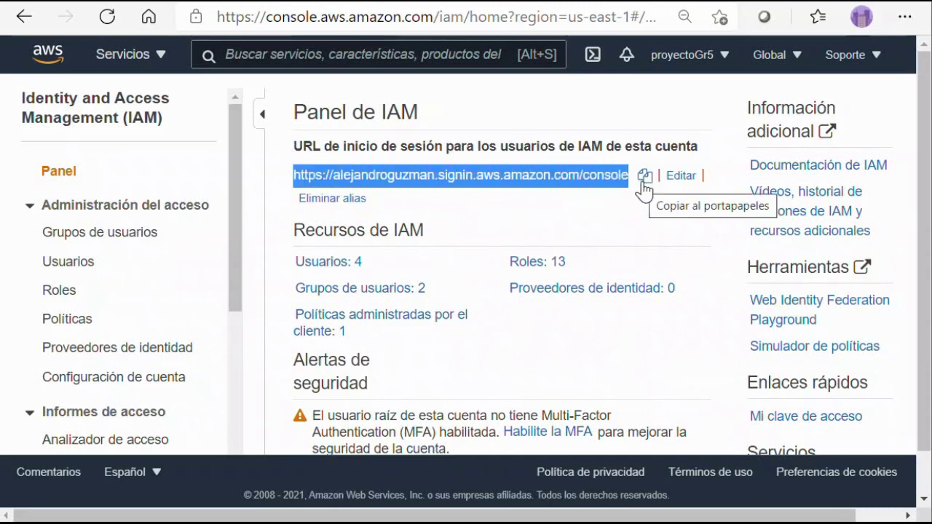
click(645, 176)
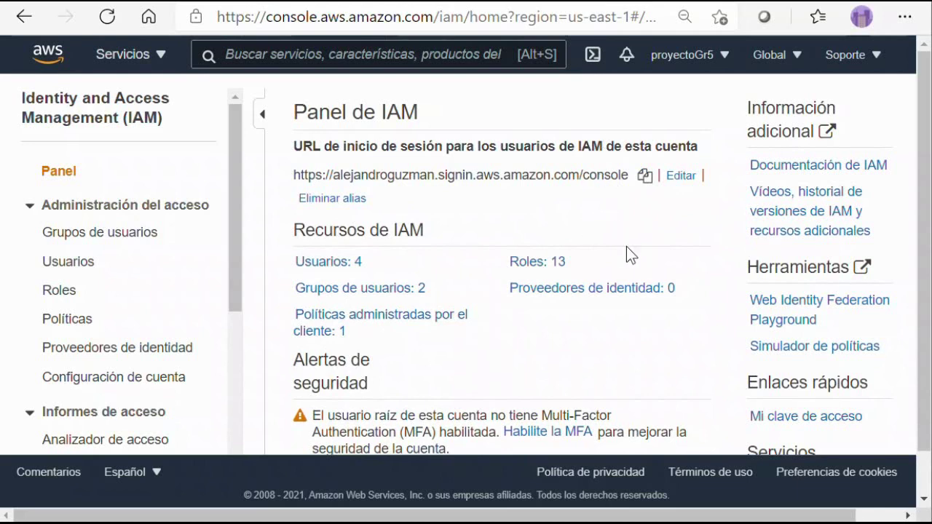
scroll(626, 254, down, 1)
scroll(624, 254, up, 1)
scroll(662, 314, down, 2)
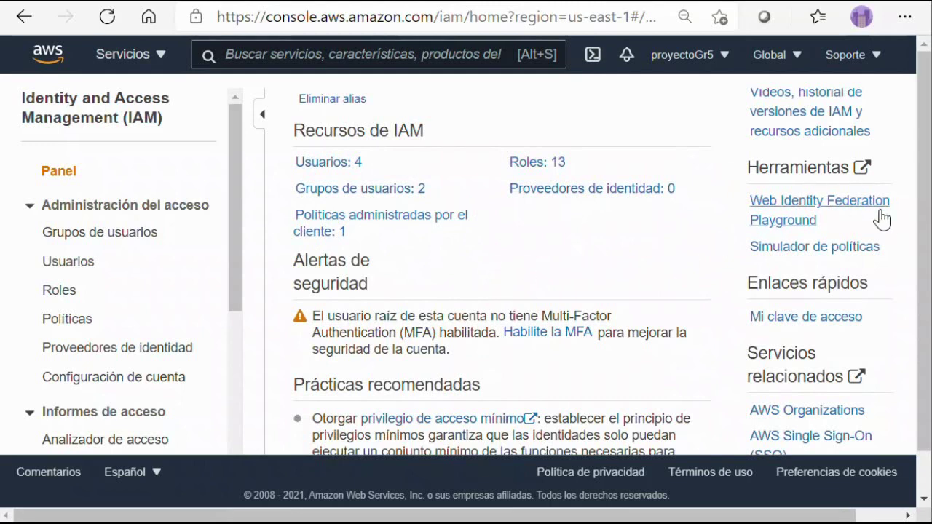
Follow the 'Habilite la MFA' security alert to the root account's MFA settings.
drag(922, 241, 919, 280)
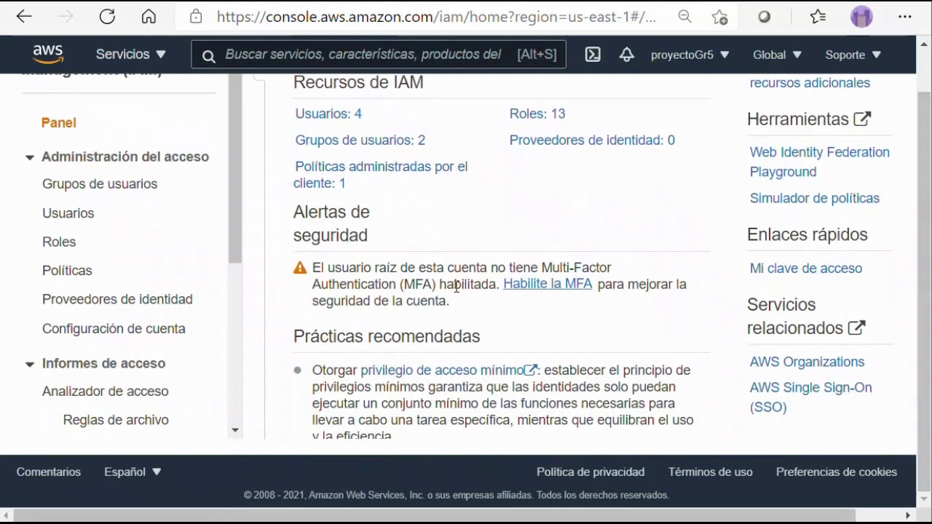
click(291, 199)
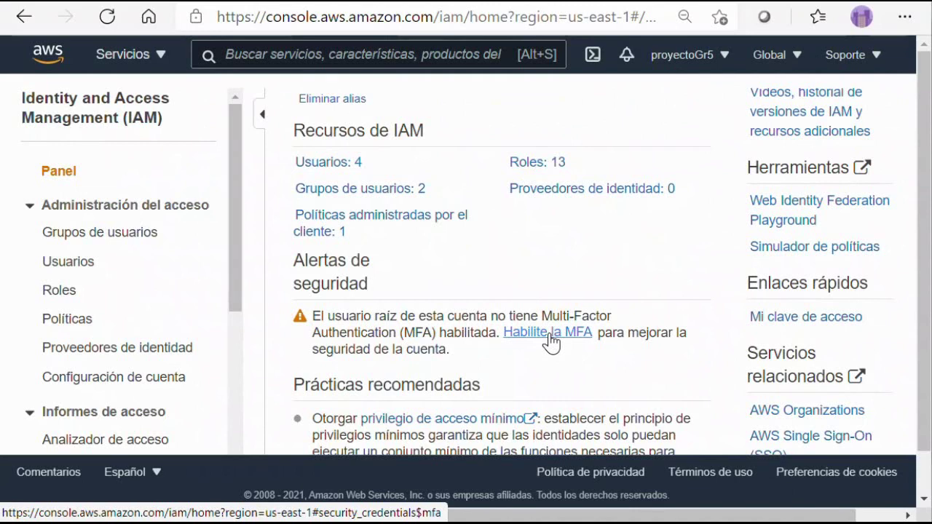
click(549, 337)
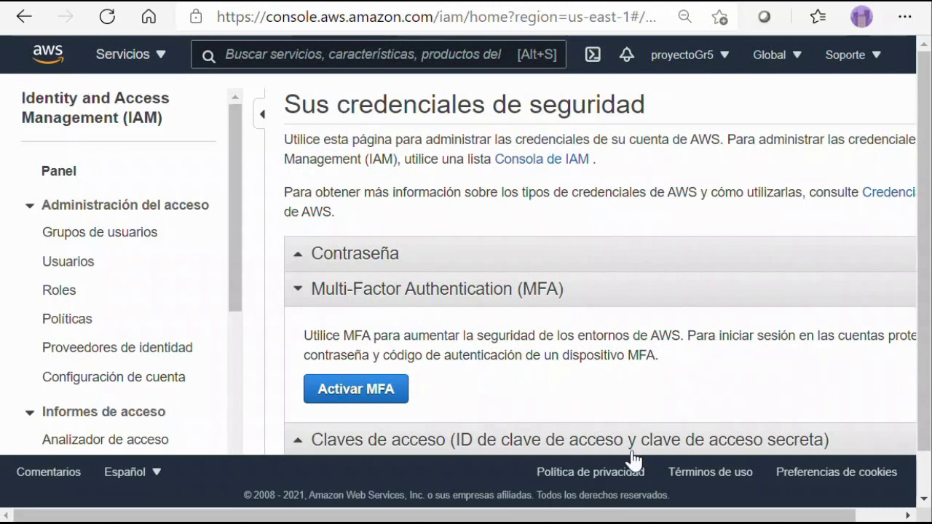
drag(925, 252, 922, 318)
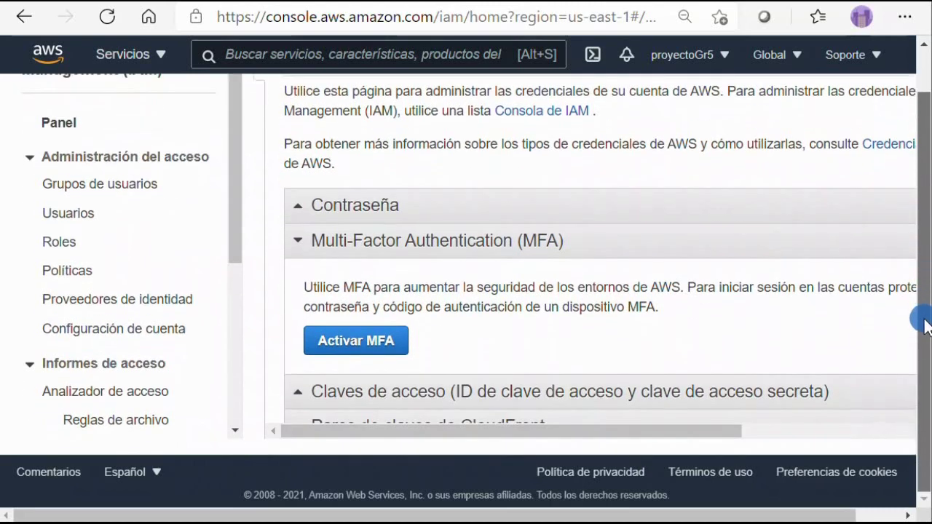
Start assigning an MFA device, keeping 'Dispositivo MFA virtual' as the device type.
click(368, 351)
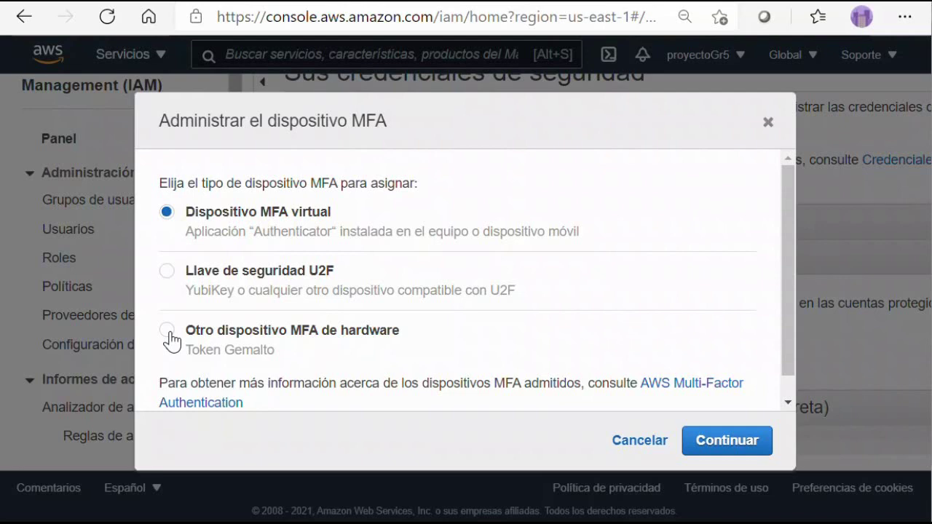
scroll(171, 340, up, 1)
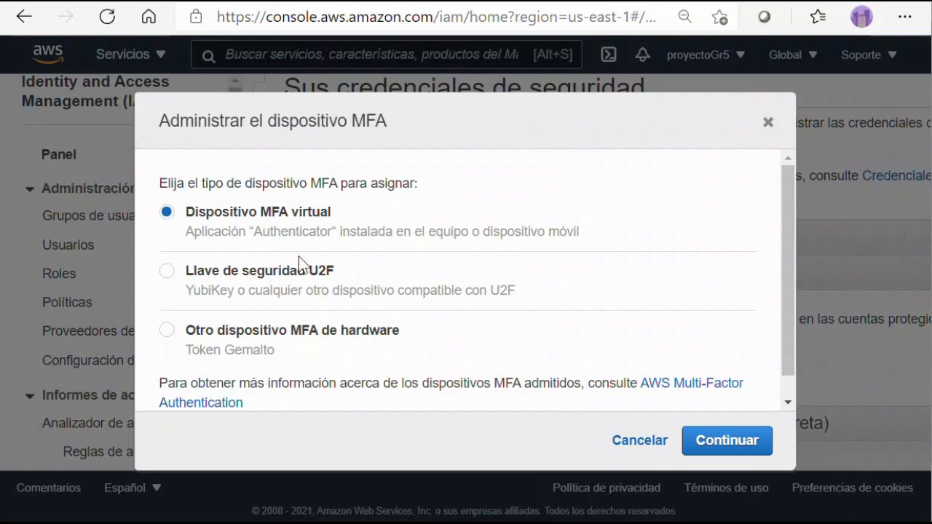
Continue the virtual MFA setup and reveal the full QR code for the authenticator app.
click(718, 441)
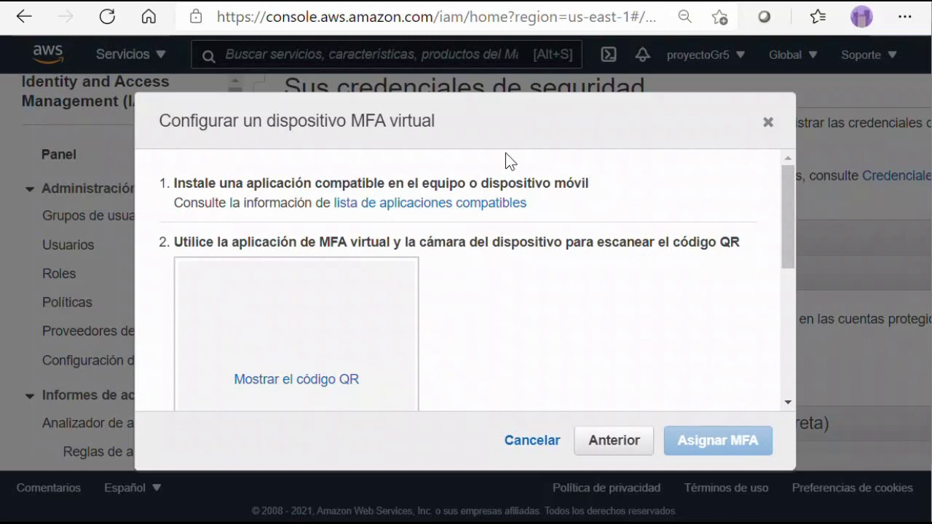
click(271, 379)
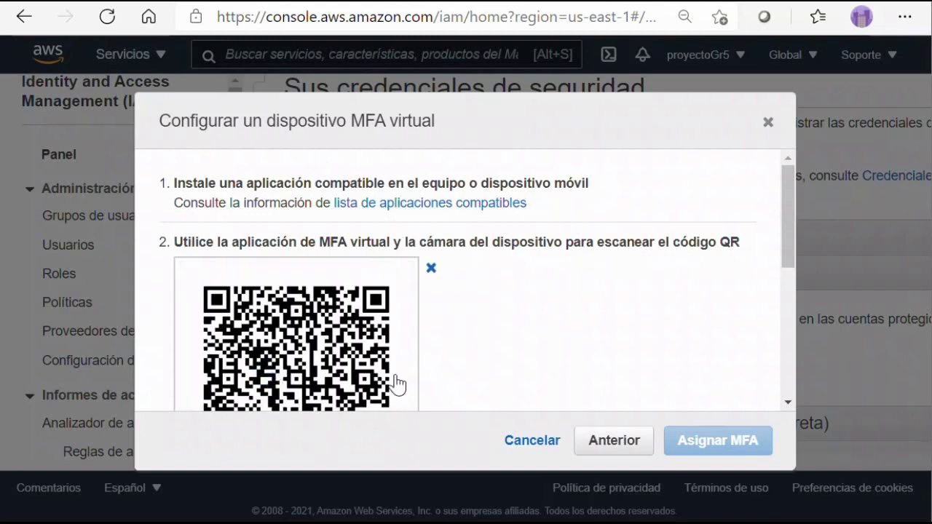
click(784, 237)
drag(785, 237, 776, 275)
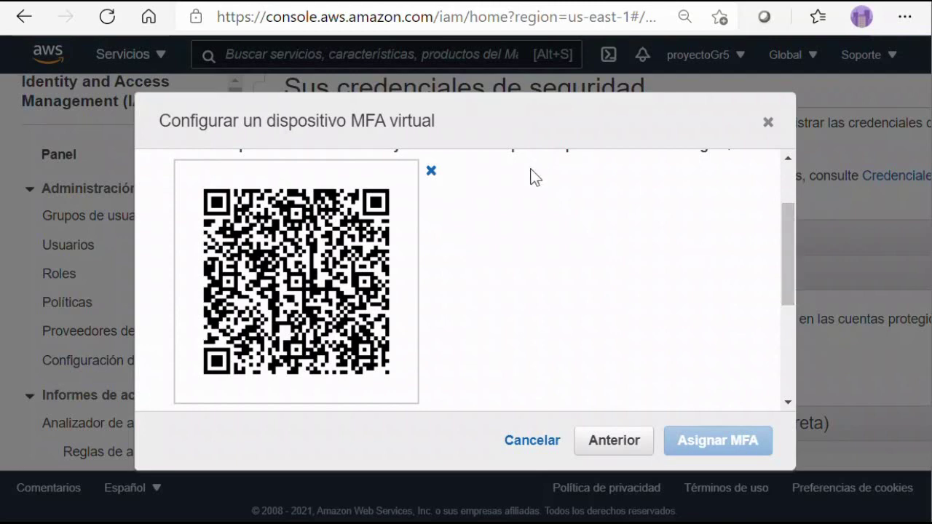
click(788, 254)
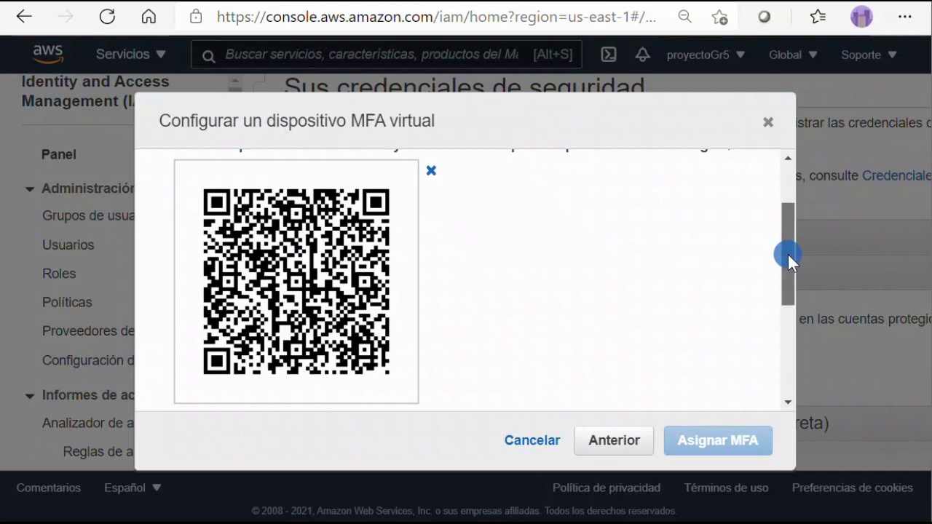
click(788, 255)
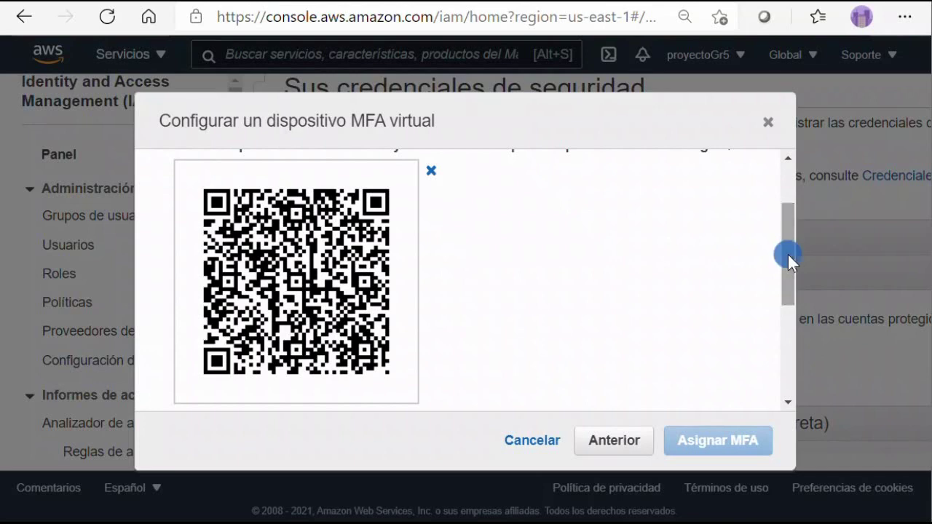
drag(788, 254, 740, 354)
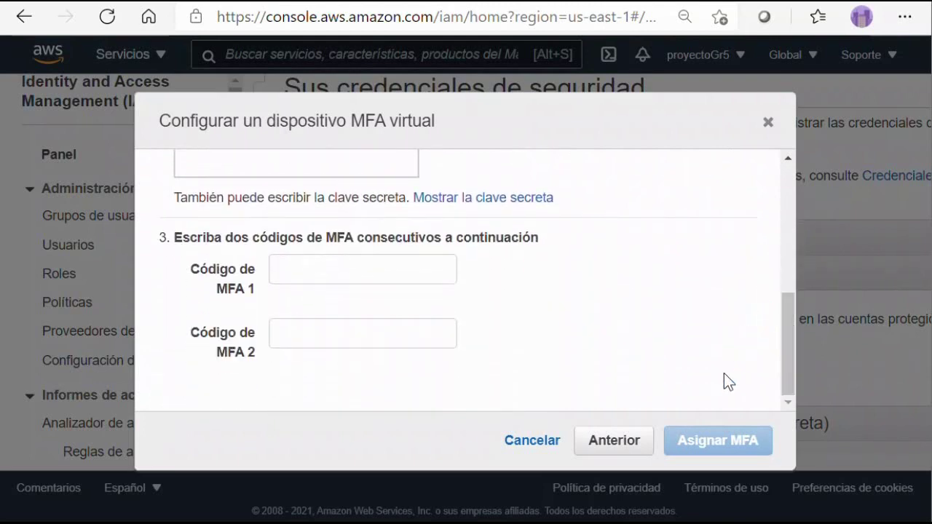
Enter two consecutive authenticator codes in Código de MFA 1 and 2, then assign the device.
click(291, 274)
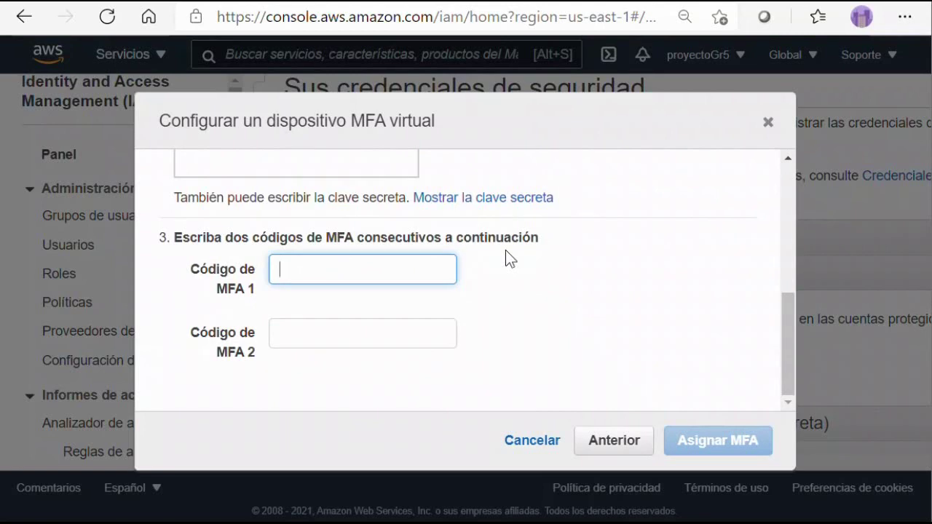
click(326, 345)
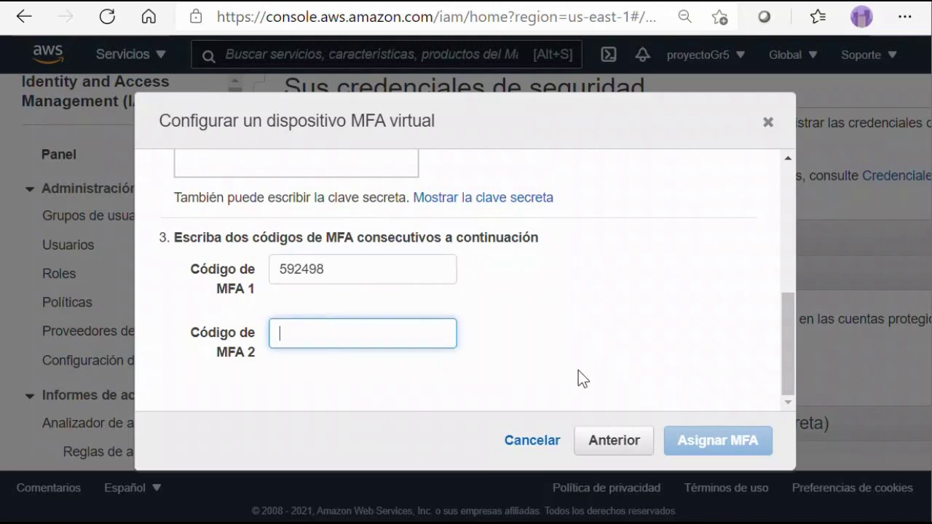
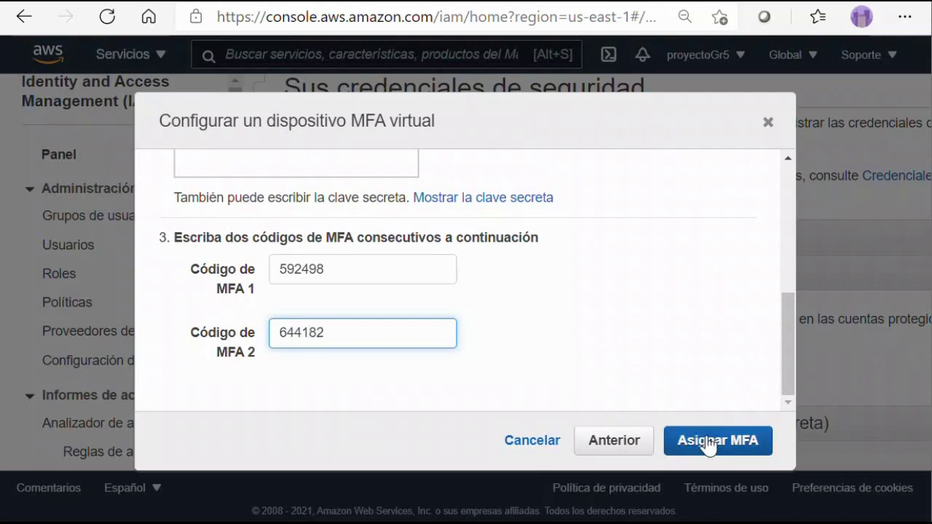
click(708, 443)
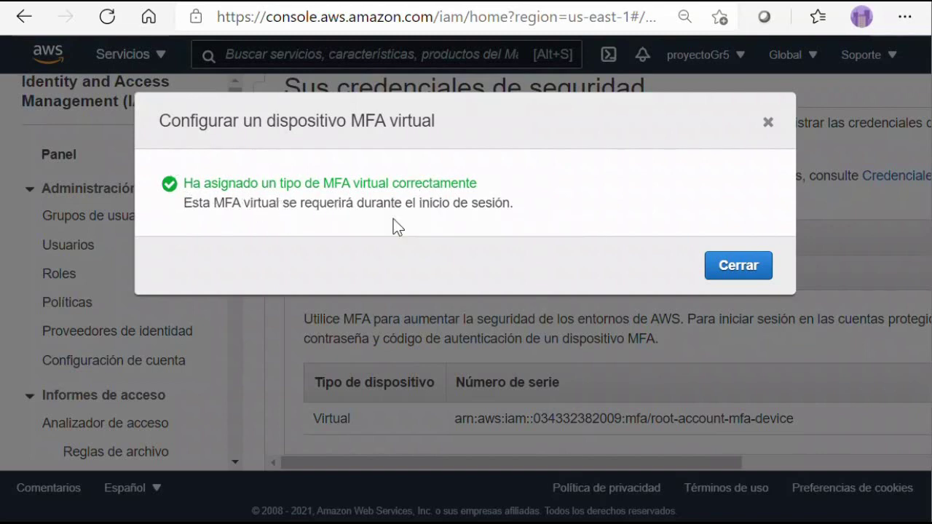
Close the MFA success message and review the security credentials page listing the virtual device.
click(714, 271)
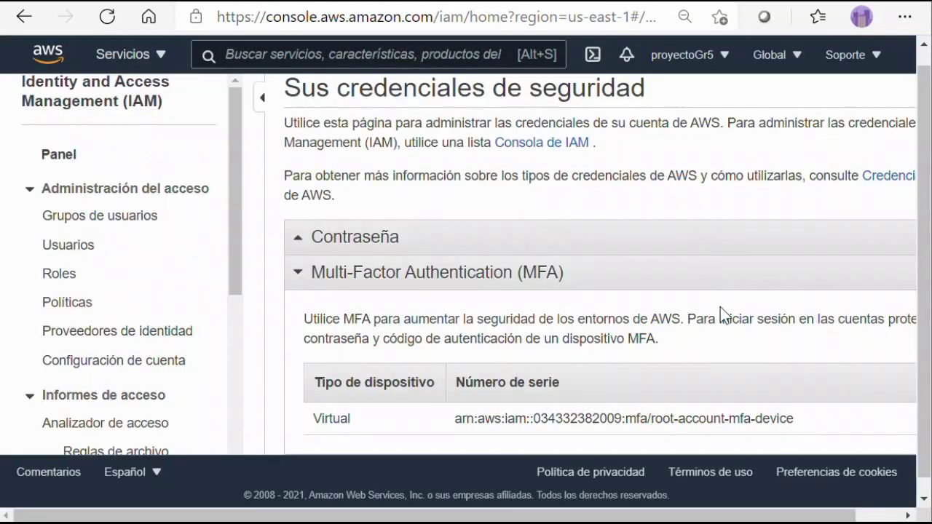
scroll(807, 331, down, 2)
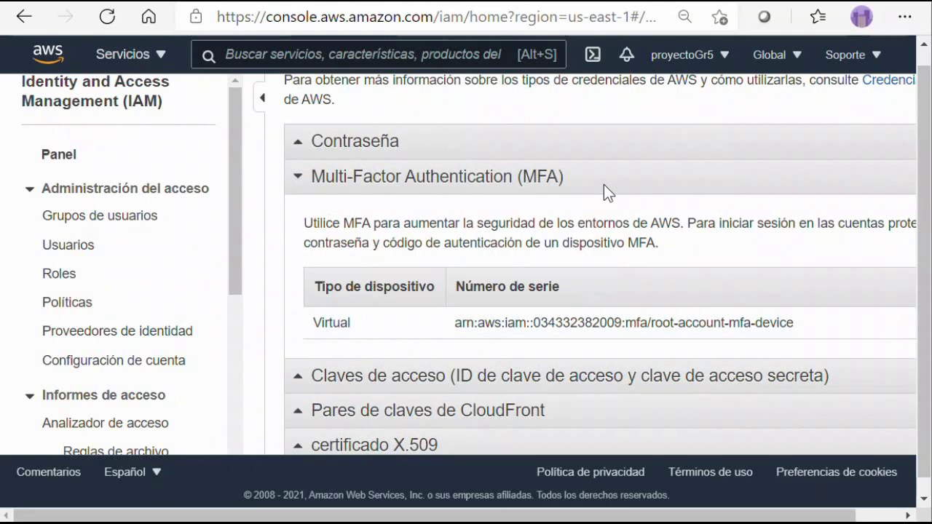
scroll(615, 260, up, 3)
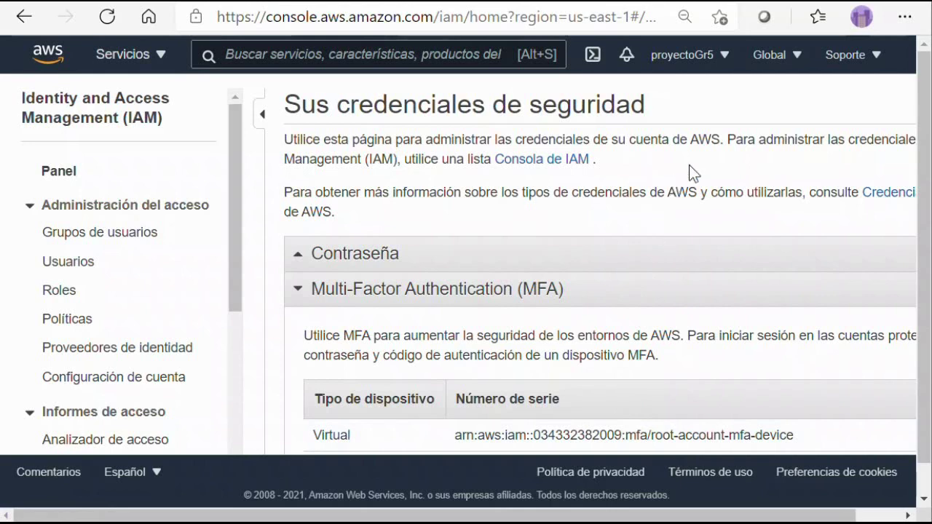
Sign out of the root account through the account menu's Cerrar sesión.
click(872, 60)
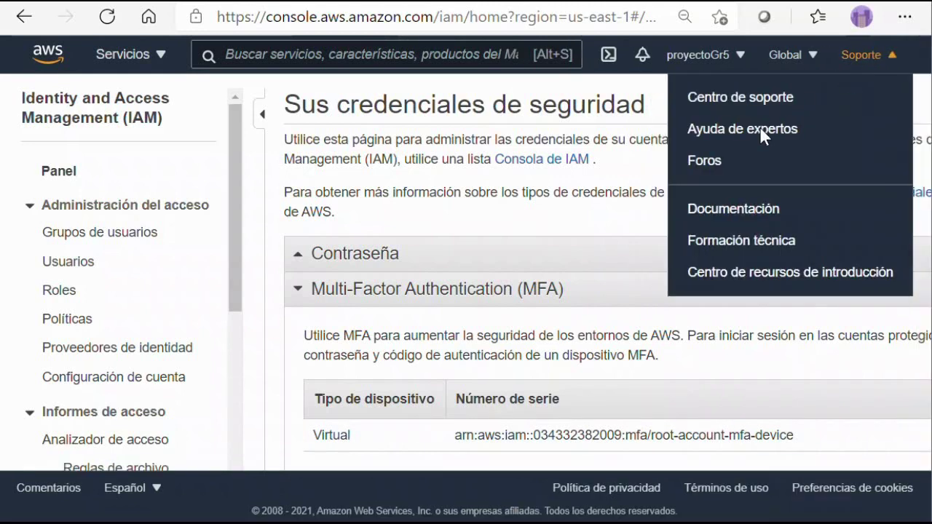
click(788, 57)
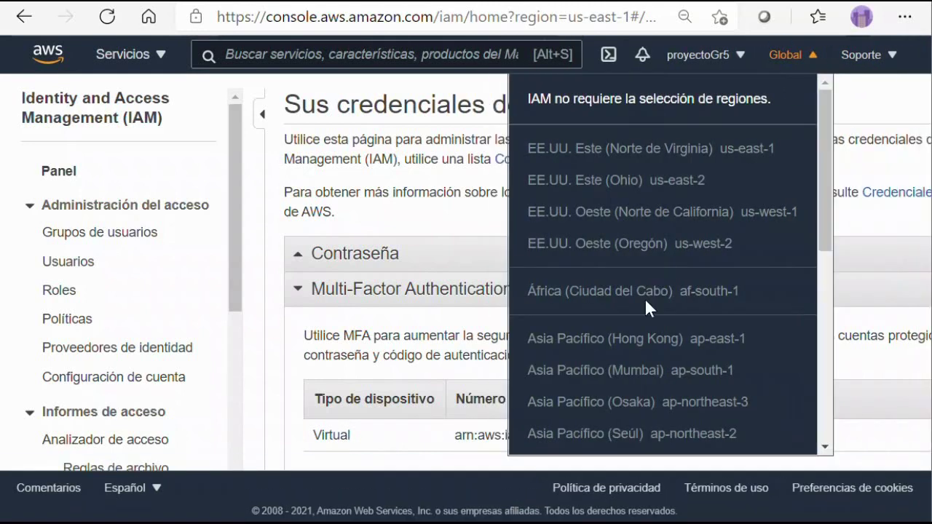
click(707, 57)
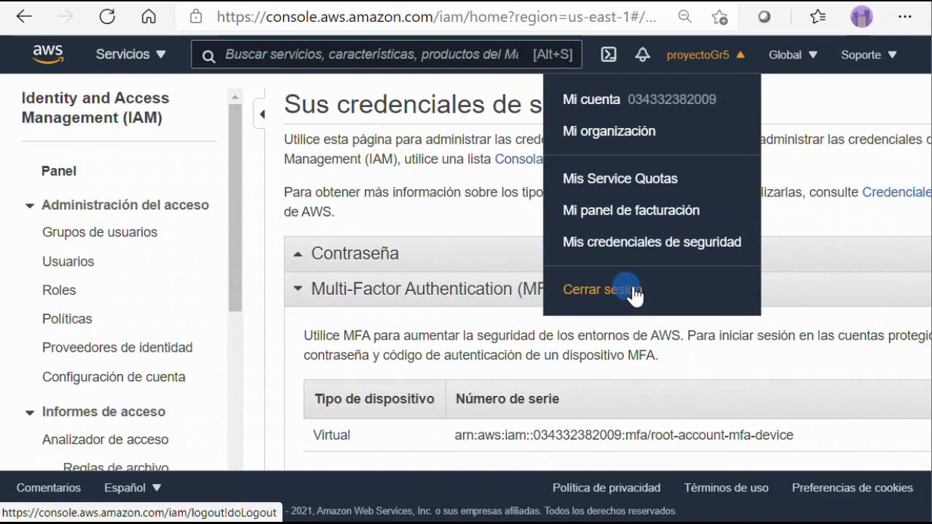
click(628, 291)
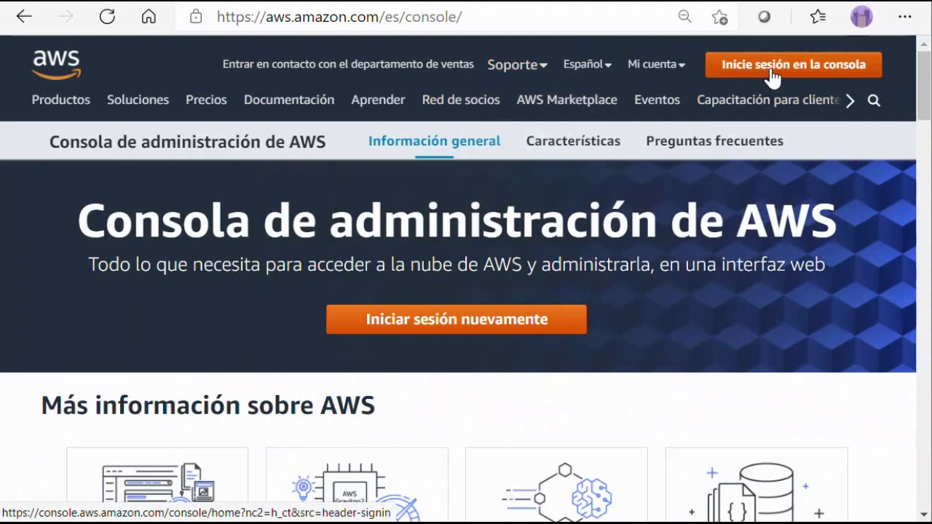
Start signing in as the root user with the prefilled email and pass the security check.
click(772, 73)
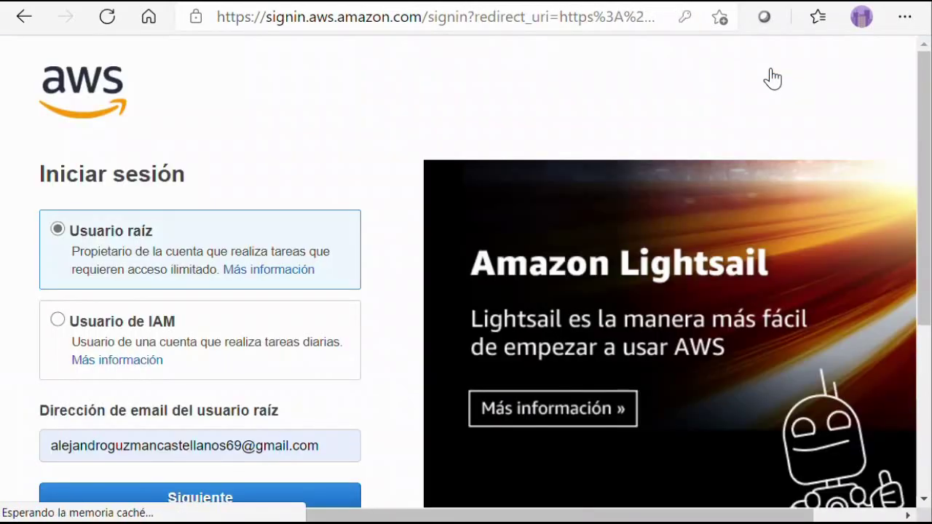
scroll(466, 272, down, 3)
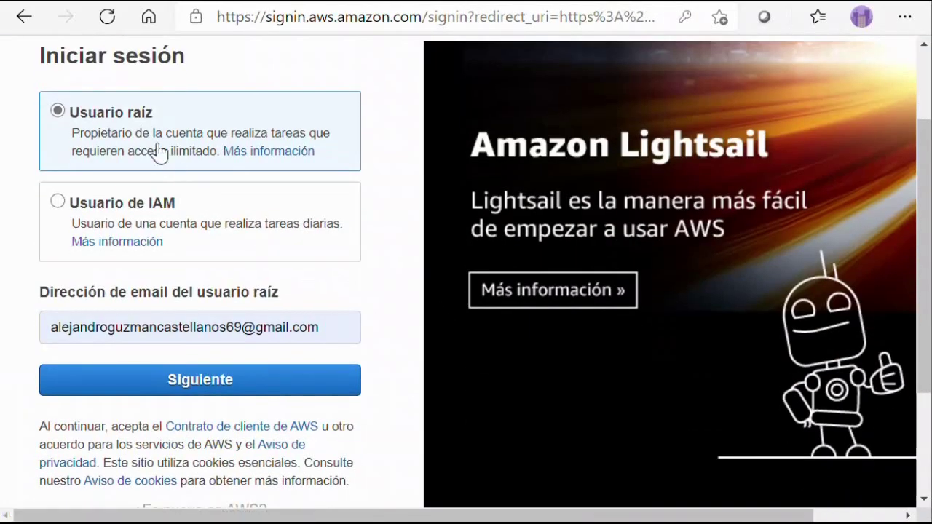
click(149, 136)
click(217, 381)
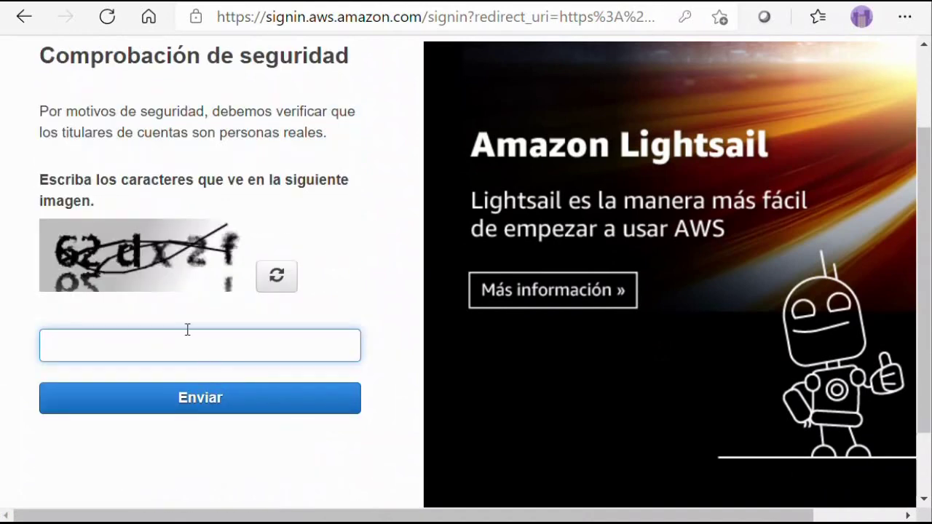
text(62dx2f)
click(201, 409)
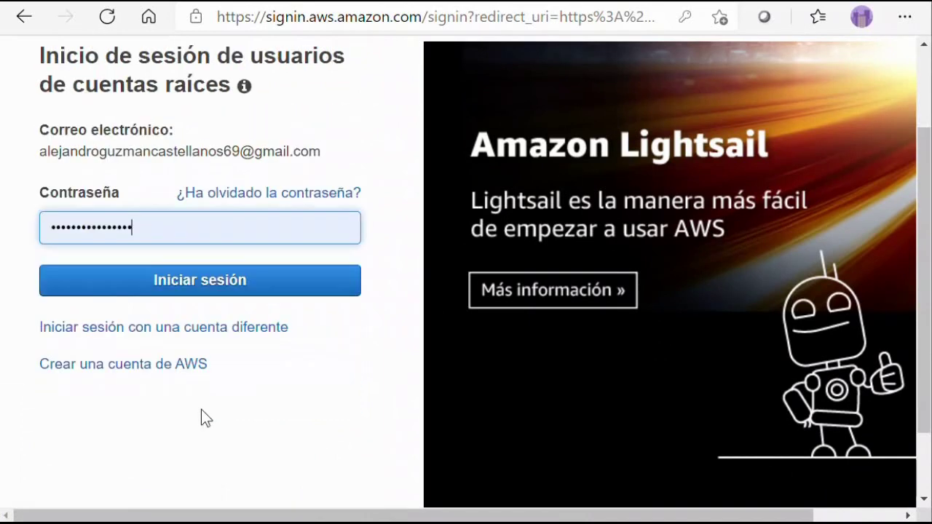
Submit the root password and the authenticator MFA code to finish signing in.
click(209, 287)
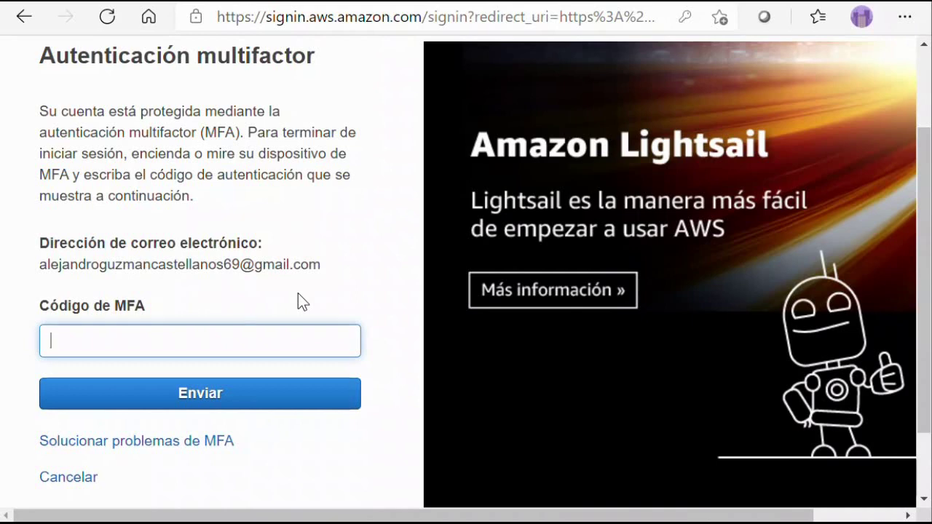
click(255, 399)
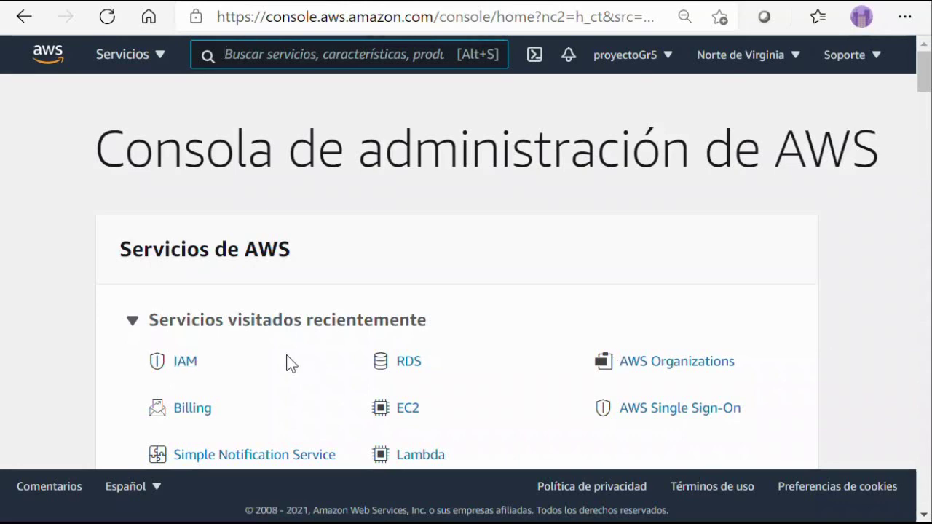
Open the IAM dashboard and scroll to 'Recursos de IAM' showing 4 users and 2 user groups.
click(193, 364)
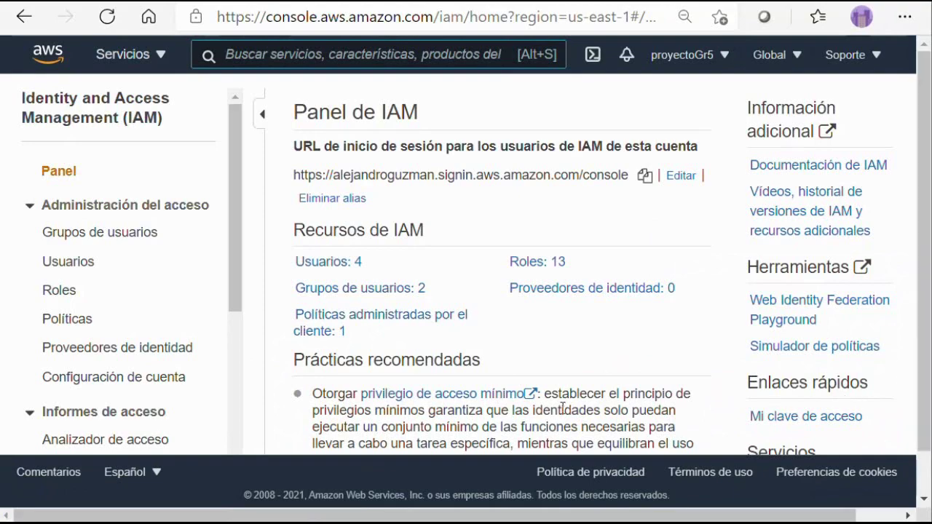
scroll(559, 409, down, 2)
scroll(558, 409, up, 2)
scroll(394, 378, down, 1)
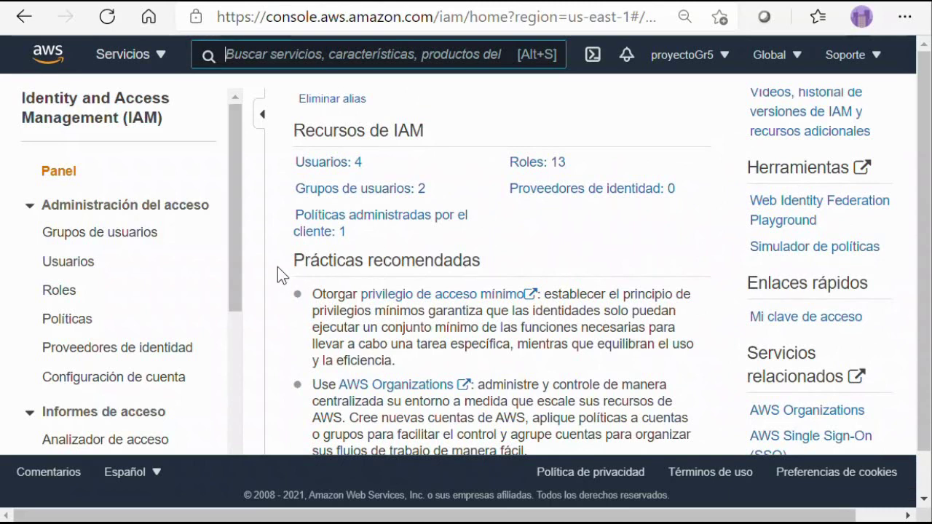
drag(923, 331, 916, 260)
drag(921, 210, 925, 189)
scroll(677, 379, down, 2)
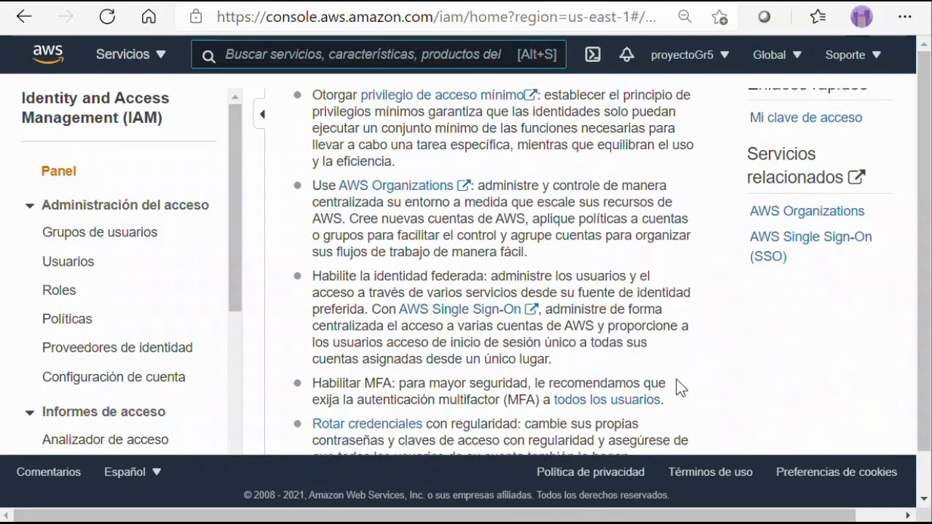
scroll(677, 379, up, 1)
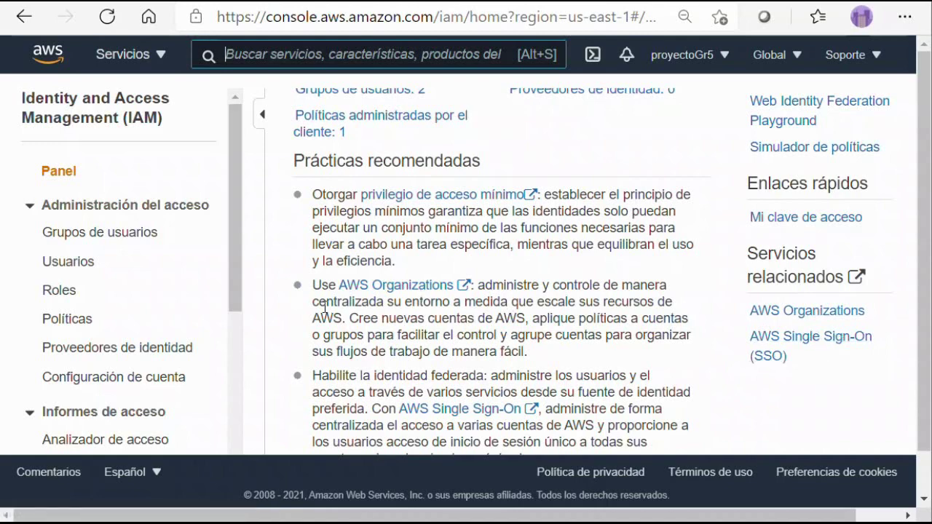
scroll(295, 370, down, 2)
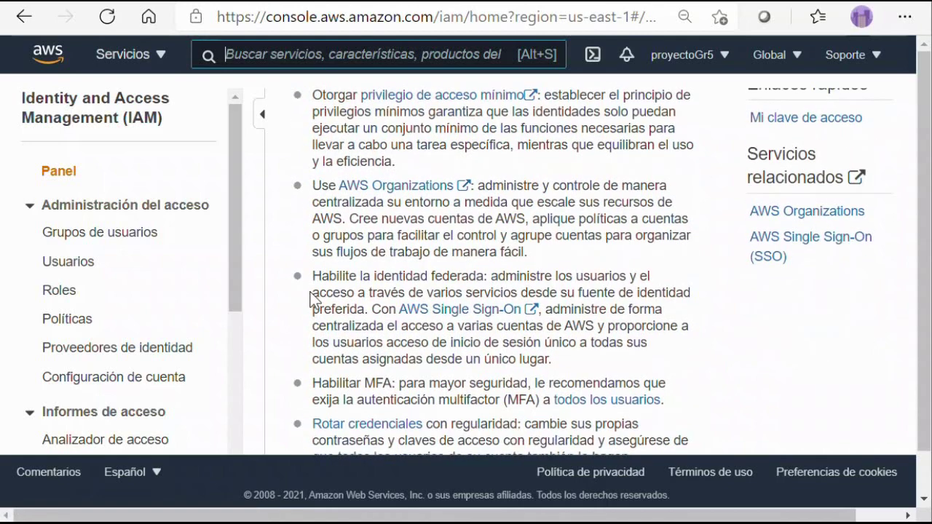
scroll(298, 397, down, 2)
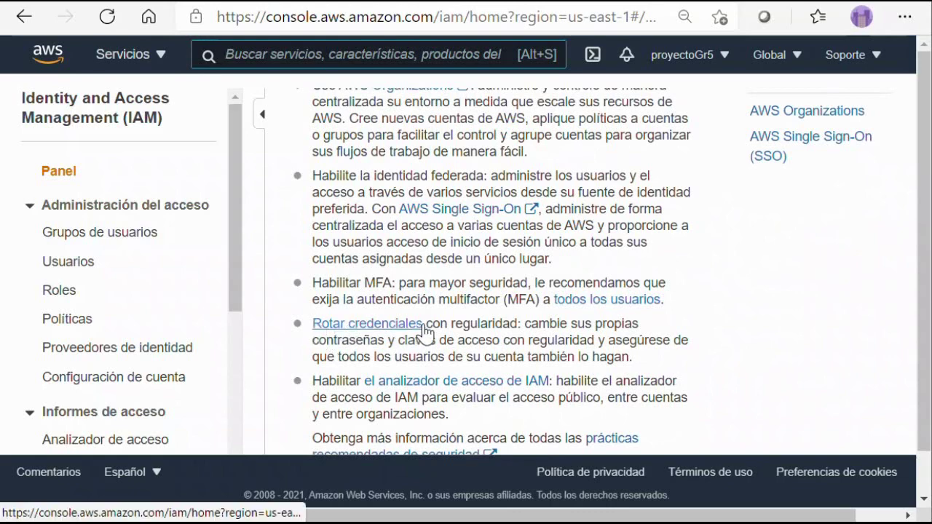
scroll(469, 416, down, 2)
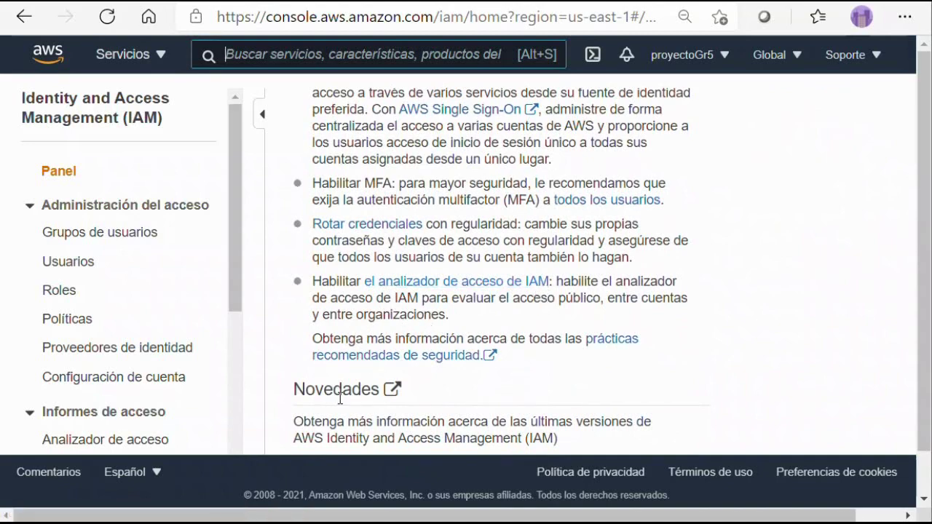
scroll(393, 394, down, 3)
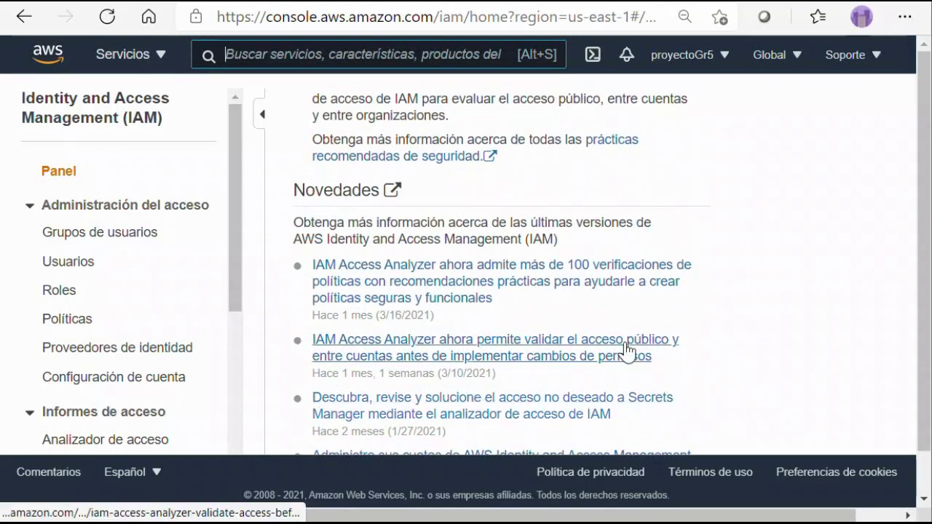
scroll(785, 283, down, 2)
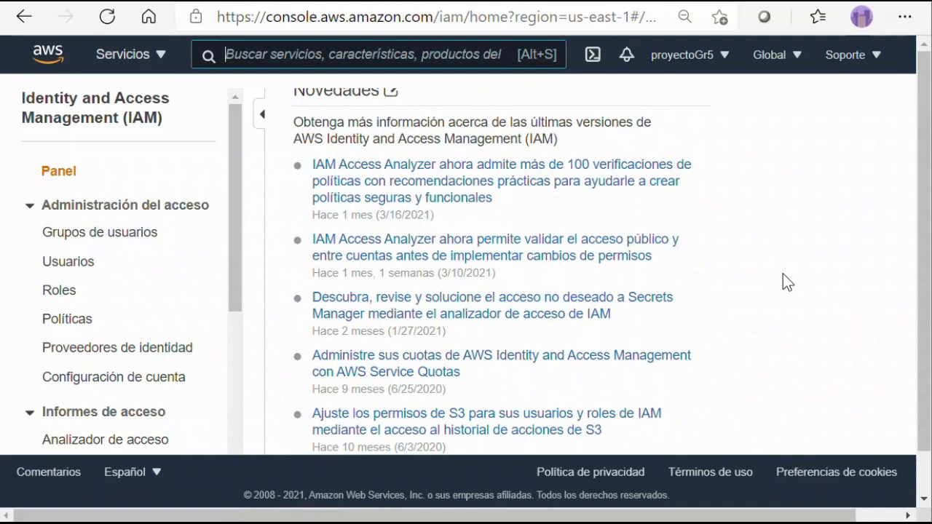
scroll(783, 273, up, 10)
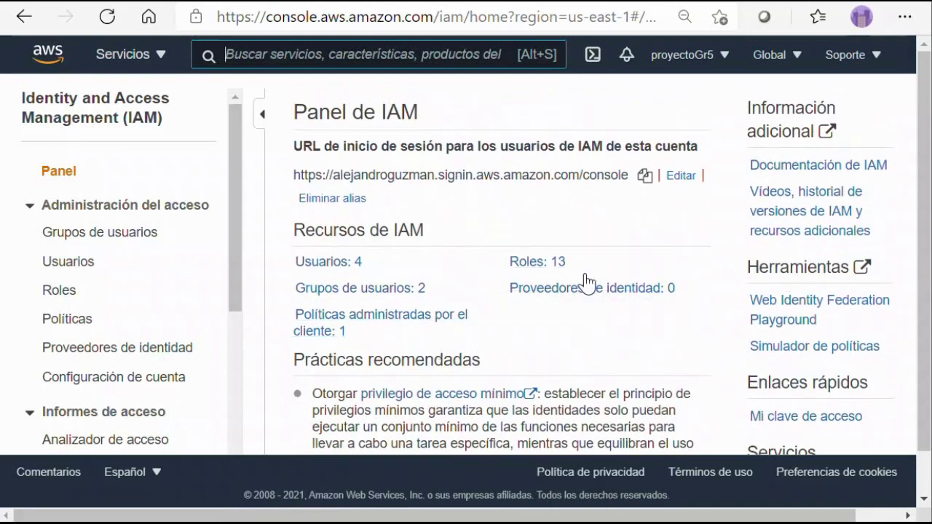
scroll(636, 317, down, 3)
scroll(635, 316, down, 8)
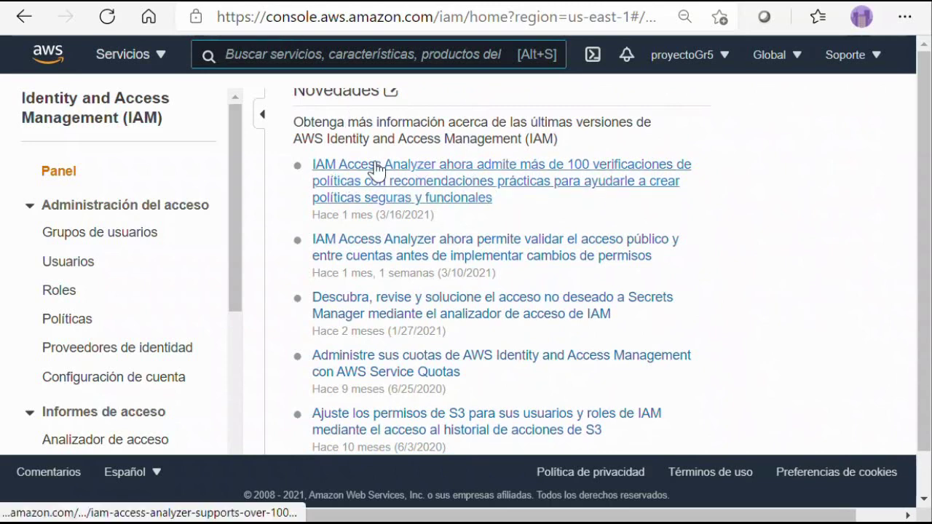
scroll(357, 209, up, 1)
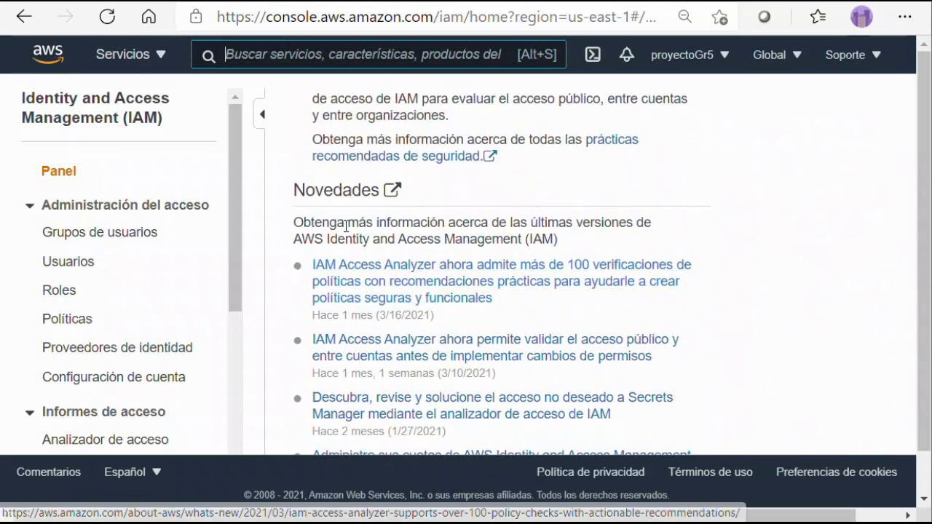
scroll(692, 317, down, 1)
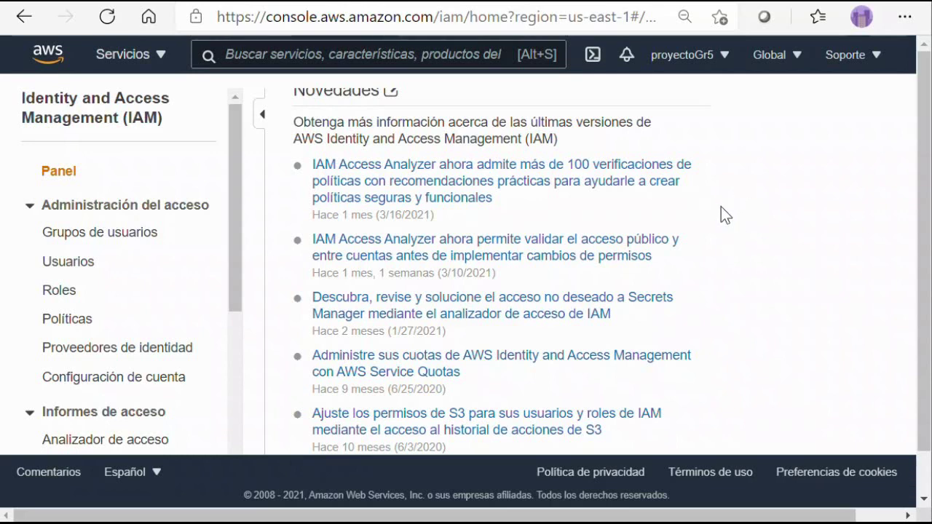
scroll(721, 207, down, 2)
scroll(721, 207, down, 2)
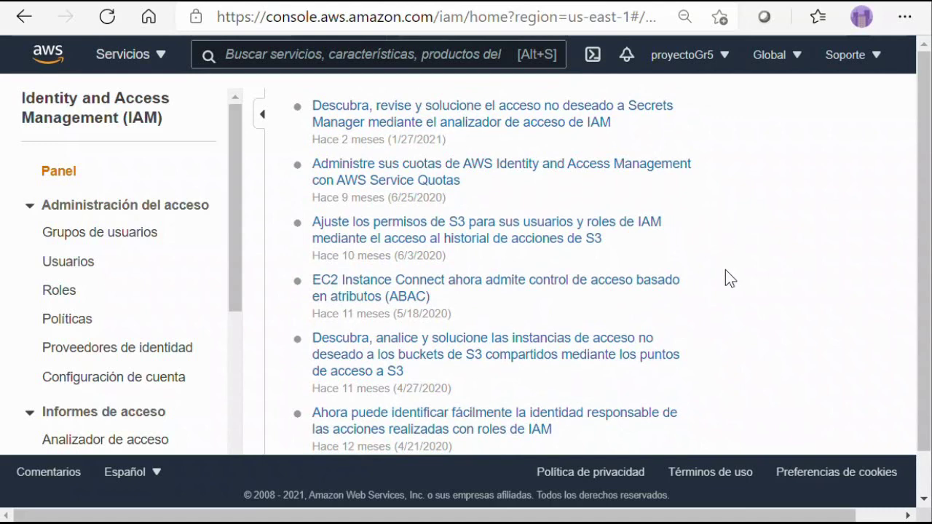
scroll(730, 302, down, 1)
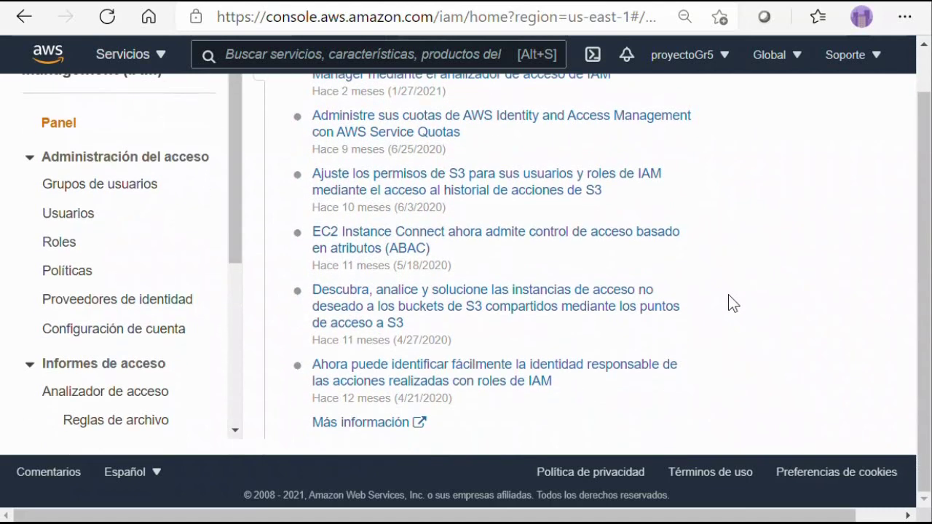
scroll(728, 295, up, 4)
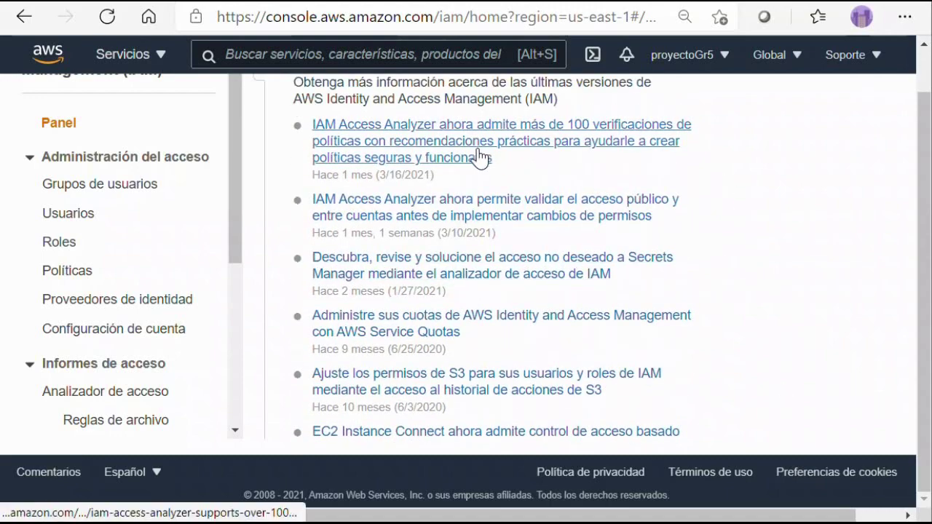
scroll(769, 211, up, 12)
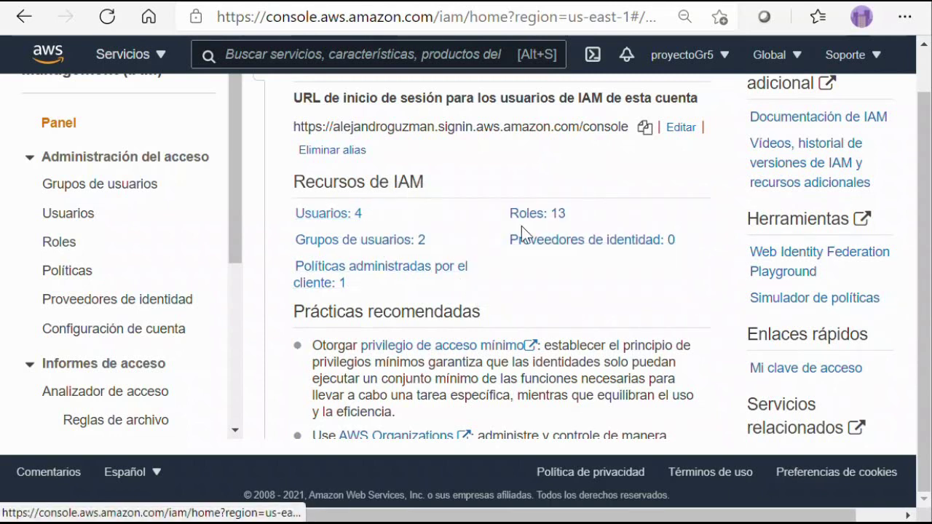
Permanently delete the three Desarrollo-group IAM users.
click(333, 218)
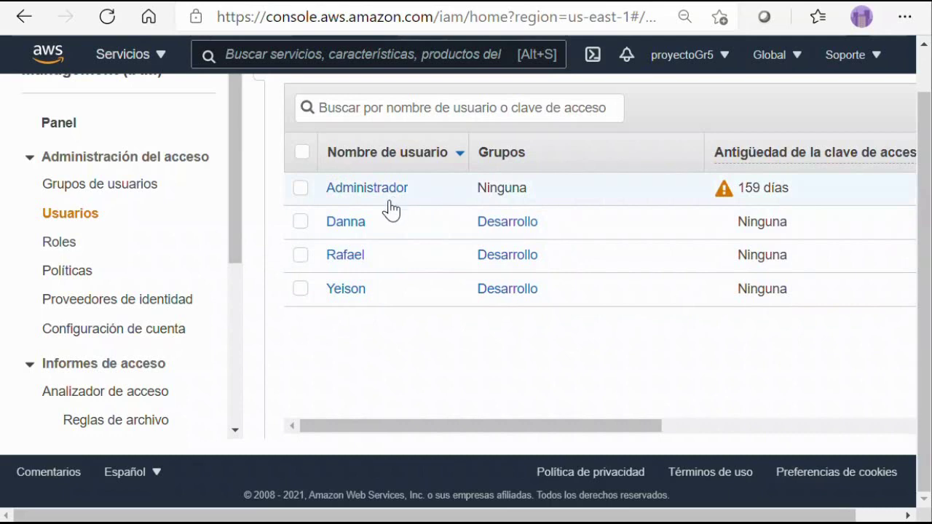
click(302, 223)
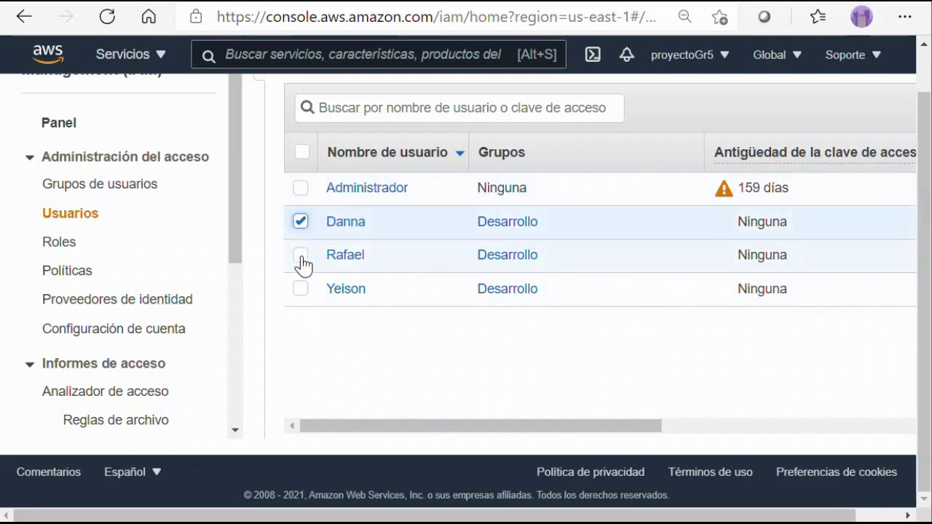
click(300, 255)
click(300, 289)
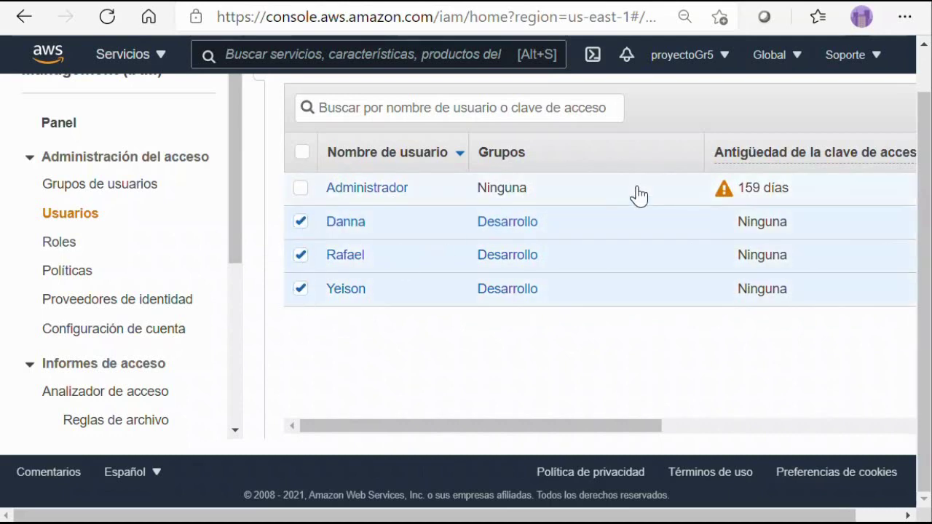
scroll(635, 196, up, 1)
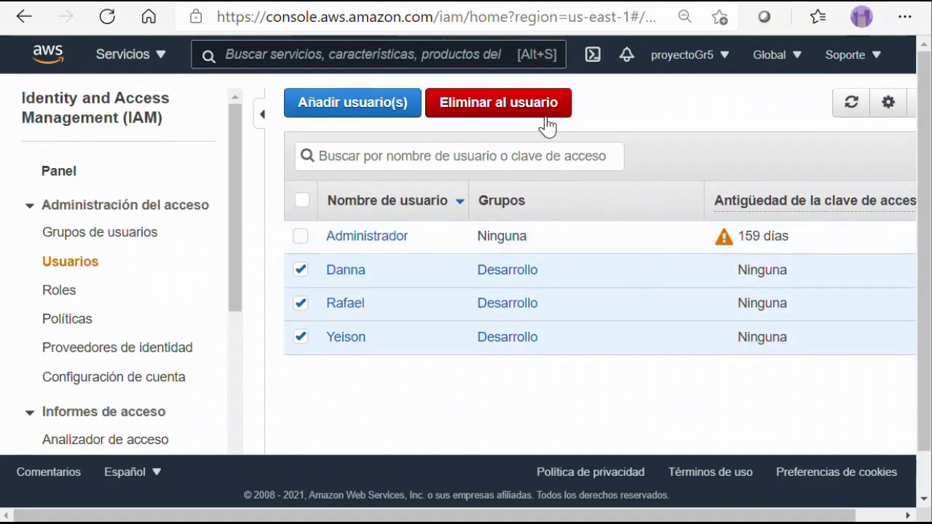
click(539, 109)
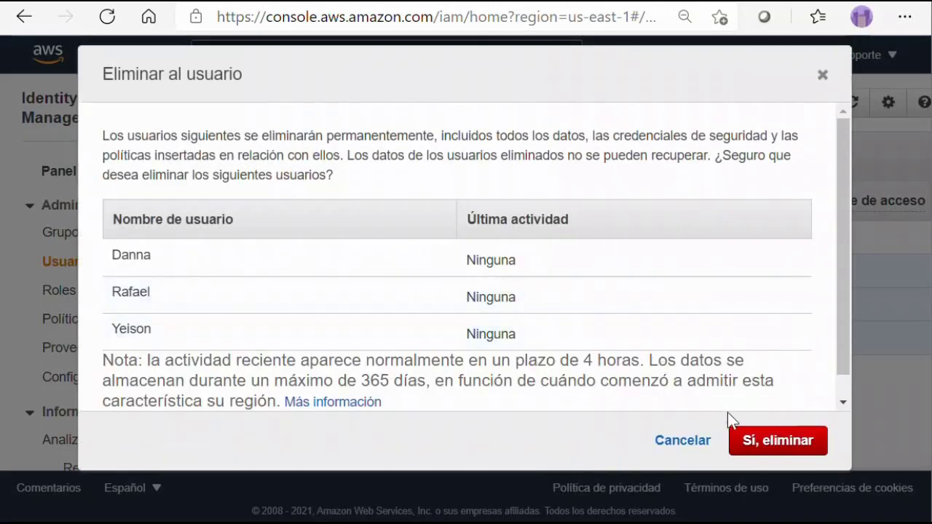
click(781, 442)
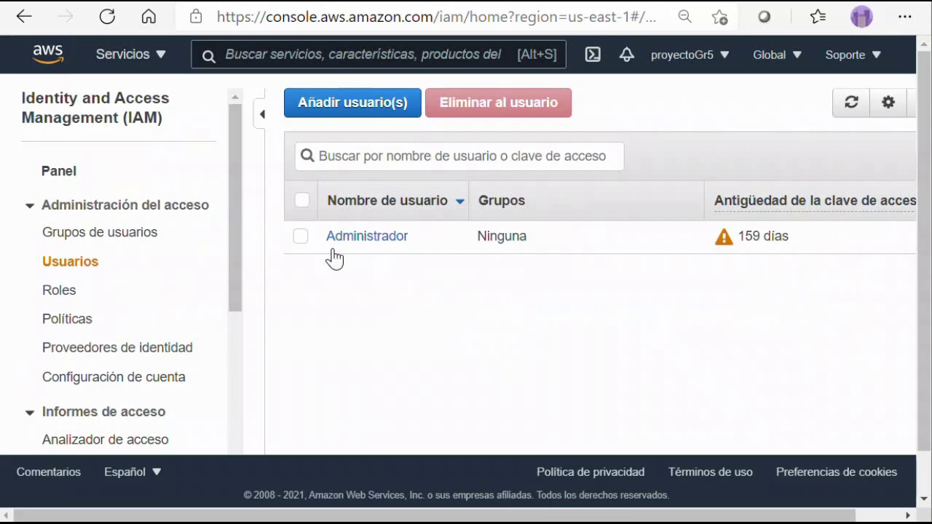
Permanently delete the Administrador IAM user, leaving the account with no users.
click(299, 238)
click(498, 120)
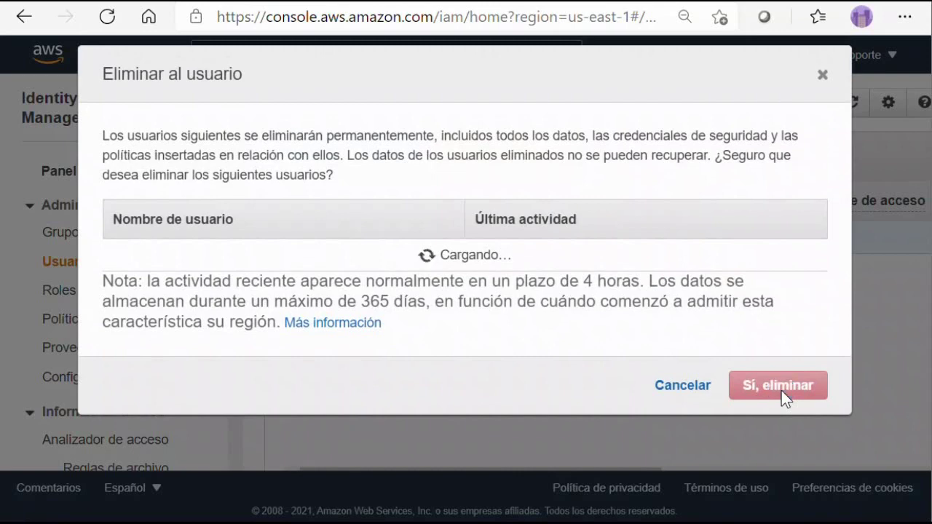
click(782, 390)
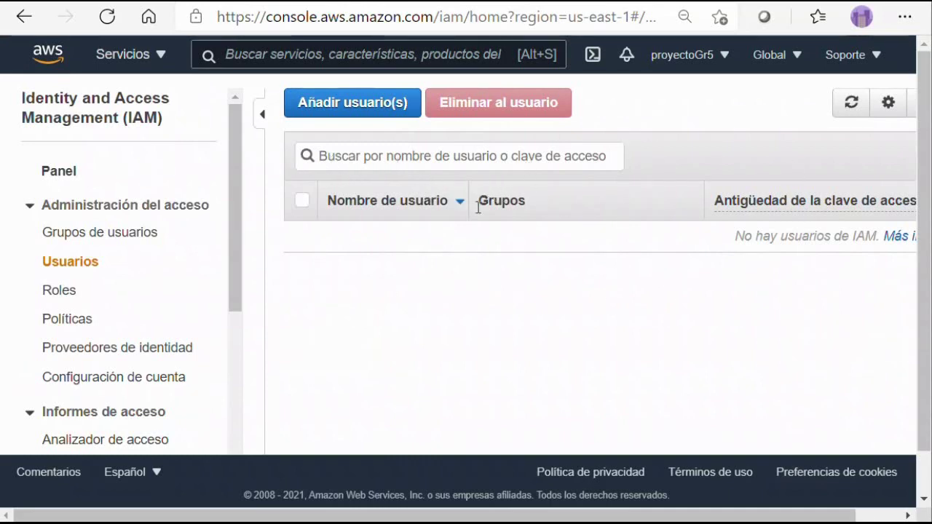
click(140, 206)
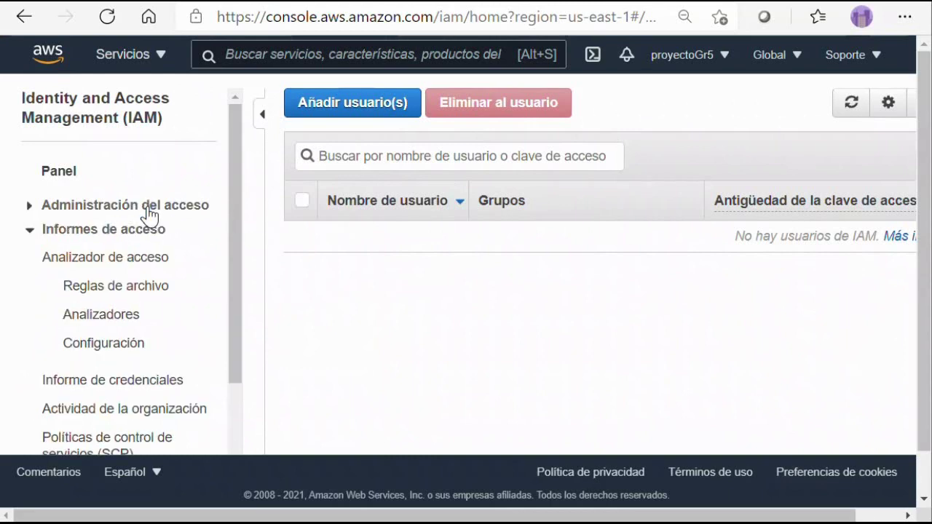
click(149, 211)
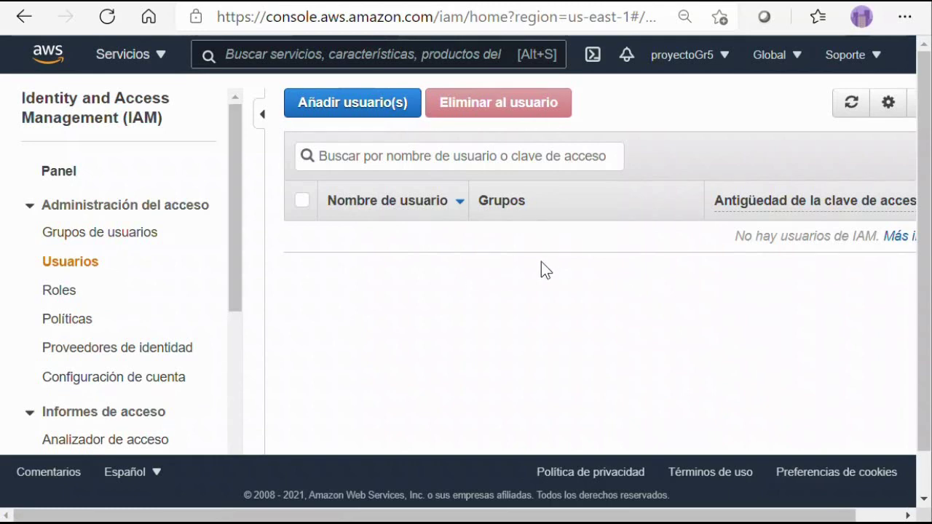
Start adding a new IAM user and enter its user name in the first wizard step.
click(357, 108)
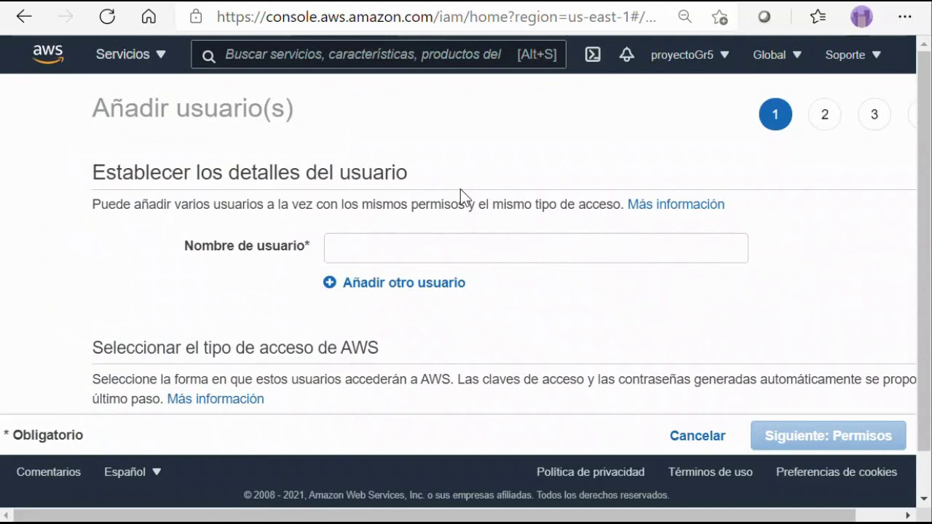
click(398, 240)
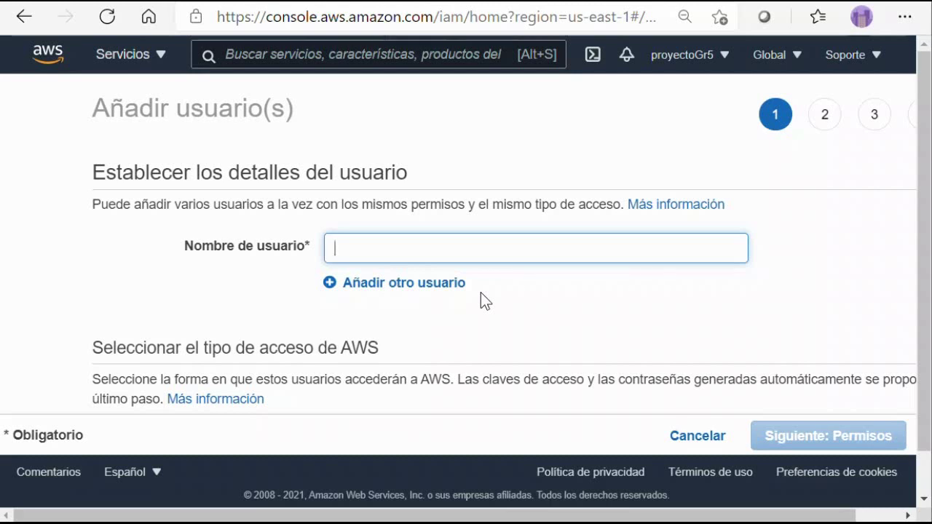
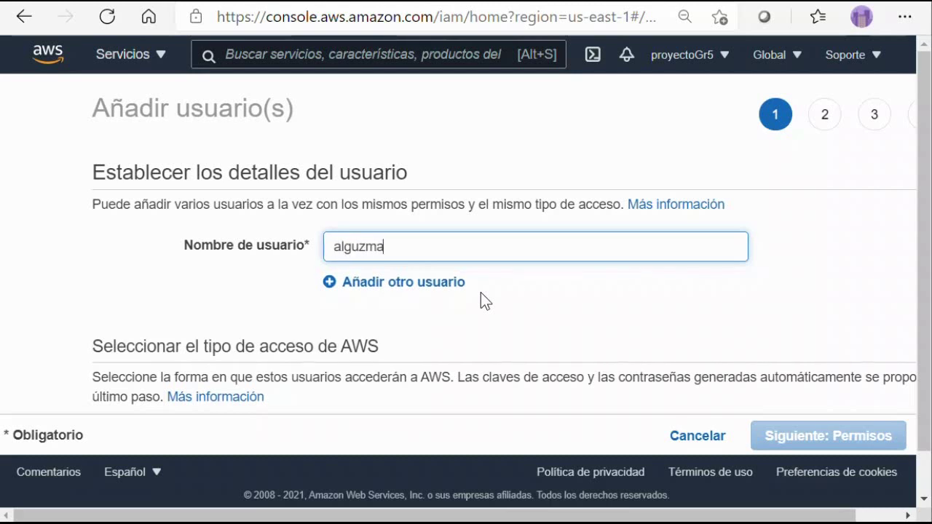
key(Tab)
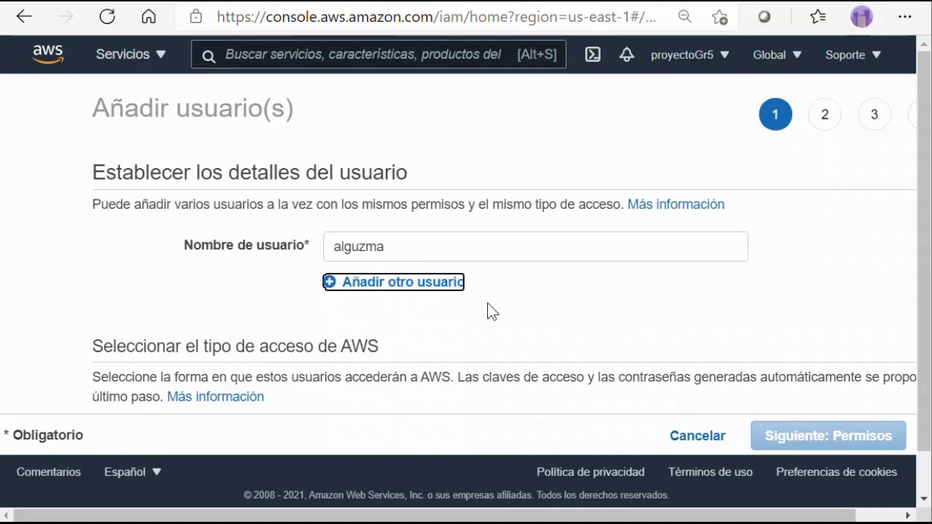
scroll(495, 324, down, 1)
scroll(495, 324, down, 1)
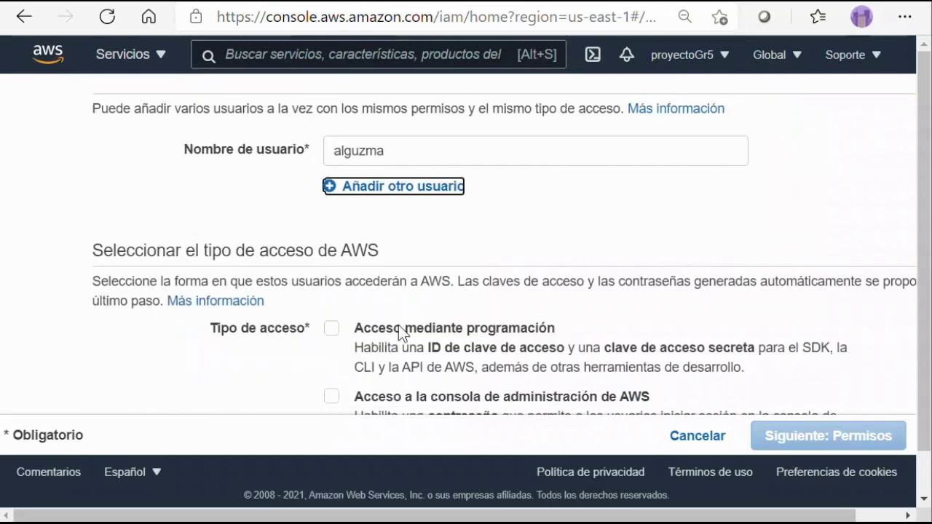
scroll(319, 287, down, 1)
scroll(318, 288, down, 1)
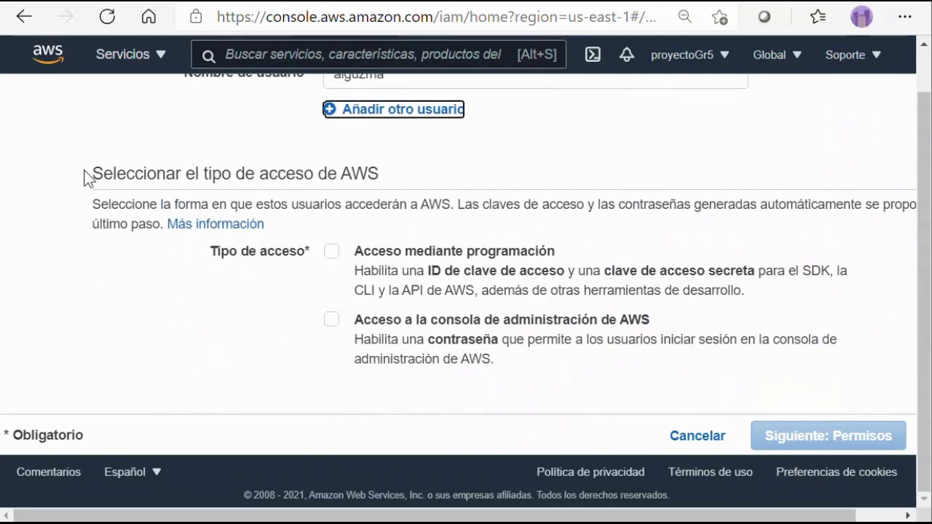
scroll(488, 183, up, 2)
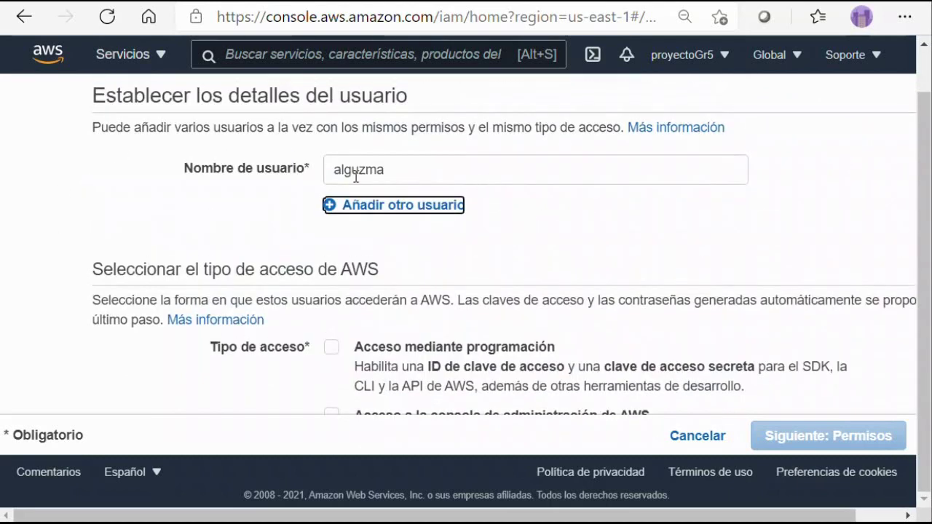
scroll(547, 240, down, 2)
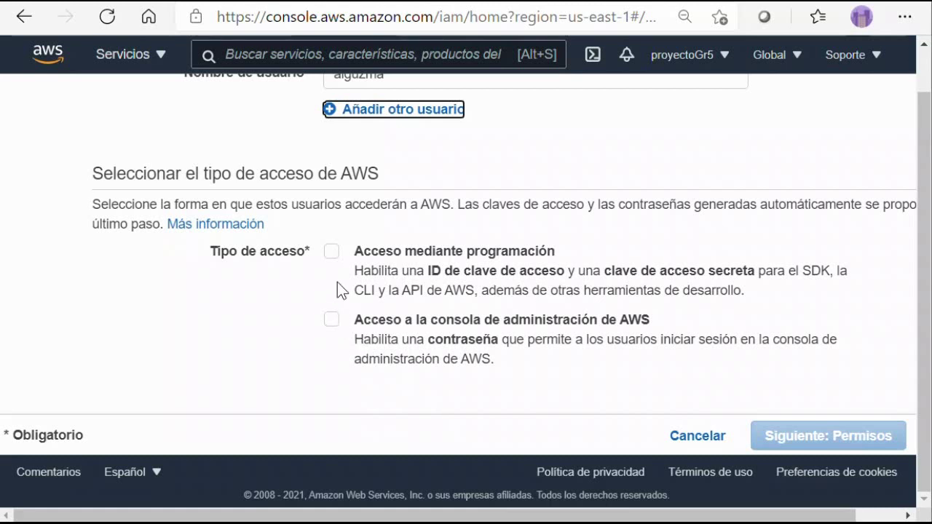
click(332, 252)
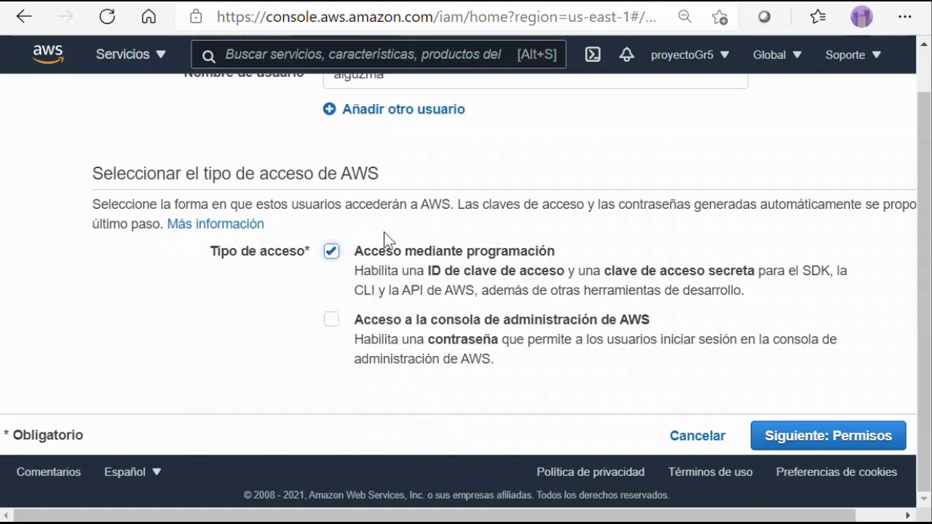
click(332, 256)
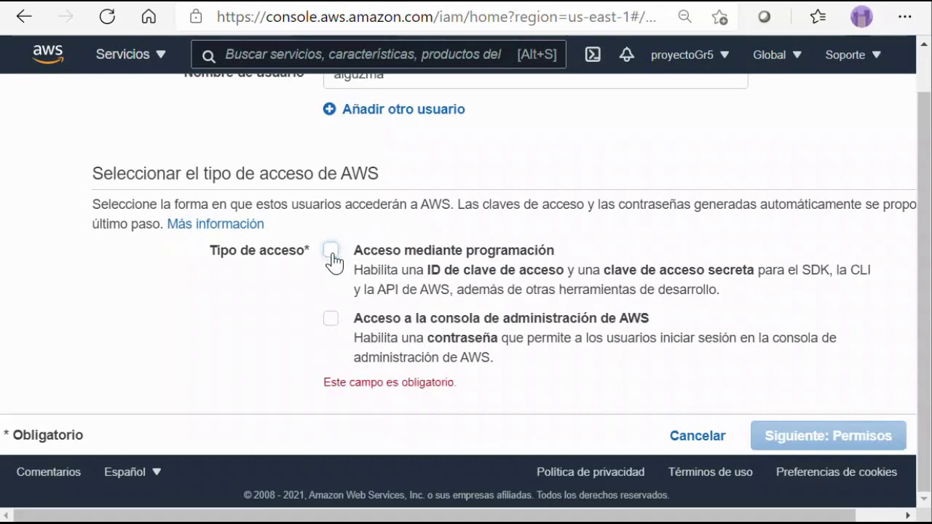
click(333, 320)
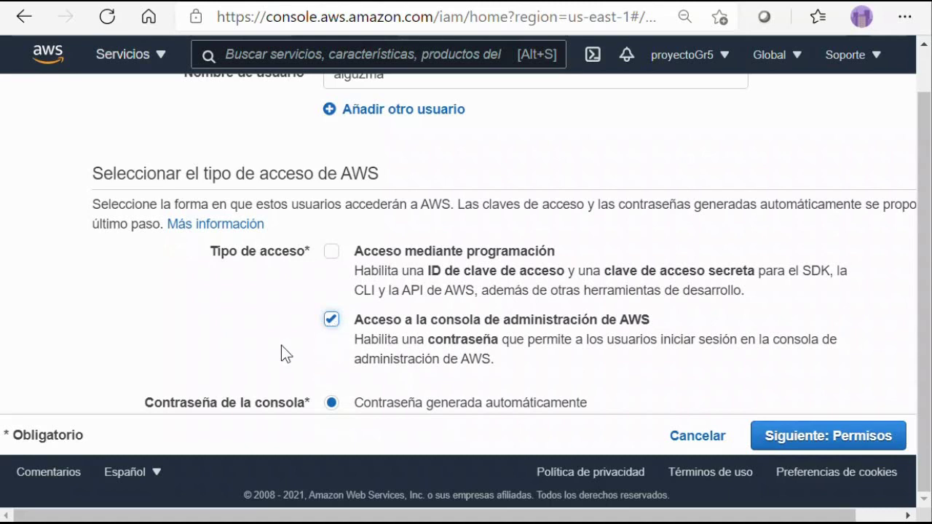
scroll(281, 345, down, 1)
click(331, 156)
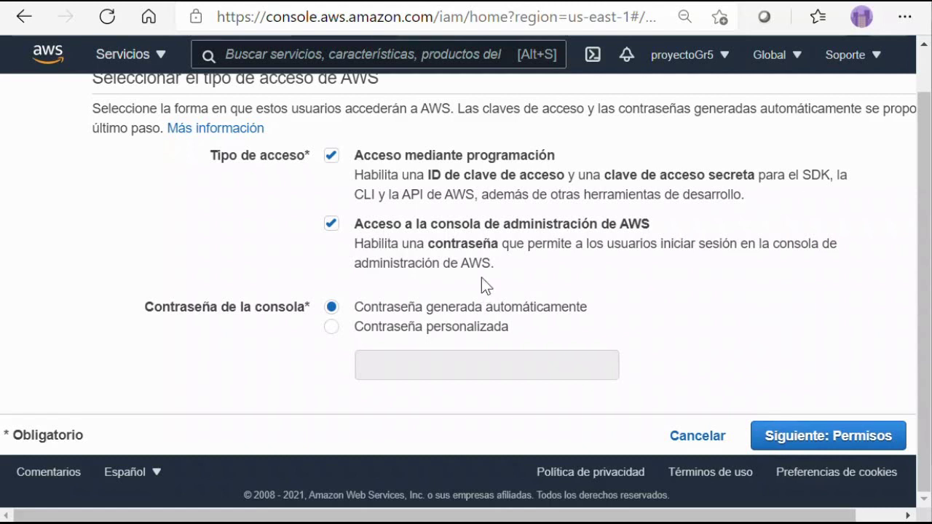
Switch to a custom console password, enter it, and check it with 'Mostrar contraseña'.
click(331, 328)
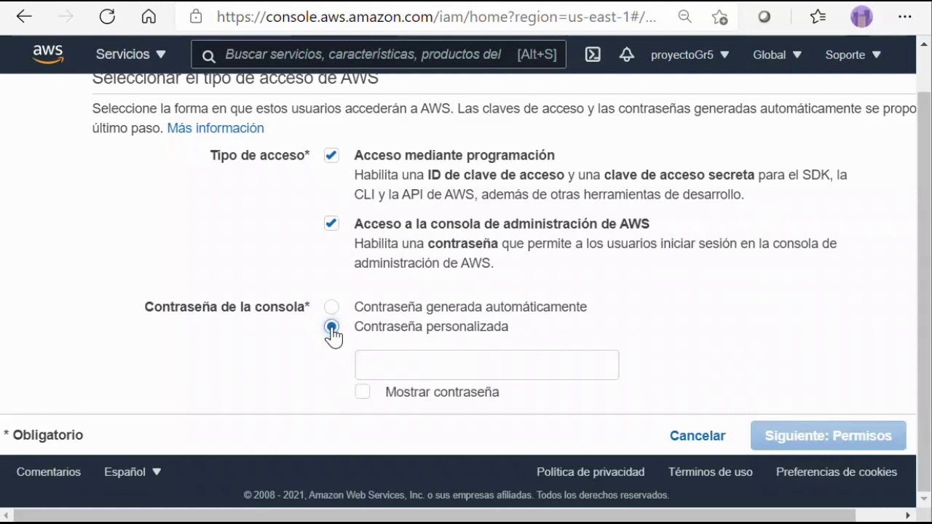
click(387, 364)
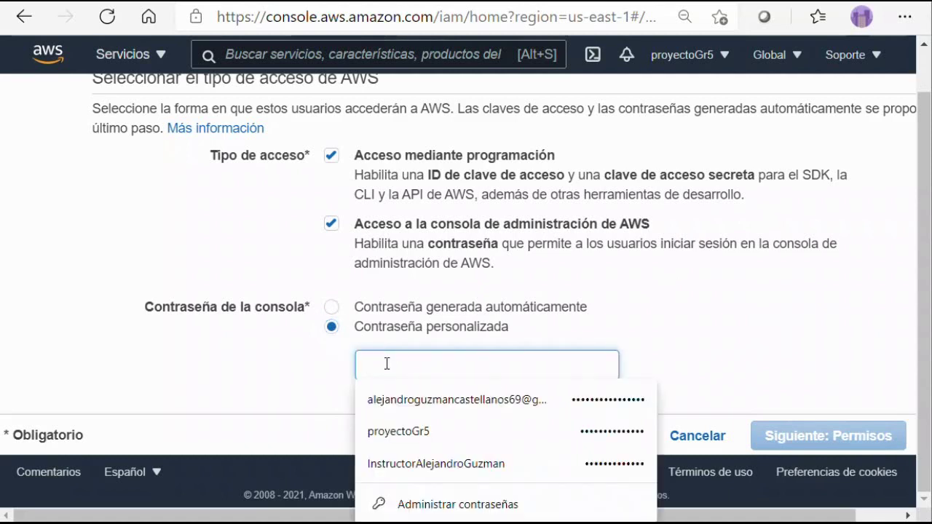
text(•••••••)
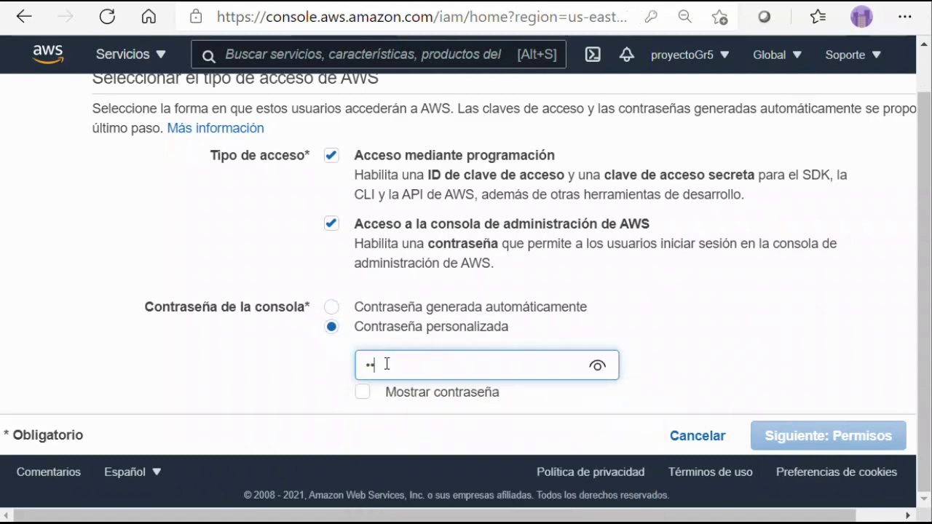
text(•)
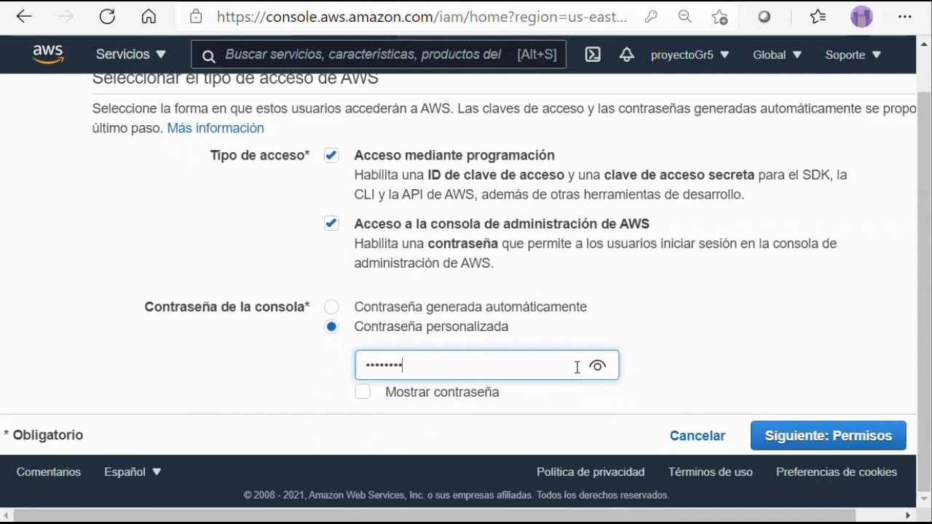
click(599, 367)
click(599, 367)
click(368, 397)
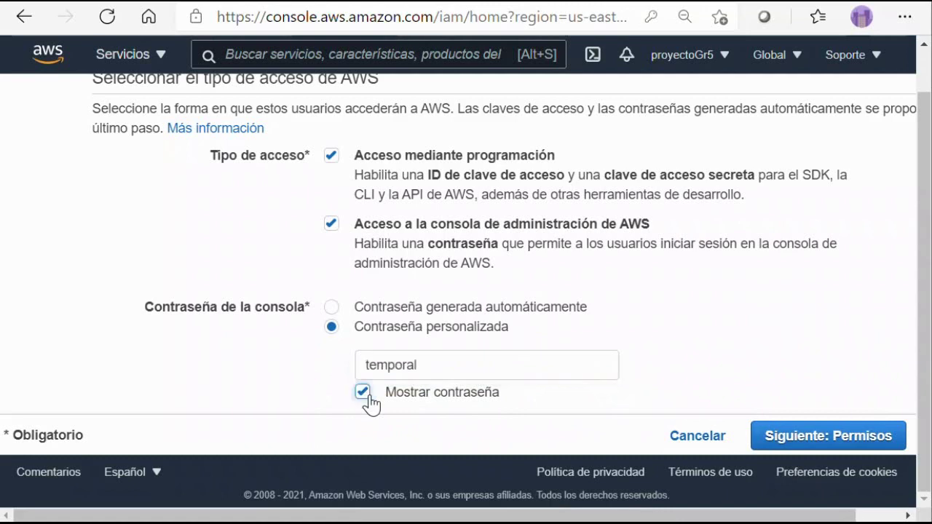
click(368, 396)
Replace the custom password with a retyped one.
scroll(533, 366, down, 3)
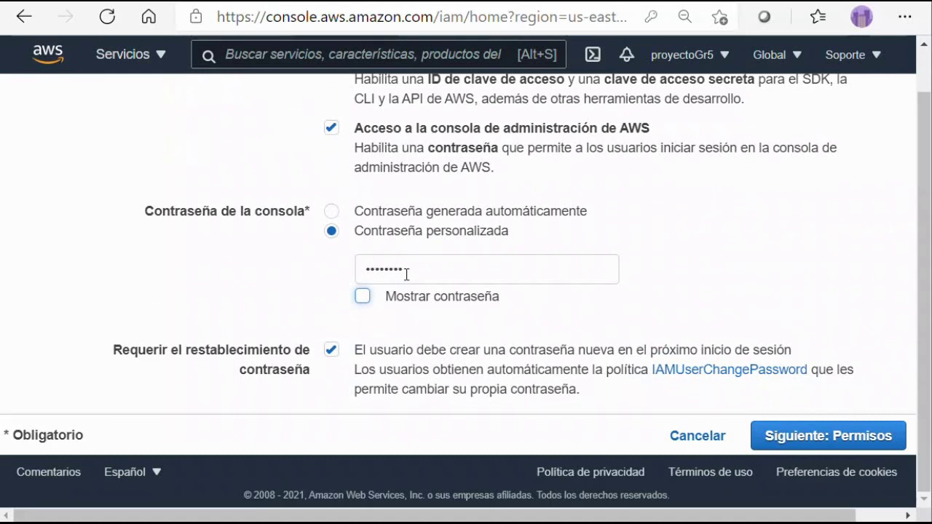
drag(405, 271, 315, 258)
text(•••••••••••)
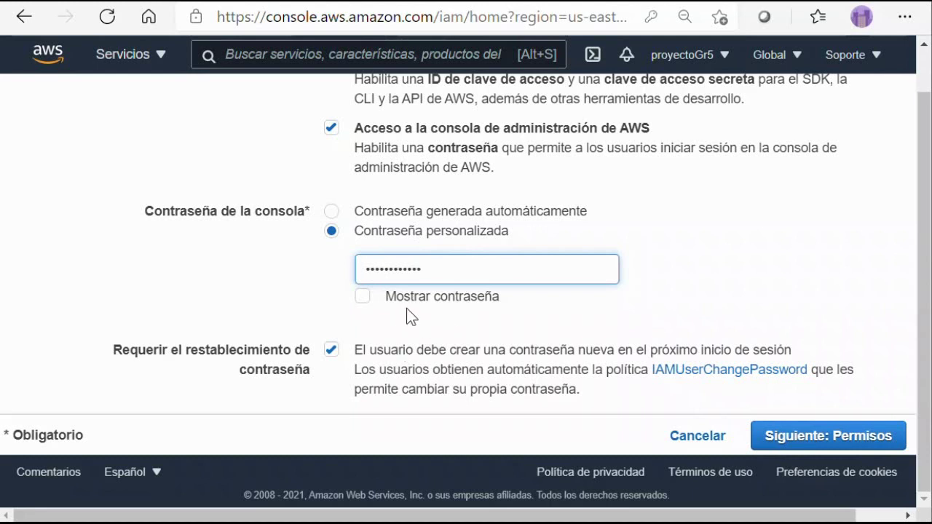
scroll(455, 375, down, 1)
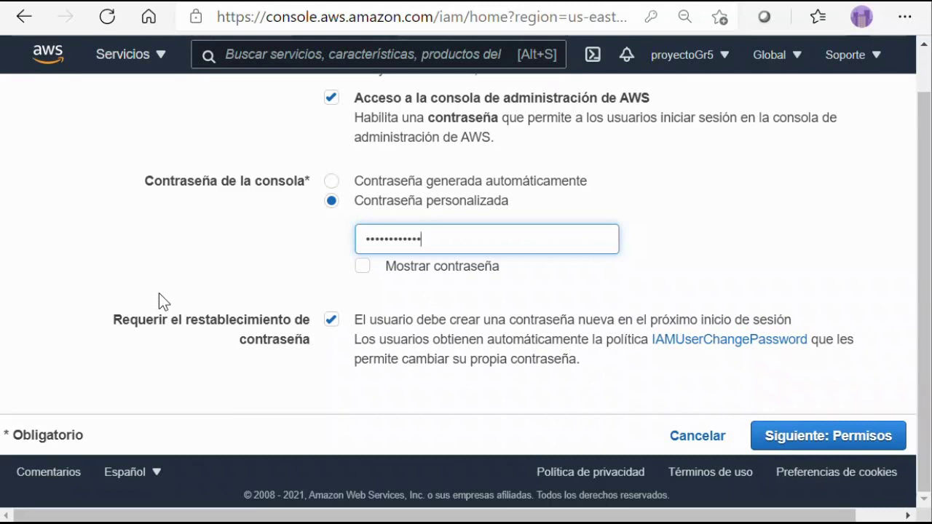
scroll(162, 302, up, 3)
scroll(161, 295, up, 1)
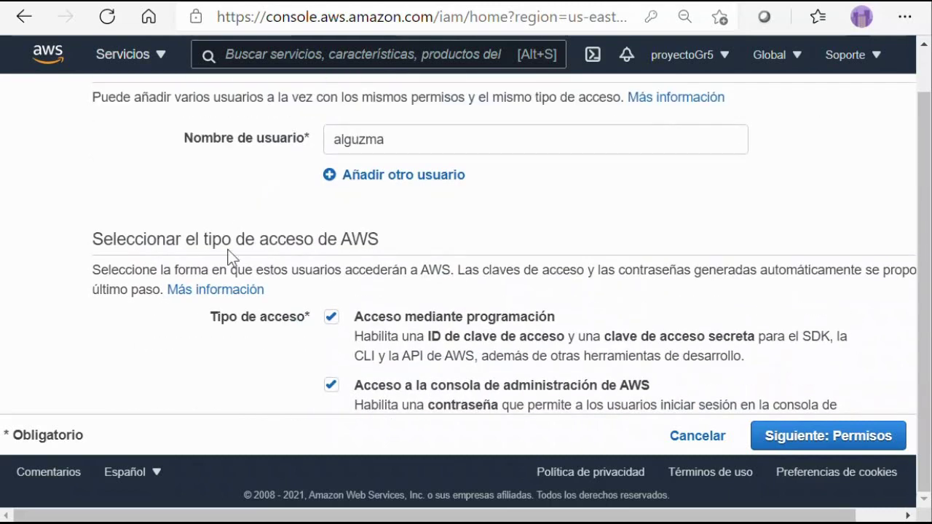
scroll(218, 298, down, 1)
scroll(218, 299, down, 3)
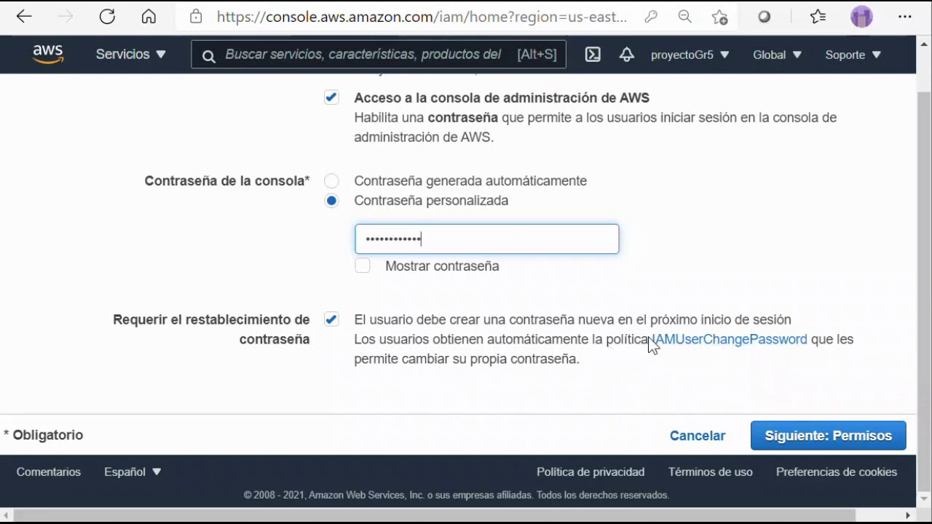
drag(649, 340, 758, 365)
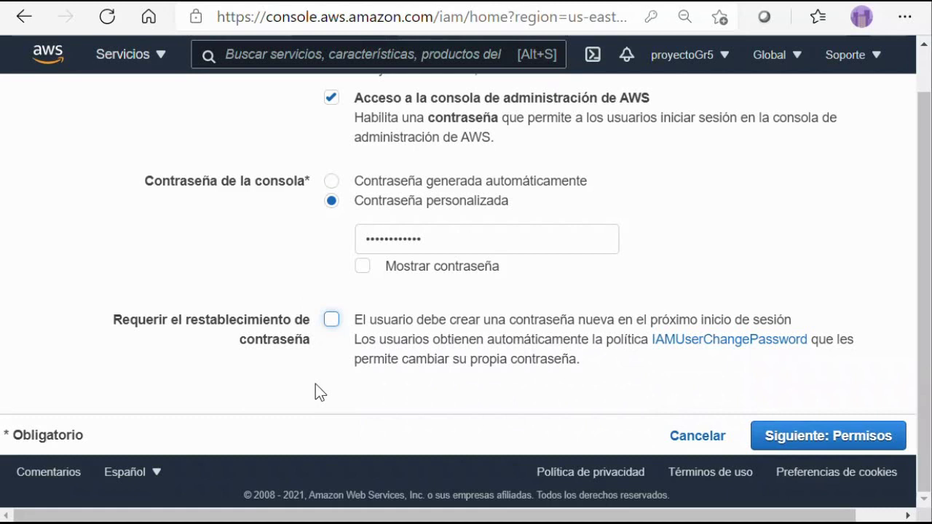
click(325, 320)
scroll(603, 321, up, 5)
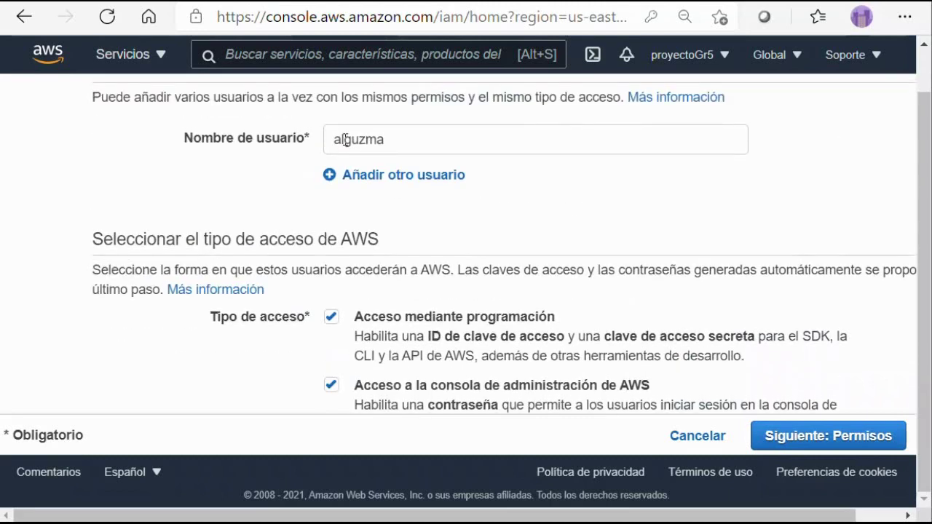
scroll(506, 247, down, 4)
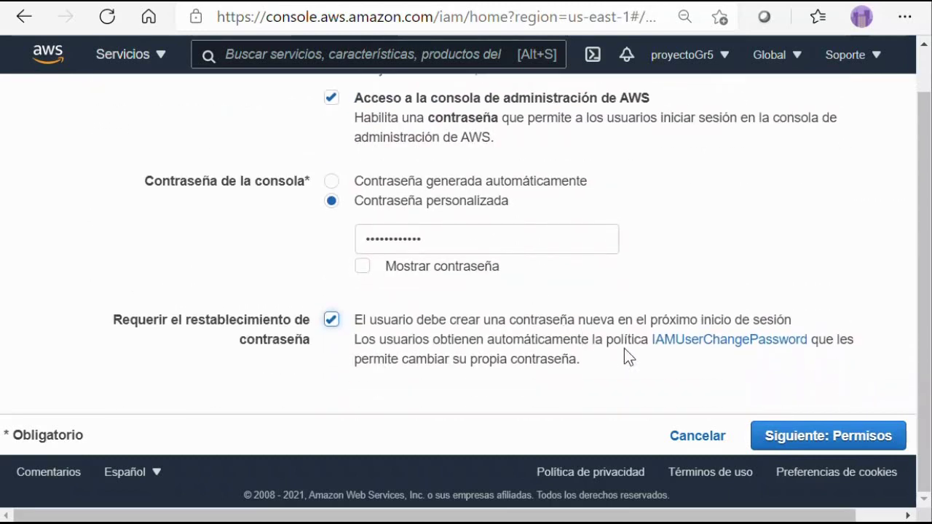
drag(652, 341, 809, 344)
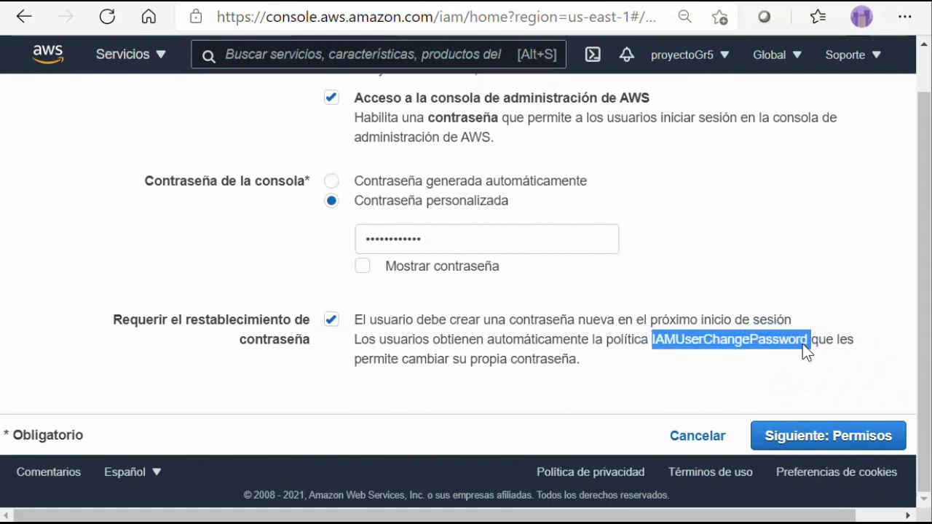
click(650, 375)
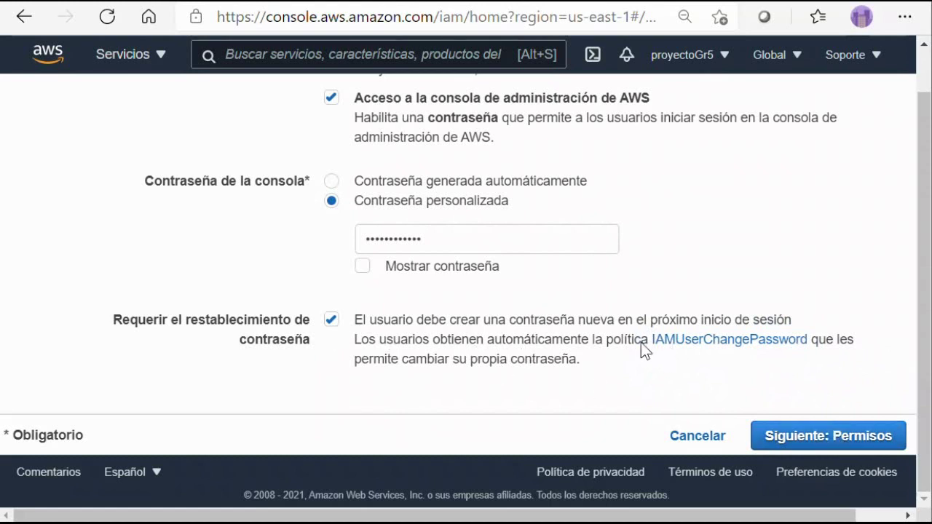
drag(651, 345, 801, 356)
Advance to the permissions step and choose copying permissions from an existing user, which lists none.
click(845, 441)
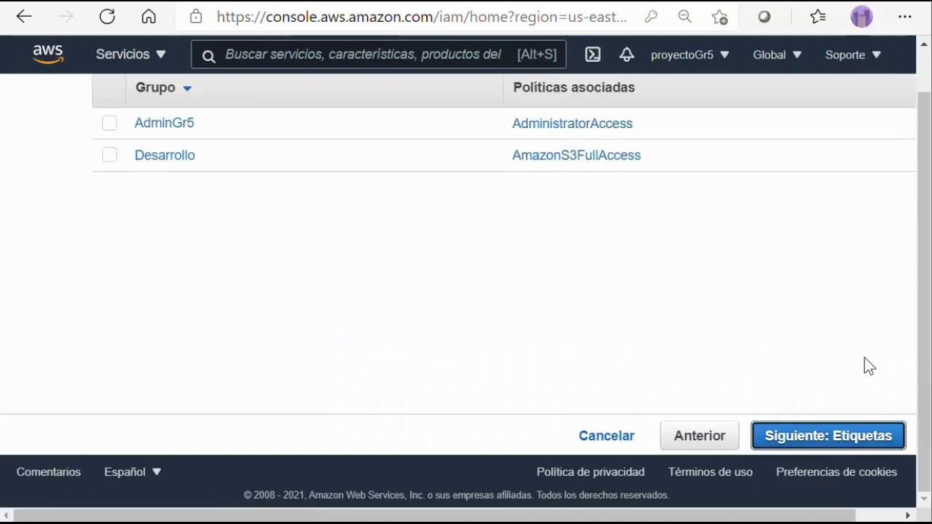
scroll(838, 253, up, 3)
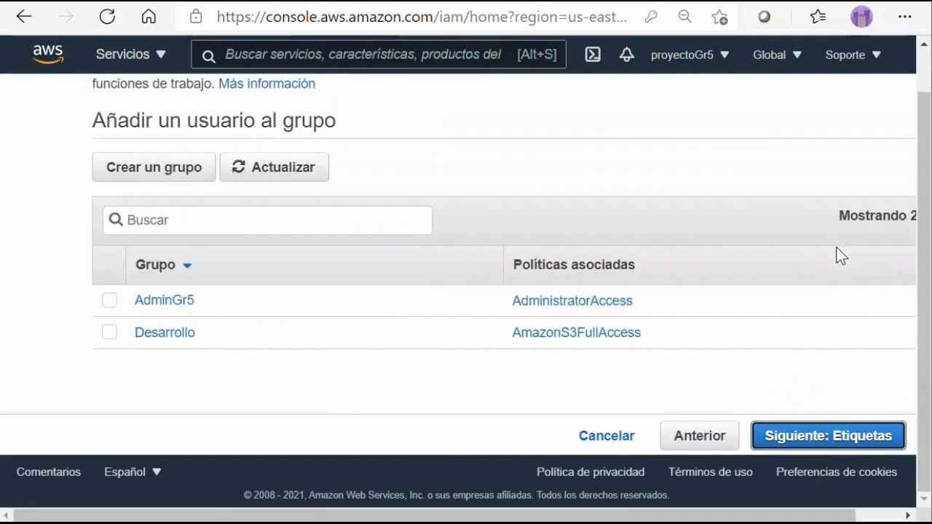
scroll(841, 255, up, 3)
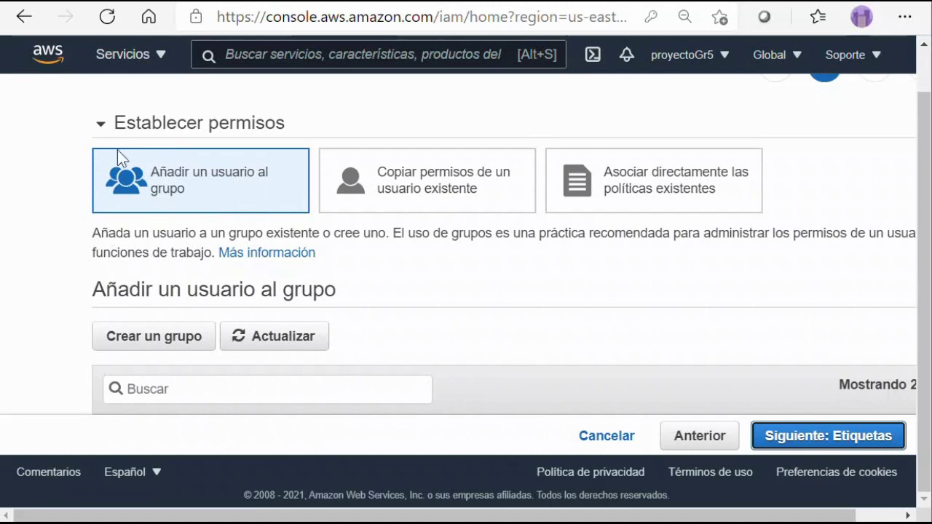
click(466, 216)
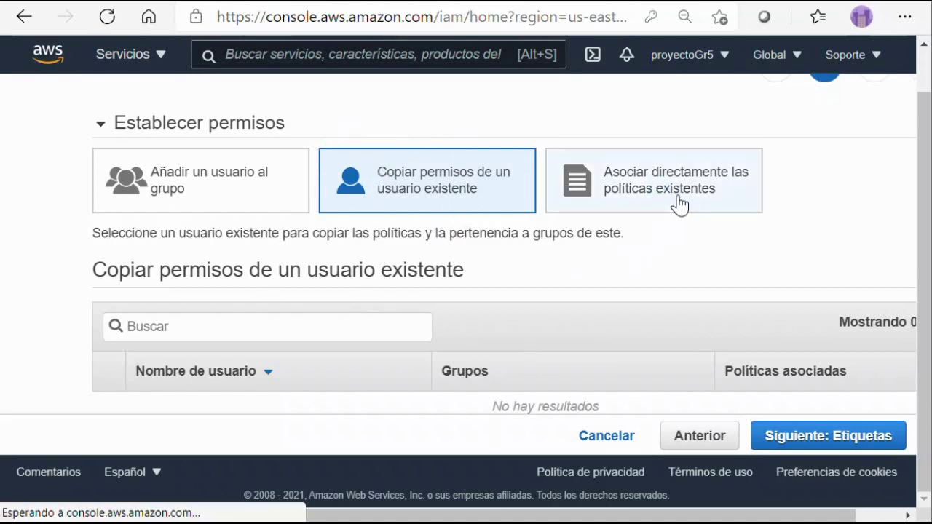
Choose 'Asociar directamente las políticas existentes' and scroll to the list of 654 policies.
click(697, 210)
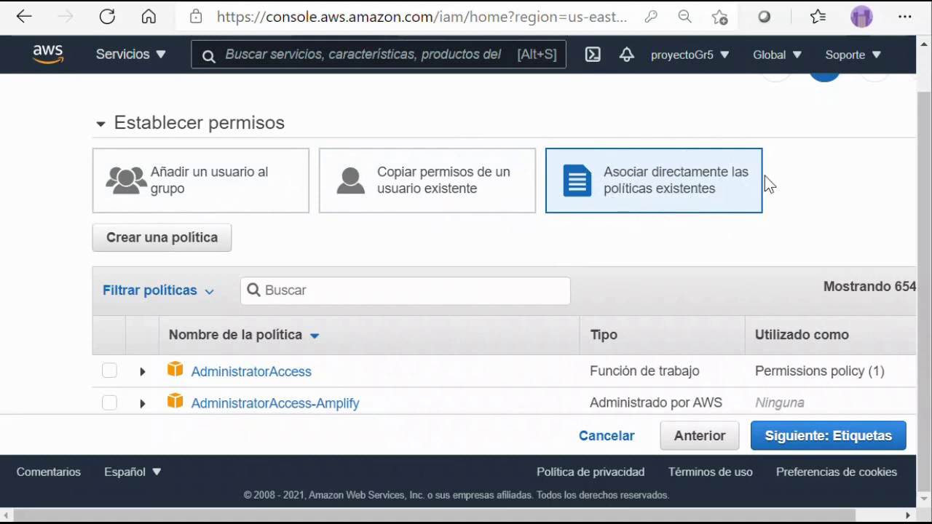
drag(916, 210, 924, 279)
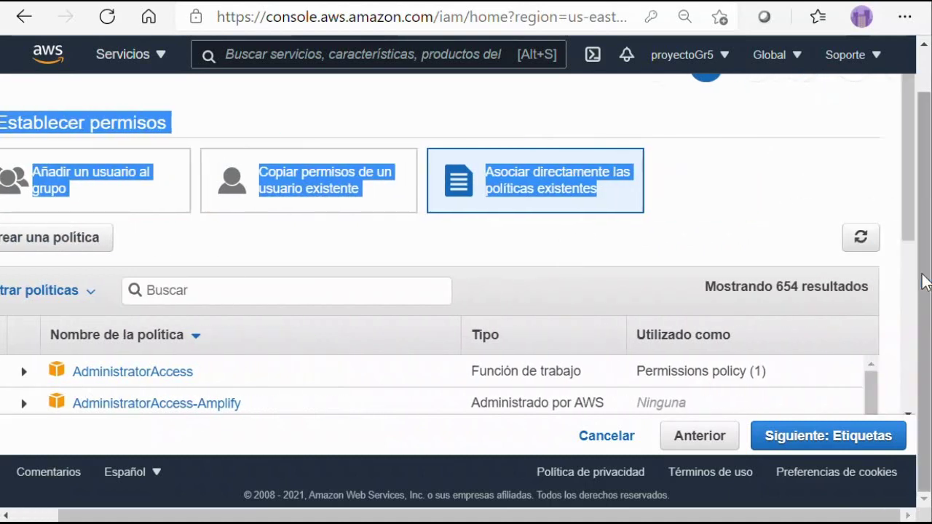
mouse_move(912, 232)
mouse_down()
mouse_move(911, 298)
mouse_move(916, 240)
mouse_up()
click(701, 178)
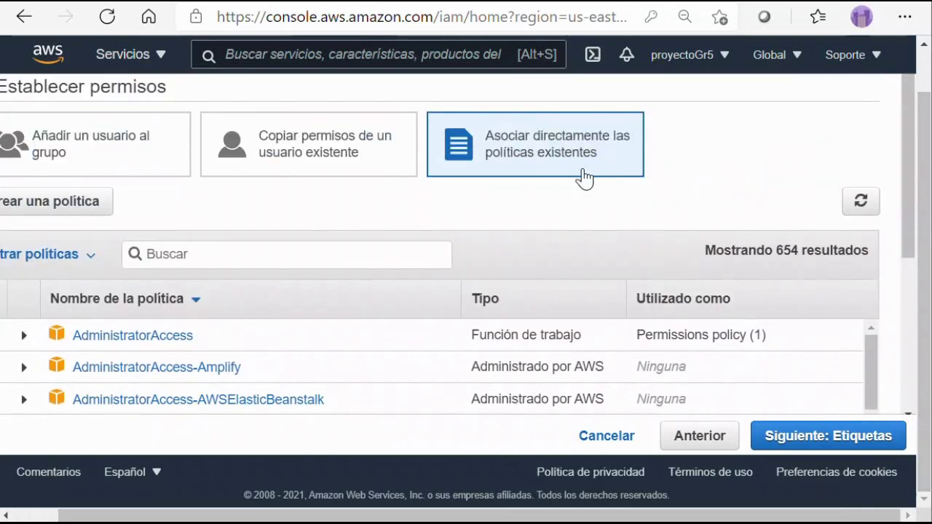
click(374, 150)
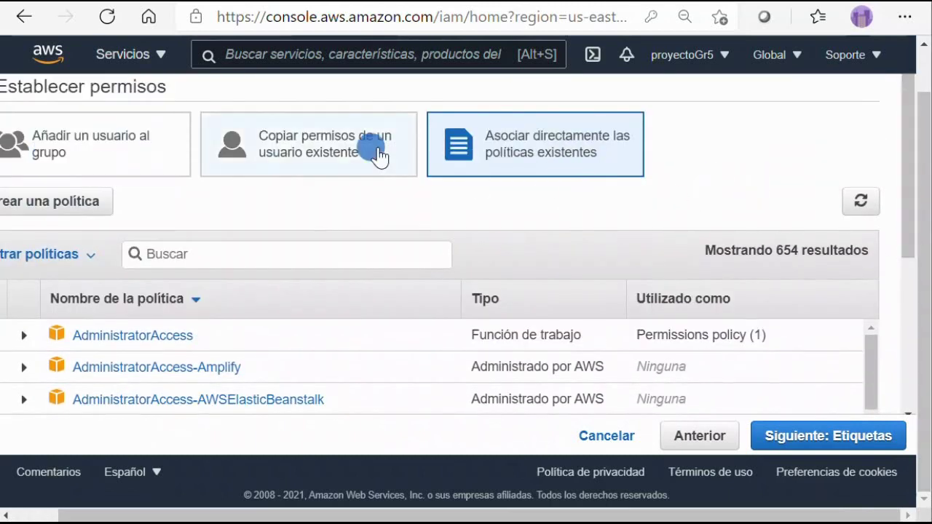
click(146, 153)
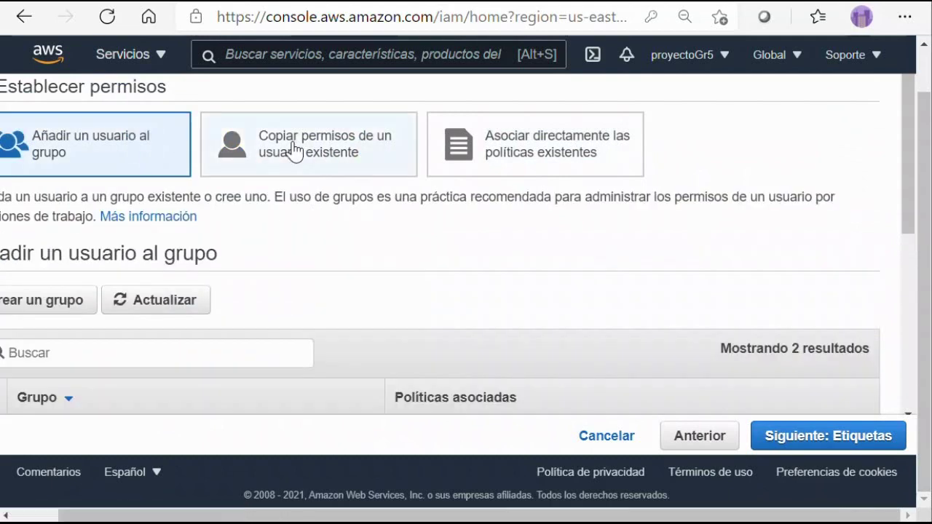
click(299, 149)
click(541, 154)
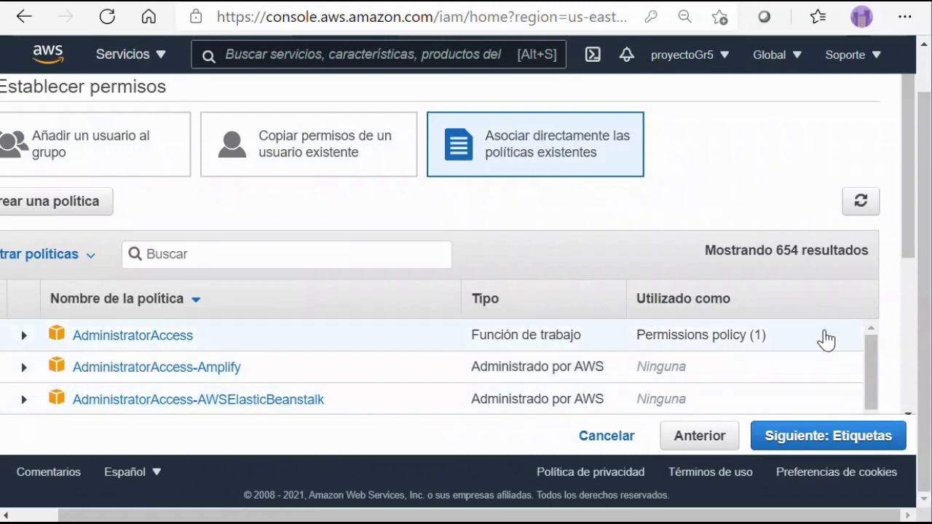
drag(909, 246, 910, 306)
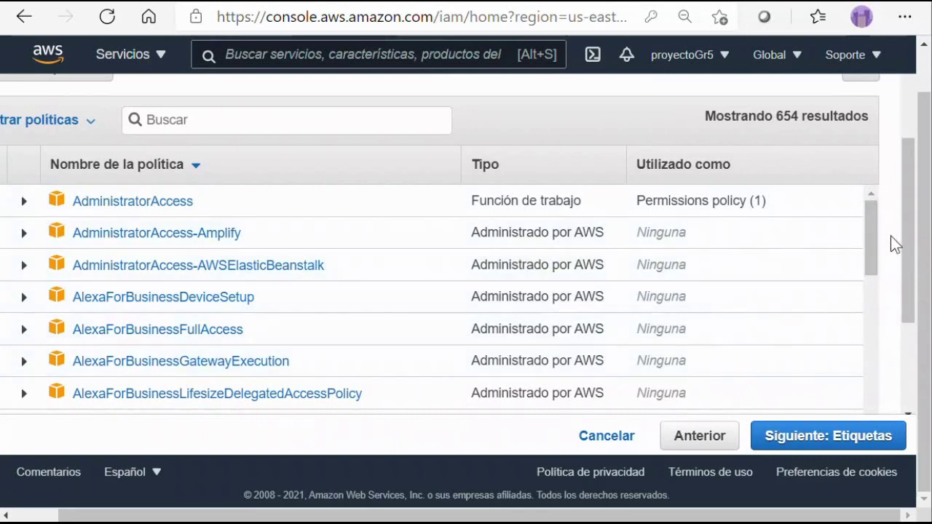
drag(871, 235, 874, 164)
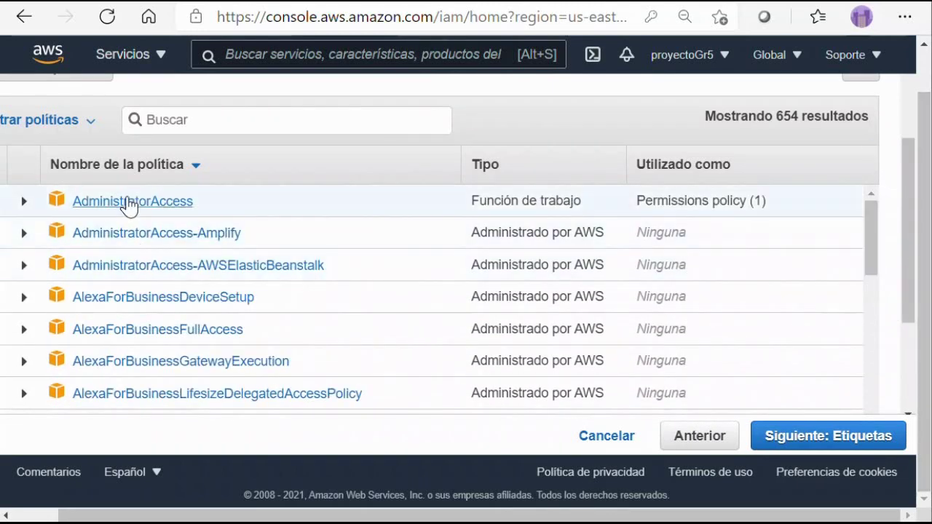
click(25, 206)
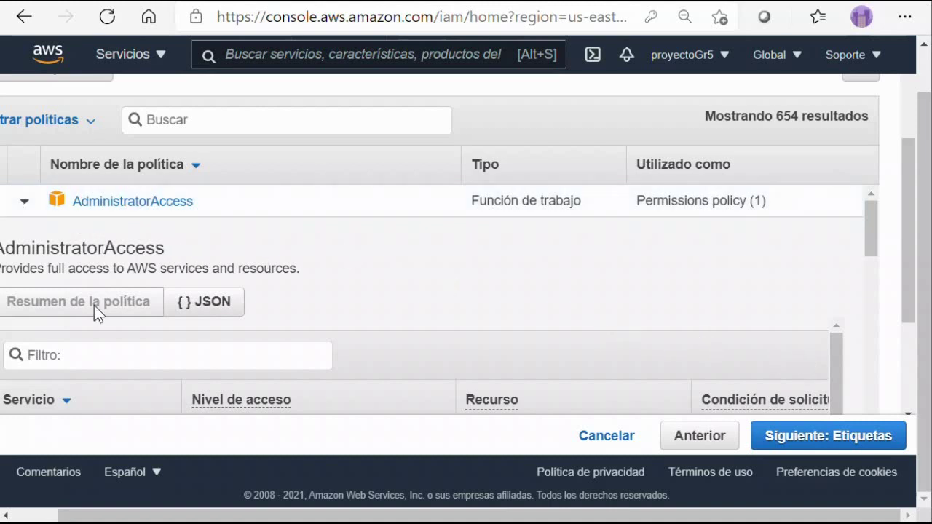
click(869, 230)
drag(870, 234, 870, 271)
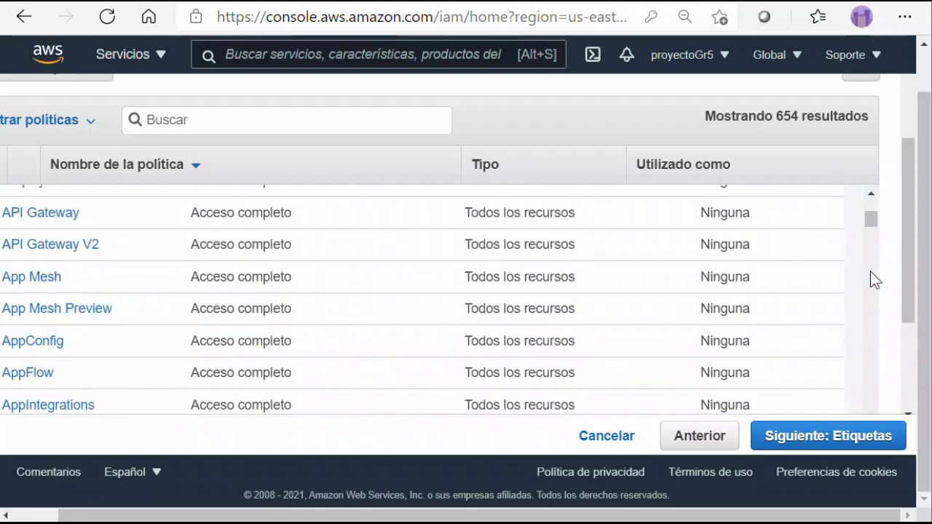
scroll(871, 272, up, 5)
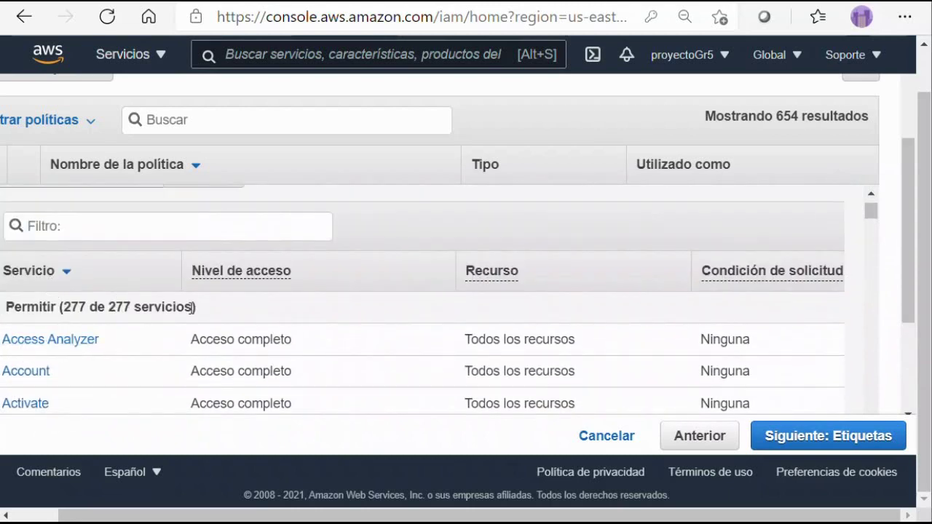
scroll(224, 318, down, 3)
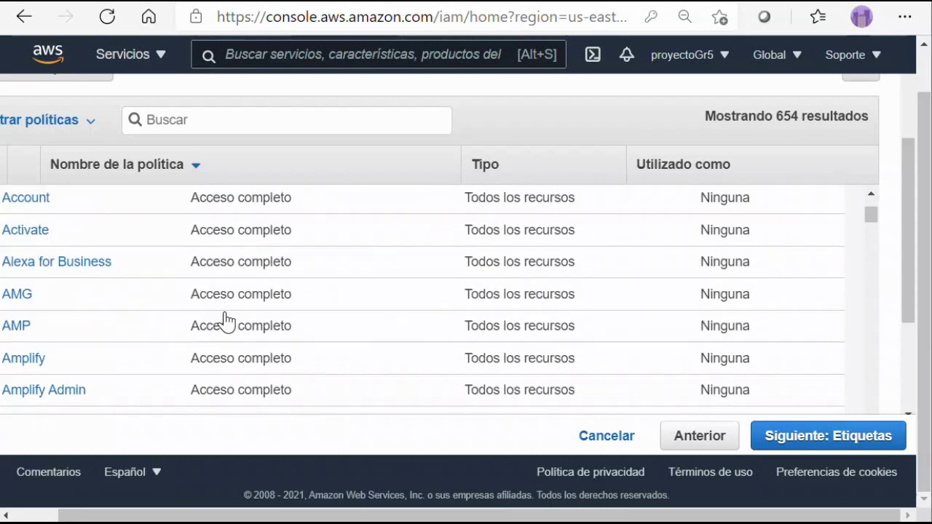
scroll(224, 318, down, 5)
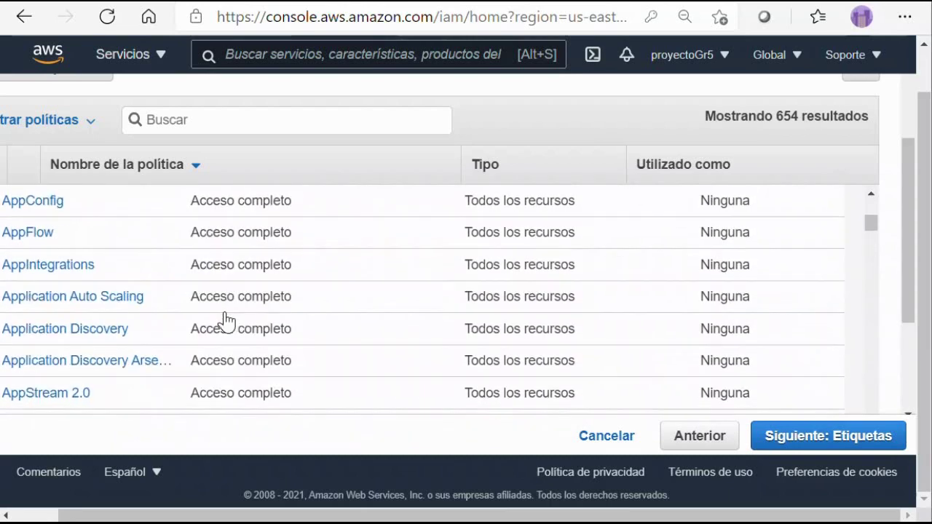
scroll(224, 318, down, 4)
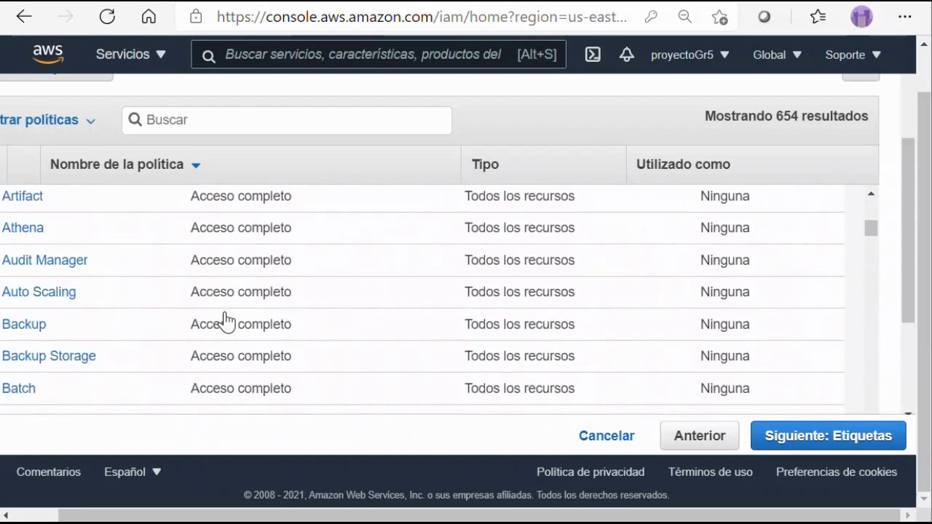
scroll(225, 320, down, 3)
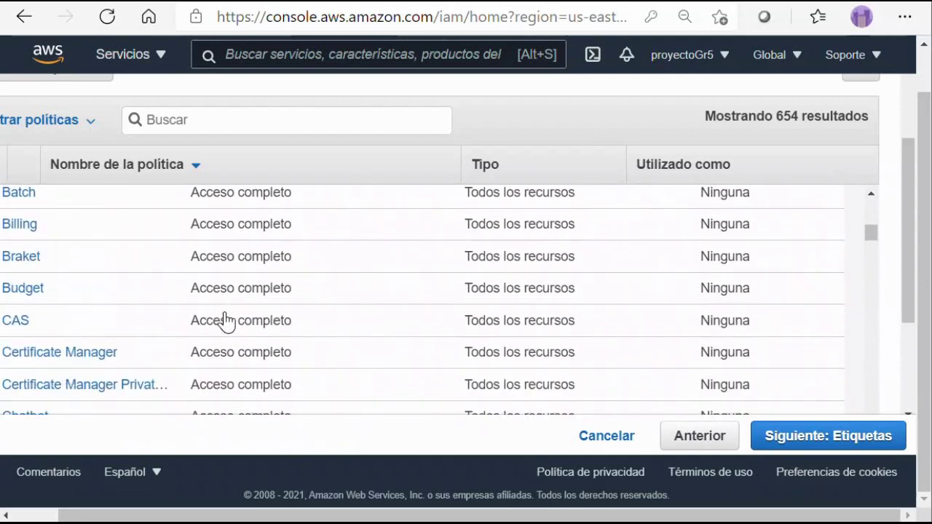
scroll(63, 324, down, 3)
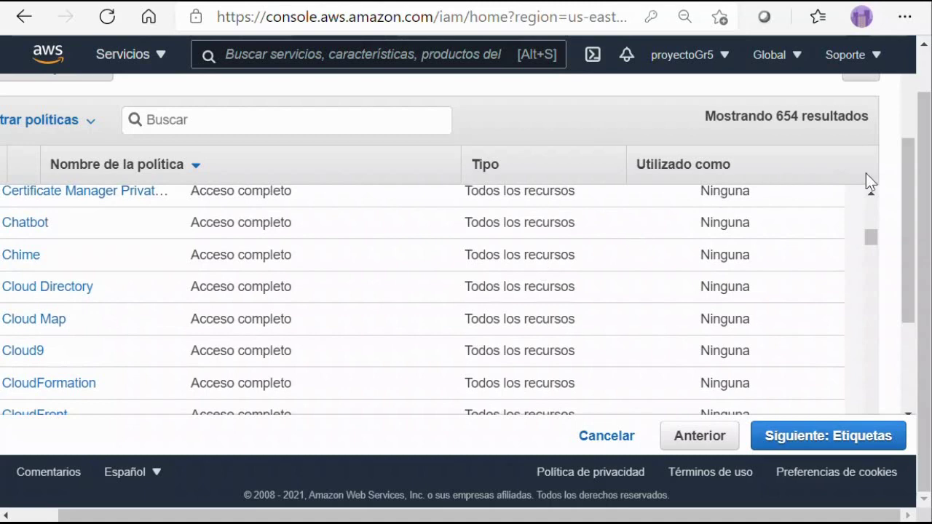
drag(903, 194, 903, 148)
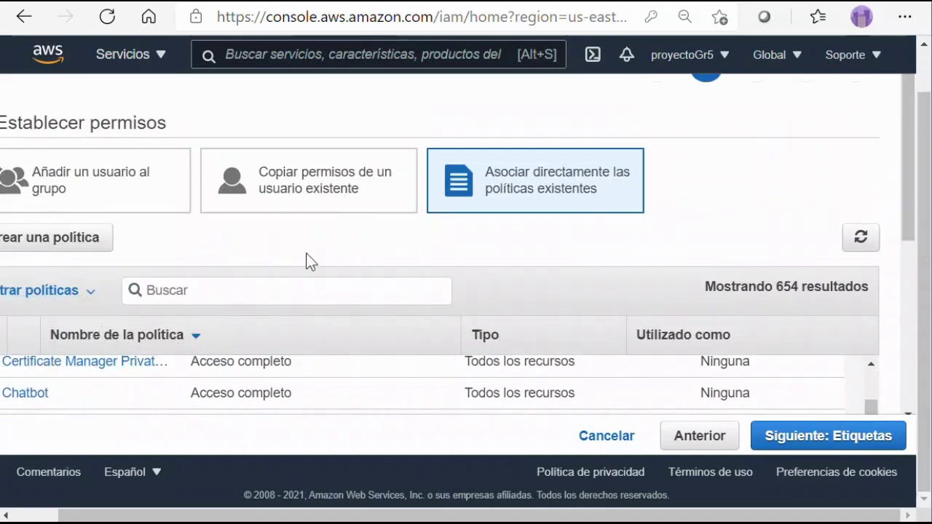
click(512, 195)
drag(911, 233, 919, 428)
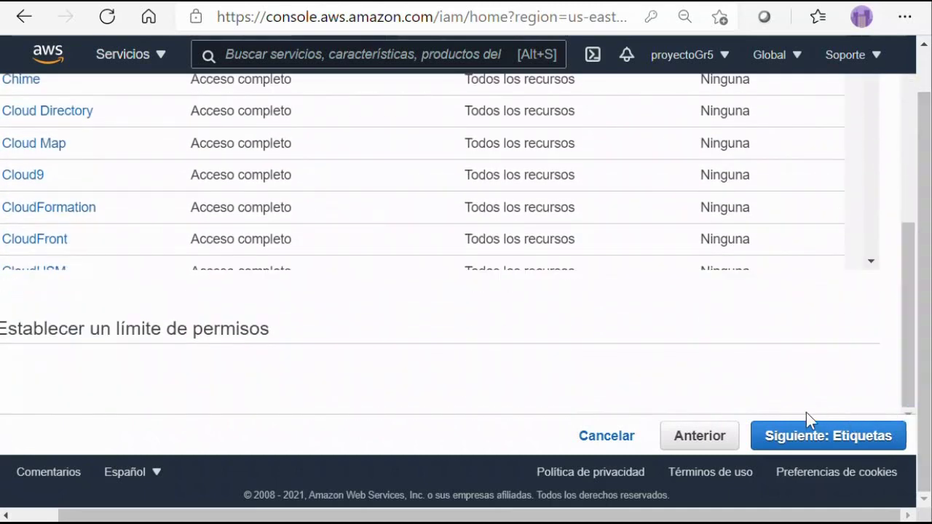
click(703, 437)
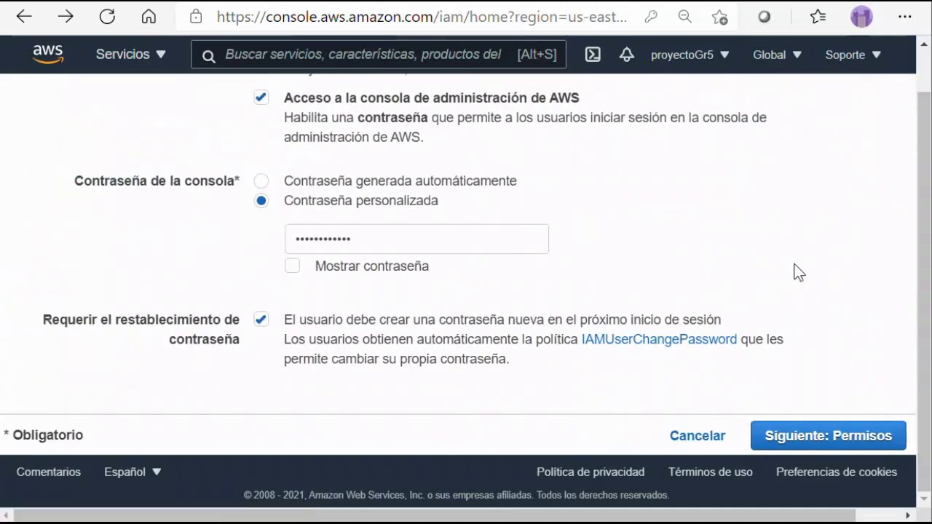
click(829, 437)
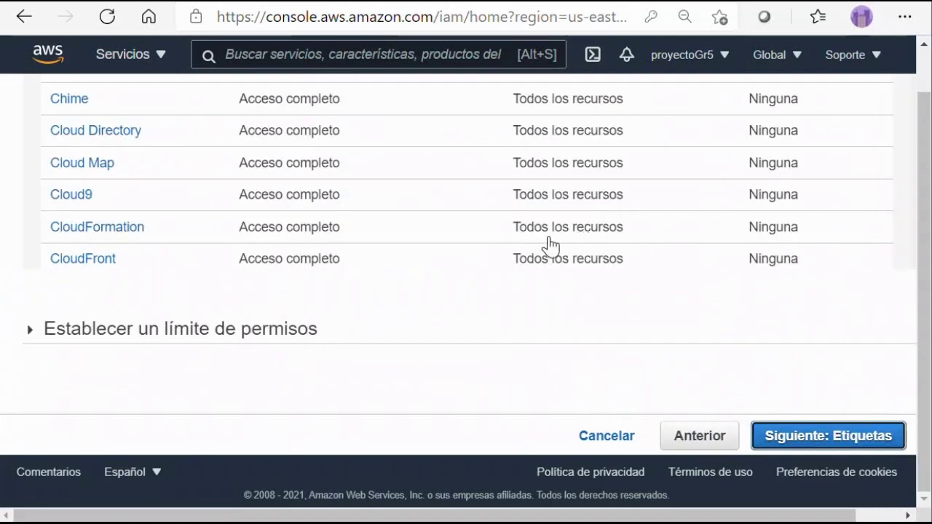
scroll(550, 246, up, 10)
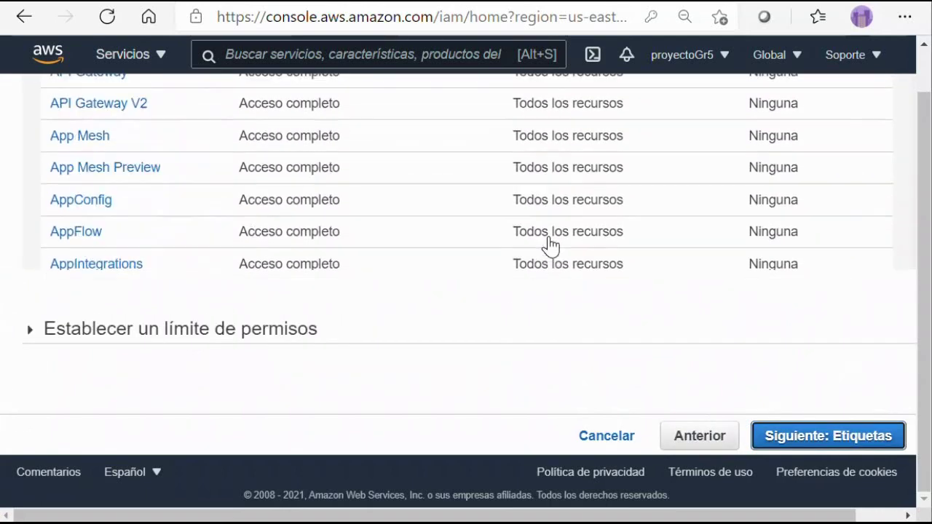
scroll(550, 246, up, 2)
scroll(550, 245, up, 2)
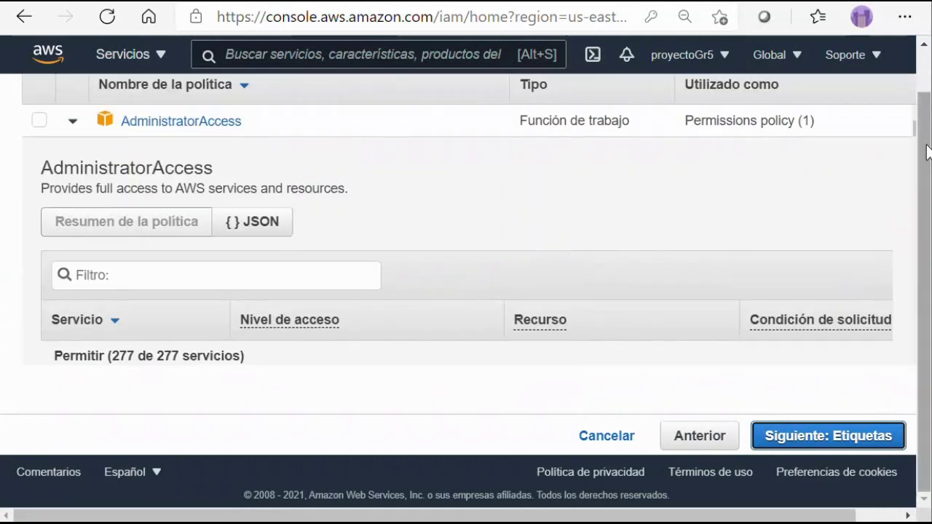
scroll(894, 208, down, 2)
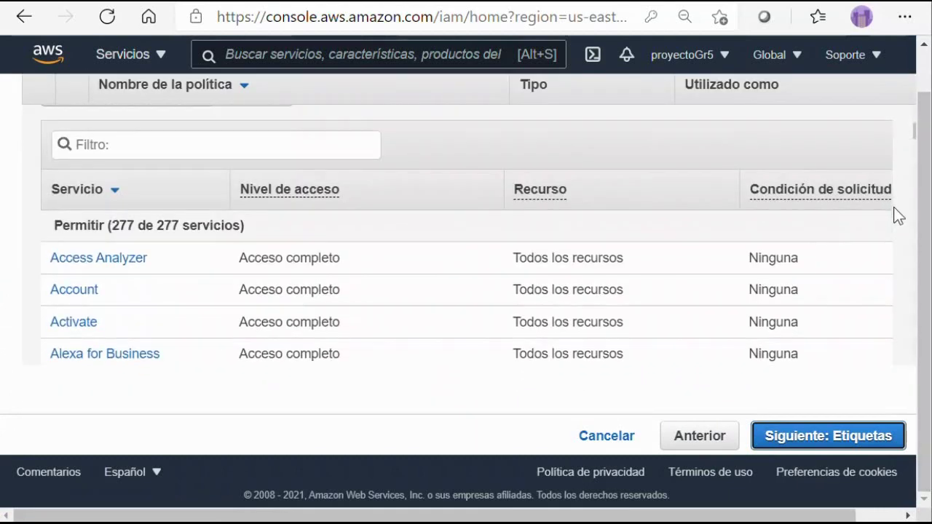
scroll(894, 207, up, 2)
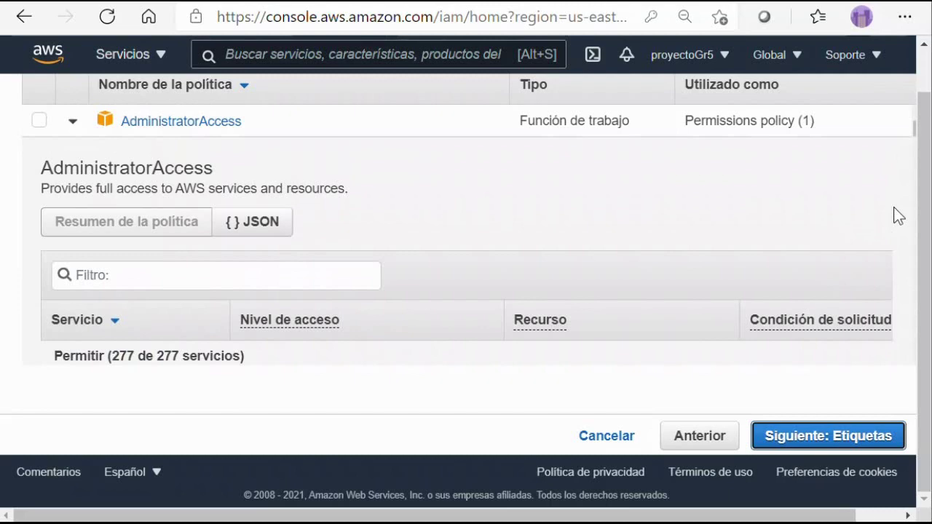
scroll(895, 208, up, 3)
scroll(895, 207, down, 1)
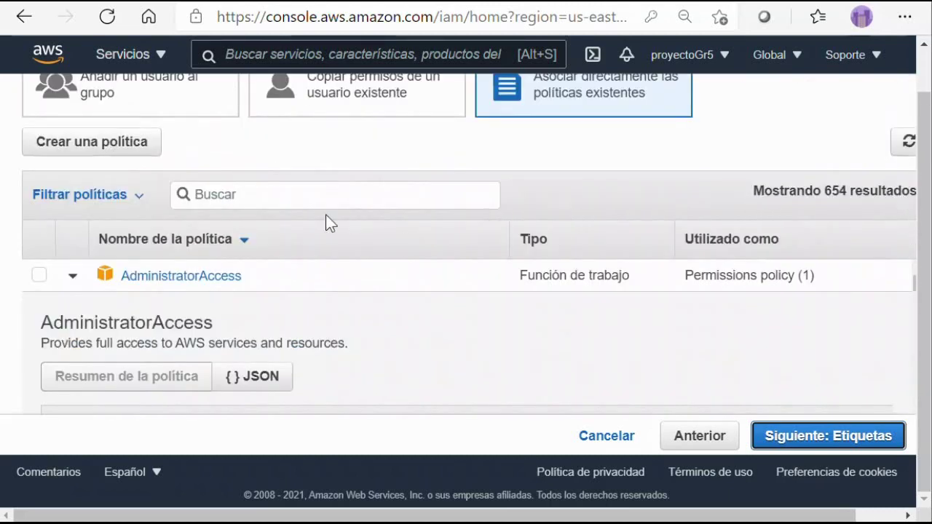
Filter policies by S3, attach AmazonS3FullAccess, and advance to the tags step.
click(243, 188)
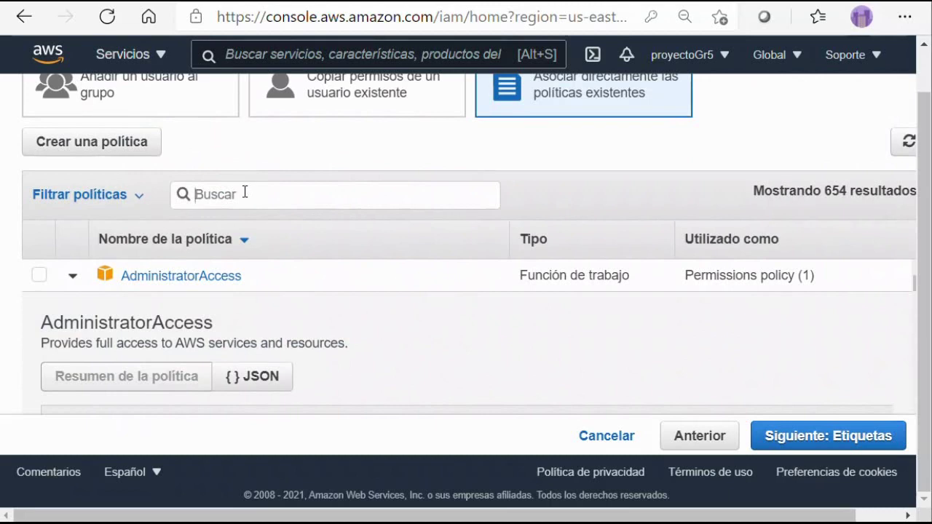
text(s3)
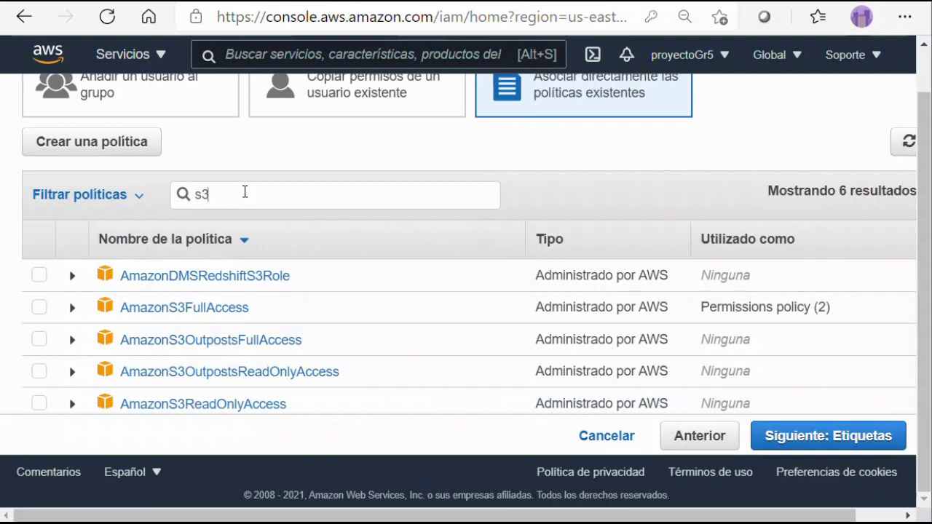
key(BackSpace)
key(BackSpace)
text(S3)
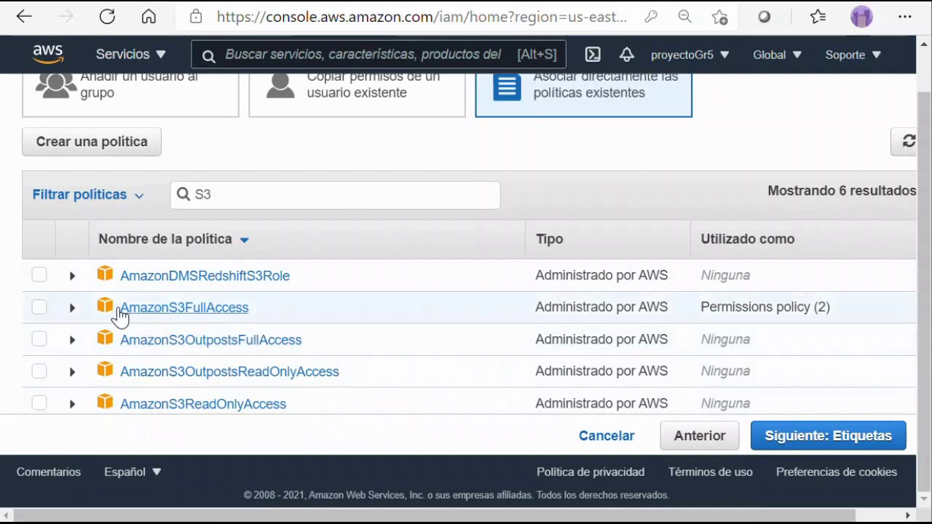
click(34, 308)
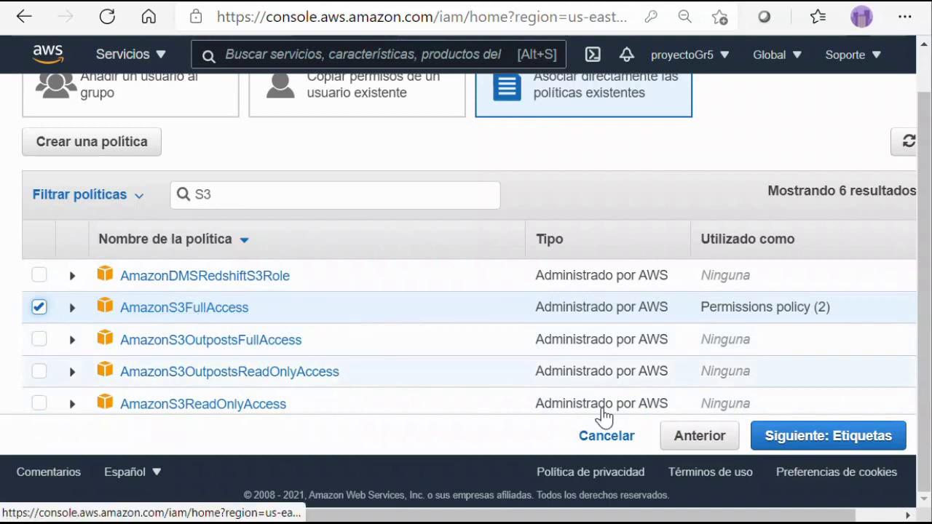
click(806, 437)
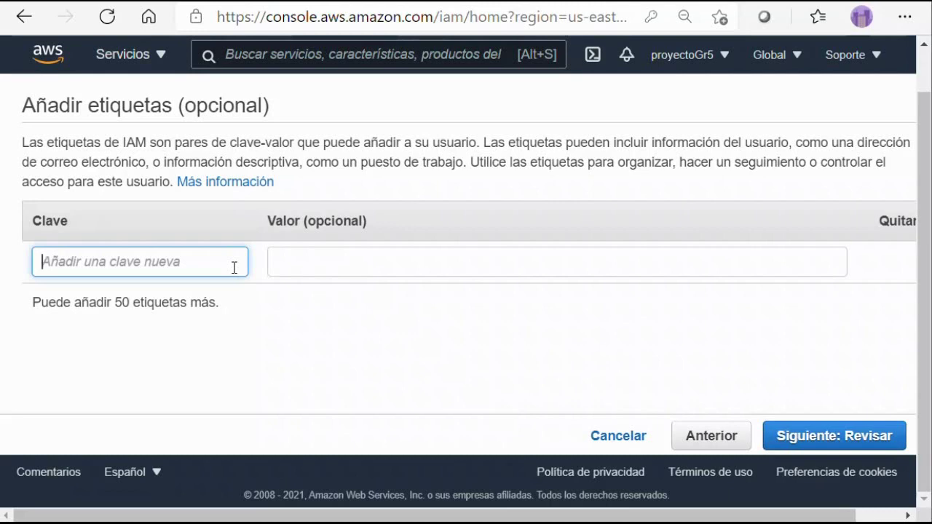
Add a tag with key correo-corporativo and the user's corporate e-mail as its value.
text(CORRE)
key(BackSpace)
key(BackSpace)
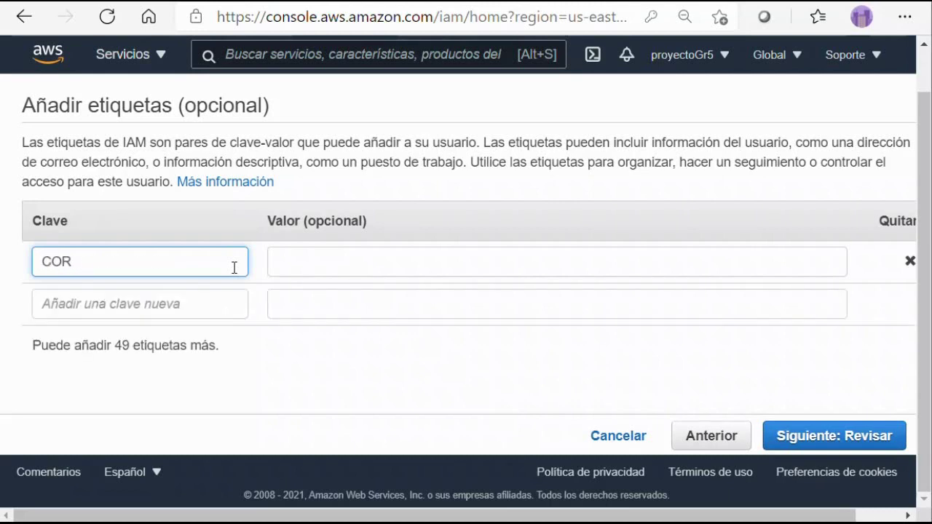
key(BackSpace)
key(BackSpace)
key(BackSpace)
text(correo-co)
key(BackSpace)
key(BackSpace)
text(-corporativo)
key(Tab)
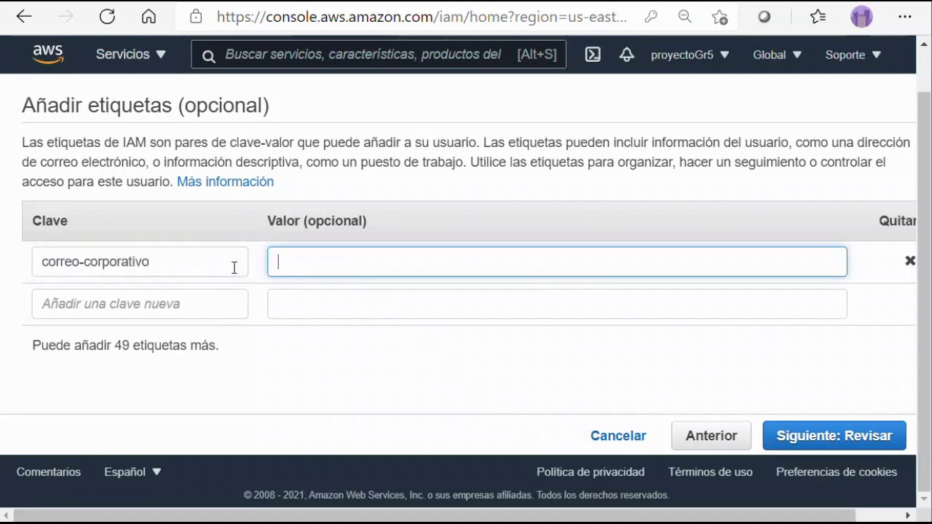
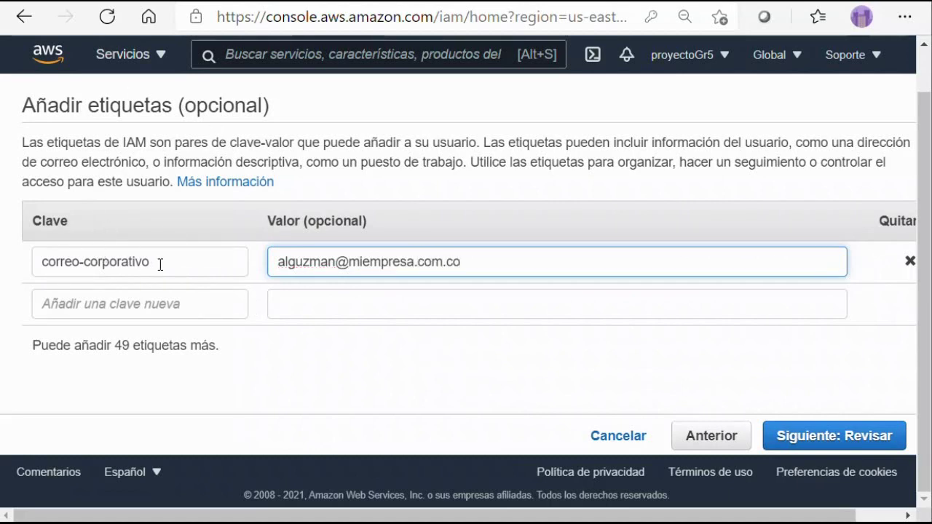
click(16, 268)
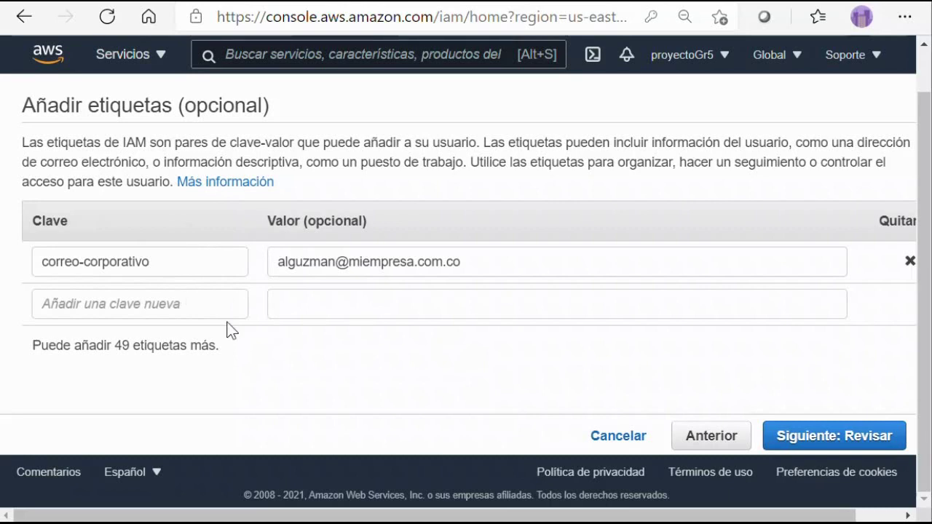
Review the new user's summary and create the user with these settings.
click(826, 447)
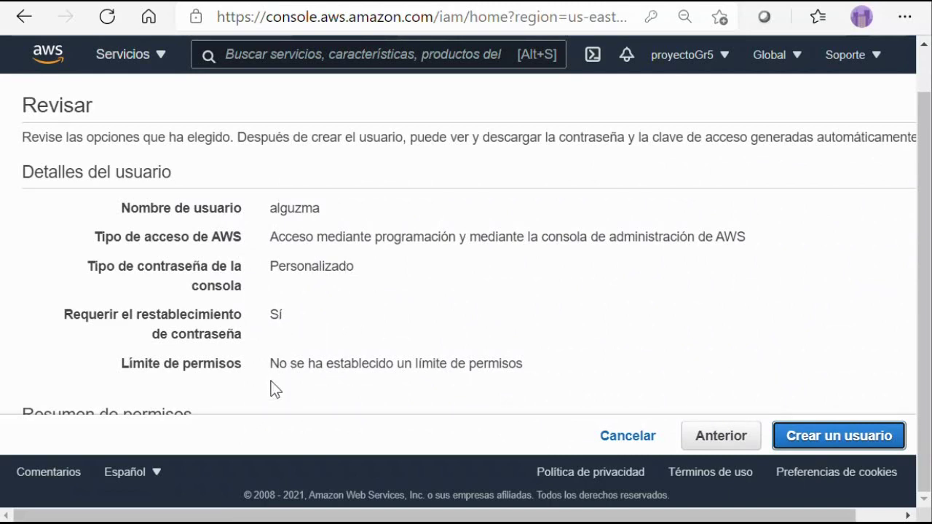
scroll(325, 366, down, 2)
scroll(325, 366, down, 2)
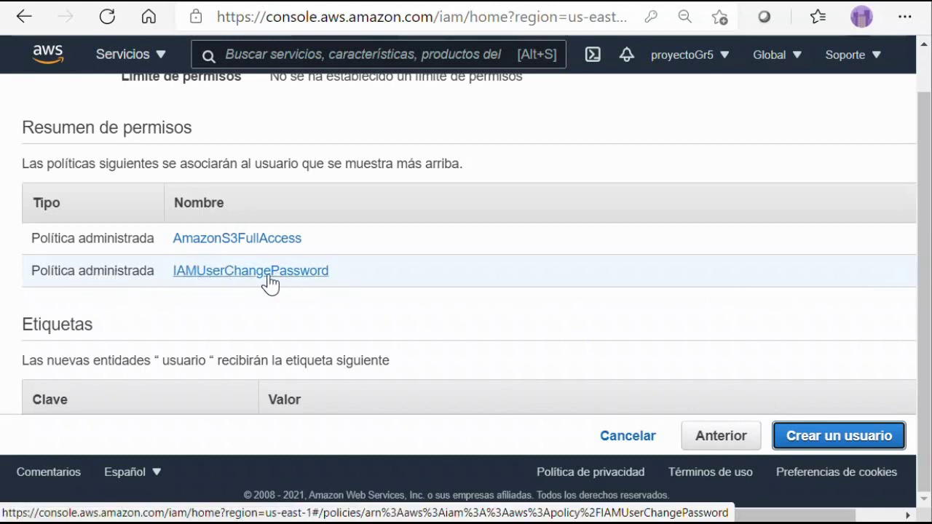
scroll(453, 329, down, 1)
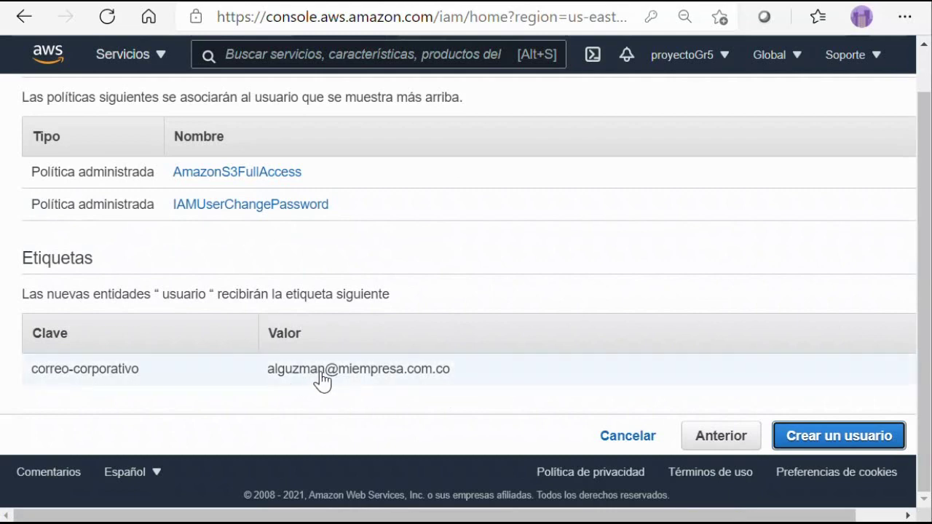
click(803, 446)
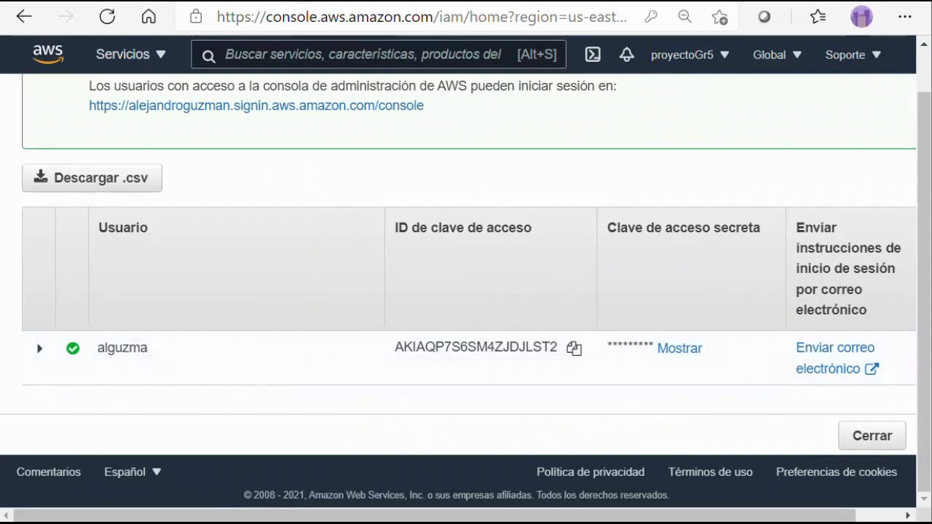
click(923, 302)
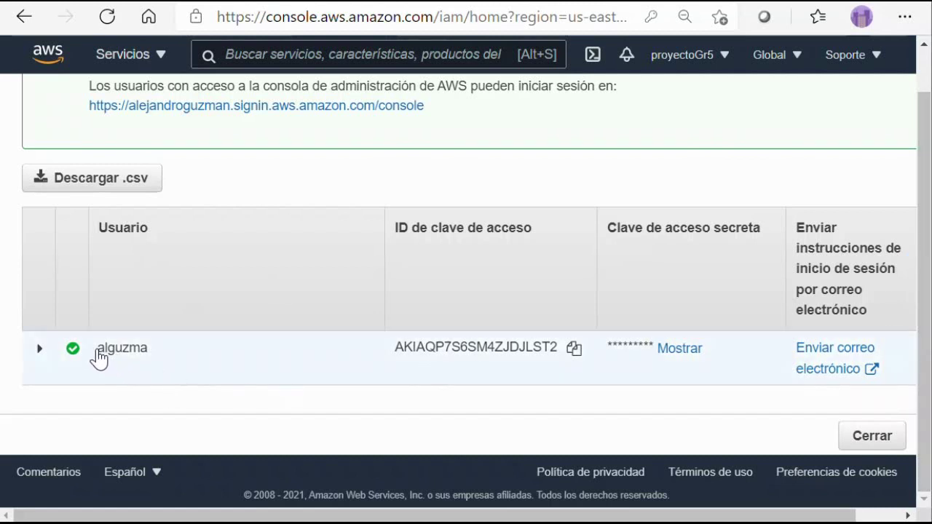
click(109, 349)
drag(114, 352, 150, 357)
click(158, 358)
scroll(284, 359, up, 3)
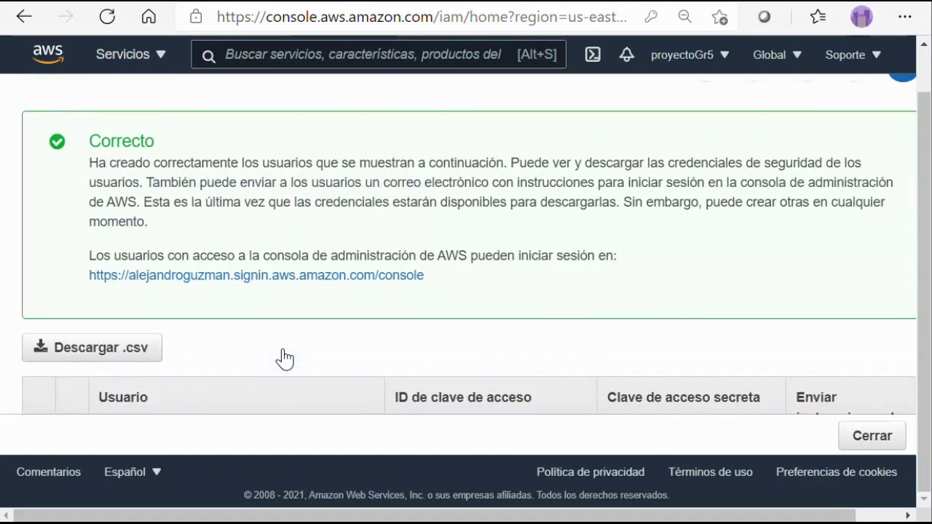
scroll(283, 360, up, 1)
scroll(283, 359, down, 3)
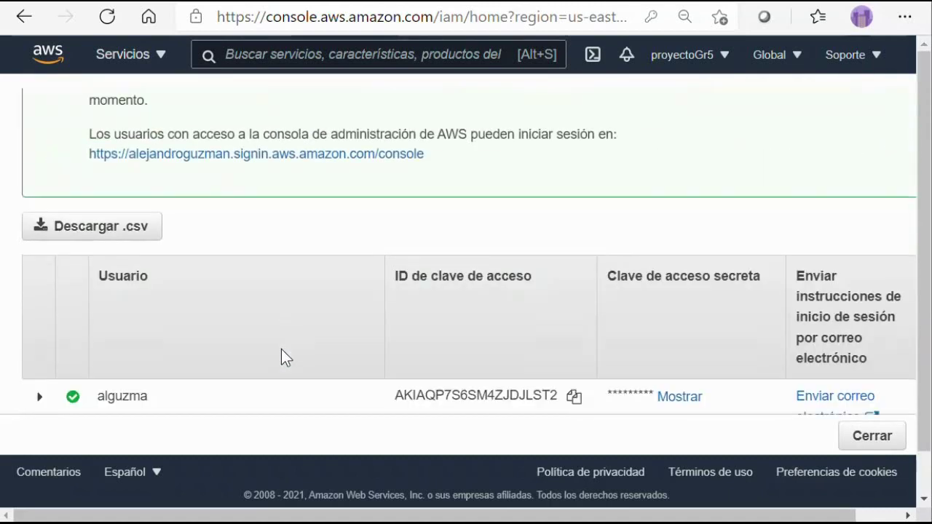
scroll(281, 349, down, 1)
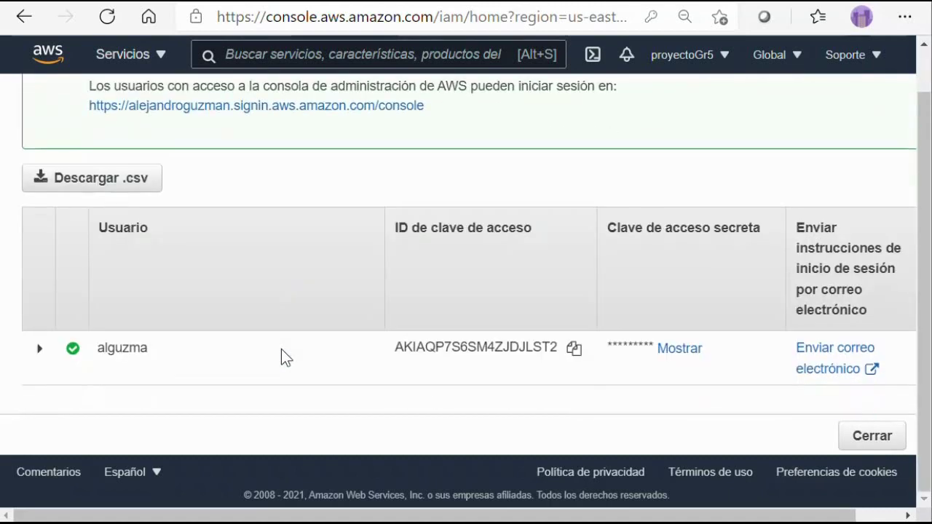
click(40, 350)
scroll(255, 366, down, 5)
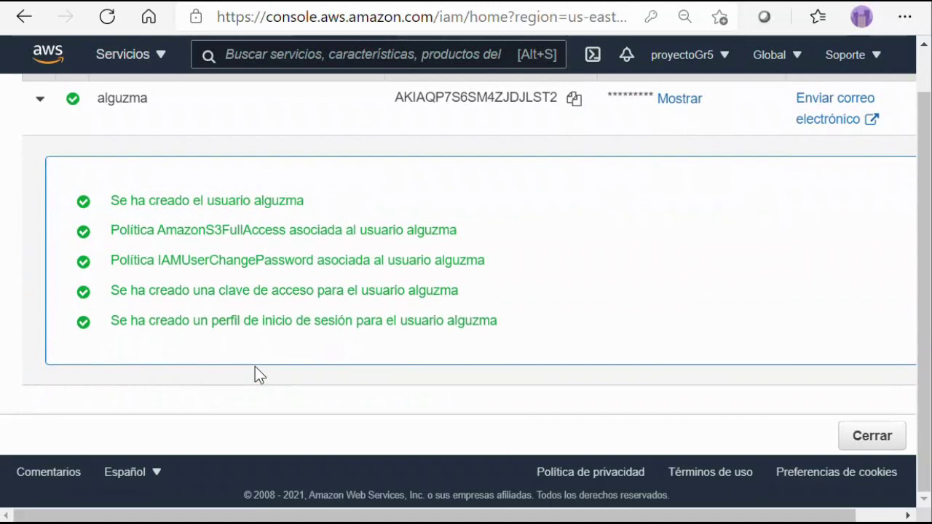
scroll(255, 368, up, 2)
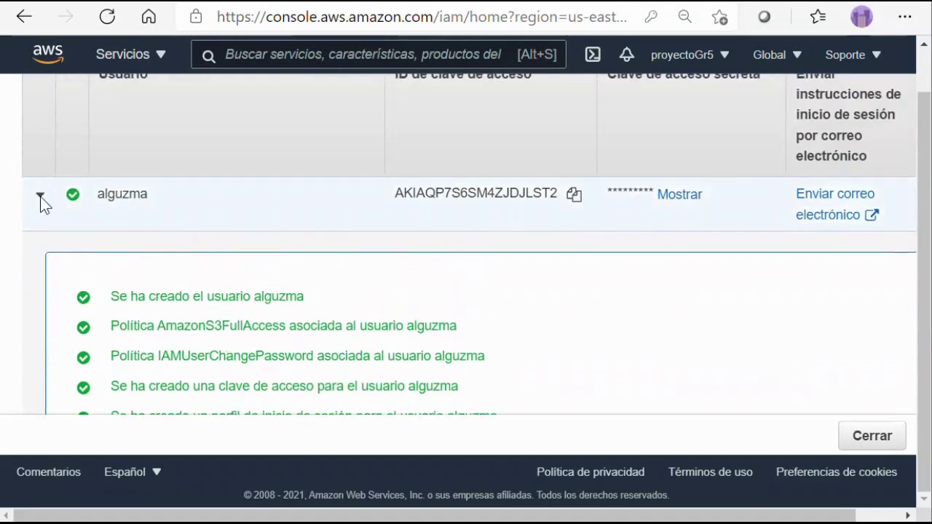
click(40, 196)
click(40, 349)
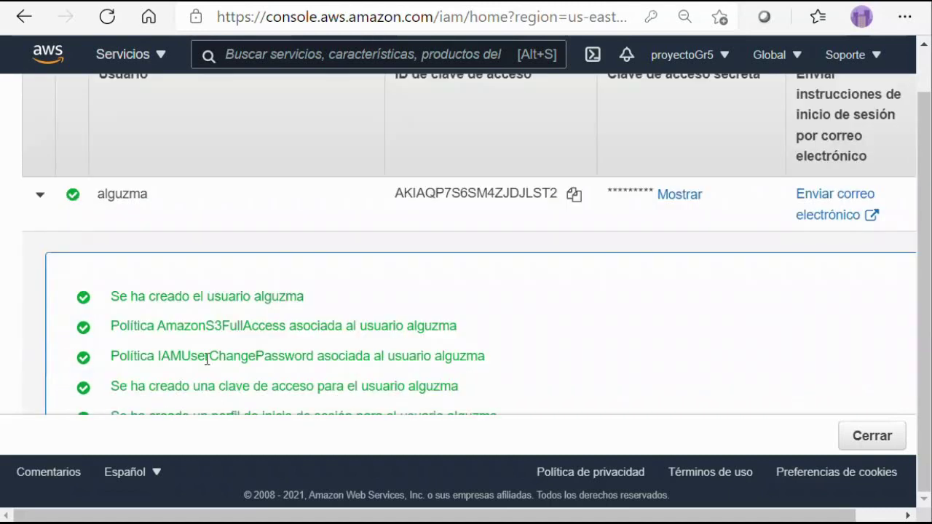
scroll(207, 358, down, 2)
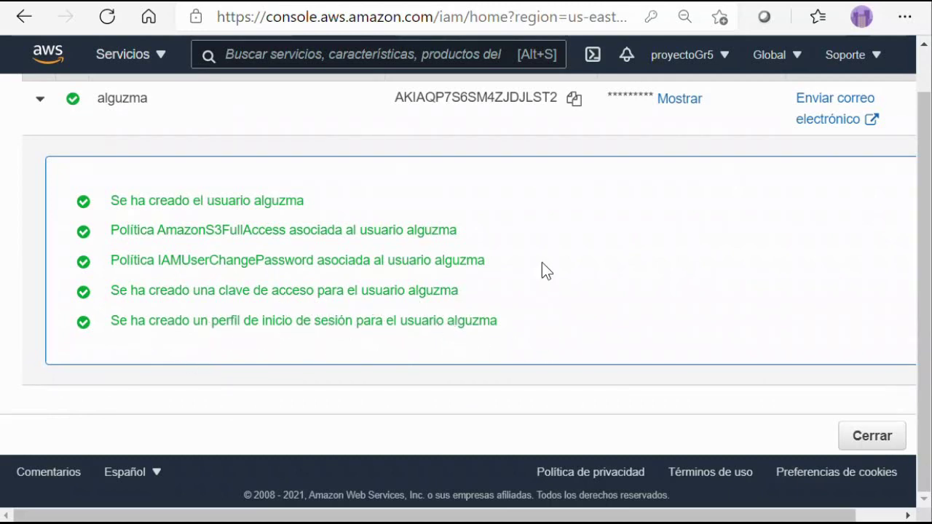
Select the console sign-in URL on the success page.
scroll(922, 287, up, 1)
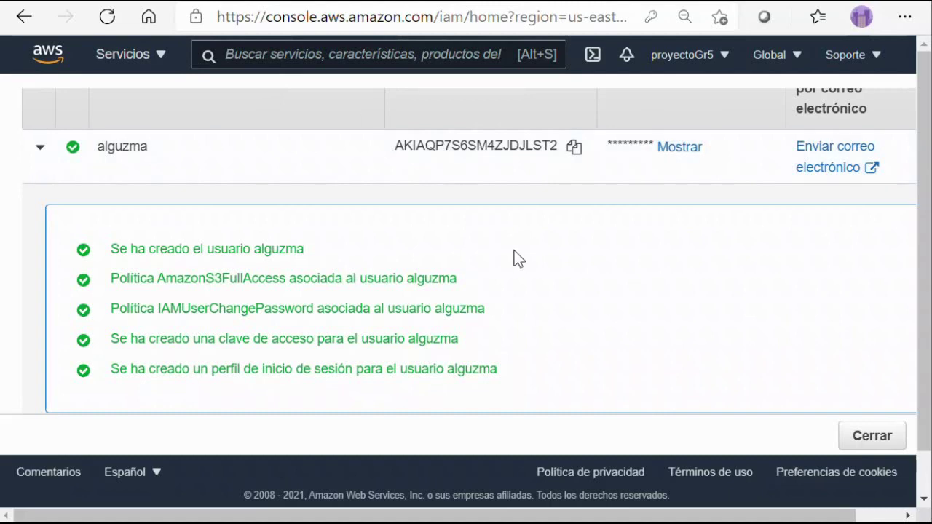
scroll(514, 252, up, 5)
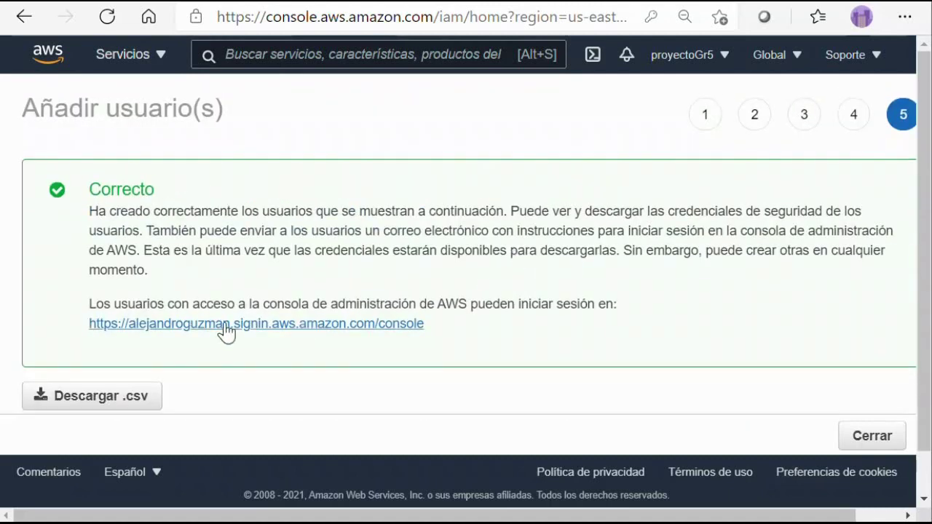
drag(88, 325, 437, 324)
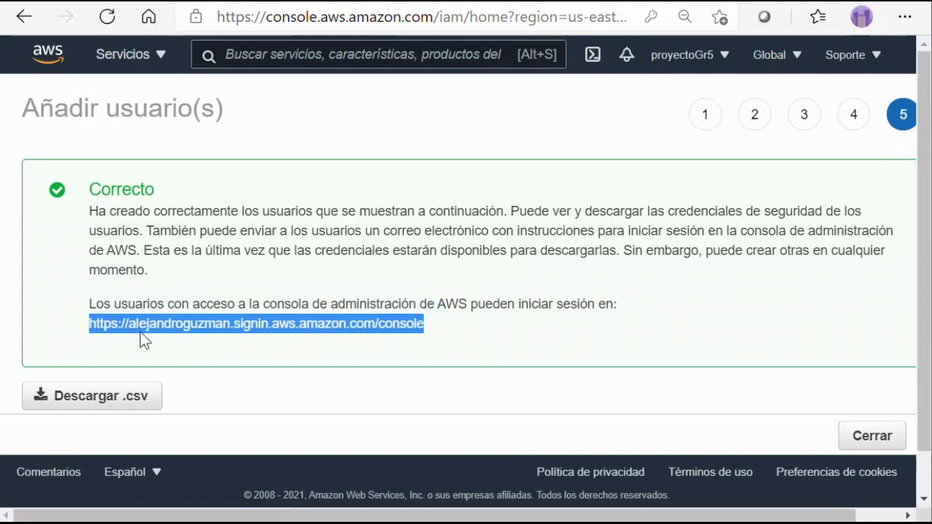
click(447, 329)
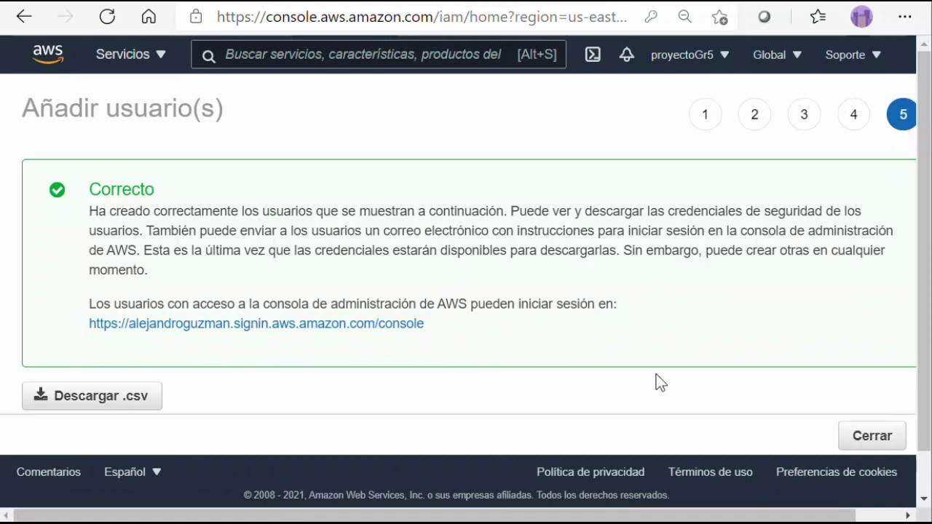
scroll(152, 342, down, 4)
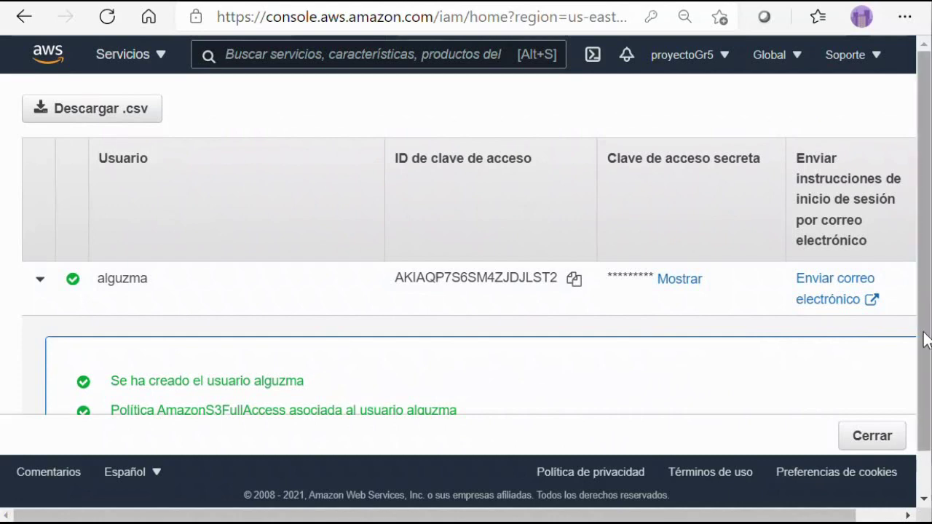
click(831, 288)
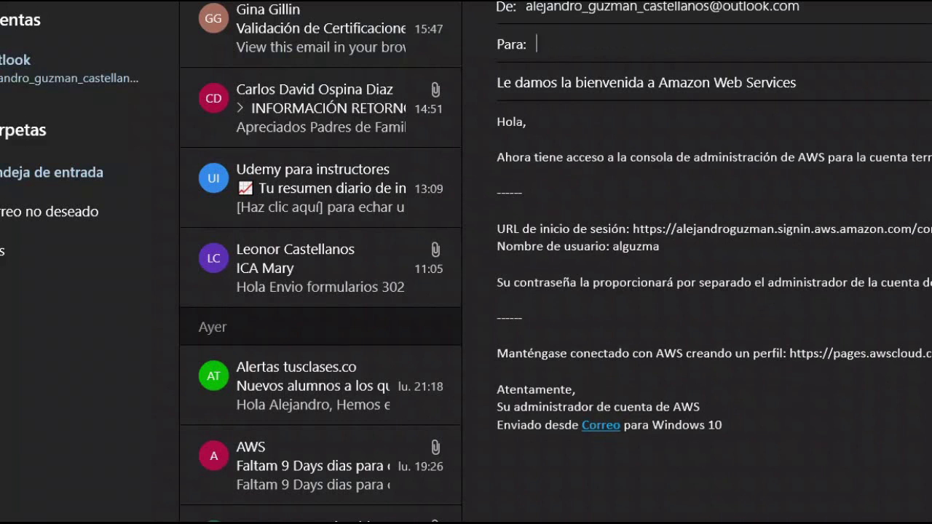
key(alt+Tab)
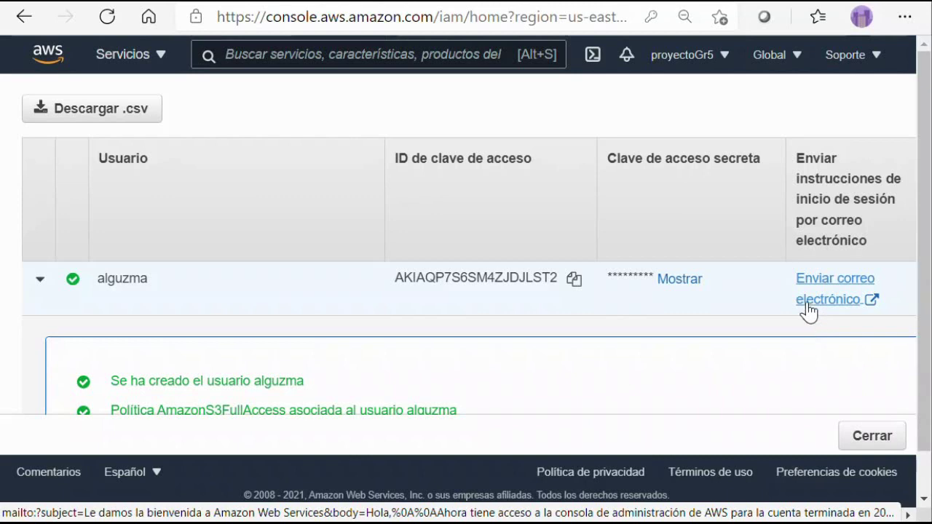
drag(923, 295, 924, 405)
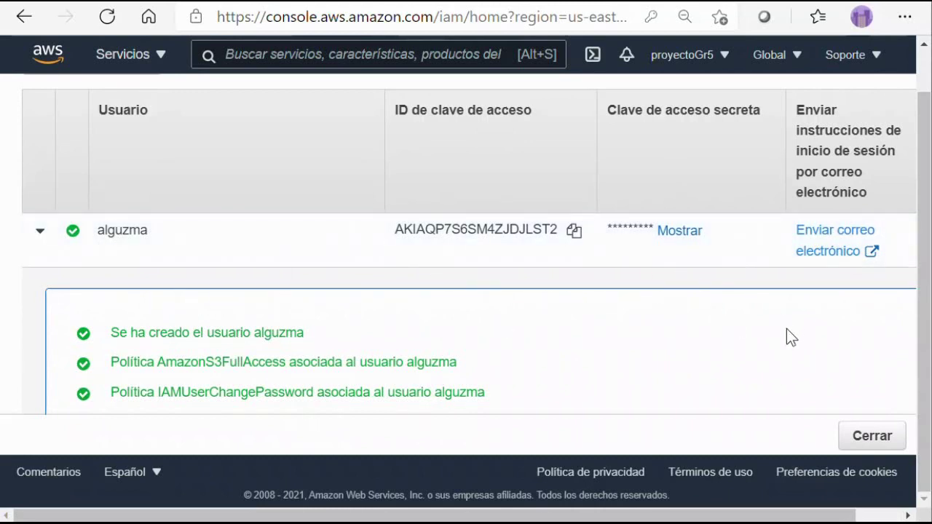
drag(925, 260, 928, 344)
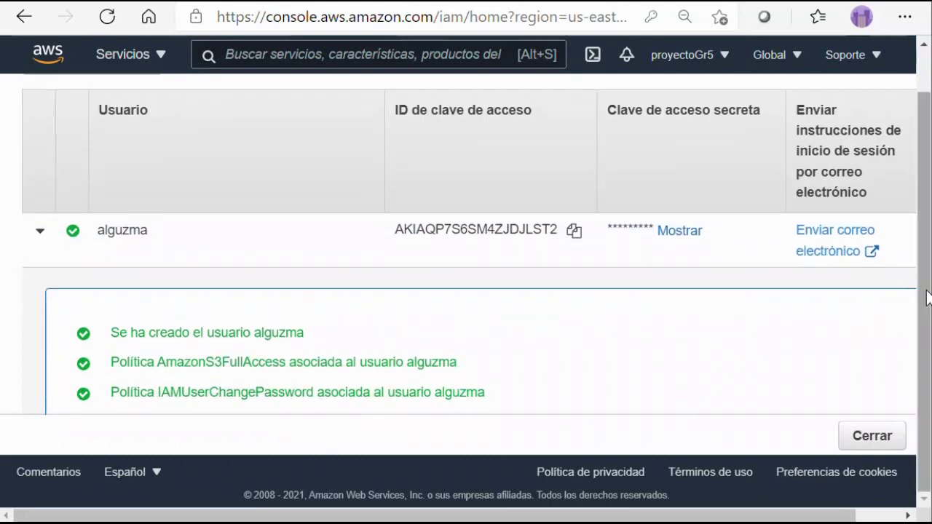
drag(926, 297, 922, 181)
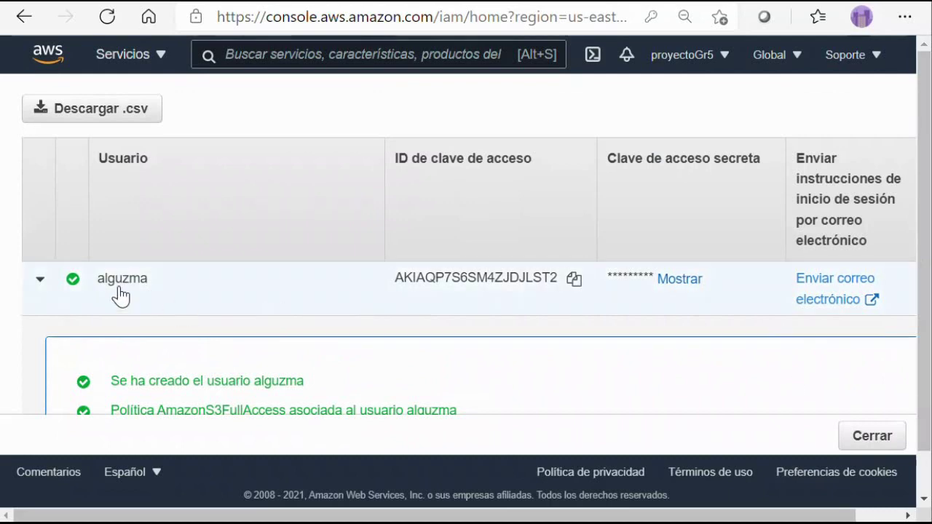
click(871, 434)
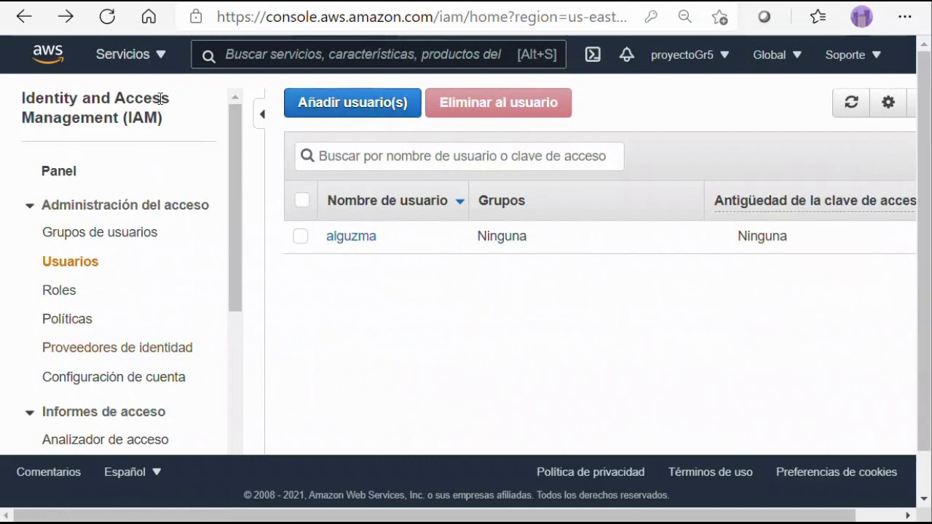
drag(239, 215, 241, 137)
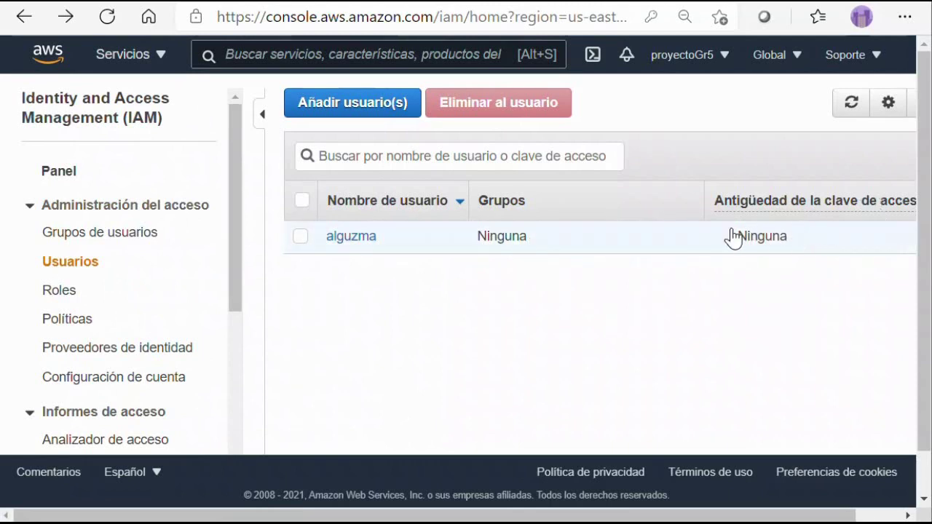
drag(728, 230, 832, 231)
click(832, 234)
click(613, 348)
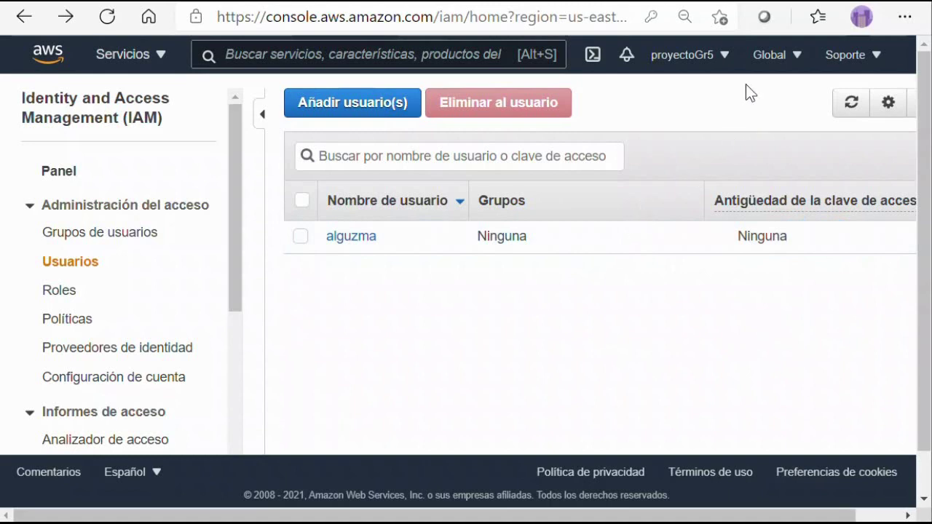
click(727, 60)
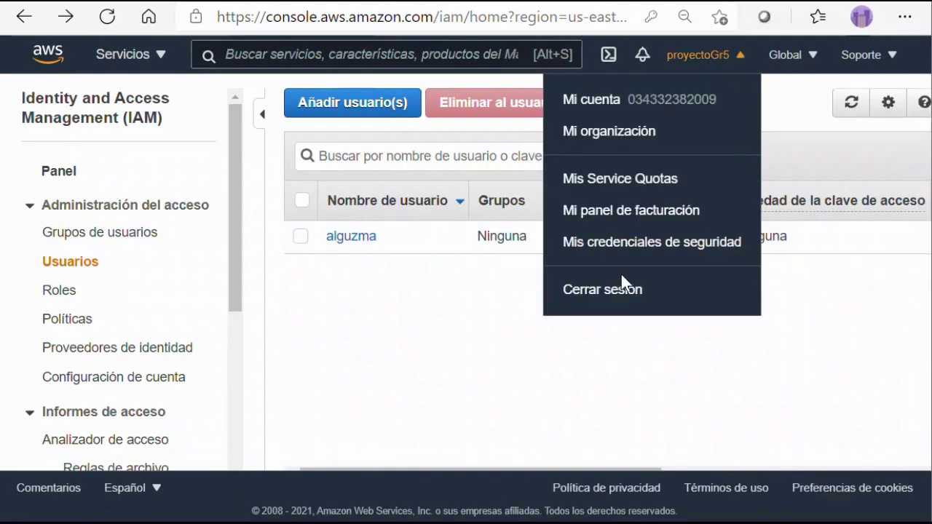
click(495, 292)
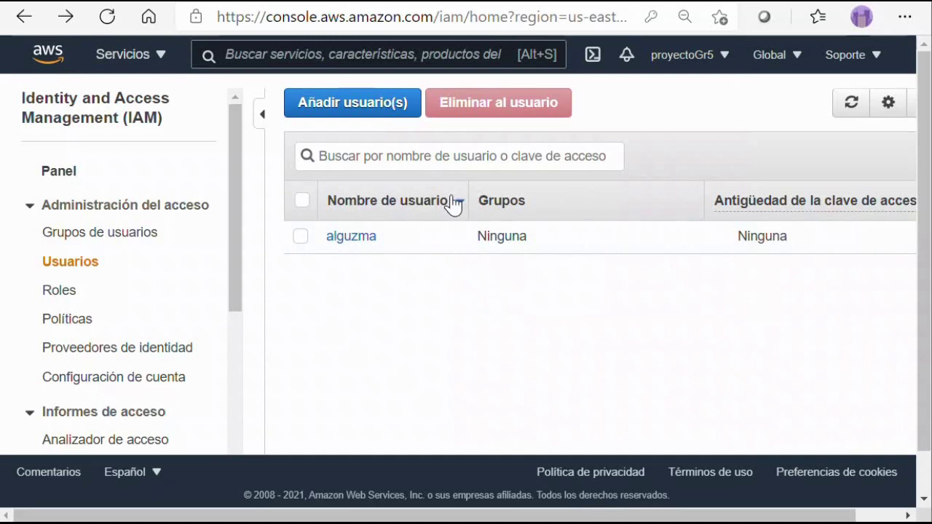
click(373, 239)
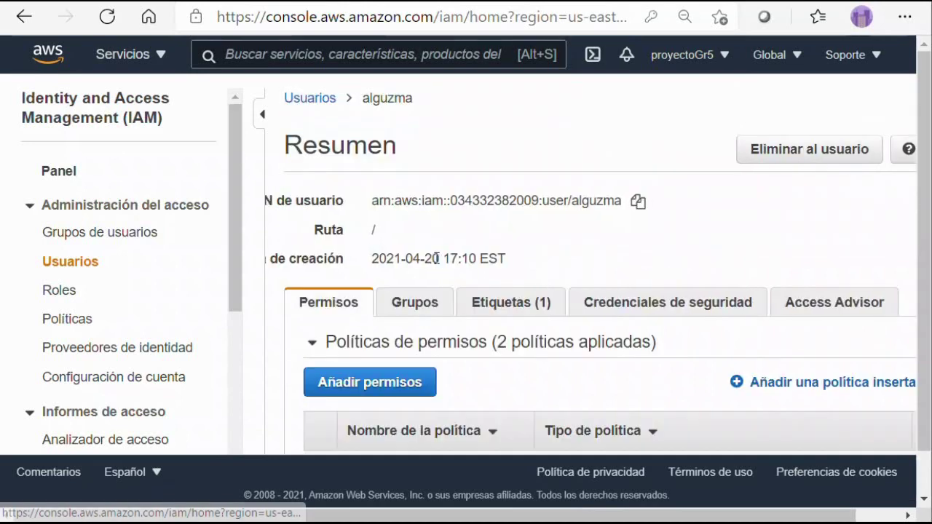
scroll(558, 288, down, 2)
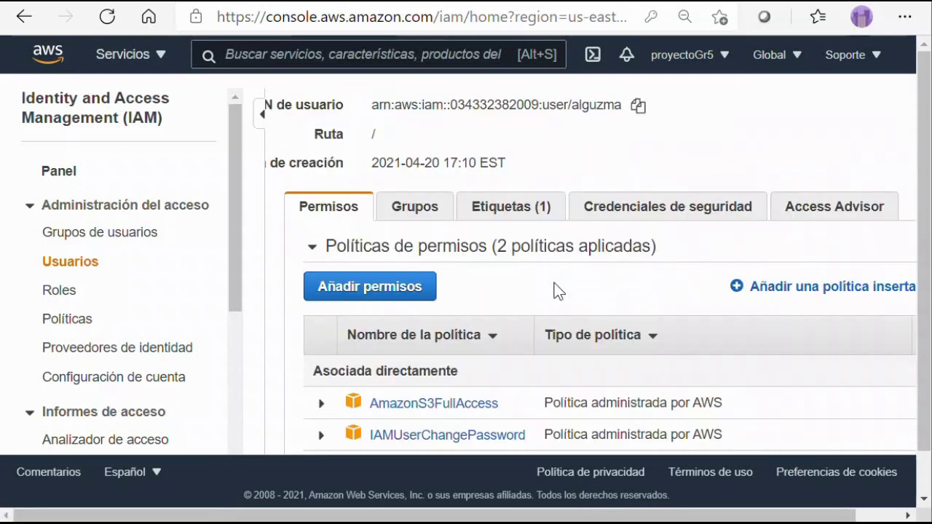
scroll(558, 289, up, 2)
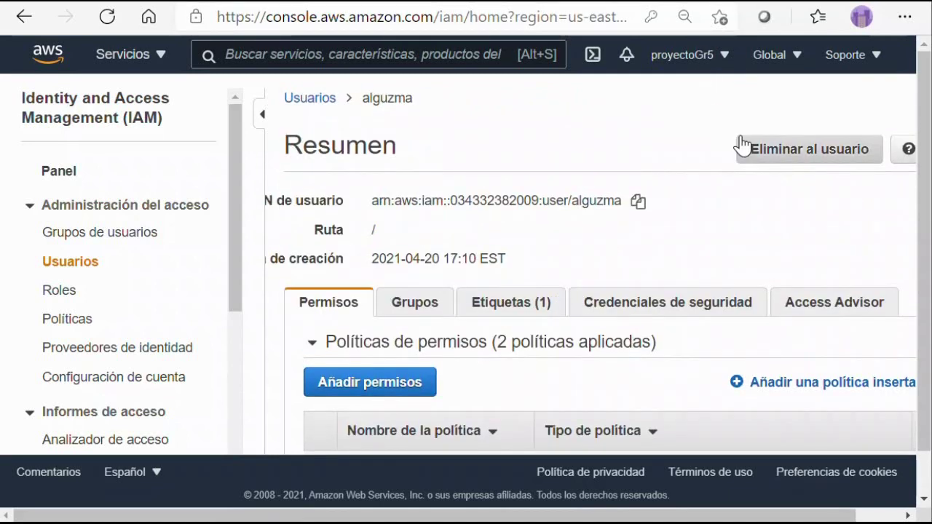
click(725, 60)
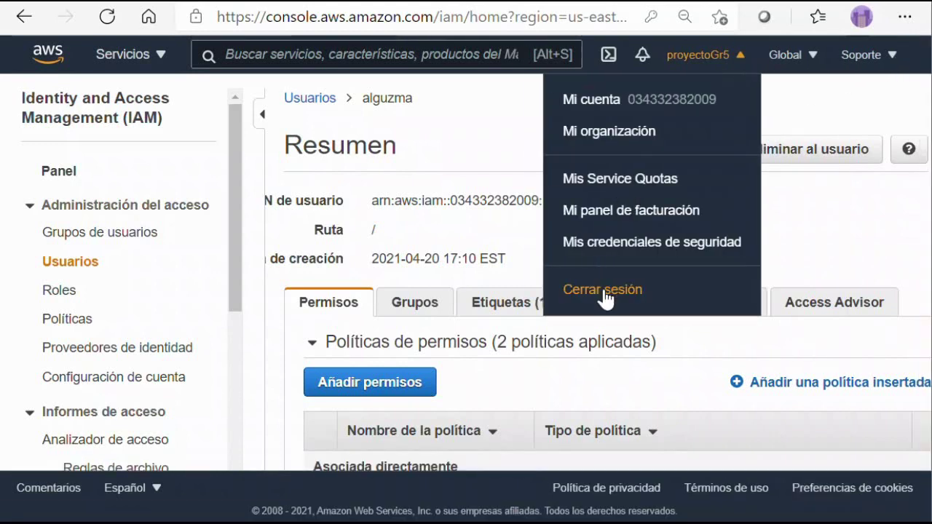
click(604, 292)
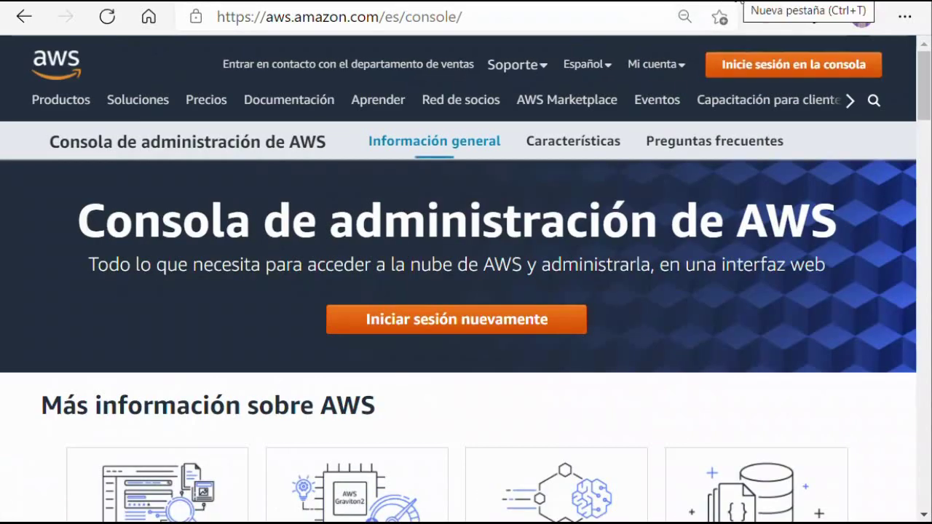
In a new tab, go to the account's Amazon Web Services Sign-In page via its URL.
click(740, 5)
click(542, 16)
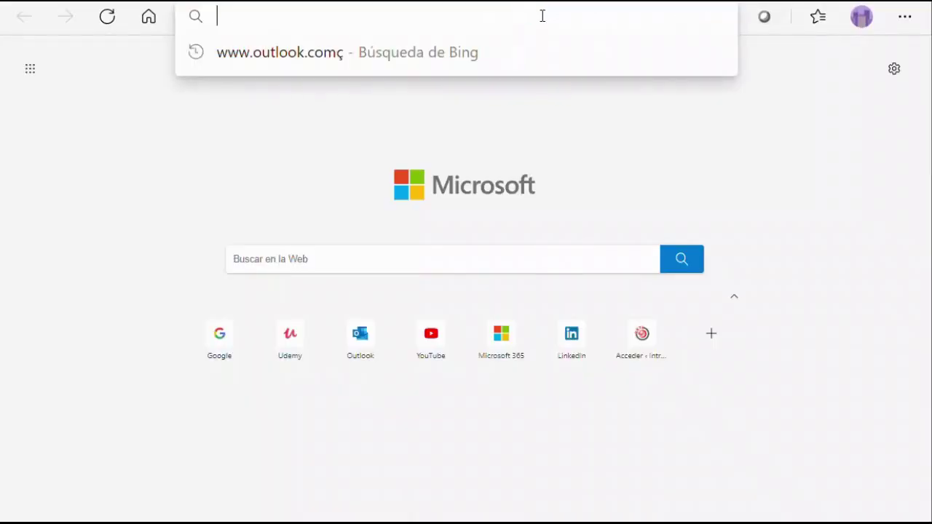
text(htt)
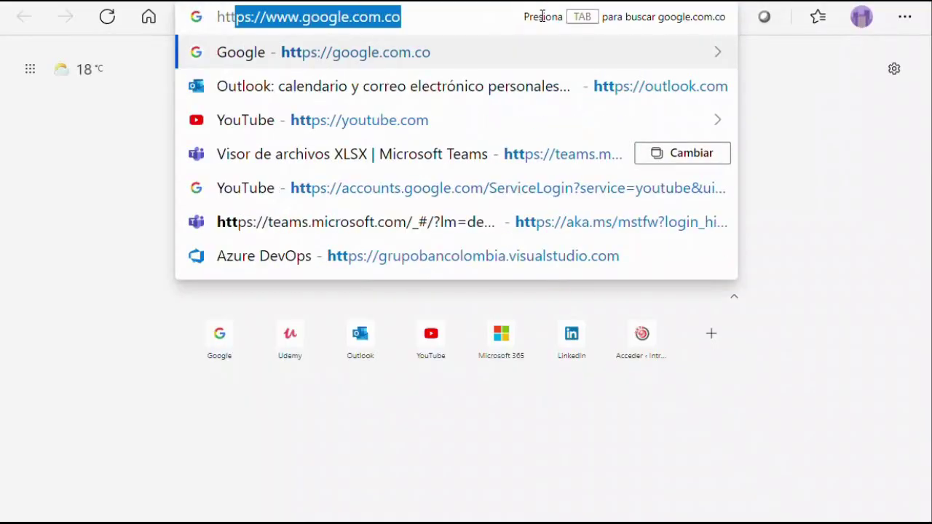
text(ps:)
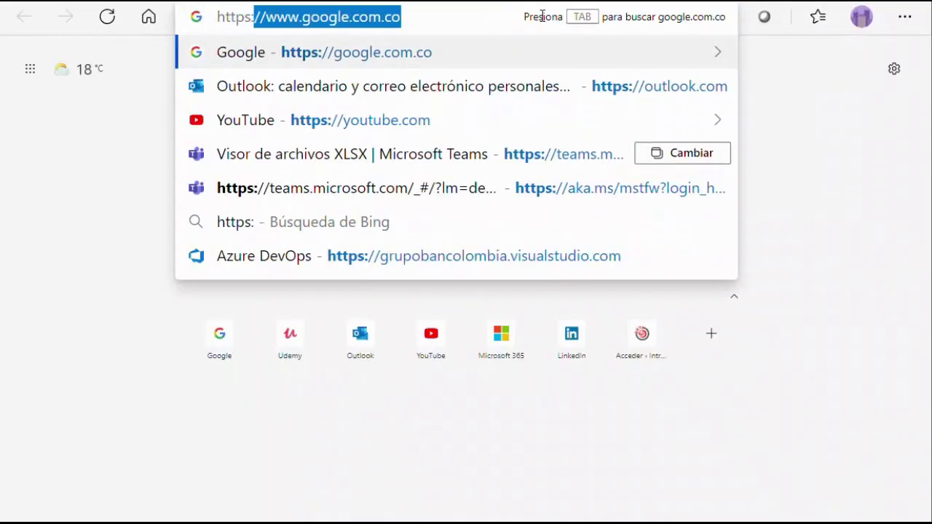
text(//a)
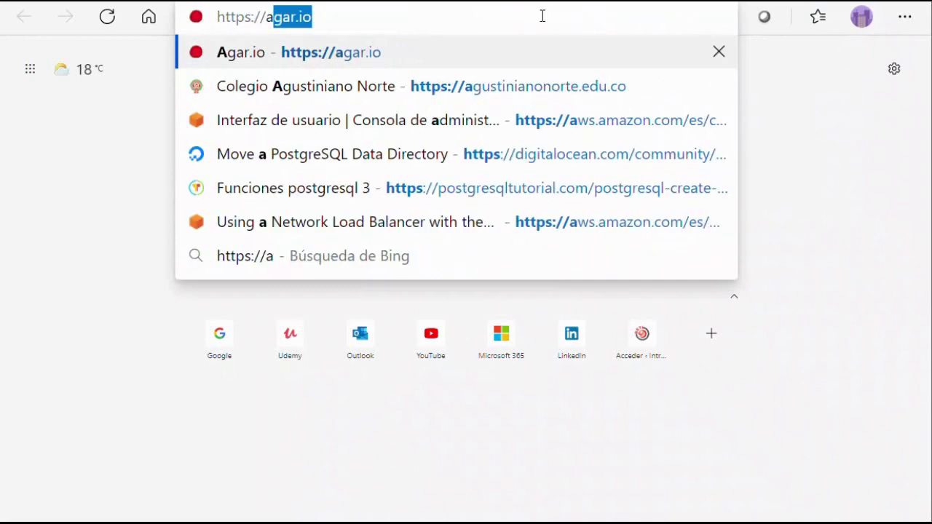
text(lejandro)
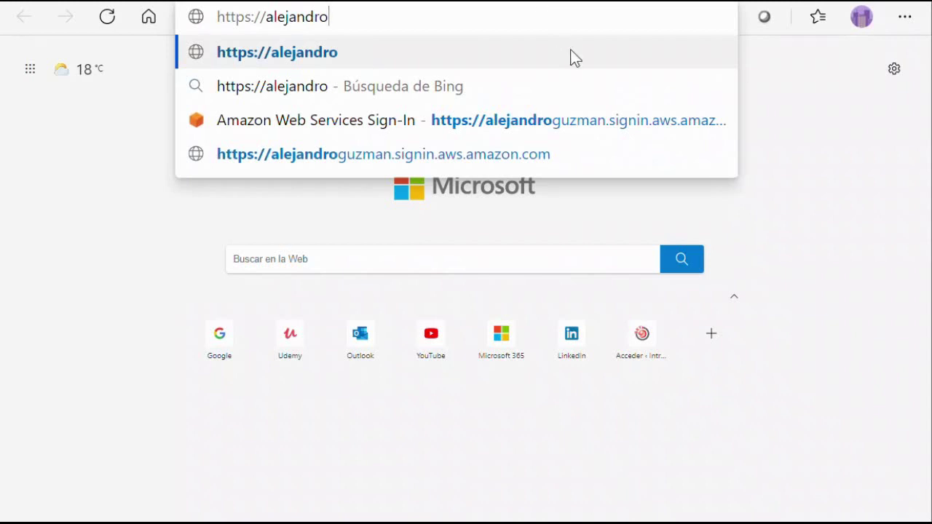
click(558, 119)
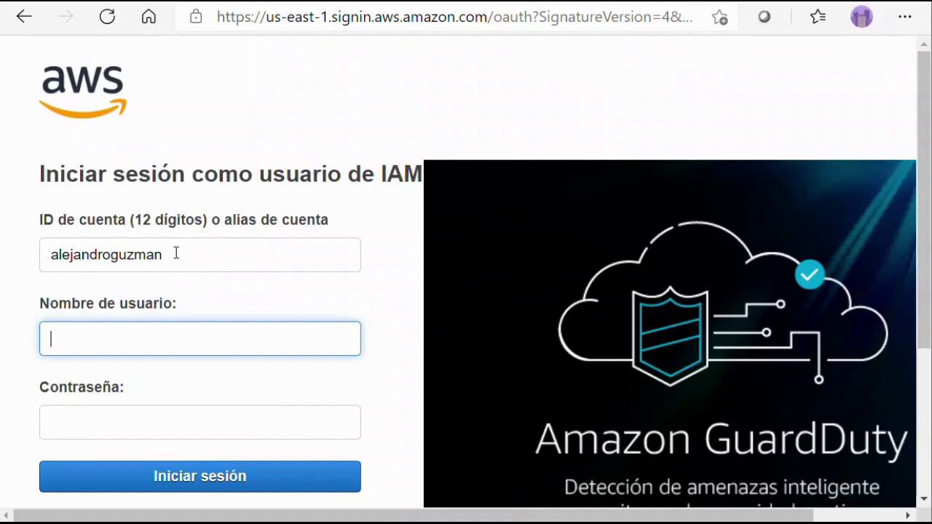
Clear the account alias field and enter the IAM user name and password.
scroll(175, 252, down, 2)
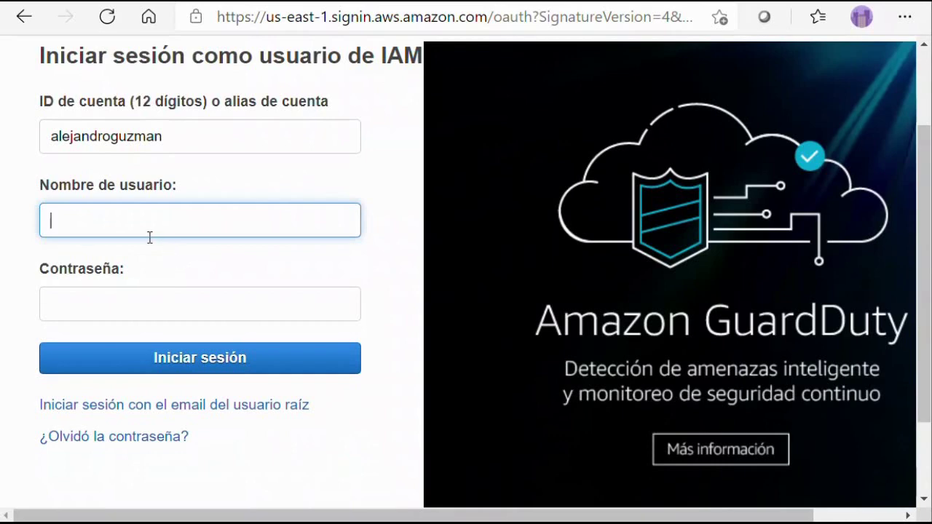
drag(177, 133, 2, 133)
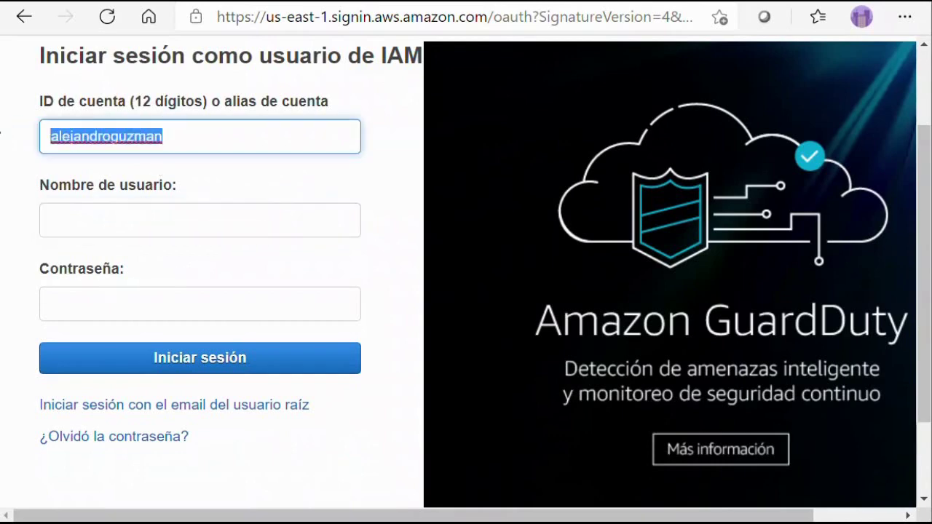
key(BackSpace)
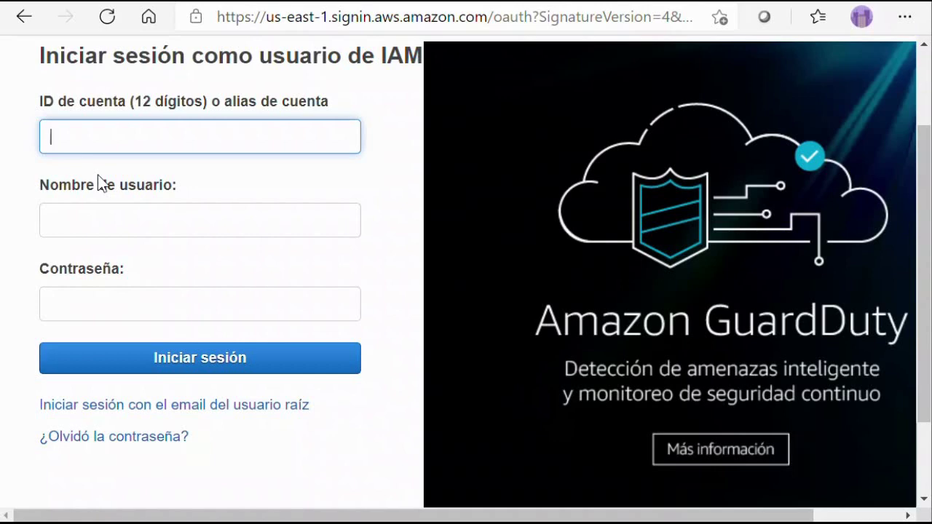
click(103, 219)
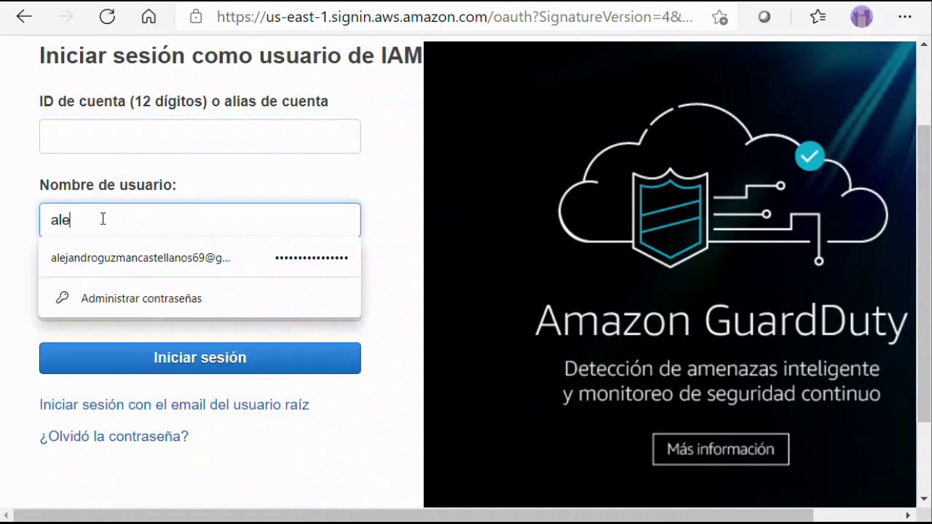
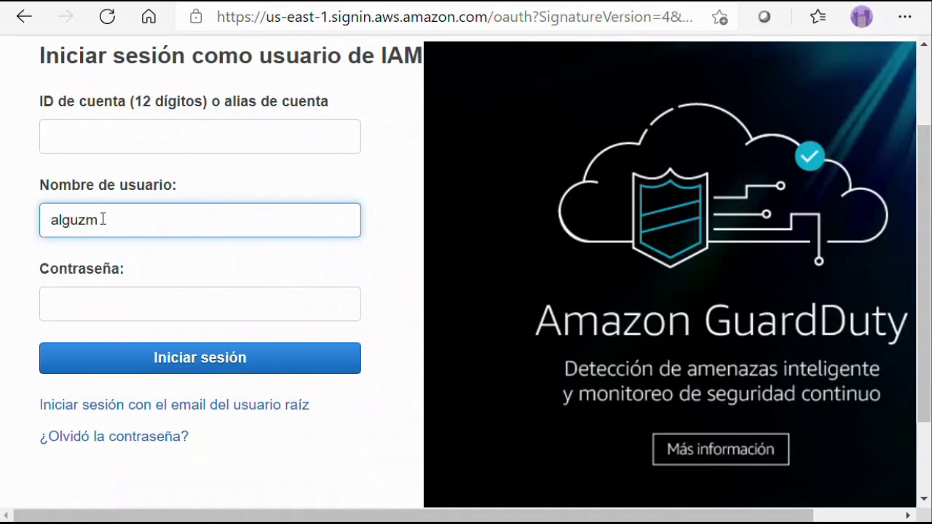
key(Tab)
text(•••••••••••)
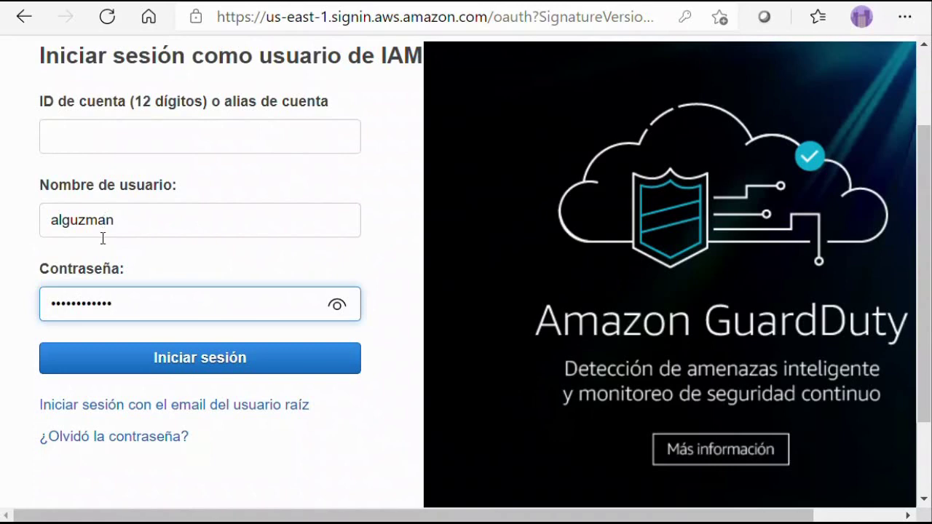
Re-enter the account alias and submit the IAM user sign-in.
click(120, 146)
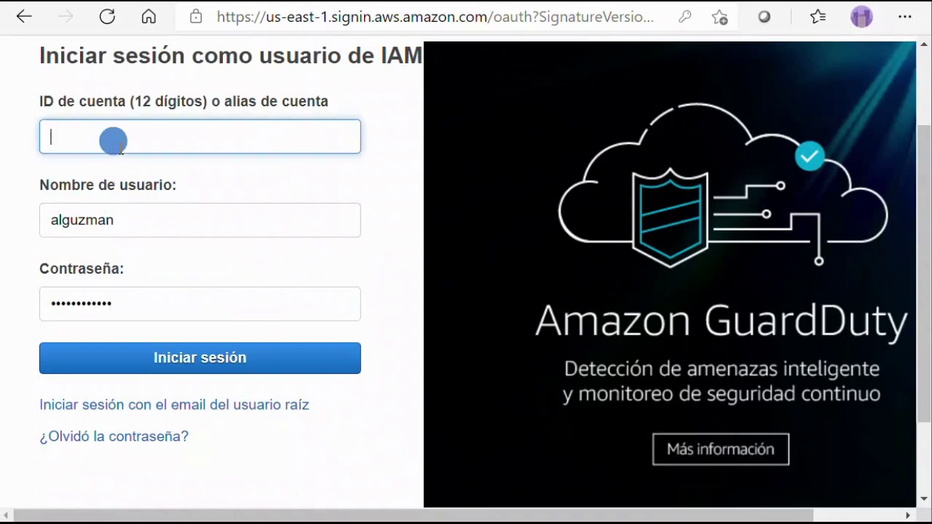
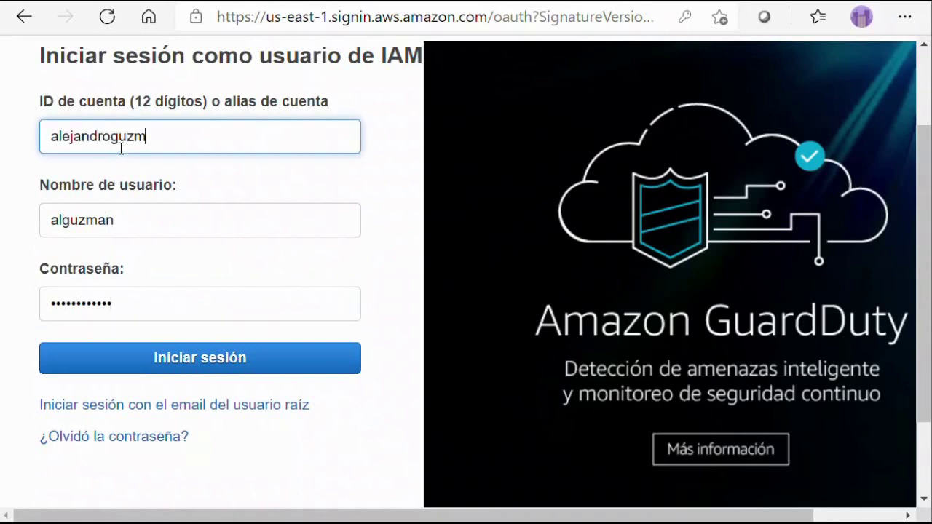
key(Tab)
click(188, 363)
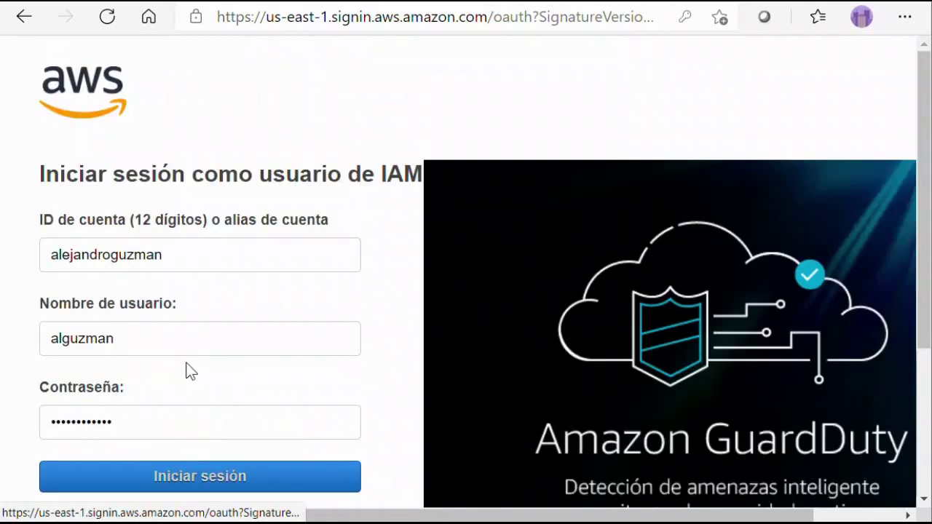
After the IAM login error, restart console sign-in and switch to root-user sign-in.
scroll(328, 306, down, 2)
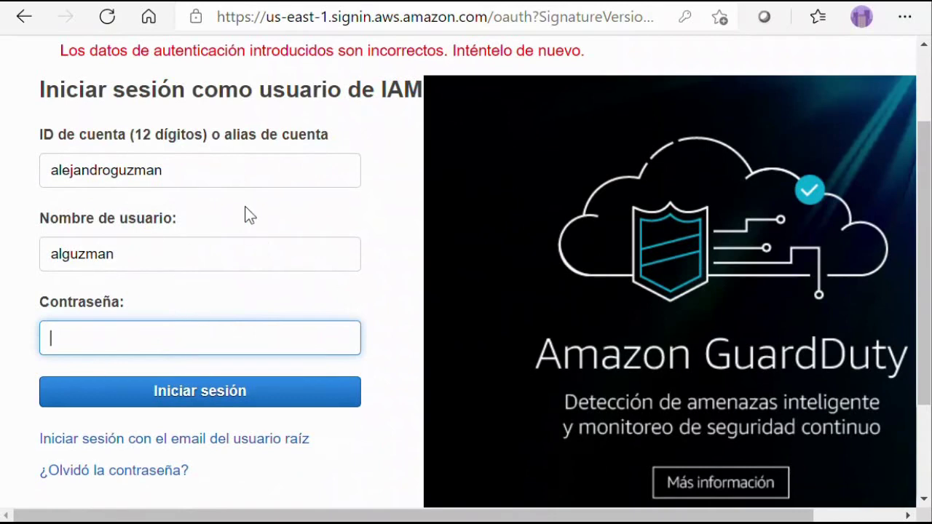
scroll(245, 206, up, 2)
scroll(245, 206, down, 2)
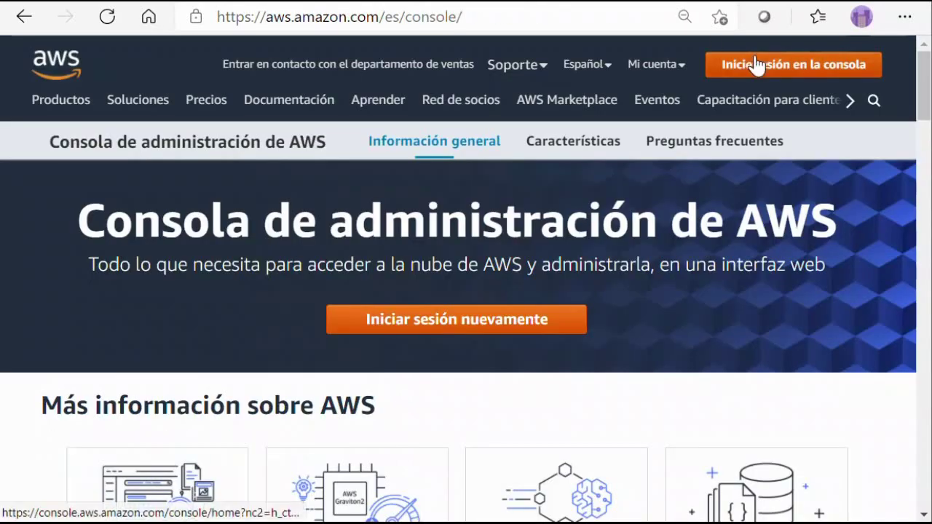
click(758, 66)
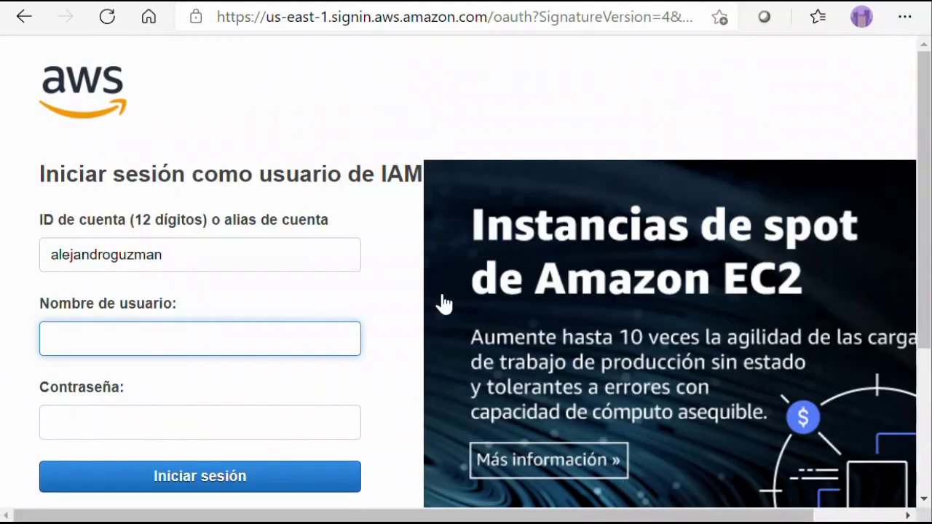
scroll(244, 474, down, 2)
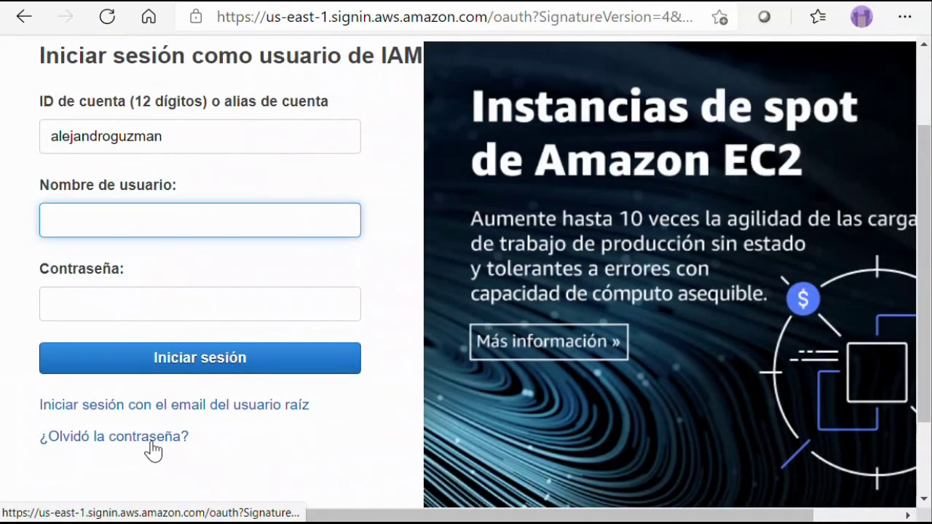
click(141, 406)
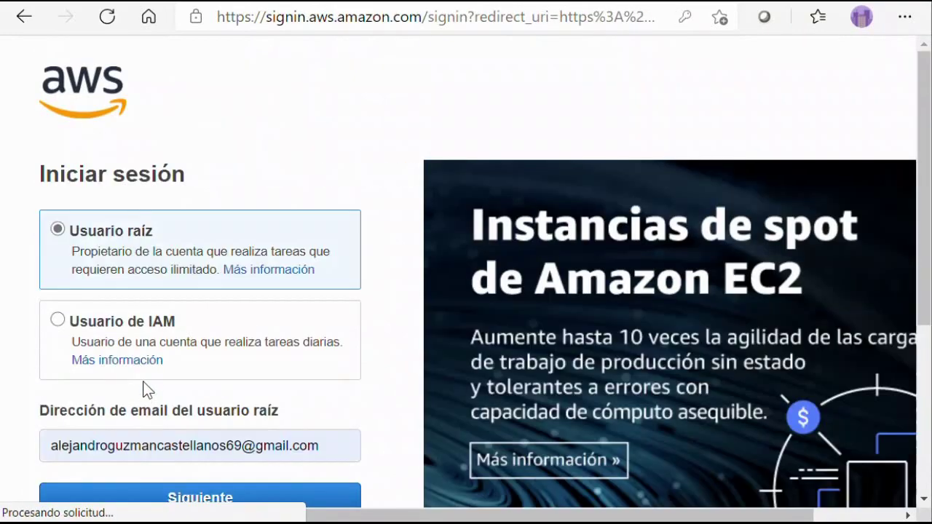
Continue with the root email, pass the security check, enter the password and MFA code.
scroll(149, 354, down, 2)
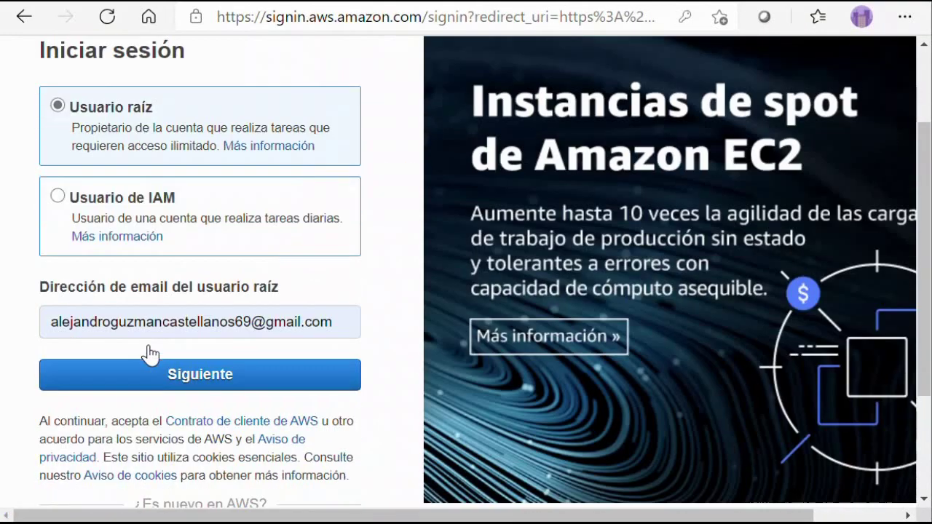
scroll(149, 354, down, 2)
click(201, 269)
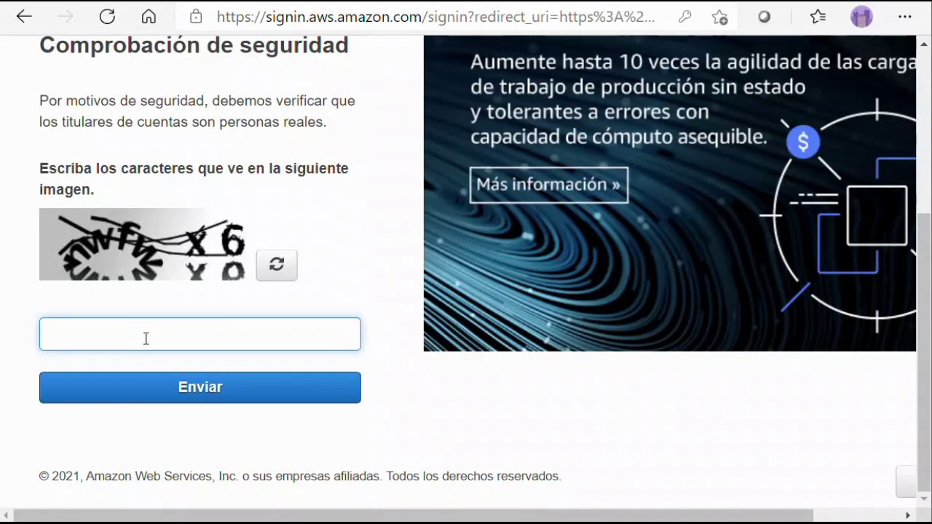
text(nwfwx6)
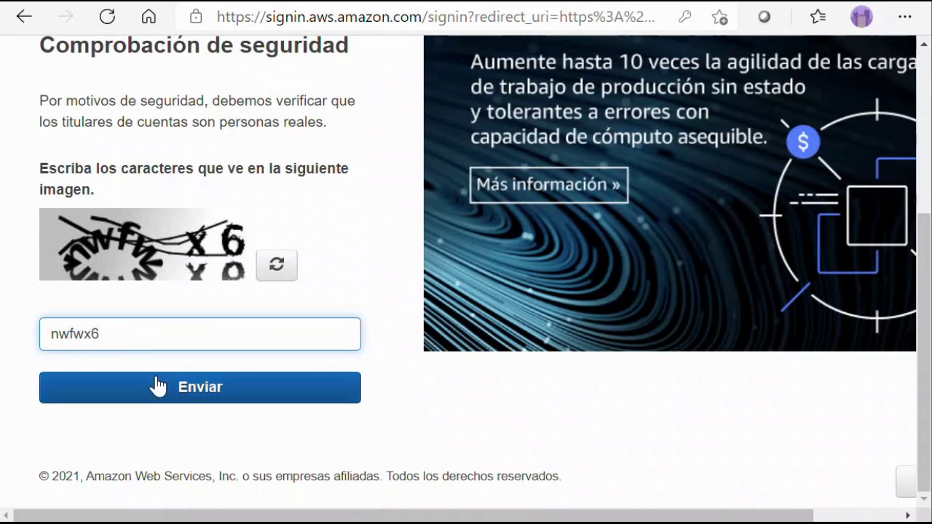
click(159, 389)
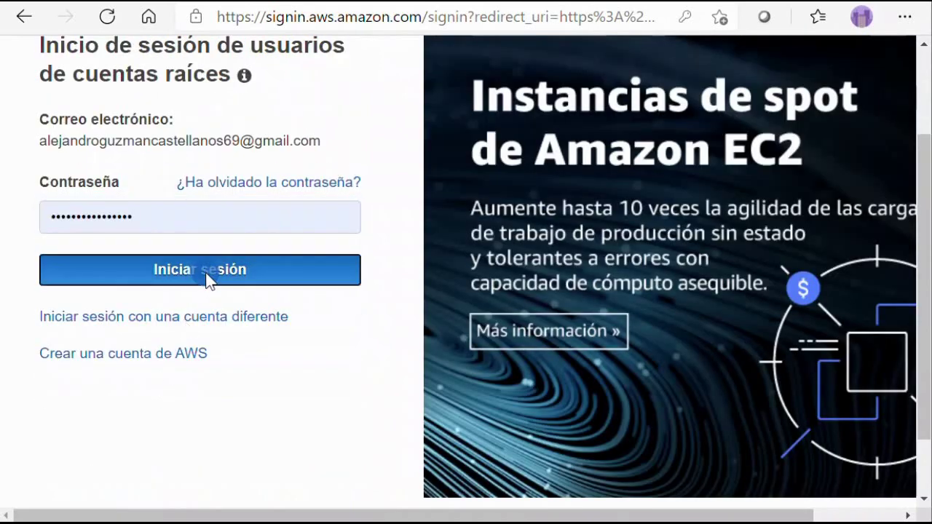
click(208, 273)
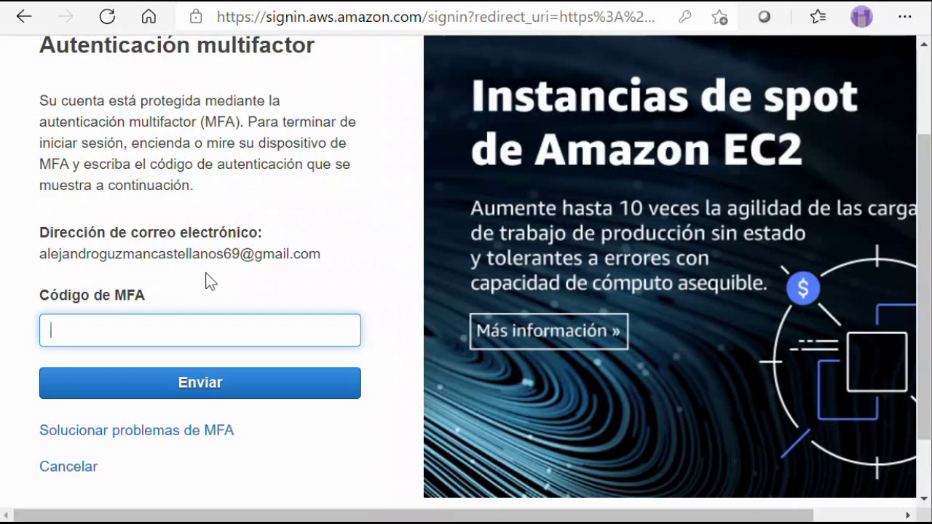
key(Return)
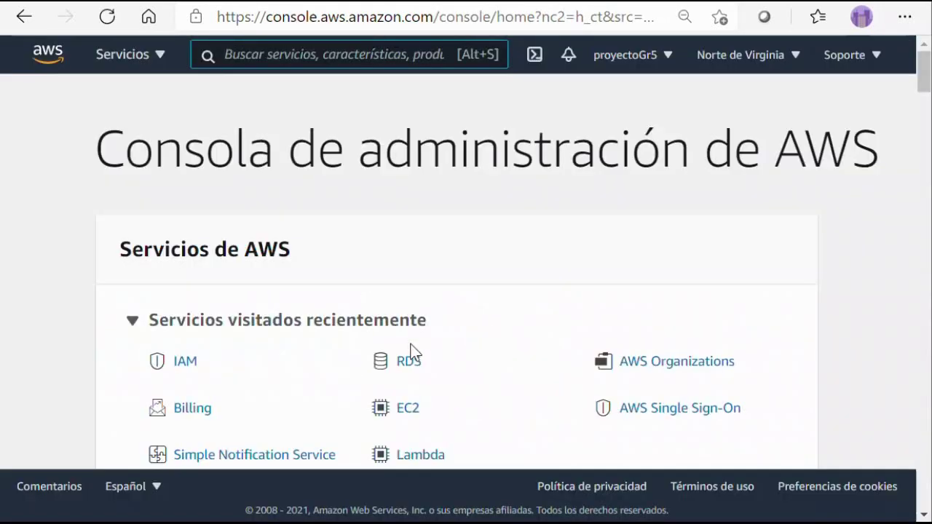
Open IAM from recently visited services and go to its Users list.
click(187, 364)
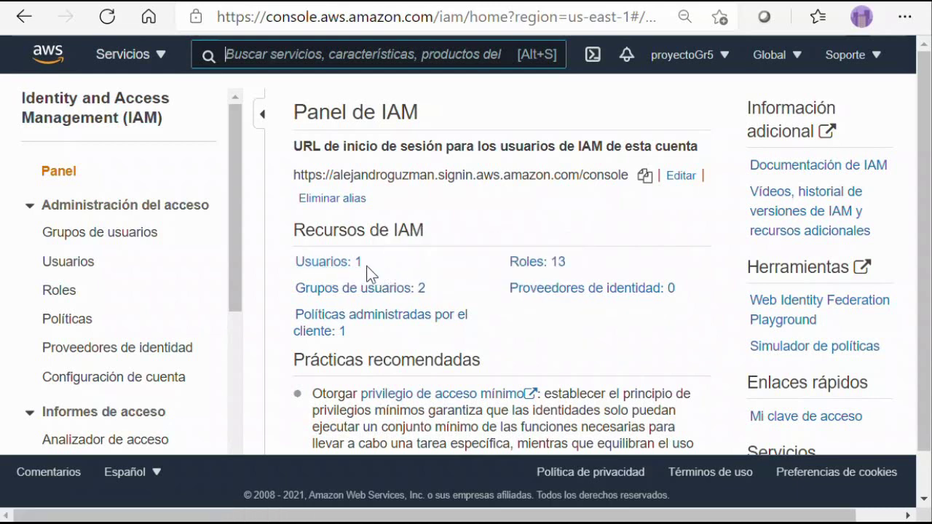
click(339, 268)
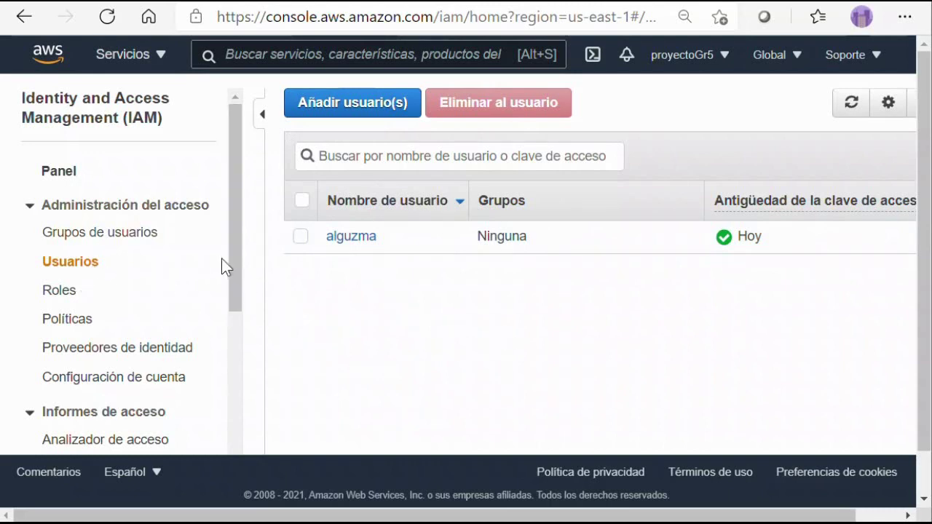
click(359, 241)
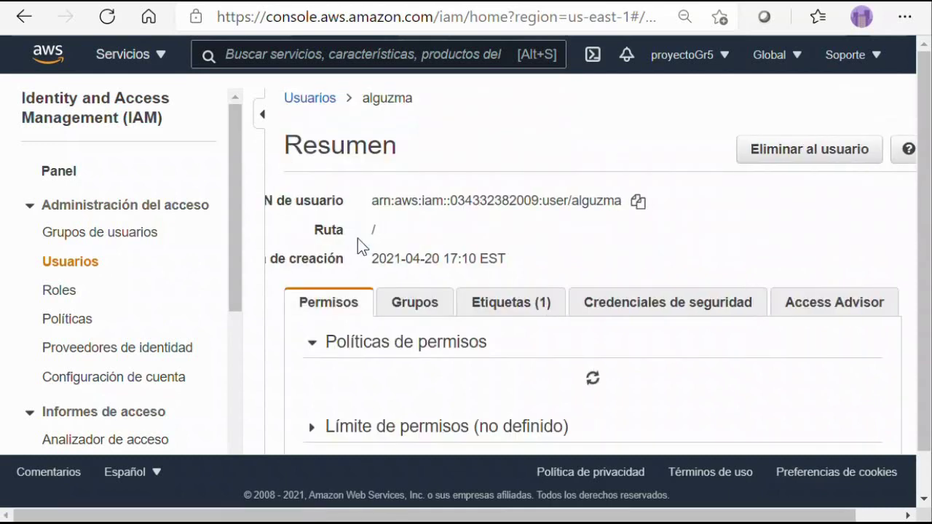
scroll(559, 256, down, 3)
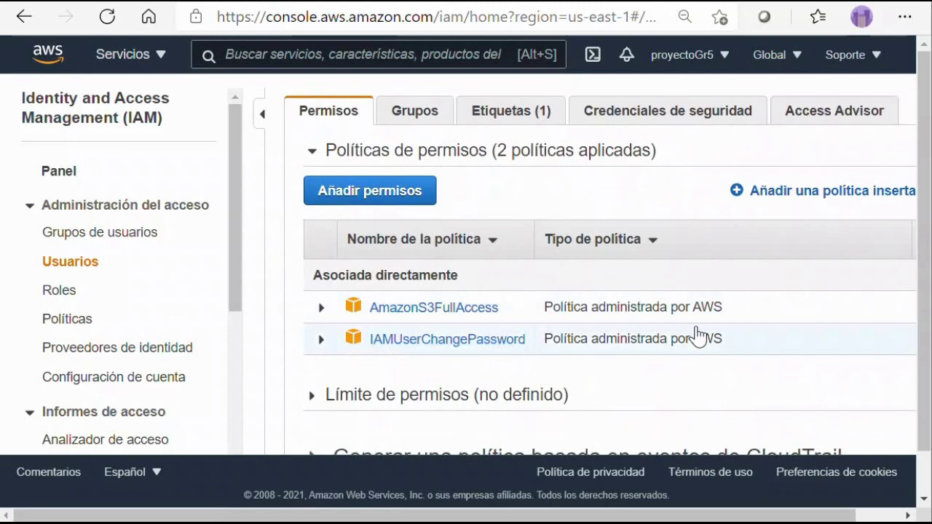
click(320, 307)
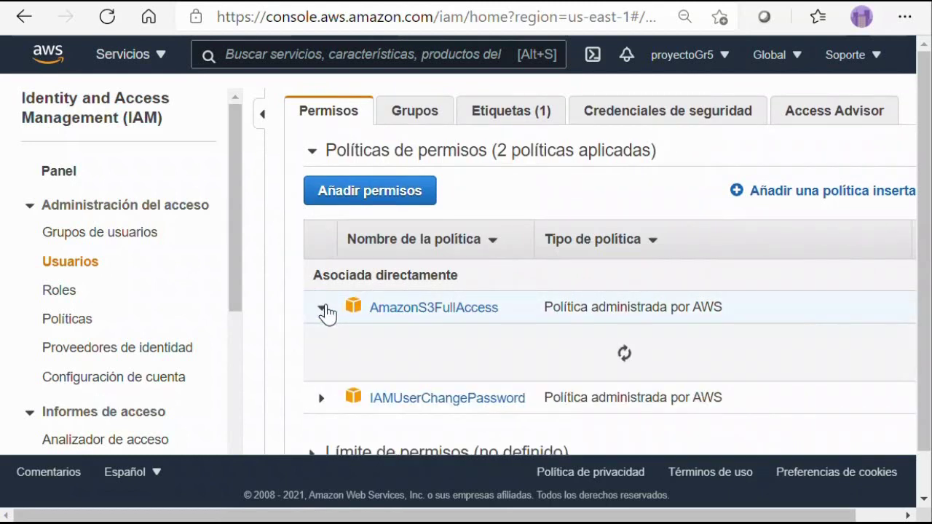
scroll(488, 356, down, 3)
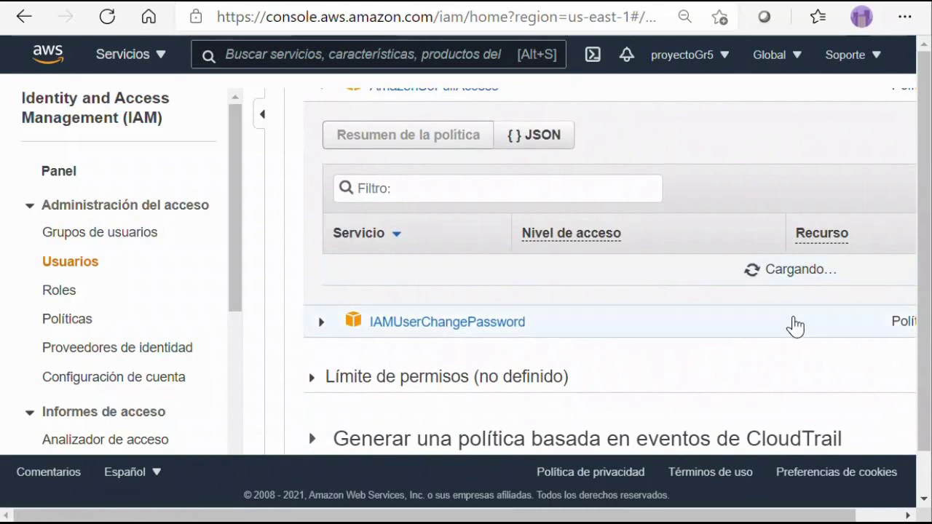
scroll(922, 281, down, 1)
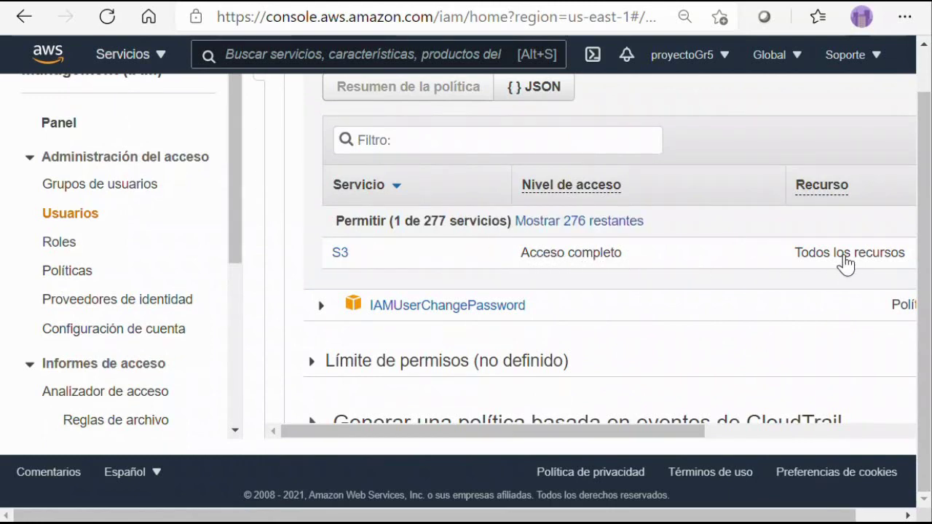
click(322, 307)
scroll(322, 308, down, 3)
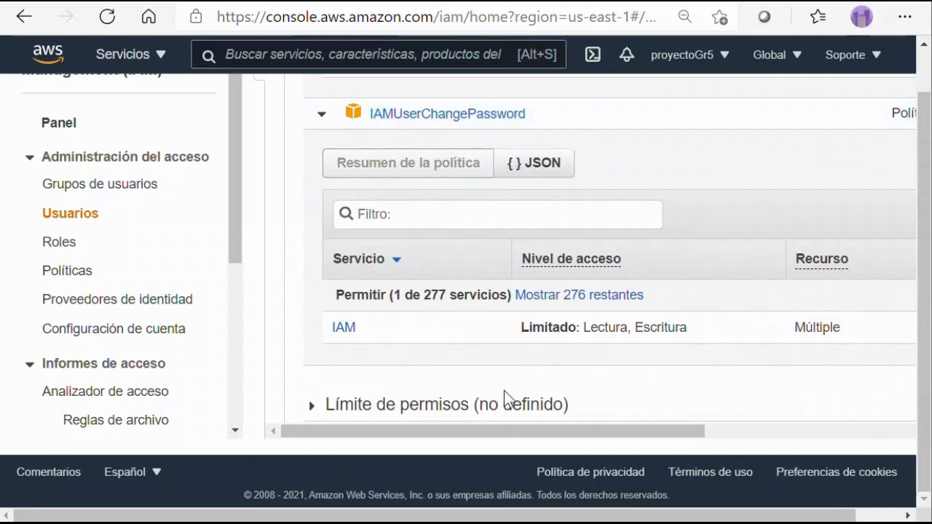
scroll(923, 318, up, 1)
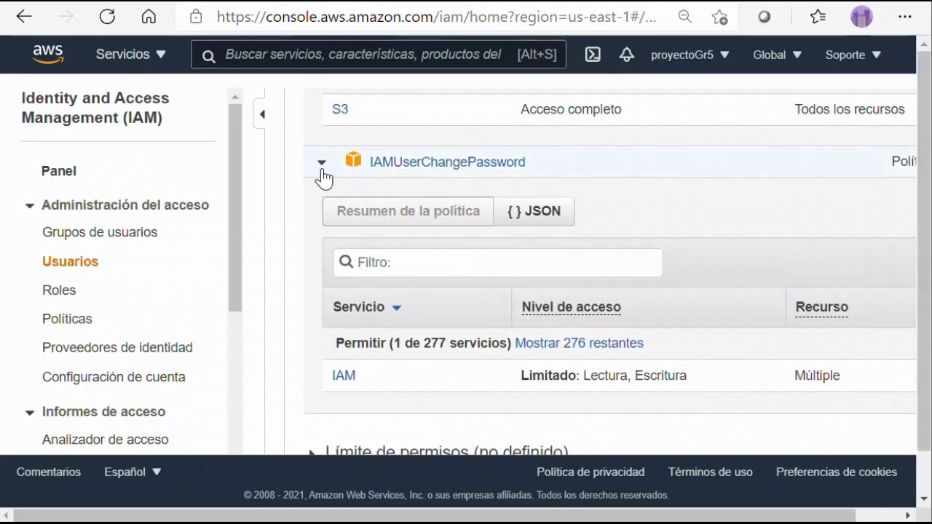
Collapse both expanded policy rows back to the plain permissions table.
click(321, 169)
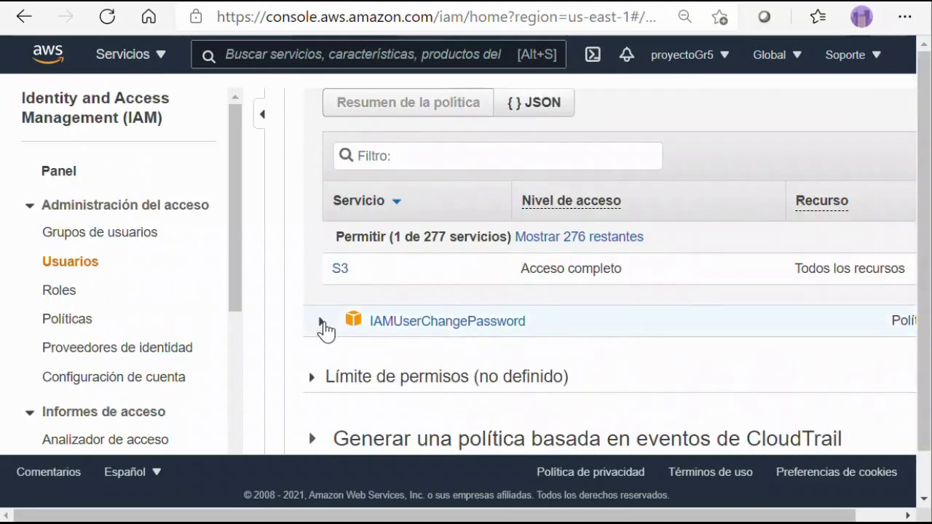
click(321, 321)
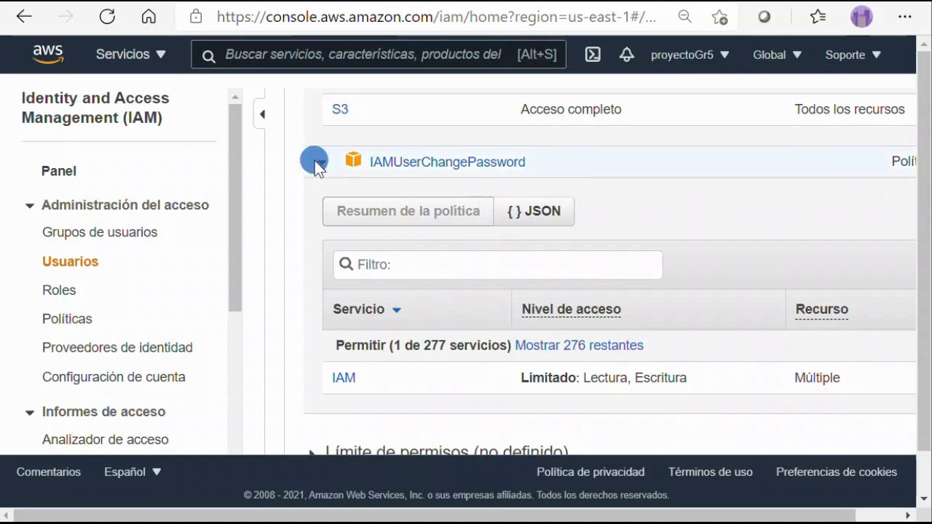
click(318, 163)
click(319, 345)
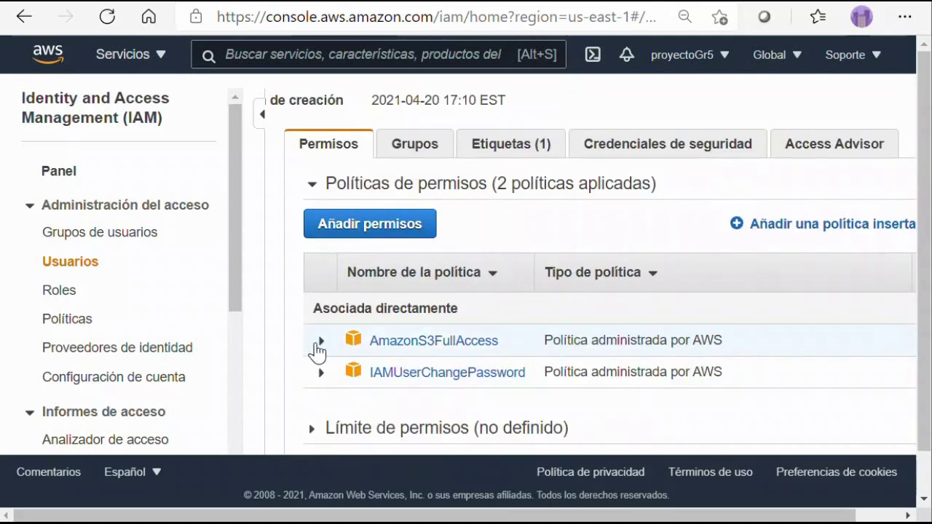
scroll(579, 385, down, 1)
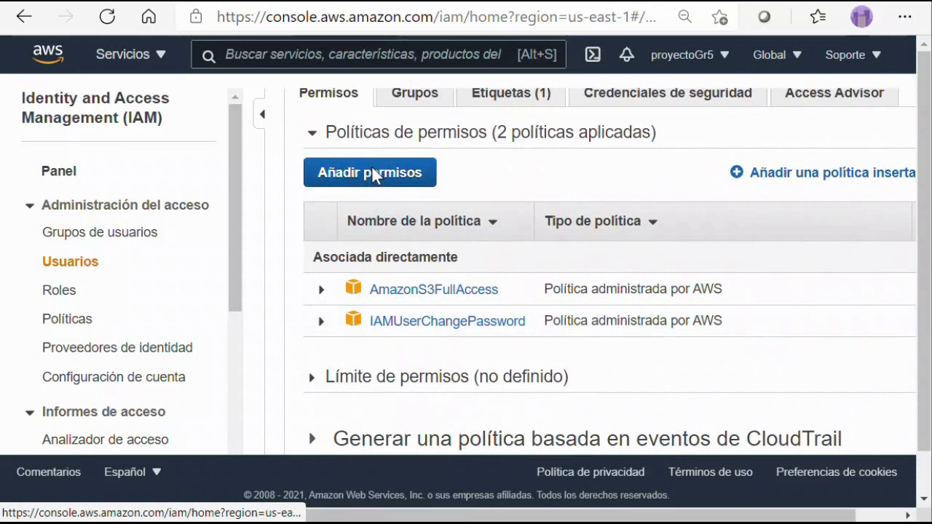
click(374, 175)
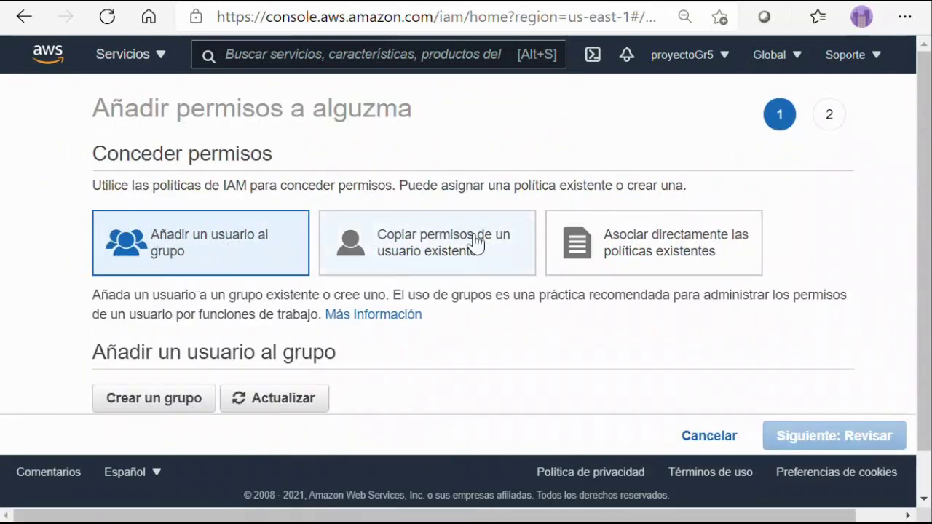
click(623, 247)
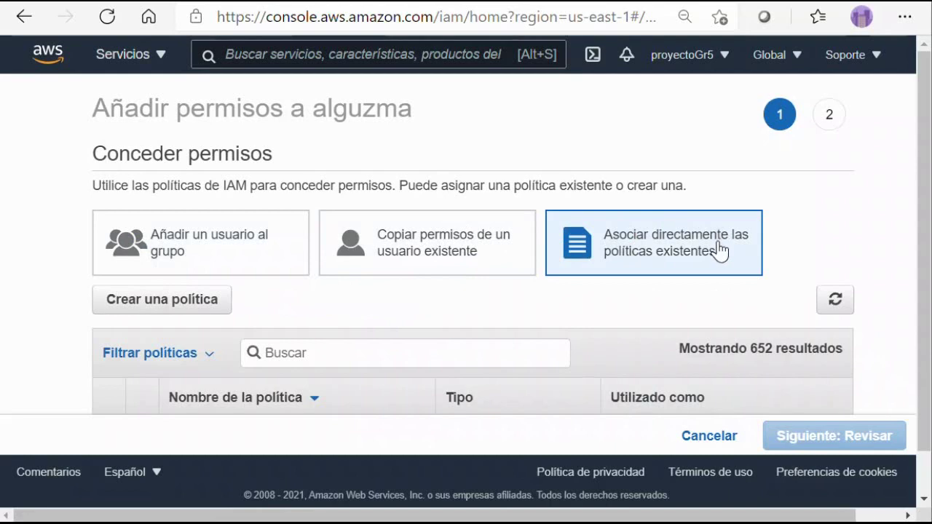
scroll(719, 250, down, 3)
scroll(323, 252, up, 2)
Filter the policy list by 'ec2' and tick AmazonEC2FullAccess.
click(292, 252)
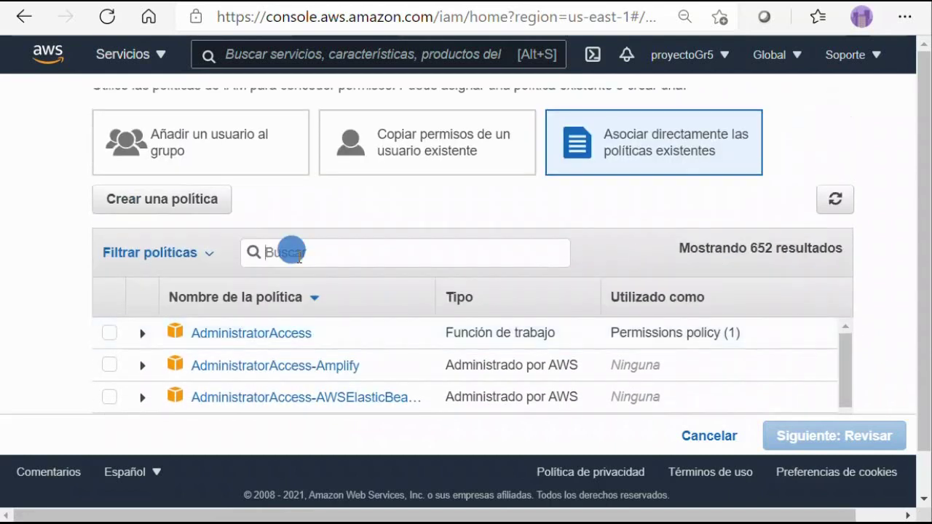
text(ec)
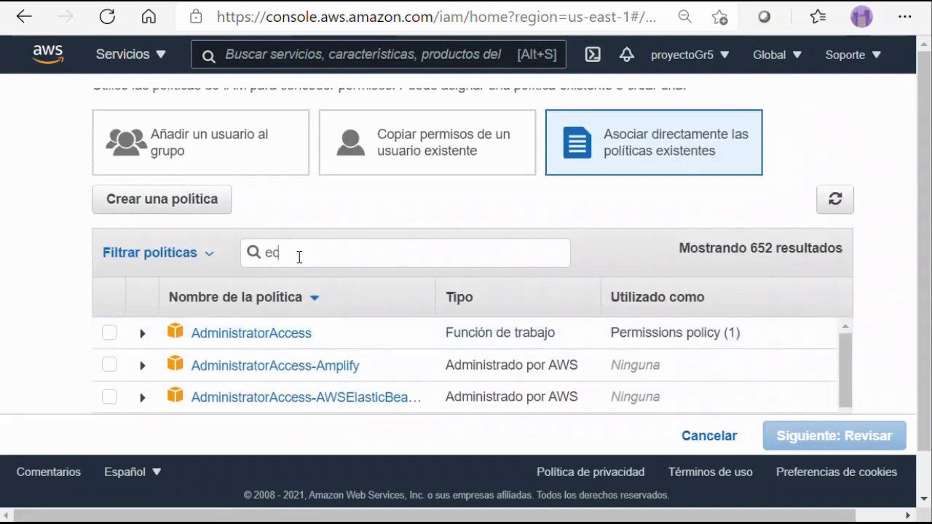
text(2)
scroll(299, 256, down, 1)
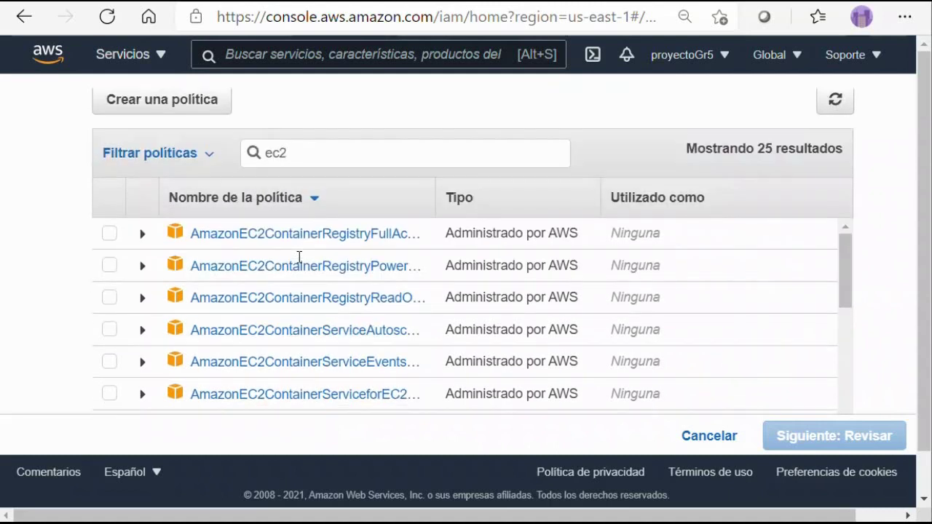
scroll(300, 257, down, 2)
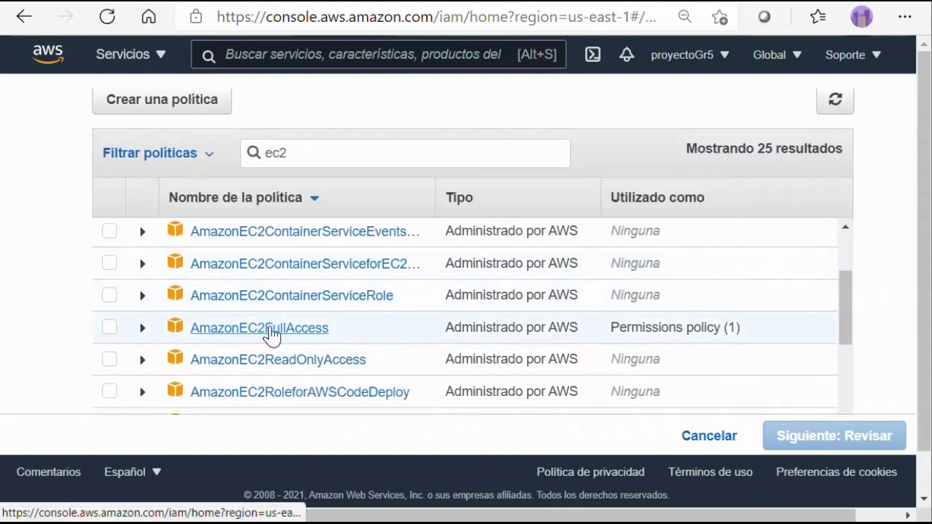
click(109, 328)
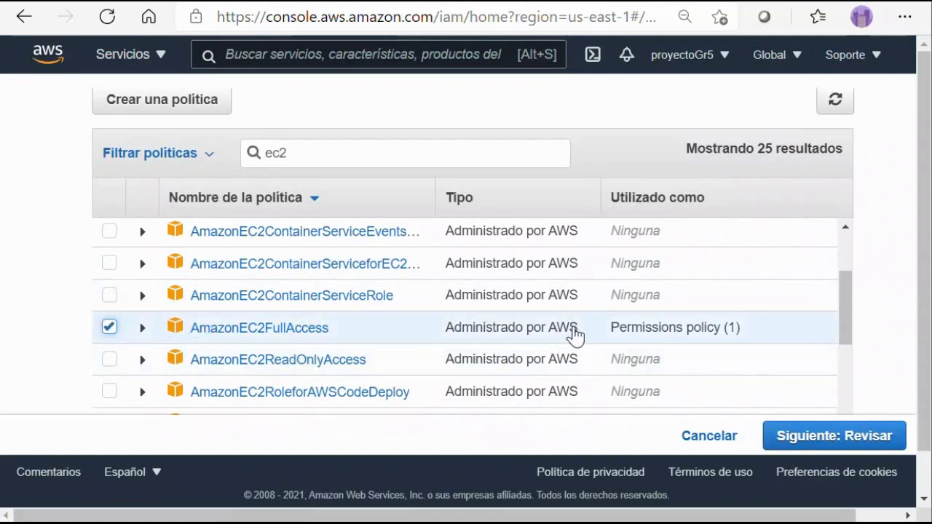
click(845, 291)
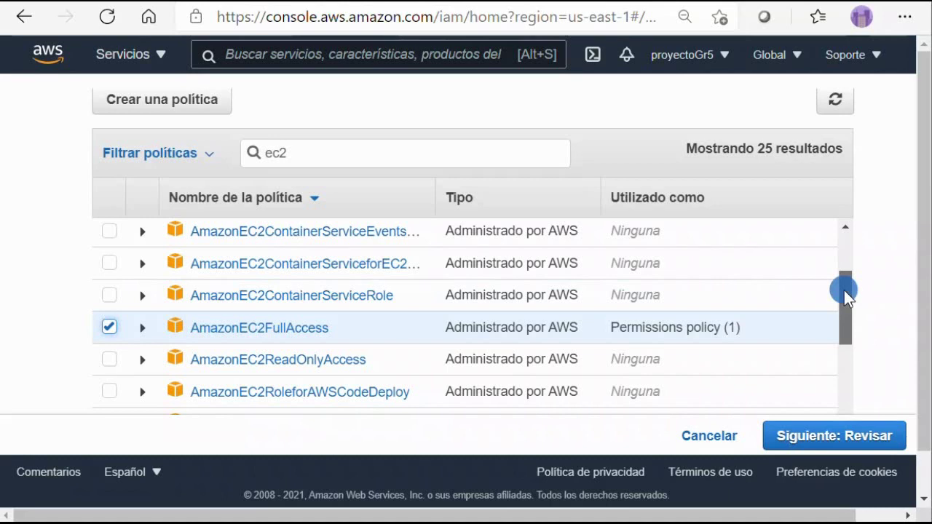
drag(844, 290, 847, 314)
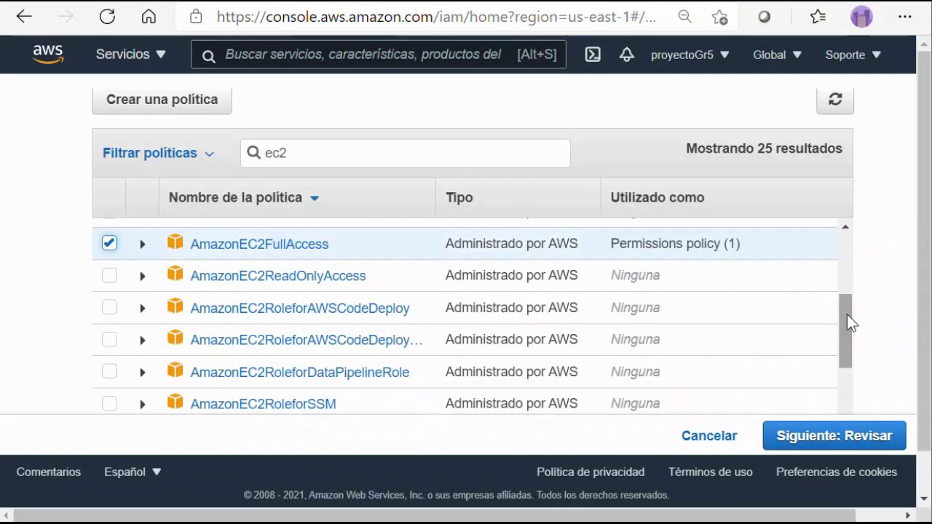
drag(847, 314, 731, 398)
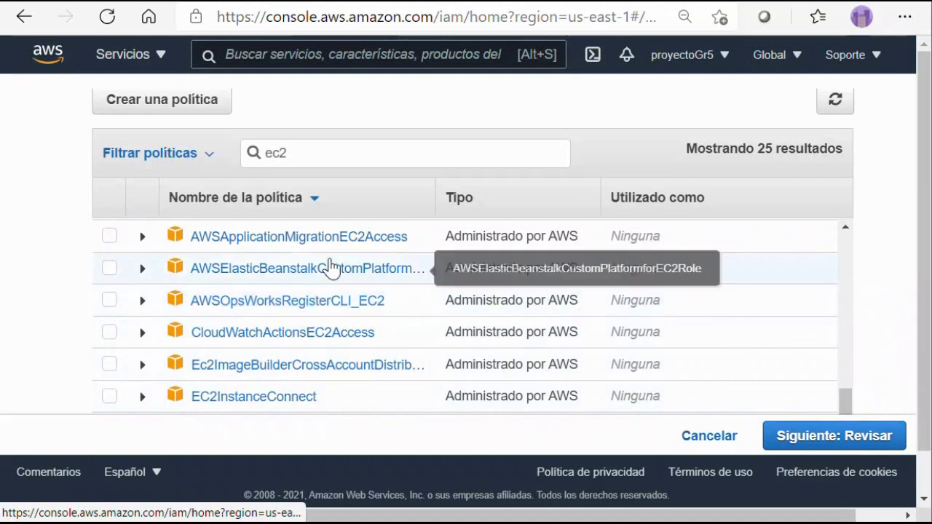
scroll(329, 266, up, 3)
scroll(331, 268, up, 6)
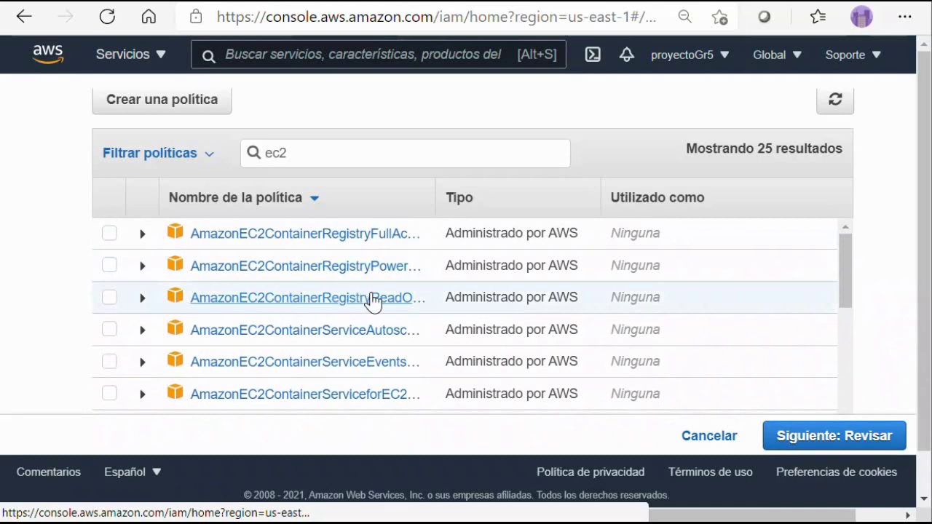
click(434, 197)
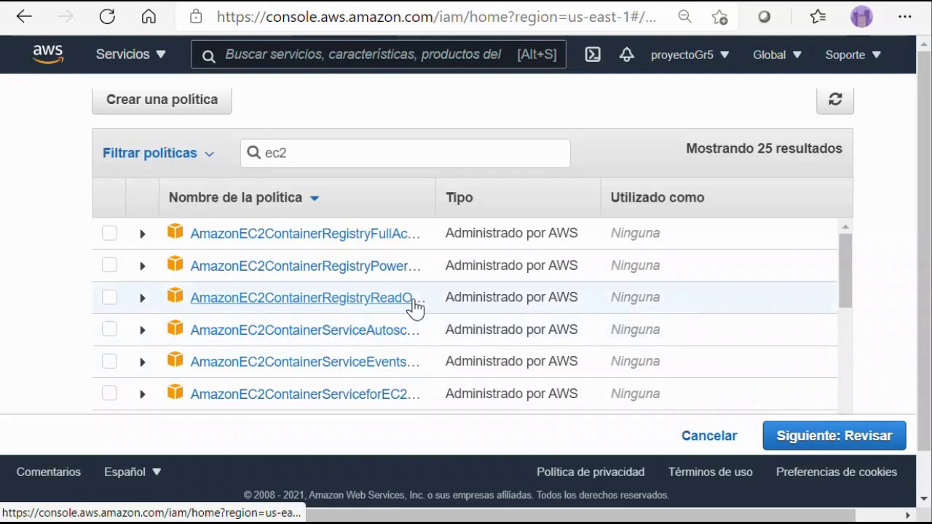
scroll(415, 309, down, 3)
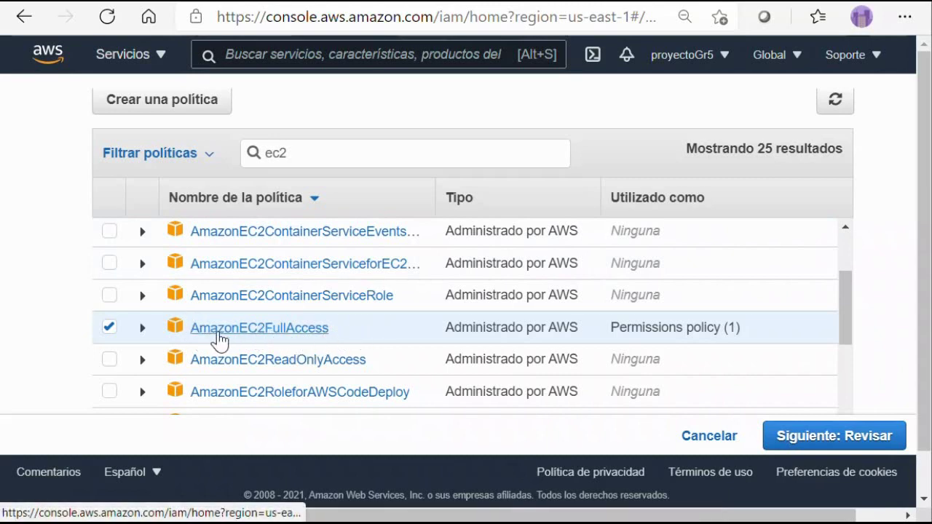
click(831, 436)
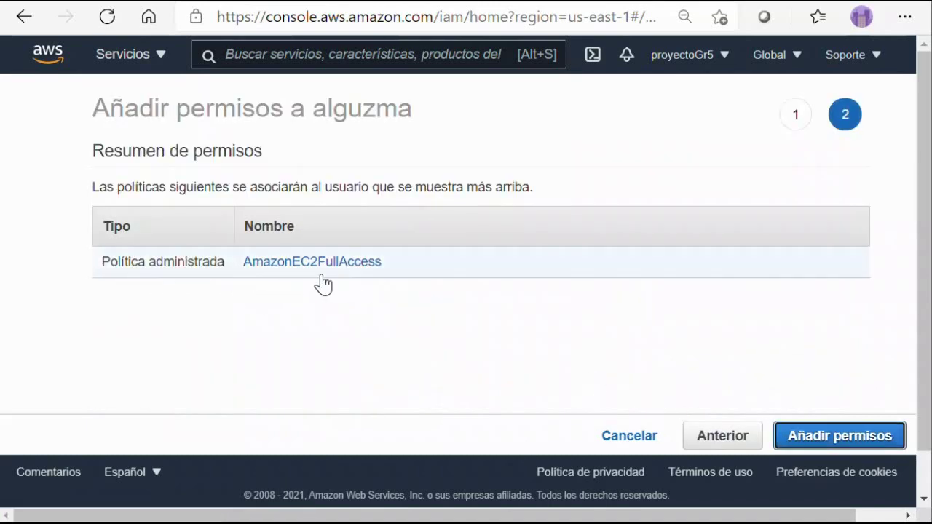
click(823, 439)
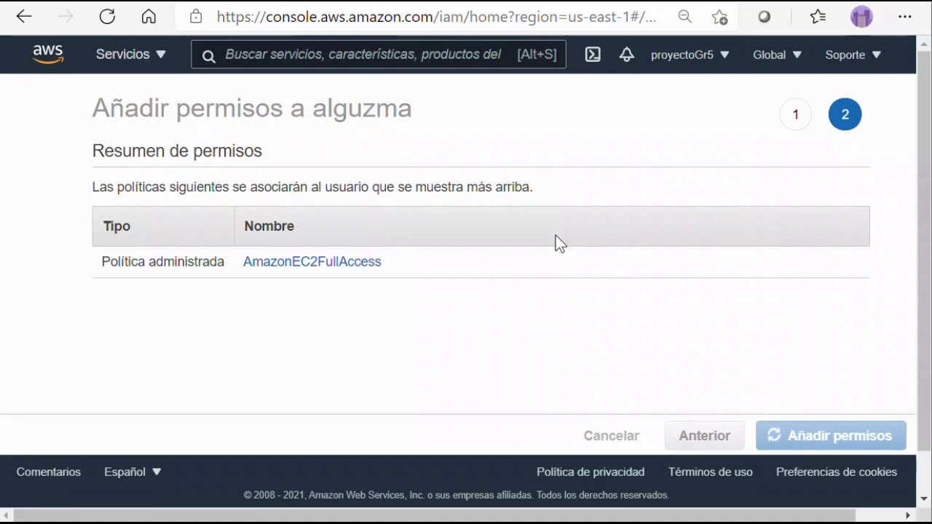
scroll(556, 266, down, 3)
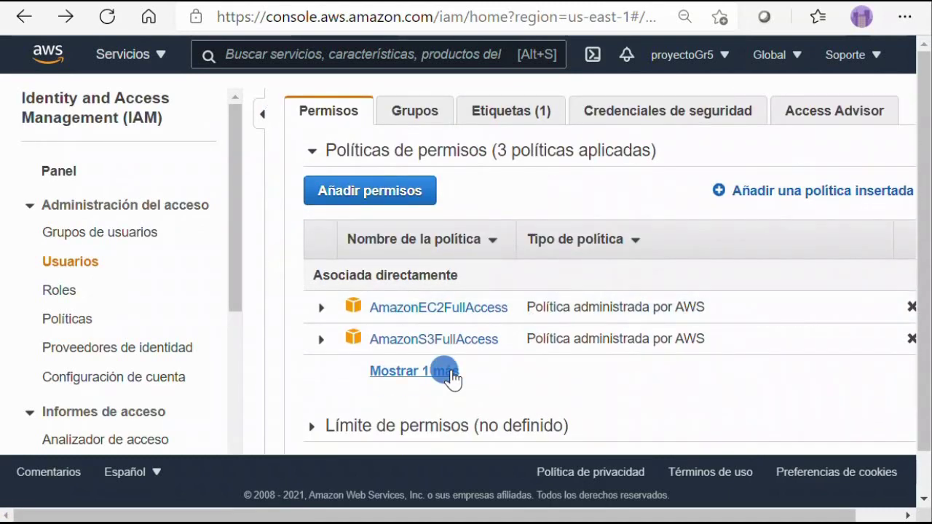
click(446, 372)
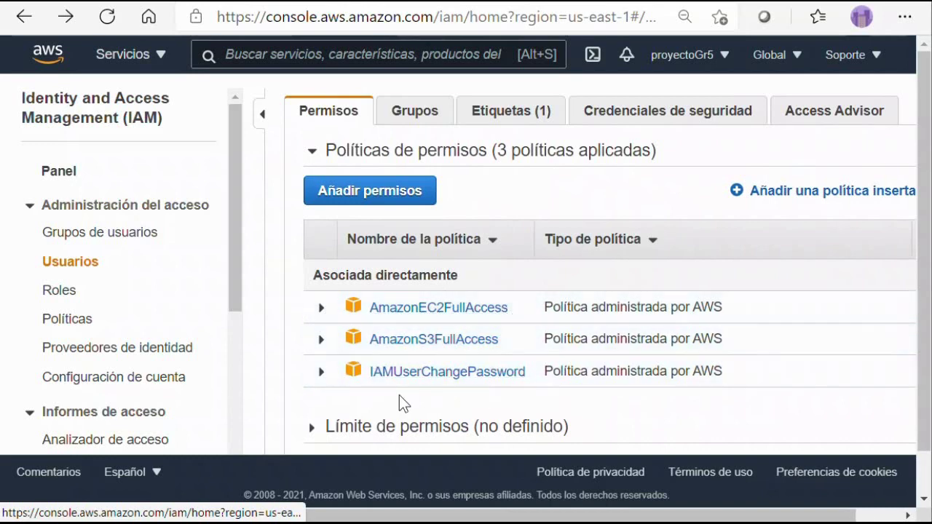
scroll(690, 354, up, 3)
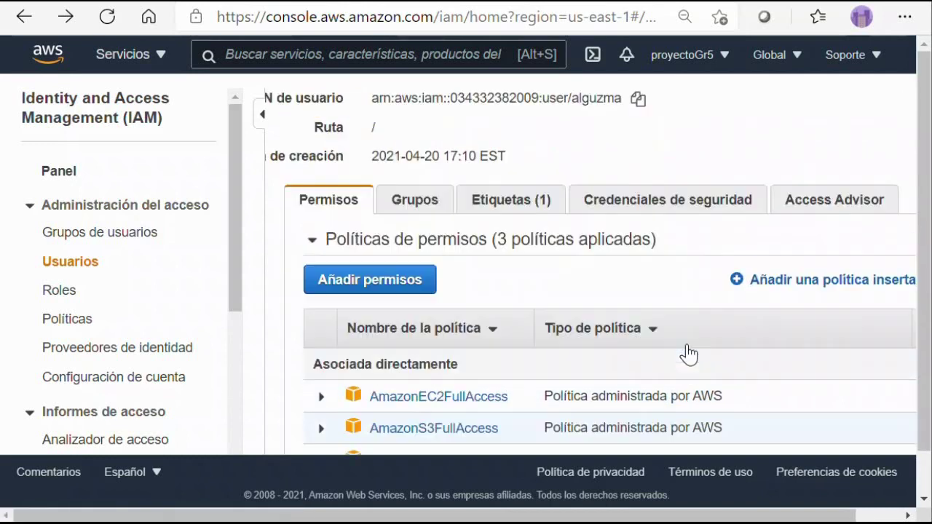
scroll(687, 354, down, 2)
scroll(687, 354, up, 2)
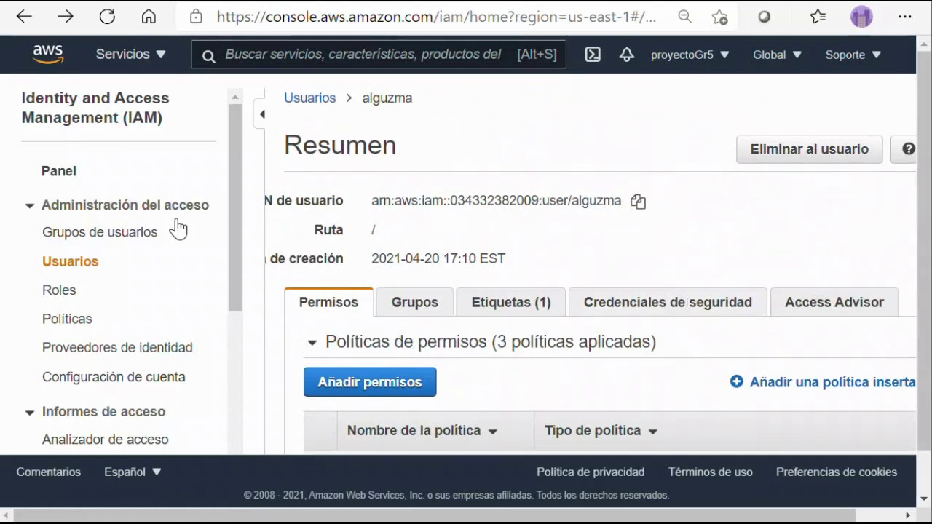
click(128, 231)
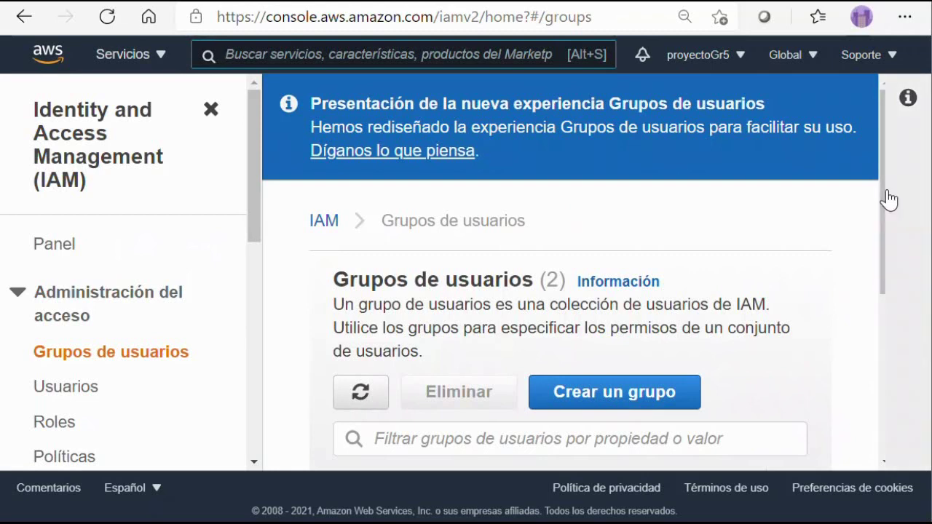
Close the help panel and tick the Desarrollo group's checkbox in the groups table.
click(882, 221)
click(880, 108)
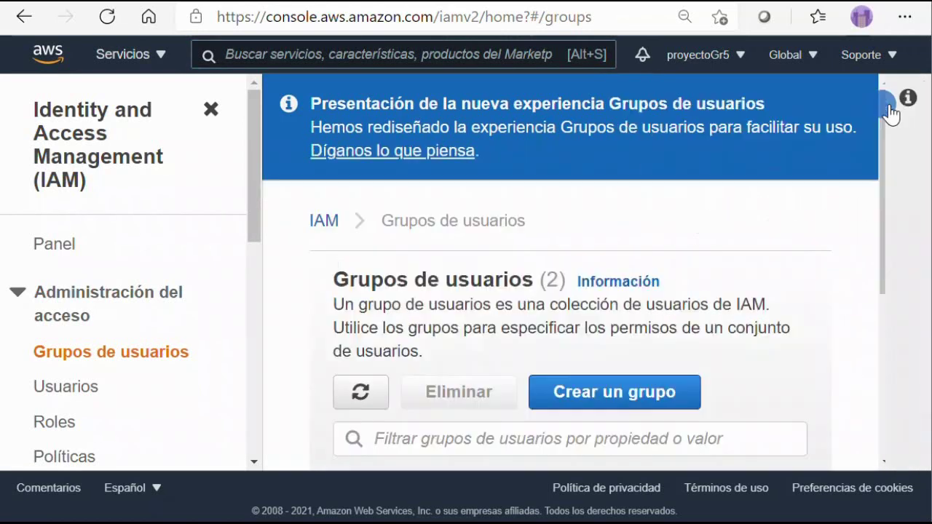
drag(883, 304, 892, 457)
click(340, 401)
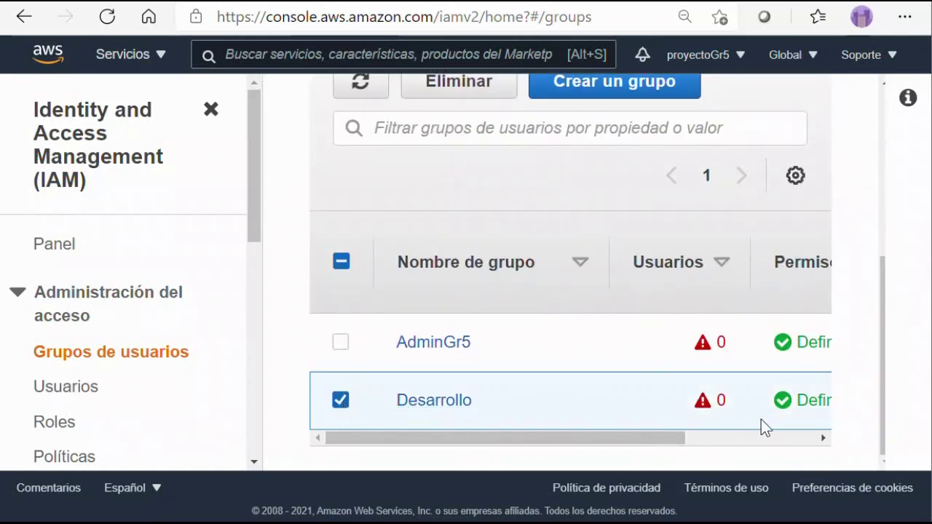
drag(668, 439, 518, 441)
scroll(590, 392, up, 4)
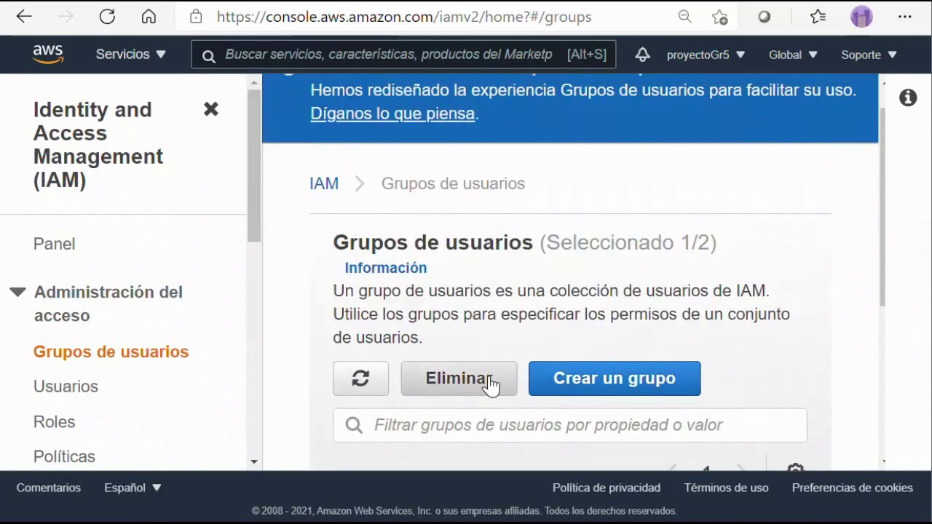
Delete the Desarrollo group, typing 'Desarrollo' to confirm, and dismiss the success banner.
click(482, 379)
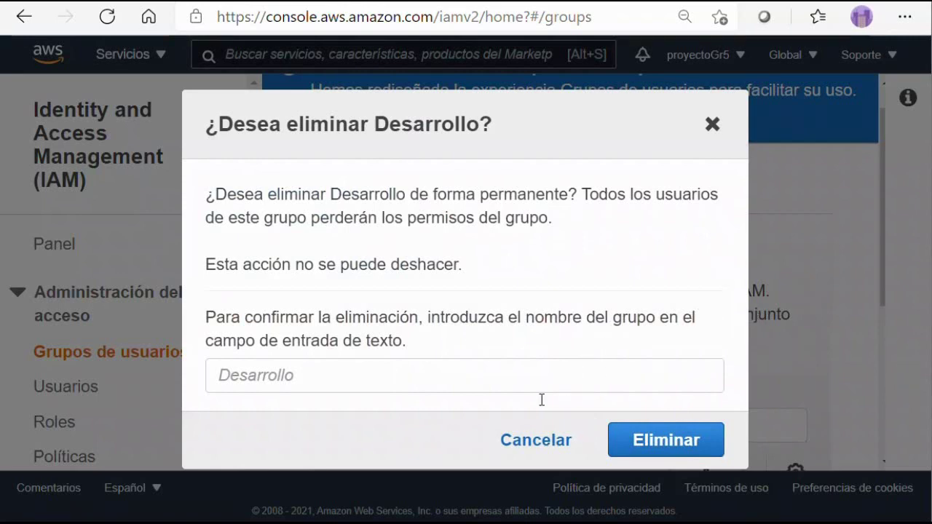
click(468, 377)
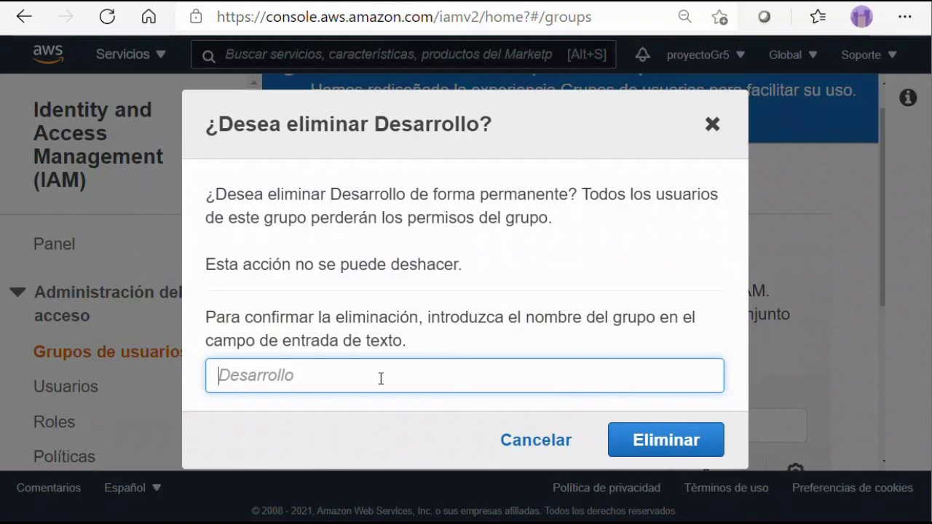
text(Desarrollo)
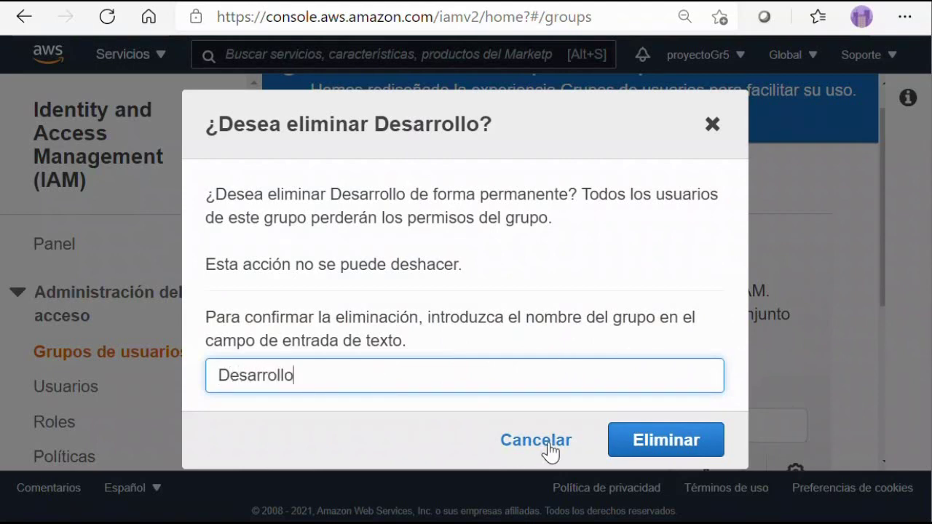
click(638, 440)
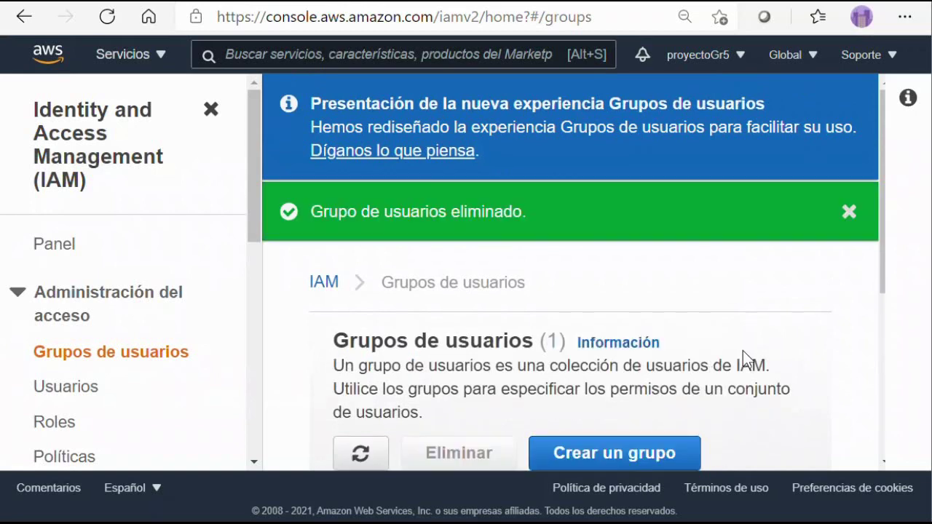
click(847, 215)
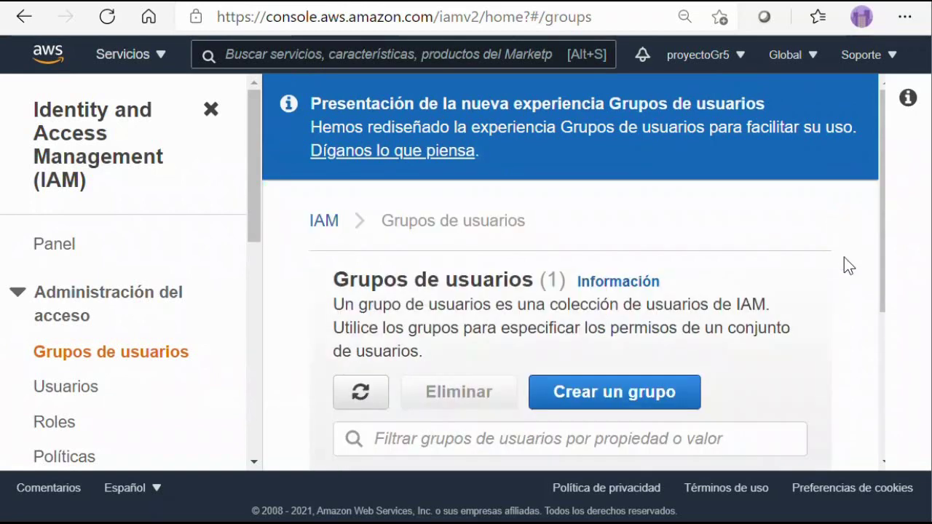
scroll(844, 258, down, 3)
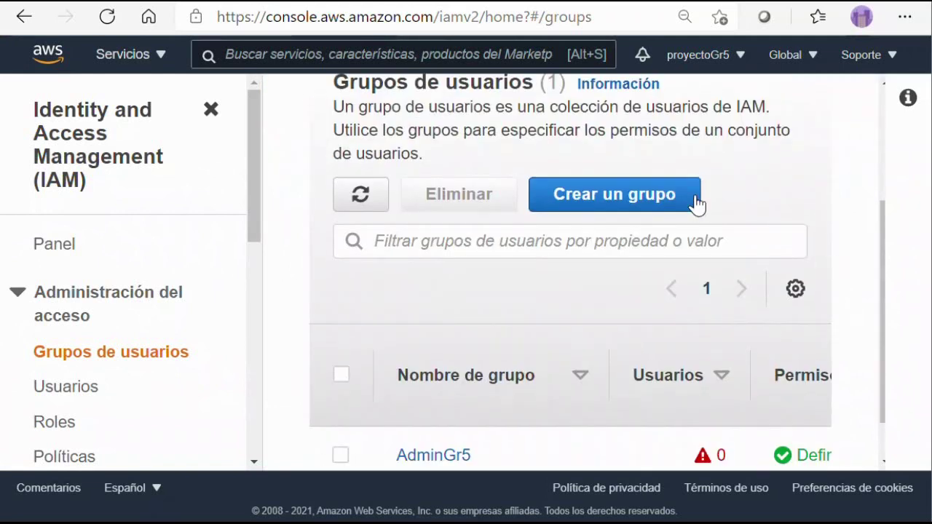
Start a new user group and scroll through the Crear grupo de usuarios form.
click(621, 191)
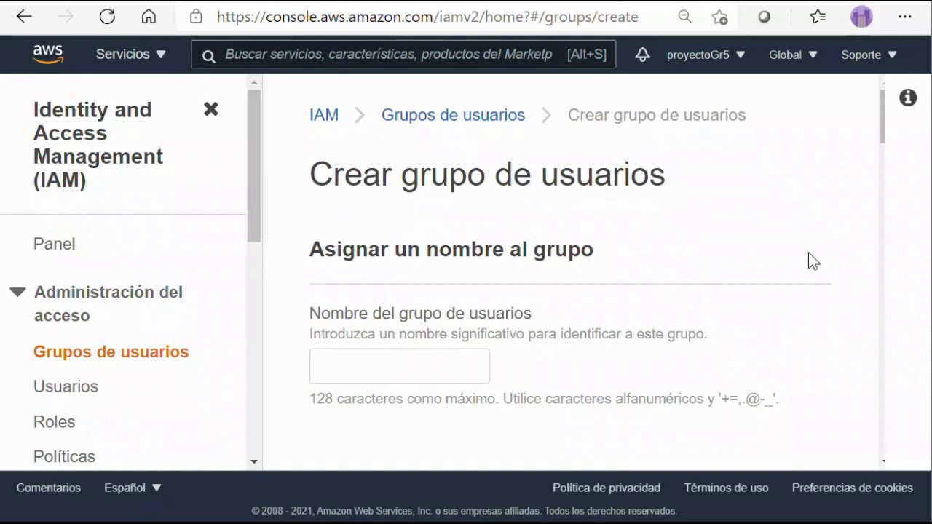
scroll(809, 256, down, 2)
scroll(808, 252, up, 2)
scroll(658, 254, down, 2)
scroll(658, 254, up, 2)
scroll(799, 229, down, 2)
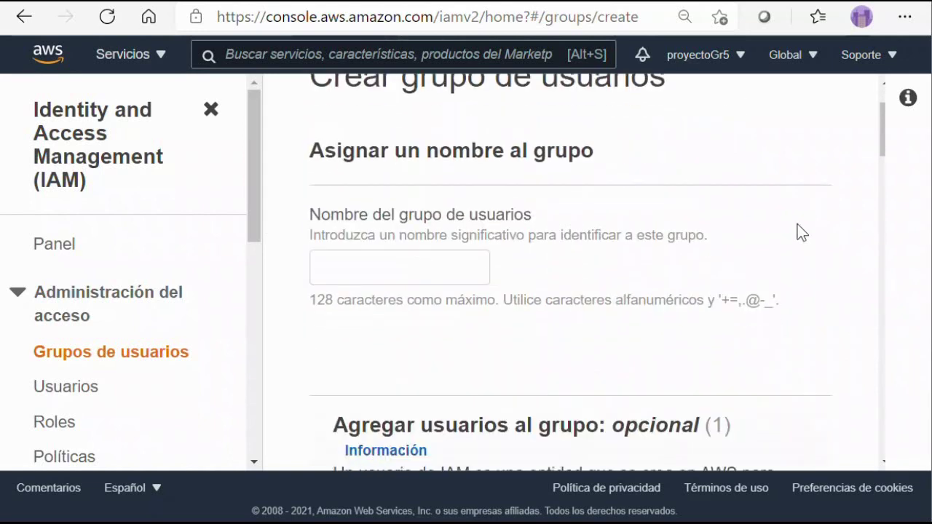
scroll(801, 231, up, 2)
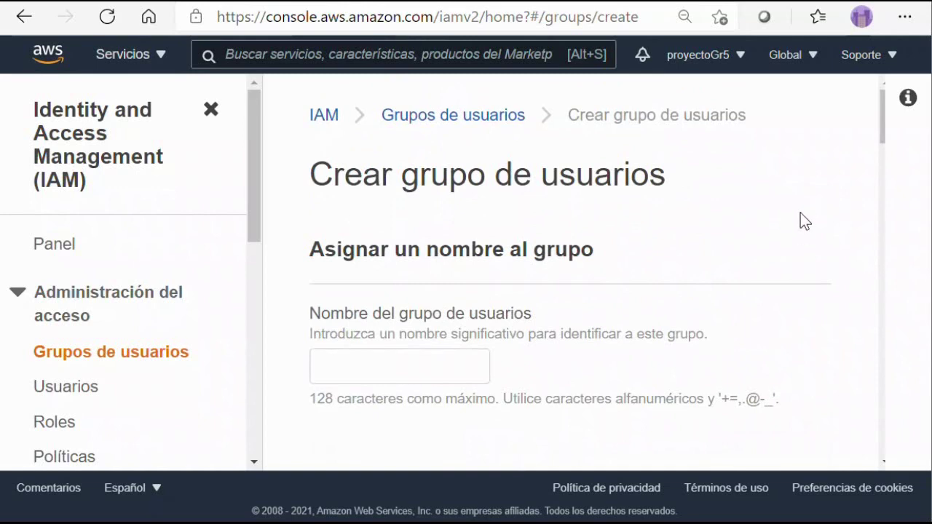
scroll(801, 214, down, 2)
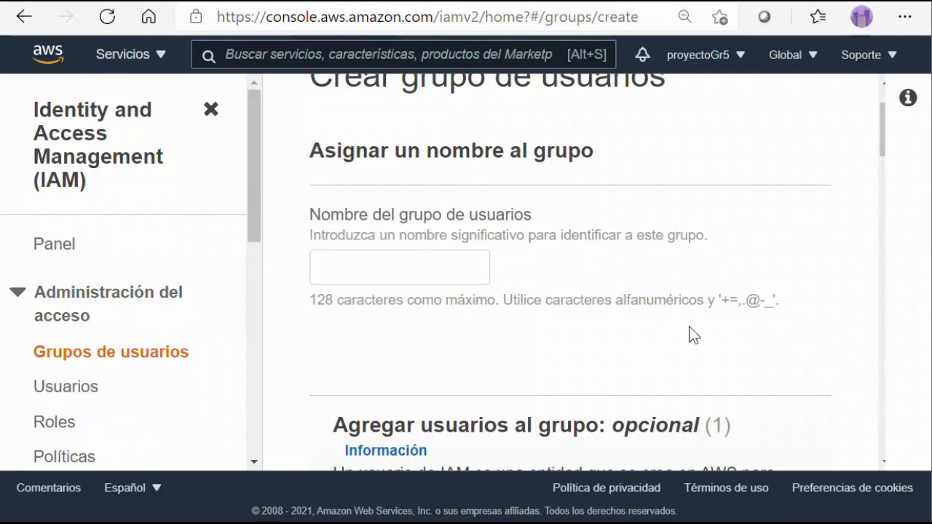
Enter 'implementadores' as the user group name, correcting the initial typo.
click(430, 278)
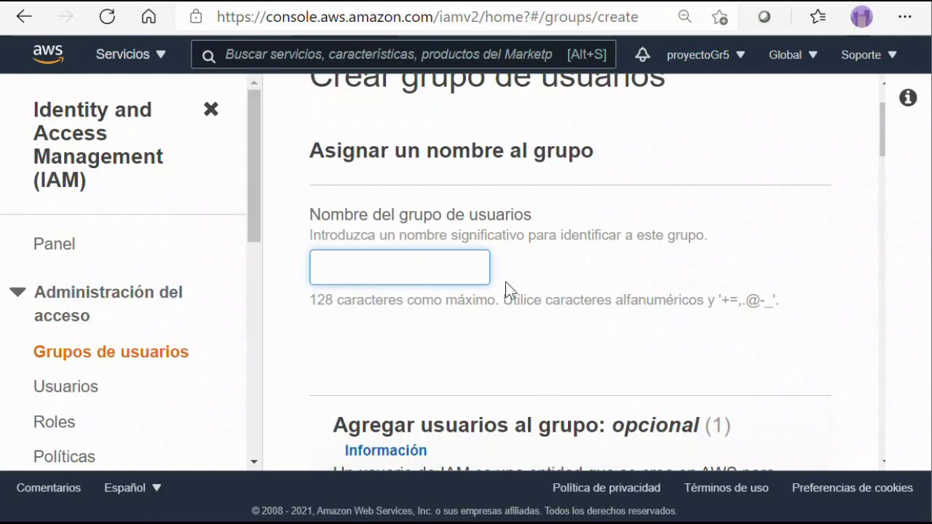
text(implementadores)
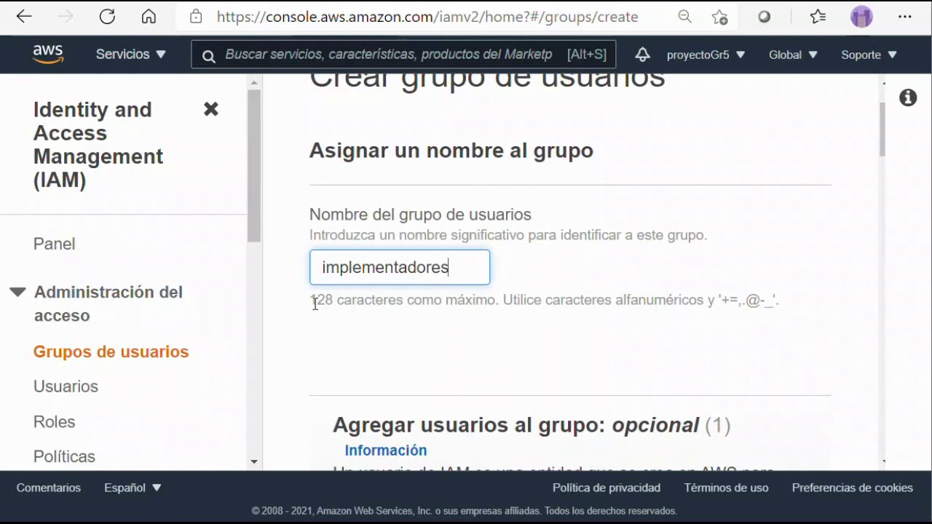
drag(310, 300, 474, 303)
click(471, 303)
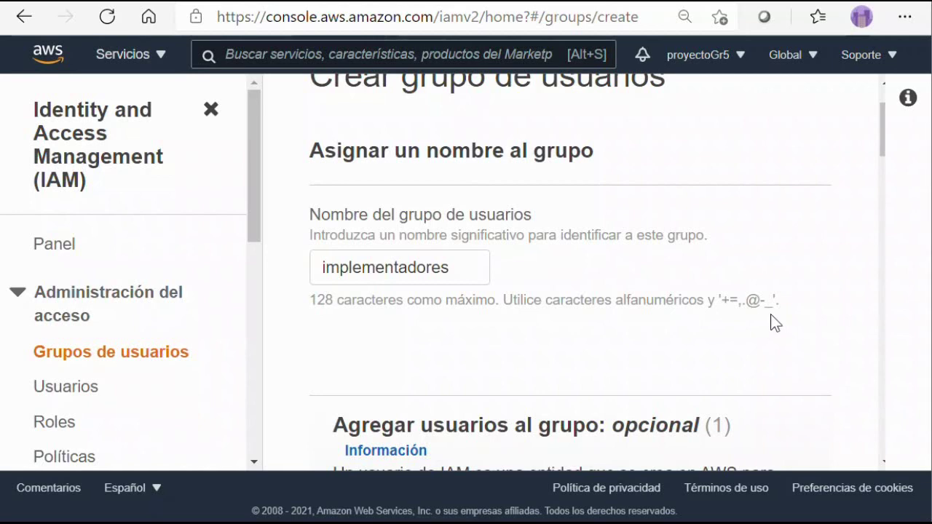
scroll(774, 323, down, 1)
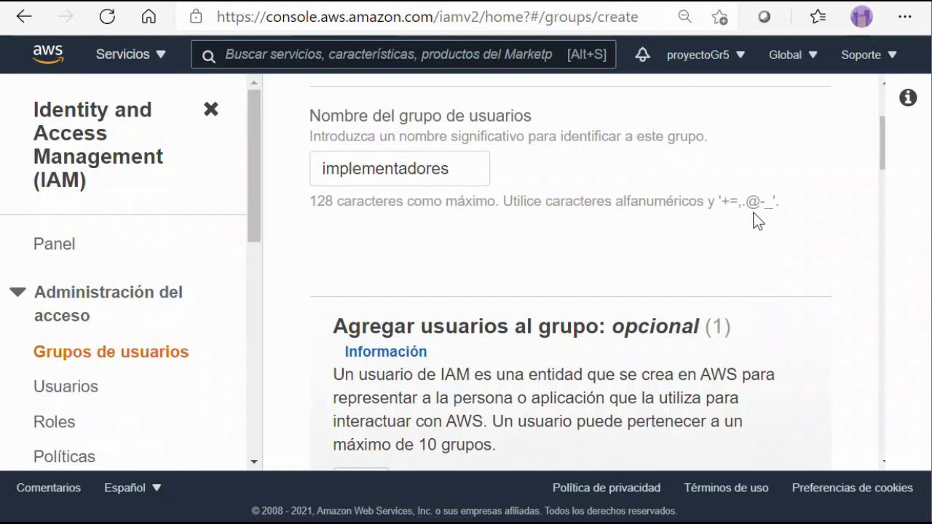
Highlight the user count in the Agregar usuarios al grupo heading.
scroll(733, 252, down, 3)
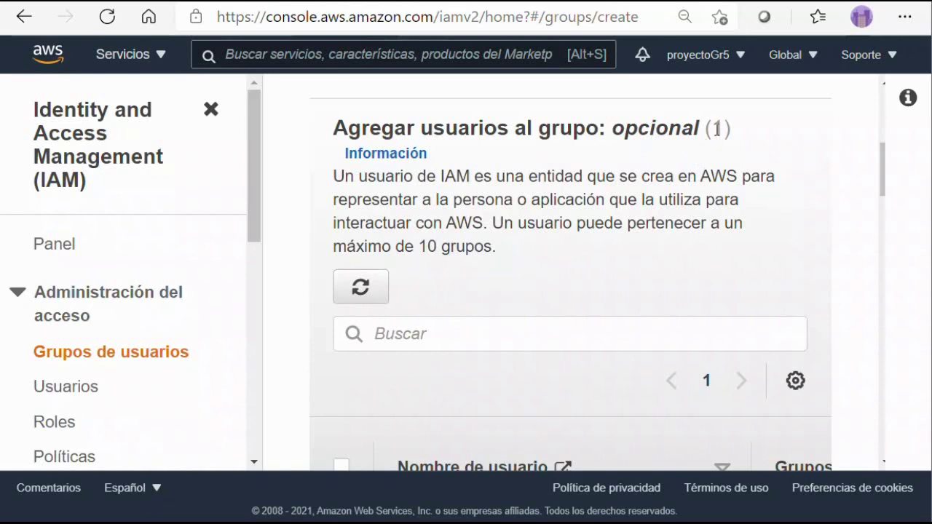
double_click(718, 129)
click(707, 121)
drag(710, 125, 737, 123)
click(765, 122)
scroll(586, 265, down, 3)
scroll(587, 269, up, 3)
scroll(716, 207, down, 3)
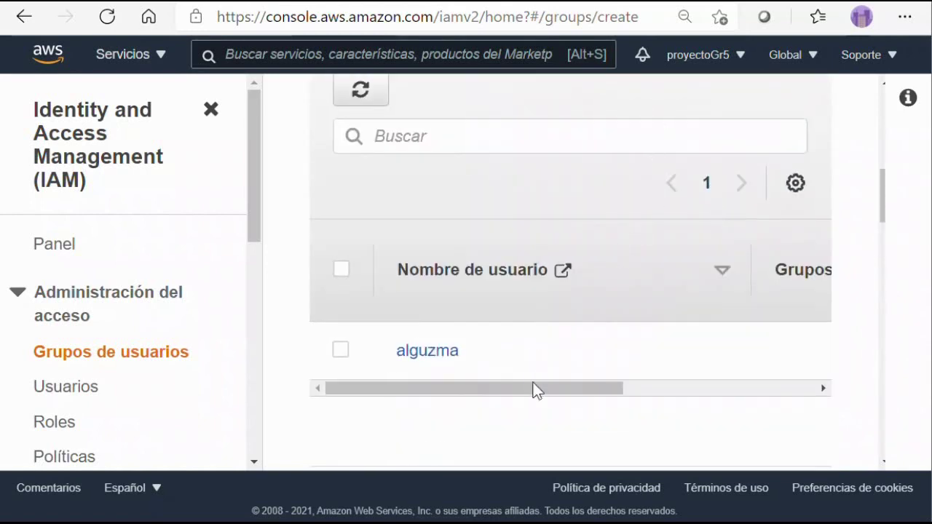
drag(536, 390, 327, 406)
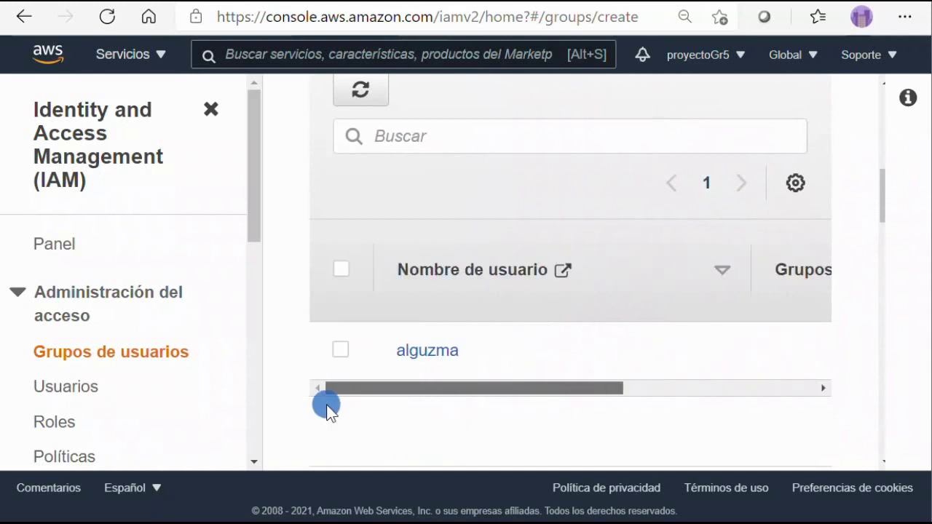
click(341, 356)
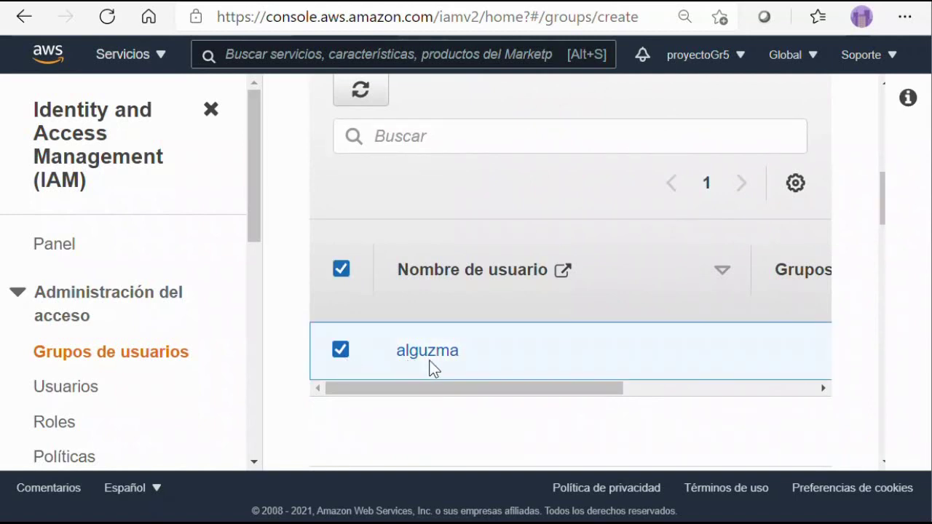
drag(427, 388, 774, 392)
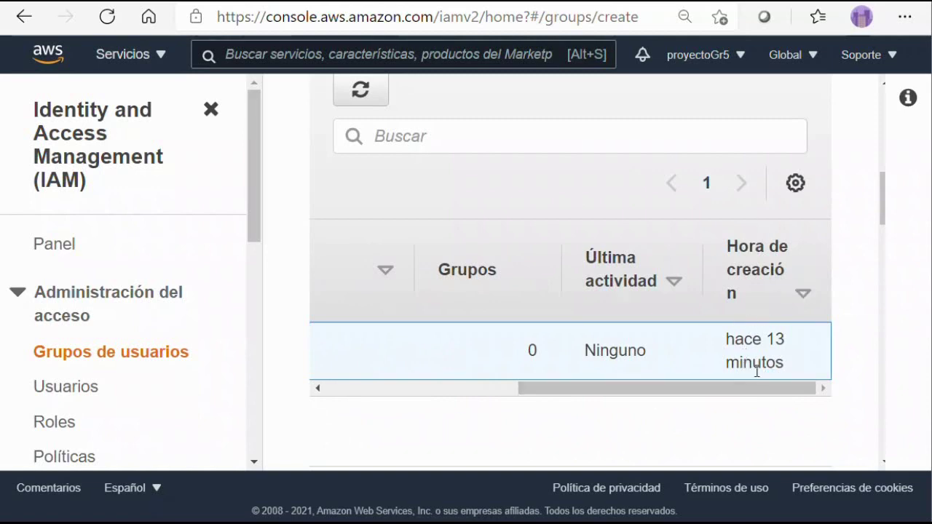
drag(764, 389, 358, 385)
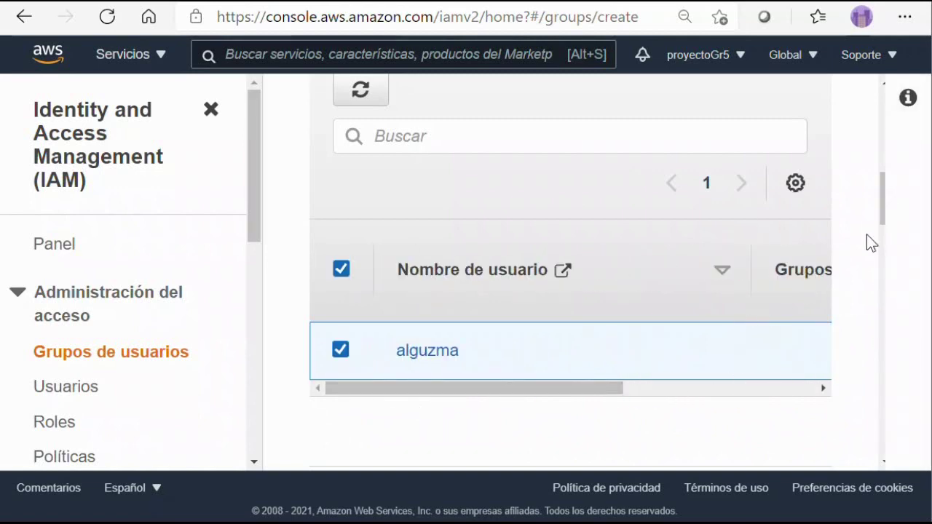
scroll(866, 234, down, 3)
scroll(866, 244, down, 1)
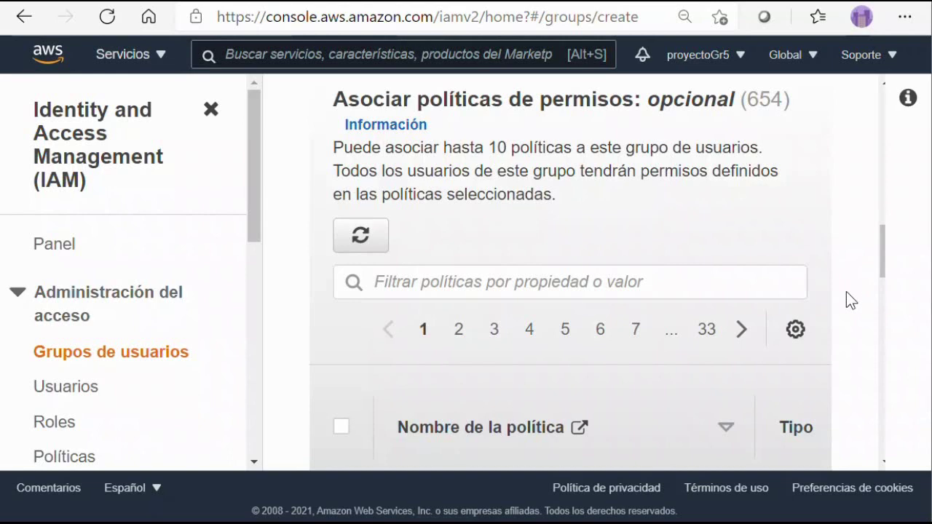
Filter the policy list by 's3' and select AmazonS3FullAccess.
scroll(848, 297, down, 1)
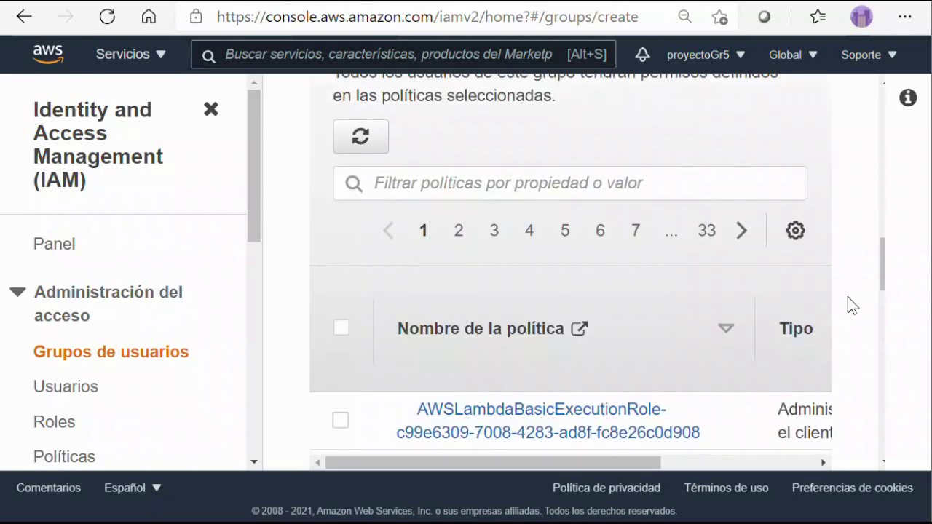
scroll(848, 297, down, 2)
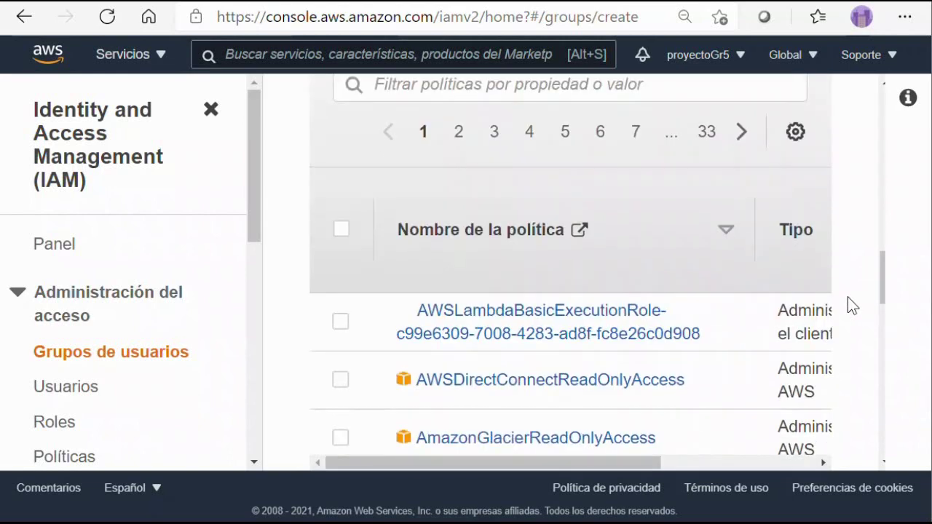
scroll(848, 297, down, 2)
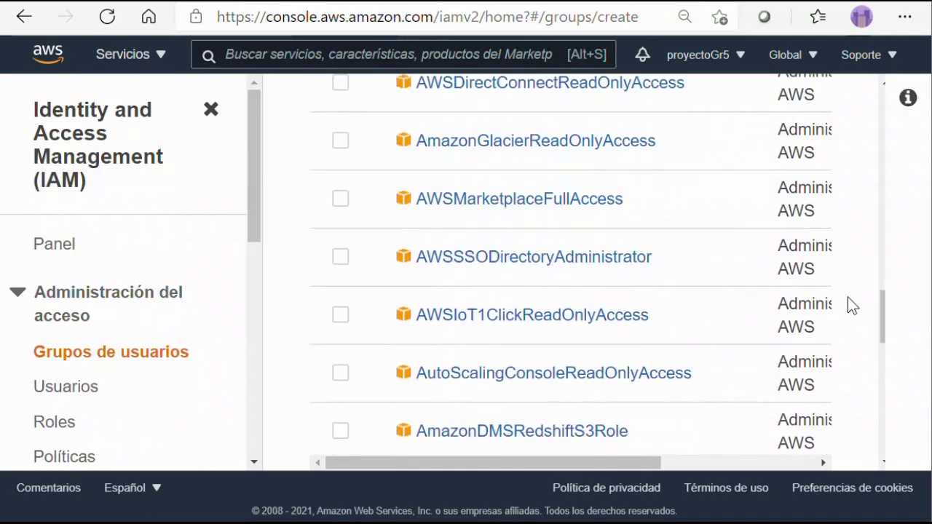
scroll(848, 296, down, 3)
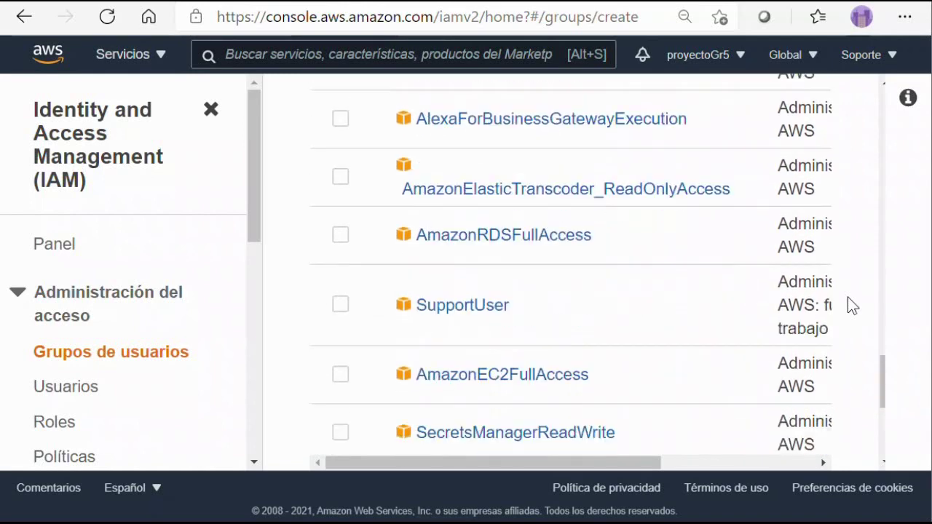
scroll(848, 296, up, 8)
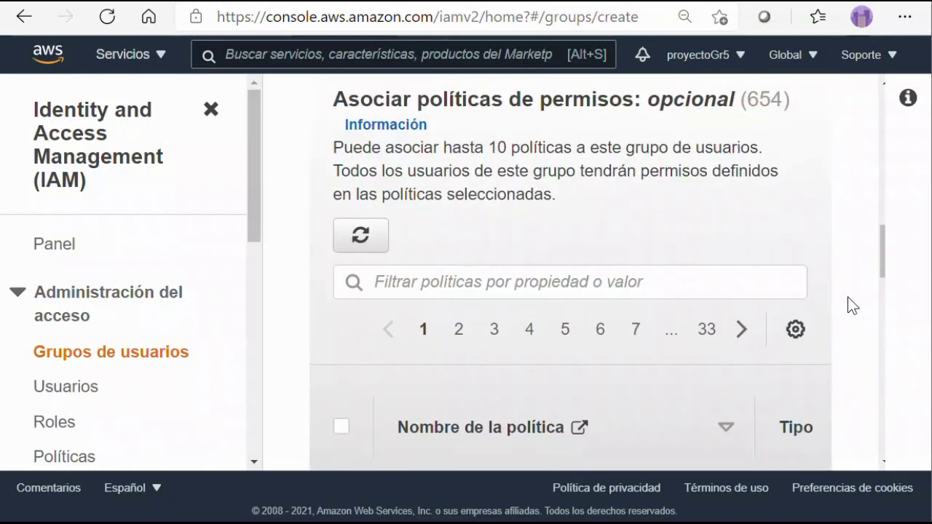
scroll(848, 296, down, 1)
scroll(848, 297, up, 1)
scroll(848, 296, down, 1)
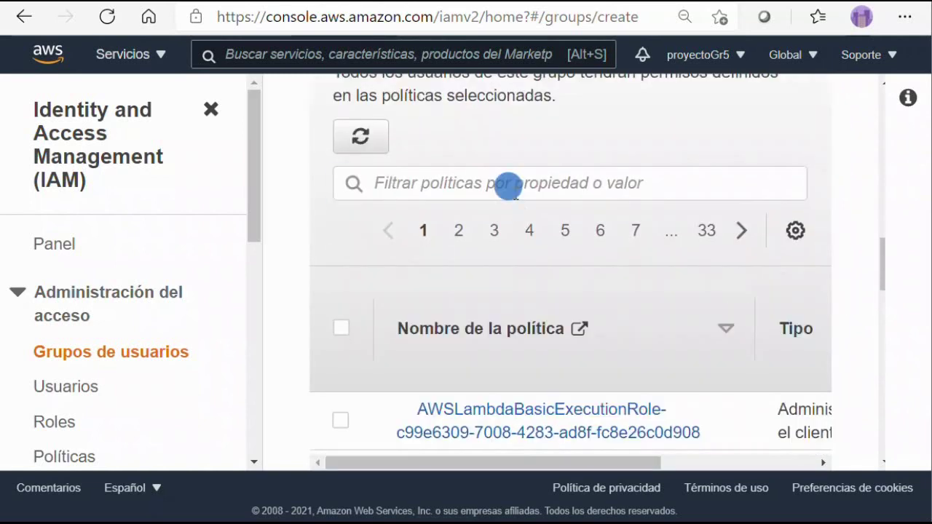
click(508, 184)
text(s3)
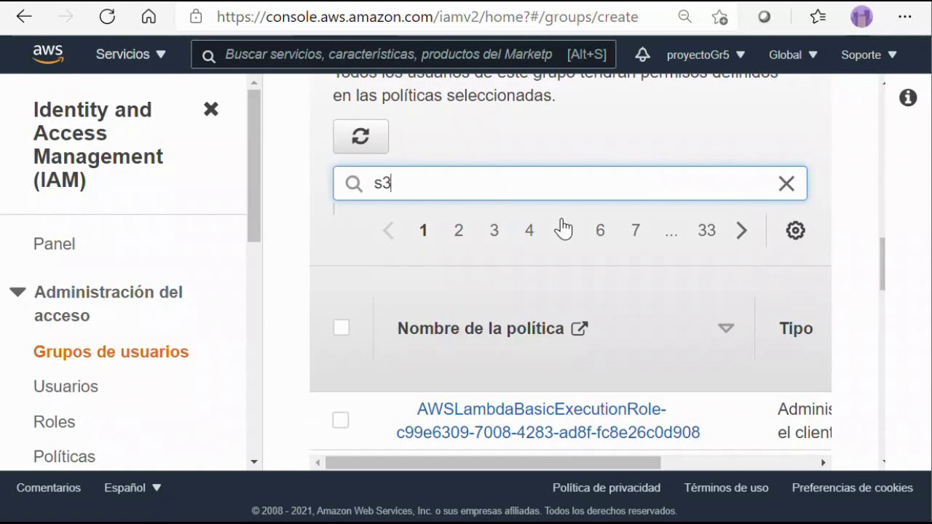
key(Return)
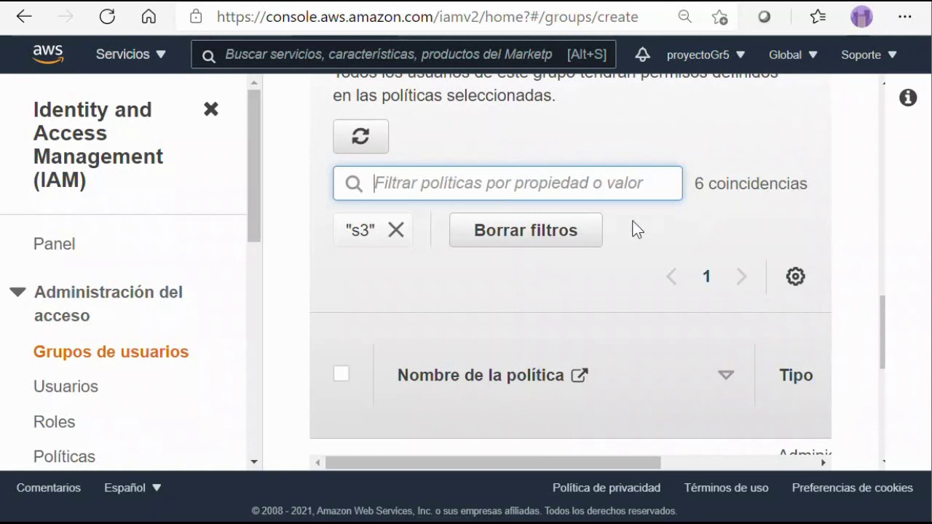
scroll(635, 230, down, 3)
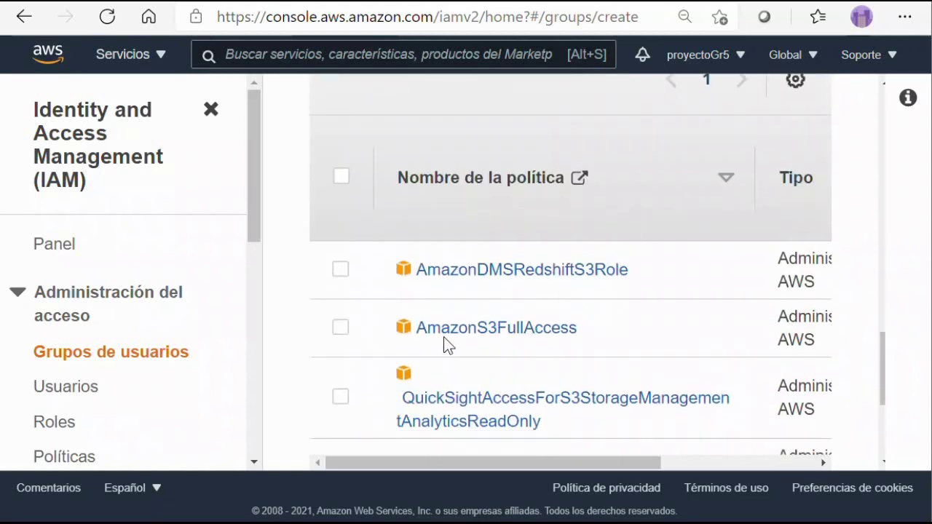
click(344, 329)
Filter by 'ec2', drop the s3 filter, and select AmazonEC2FullAccess.
scroll(415, 336, up, 4)
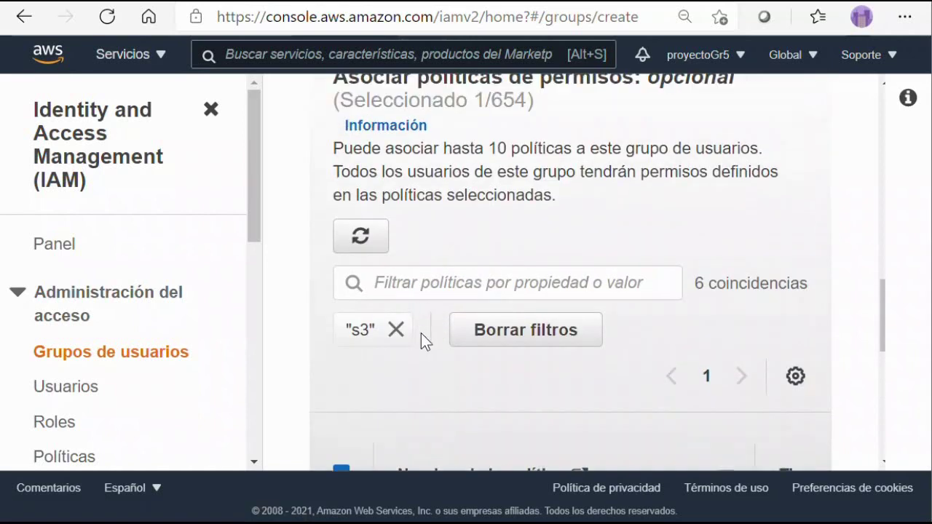
click(483, 283)
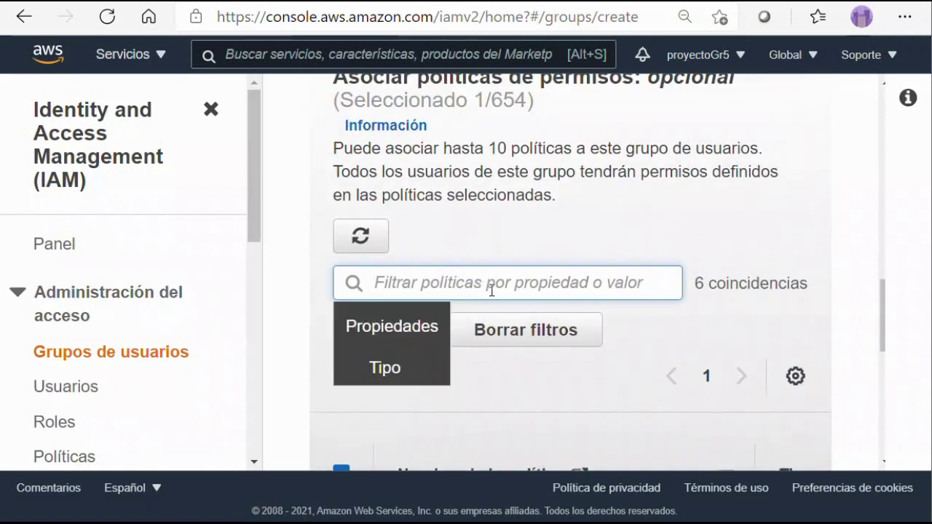
text(ec2)
key(Return)
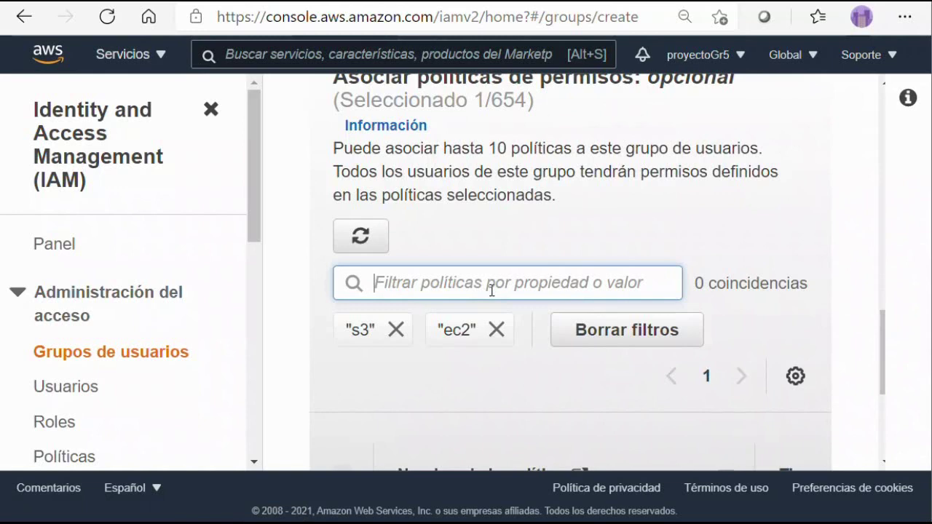
scroll(488, 298, down, 4)
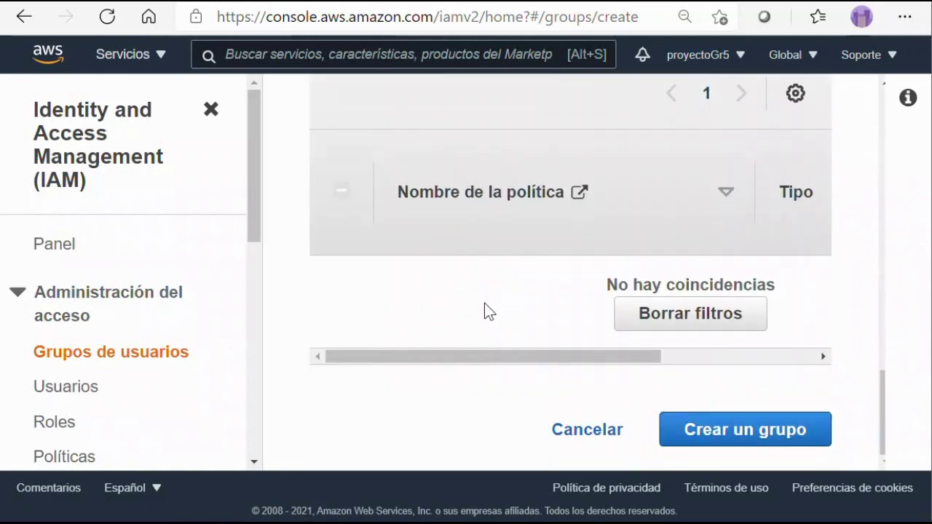
scroll(484, 303, up, 3)
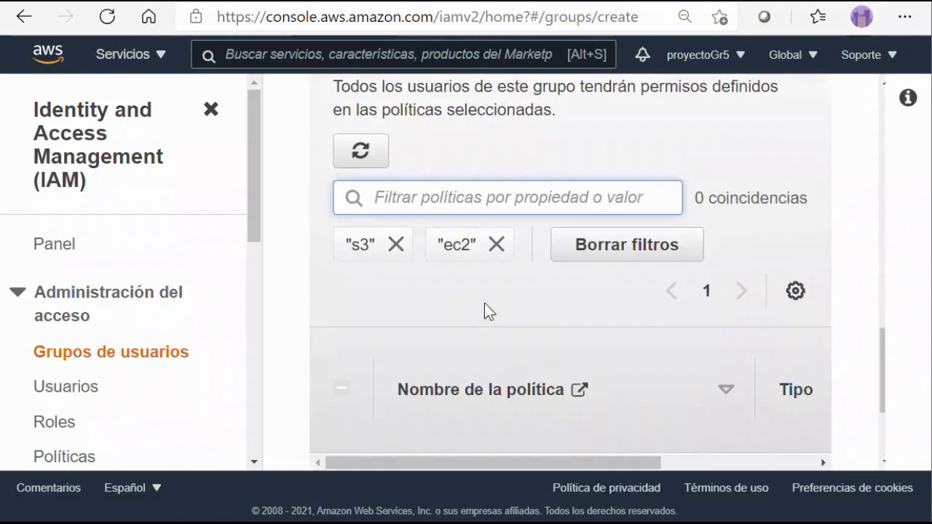
click(397, 246)
scroll(518, 320, down, 3)
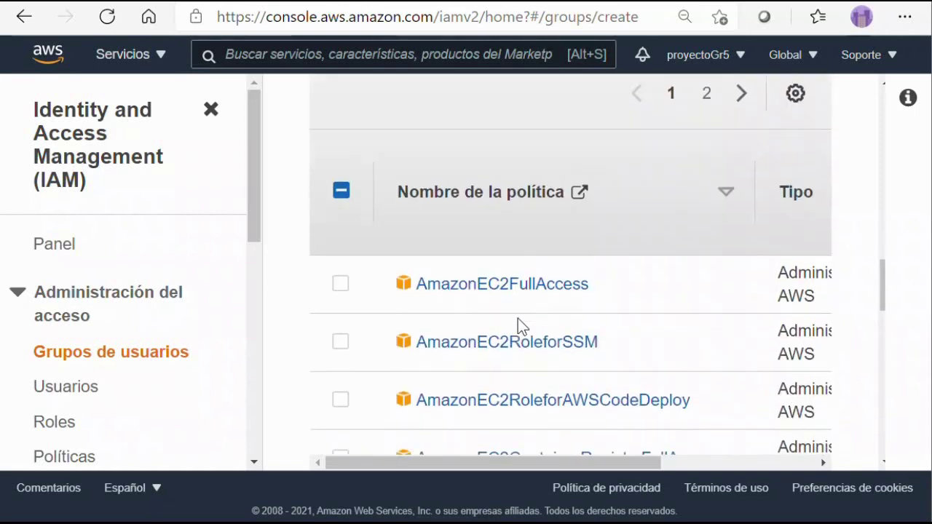
scroll(480, 359, down, 3)
scroll(452, 291, up, 2)
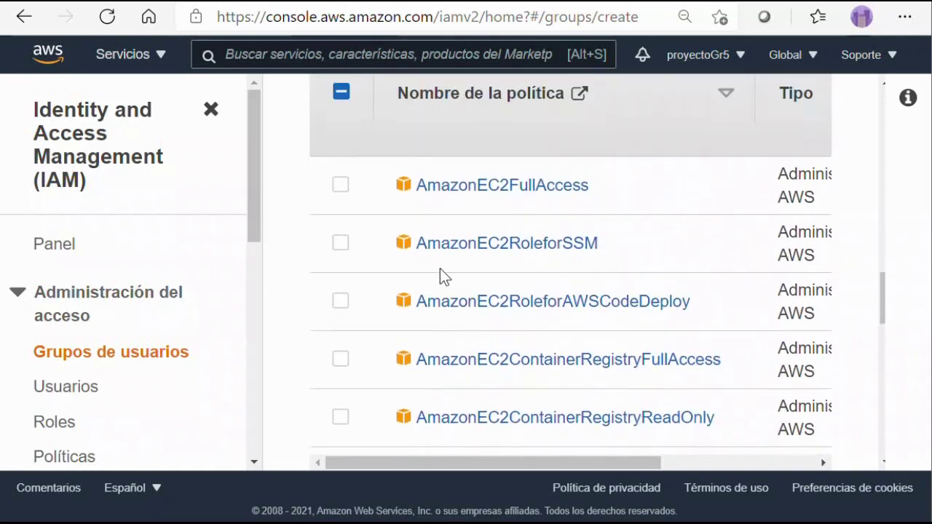
click(343, 187)
Create the implementadores group with the selected user and policies.
scroll(494, 272, down, 5)
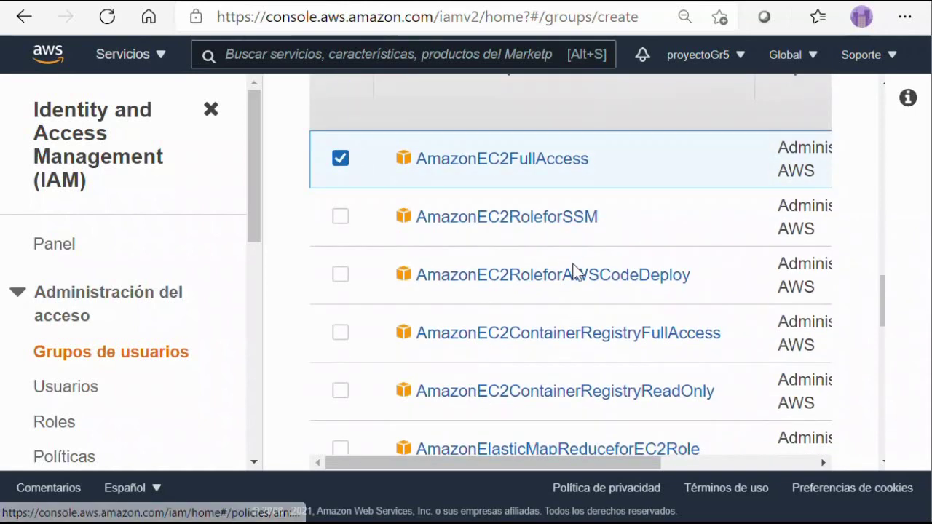
scroll(575, 288, down, 10)
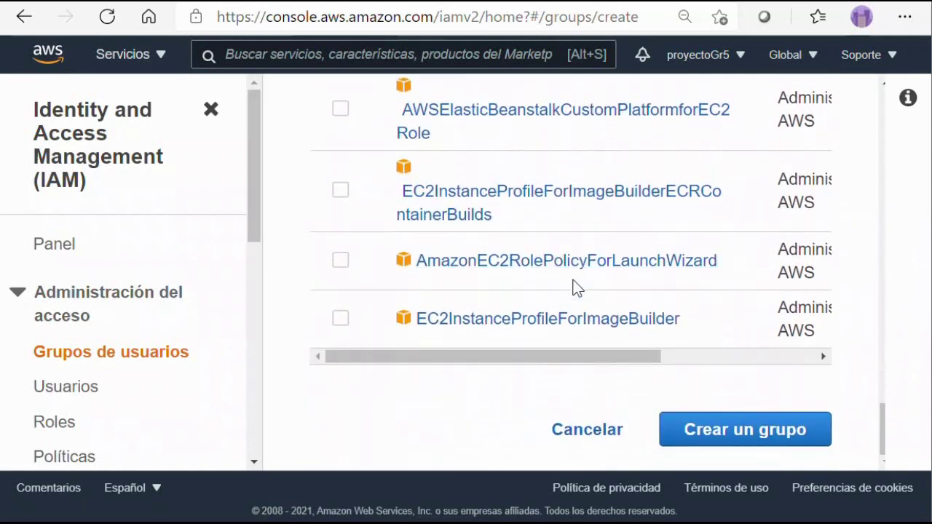
click(739, 433)
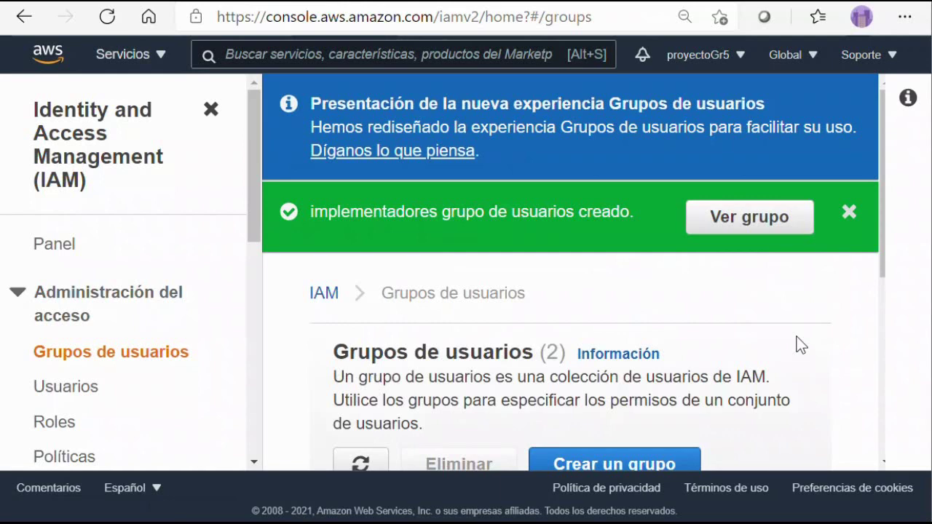
Scroll the user groups table back left and open the implementadores group.
scroll(802, 345, down, 1)
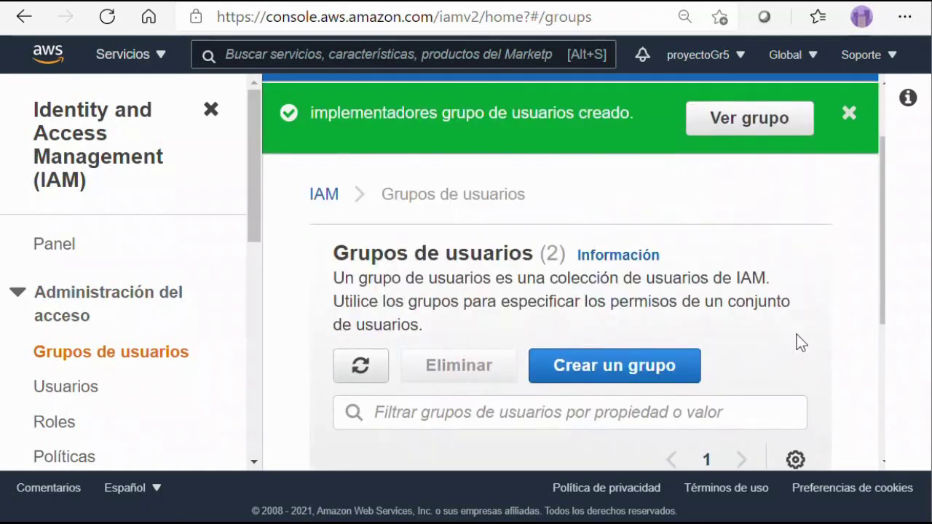
scroll(841, 325, down, 3)
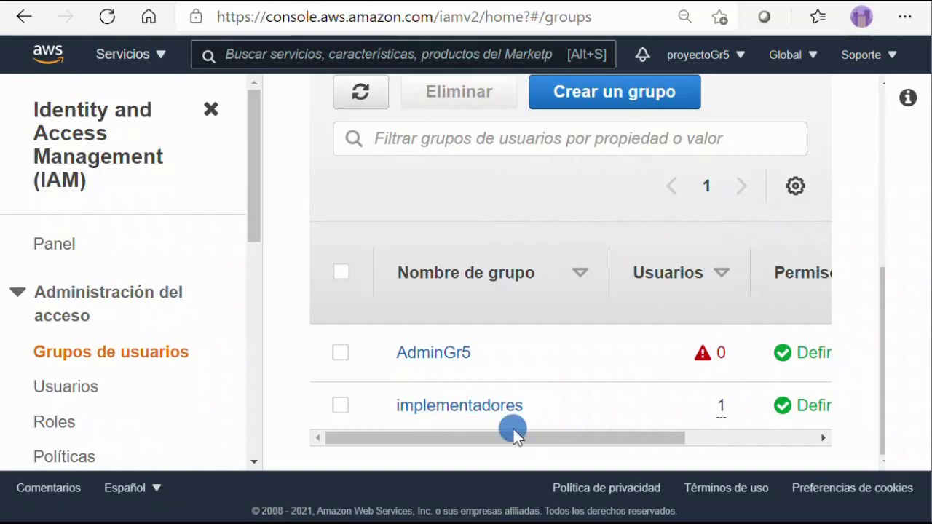
drag(514, 433, 698, 438)
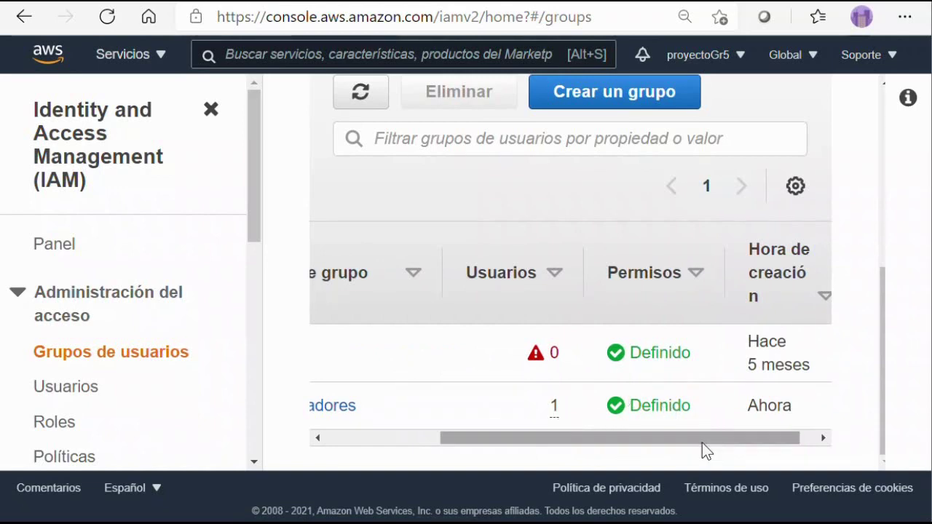
drag(702, 443, 430, 437)
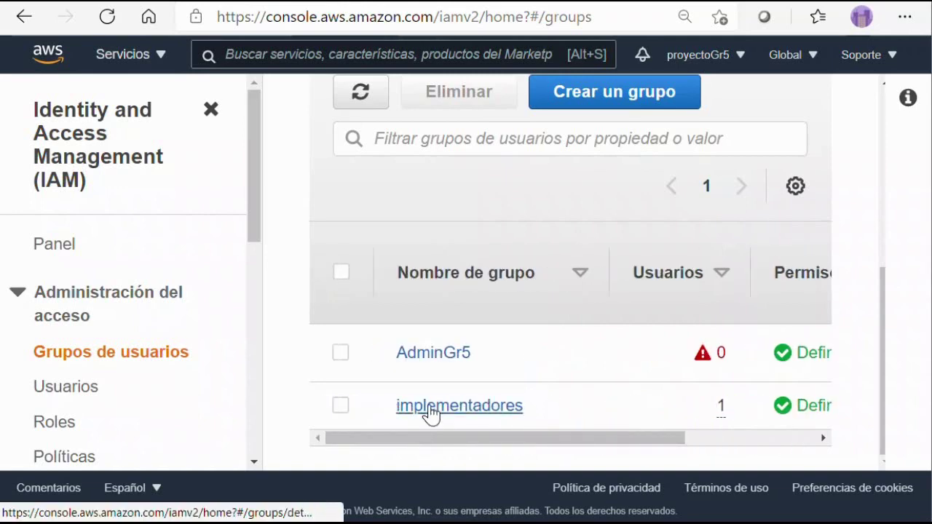
click(493, 411)
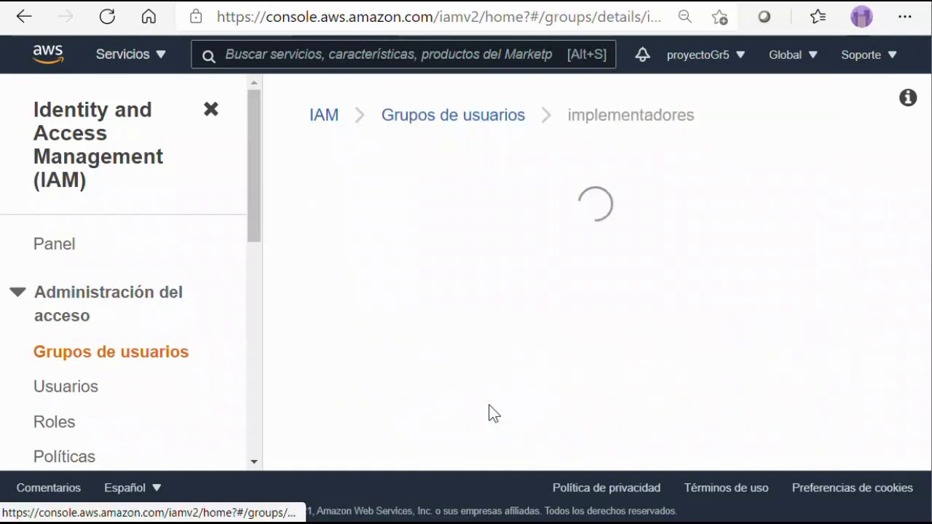
scroll(536, 392, down, 2)
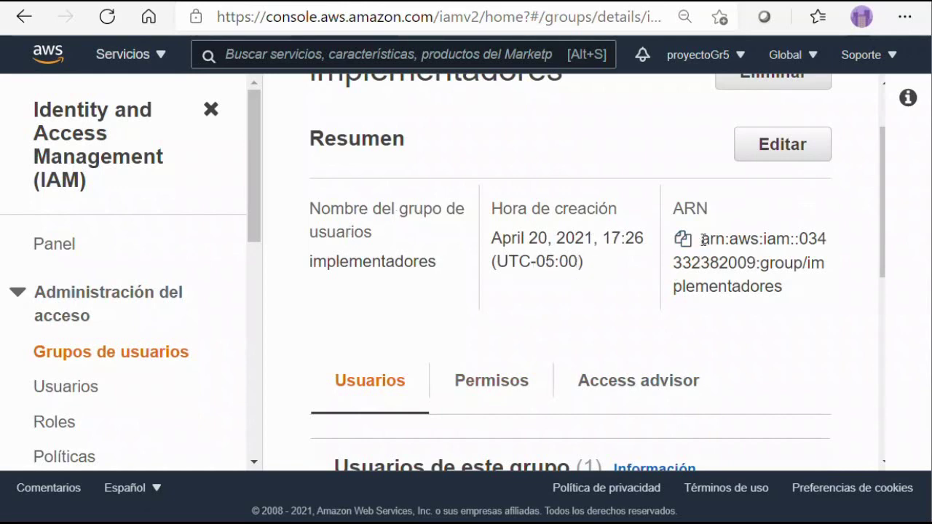
drag(701, 239, 789, 290)
click(801, 295)
drag(707, 242, 784, 275)
click(759, 217)
drag(701, 238, 793, 296)
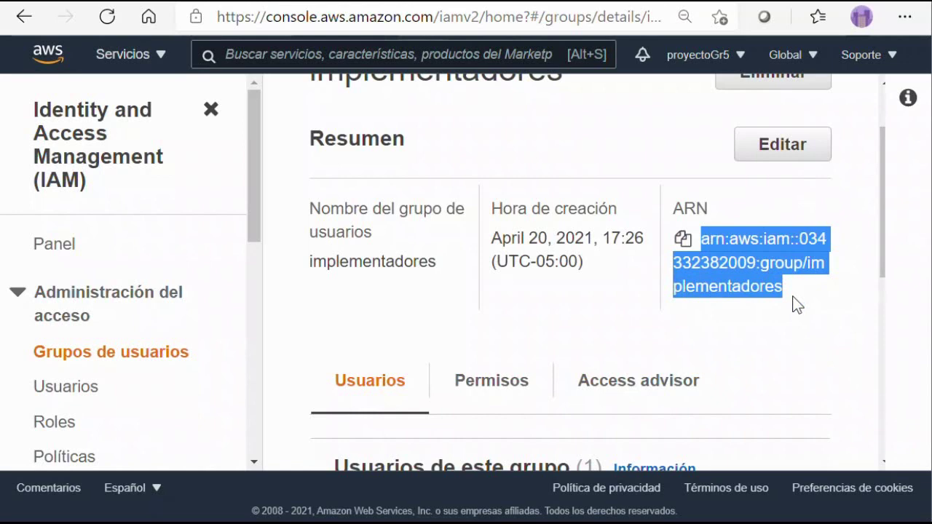
click(550, 169)
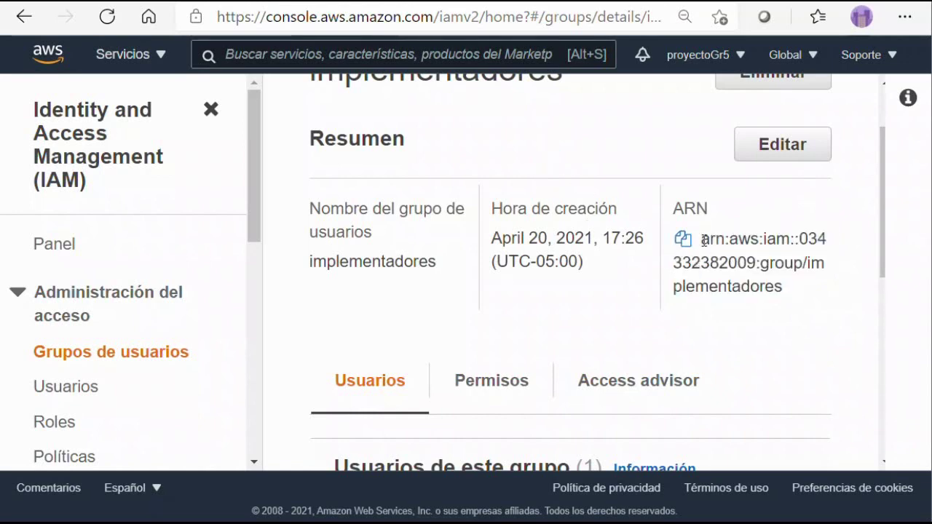
drag(705, 238, 795, 287)
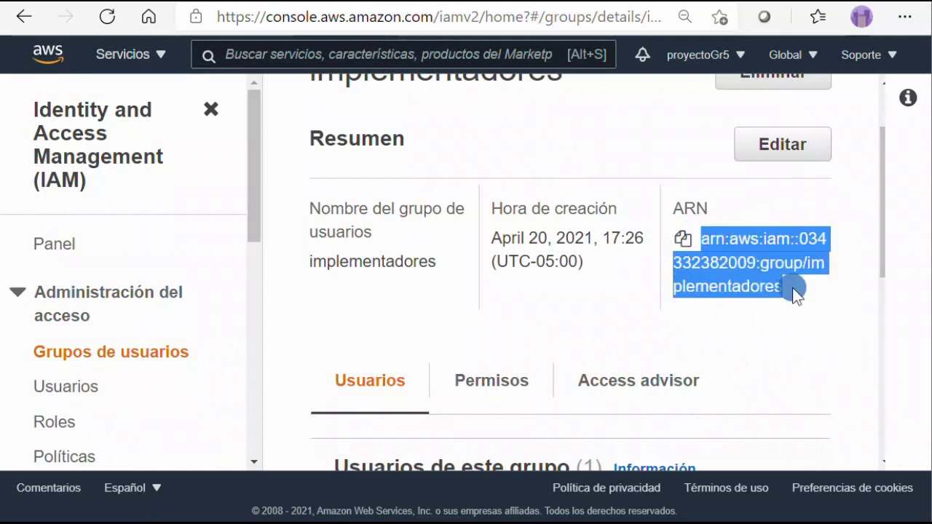
click(799, 298)
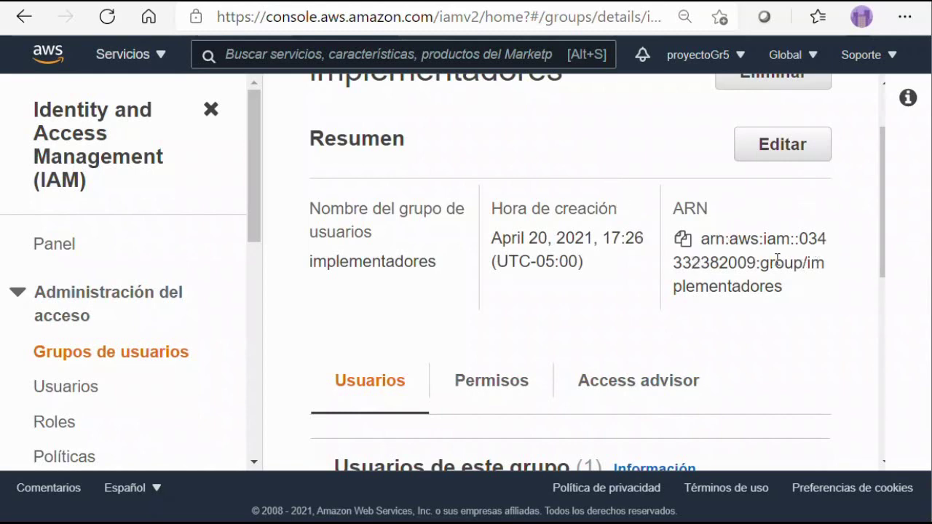
scroll(801, 321, down, 1)
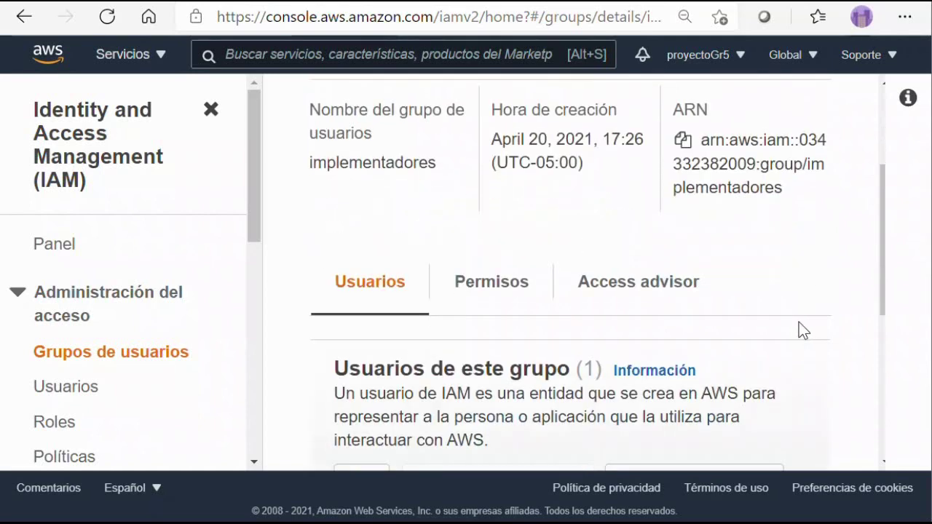
scroll(775, 314, up, 1)
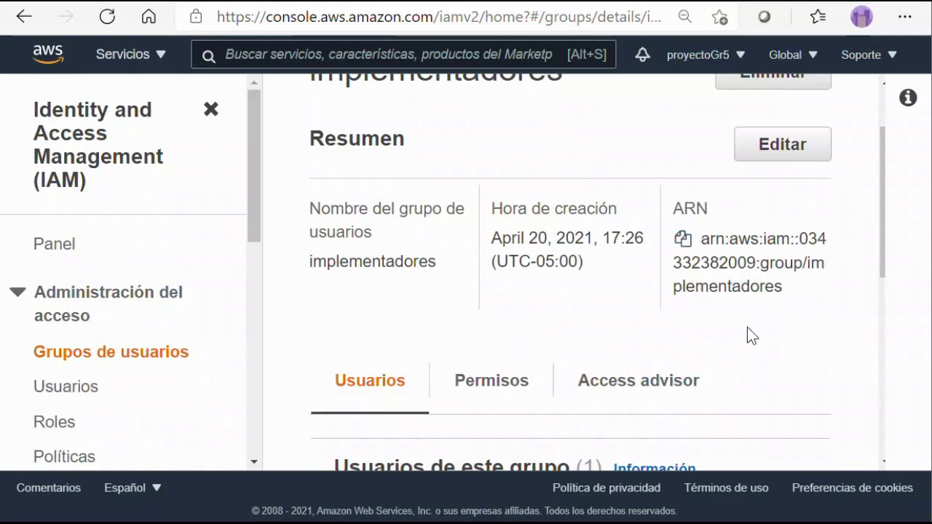
scroll(748, 328, down, 3)
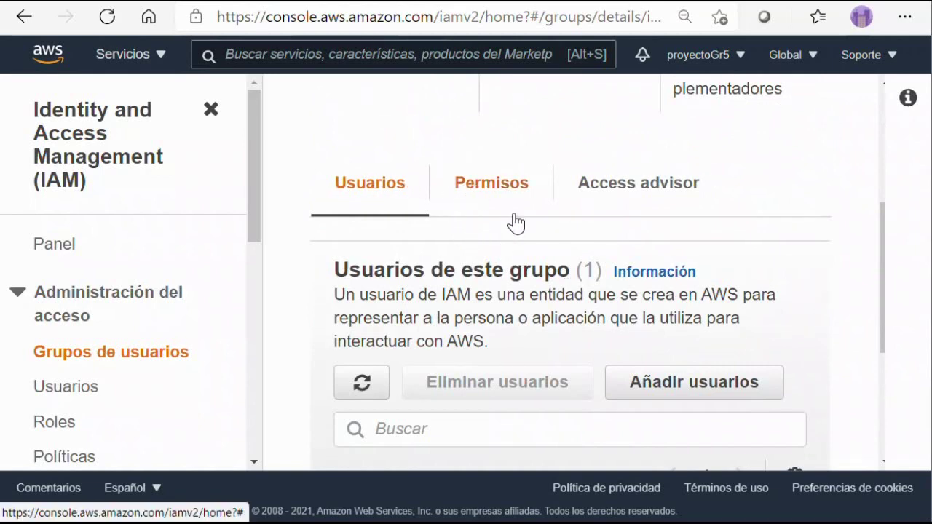
scroll(689, 305, down, 4)
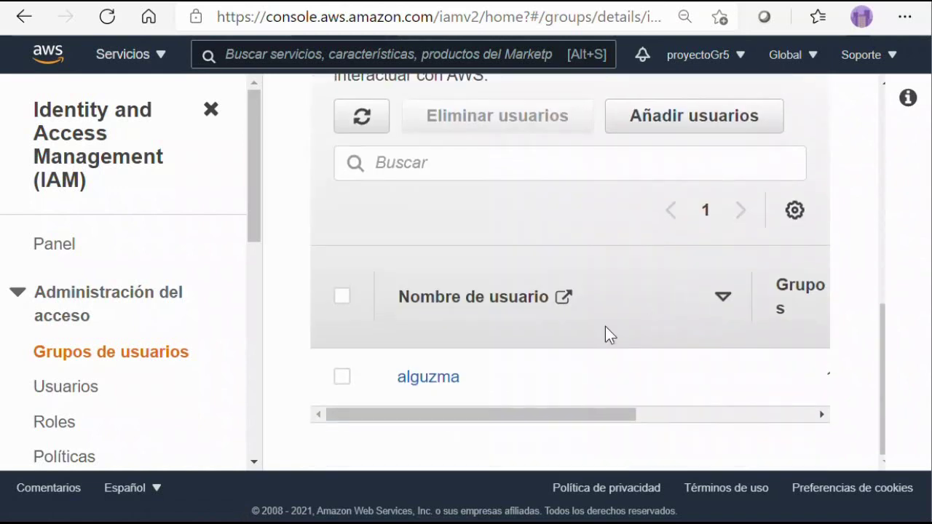
scroll(447, 370, up, 3)
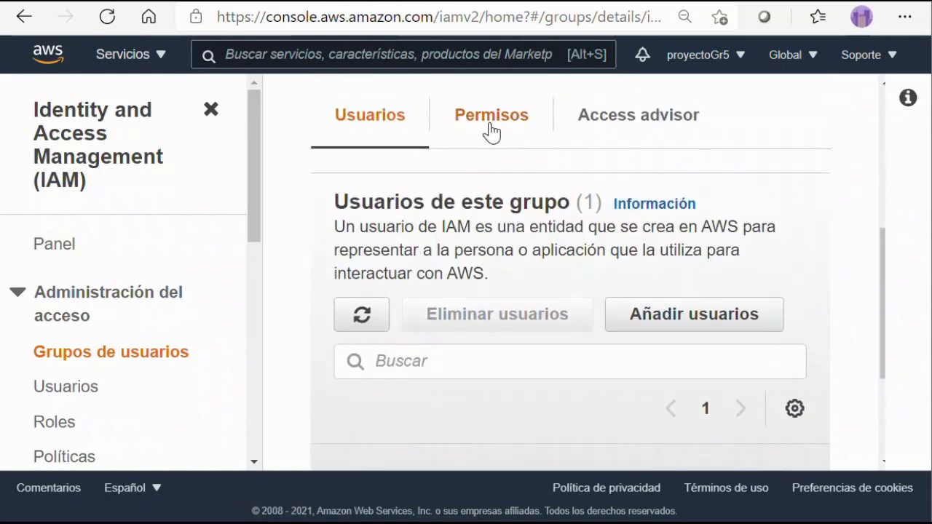
View the Permisos tab showing AmazonEC2FullAccess and AmazonS3FullAccess attached.
click(489, 130)
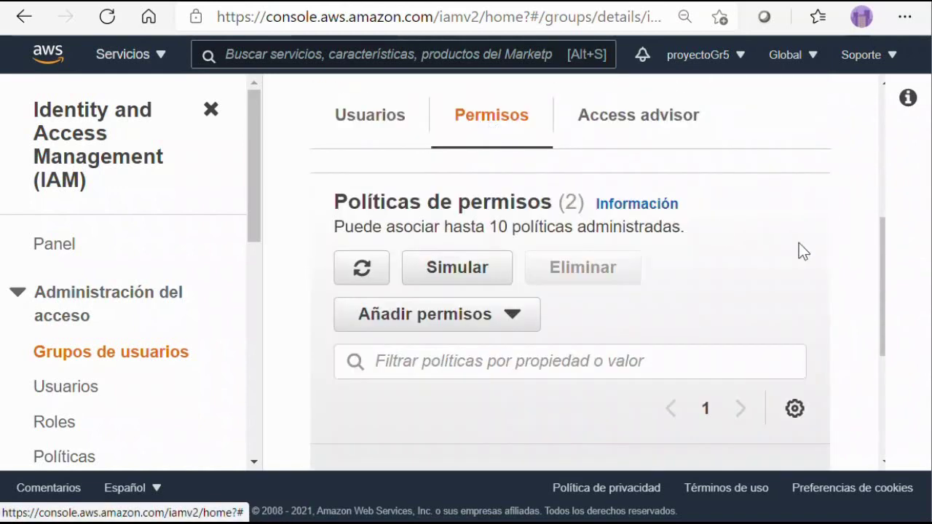
scroll(810, 252, down, 3)
scroll(814, 252, down, 1)
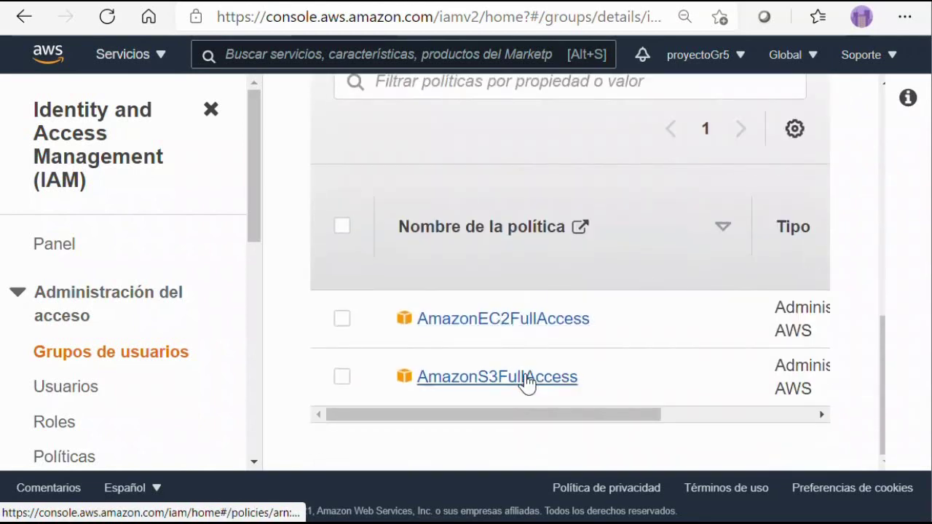
scroll(659, 378, up, 5)
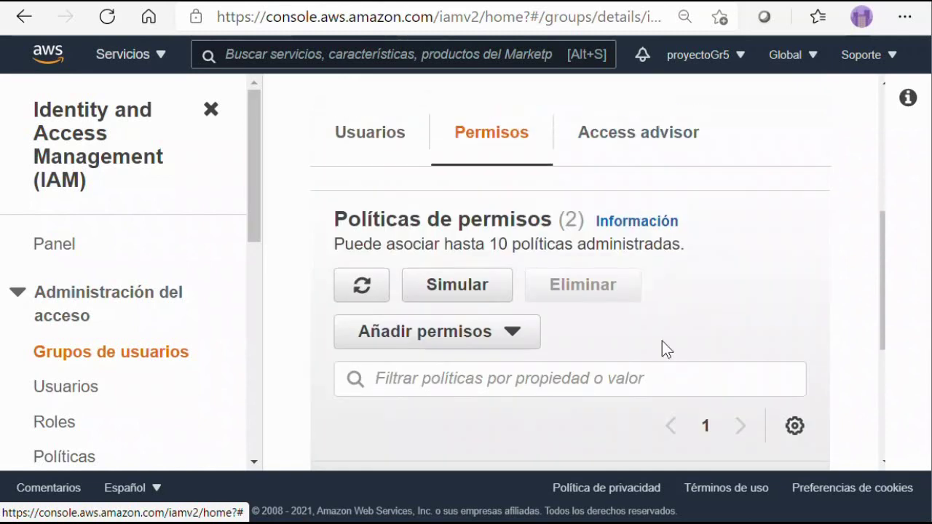
Review the six allowed services in Access advisor, then return to the IAM dashboard.
click(642, 248)
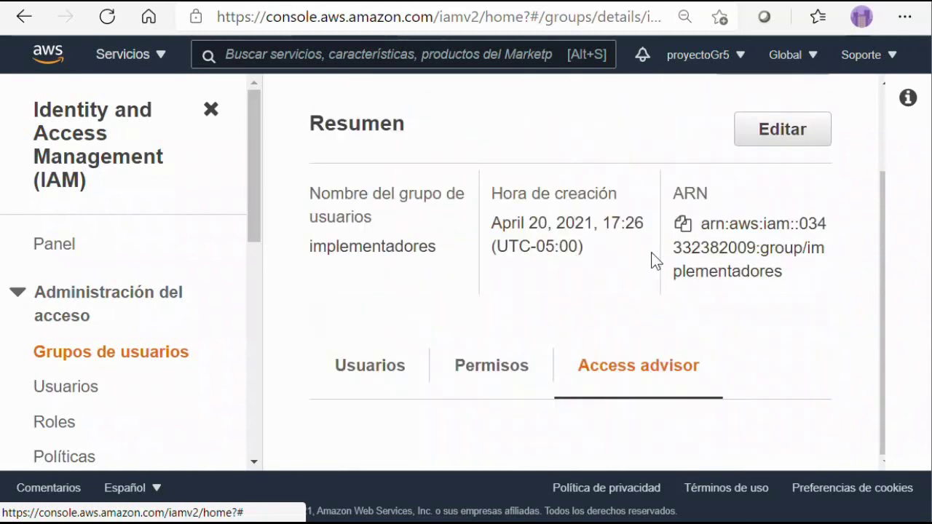
scroll(656, 261, down, 3)
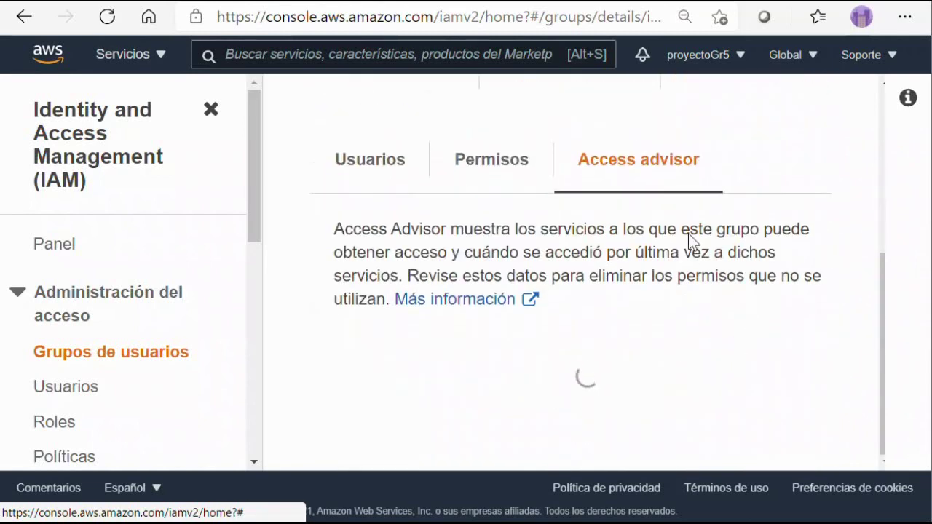
scroll(749, 274, down, 1)
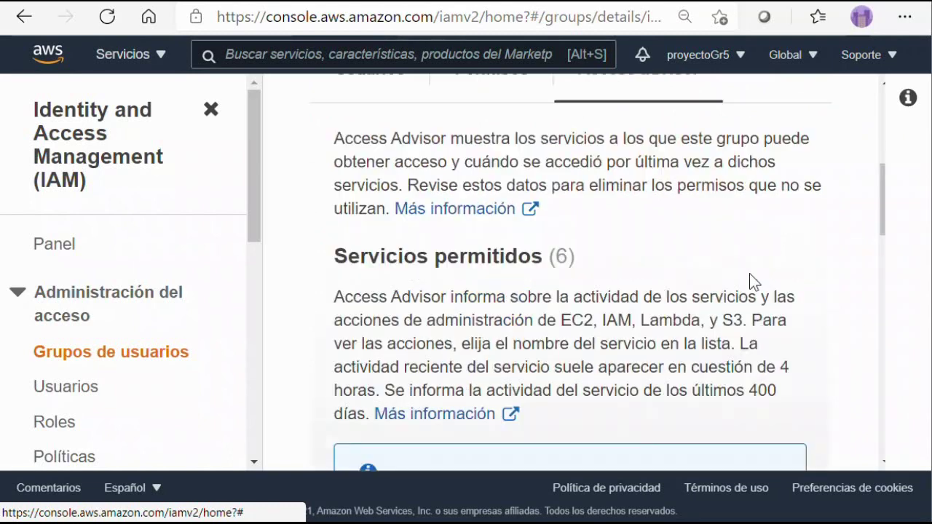
scroll(750, 273, down, 2)
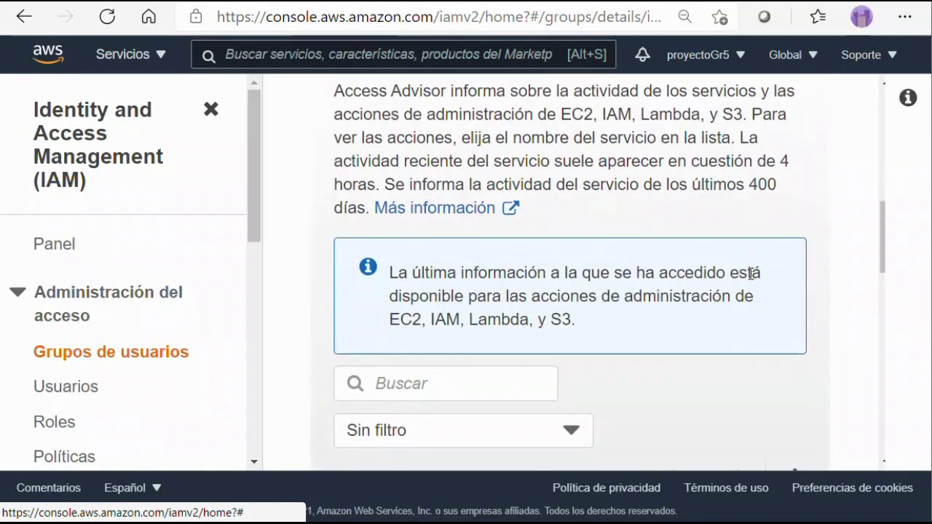
scroll(751, 274, up, 1)
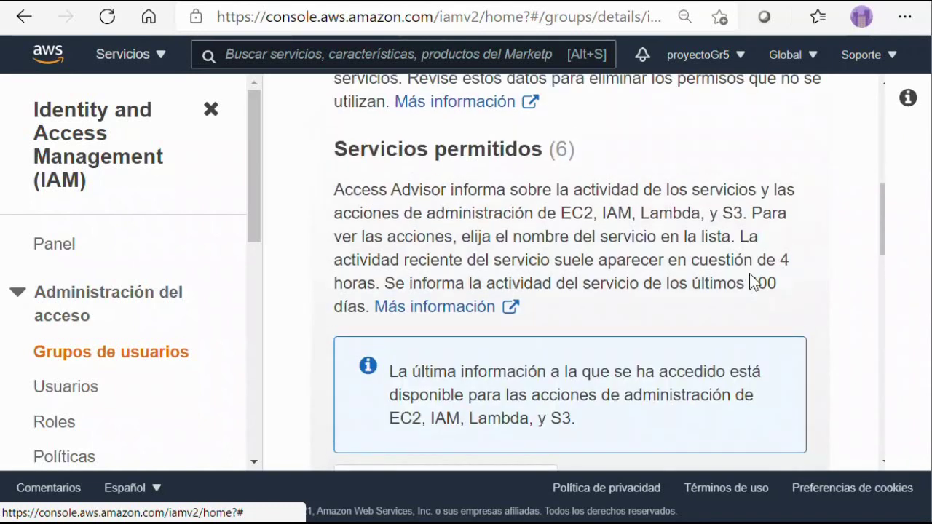
scroll(750, 273, up, 5)
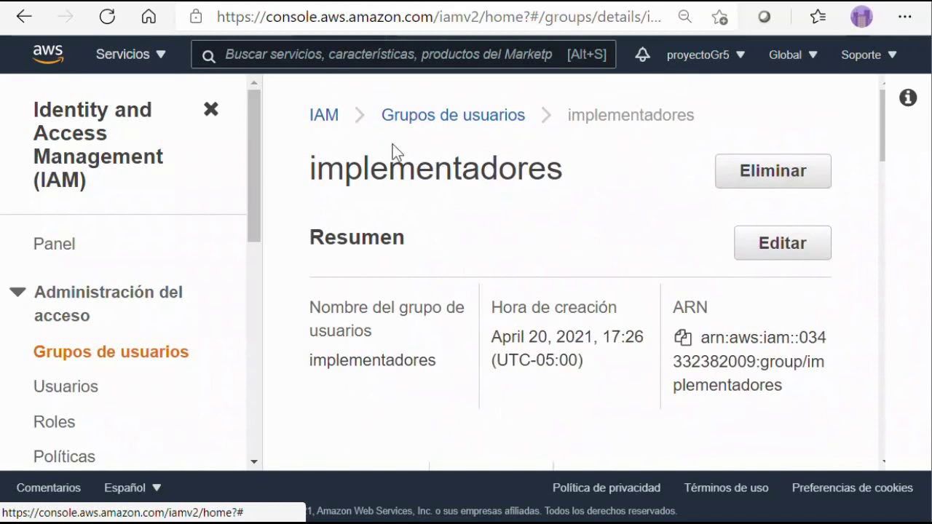
click(326, 118)
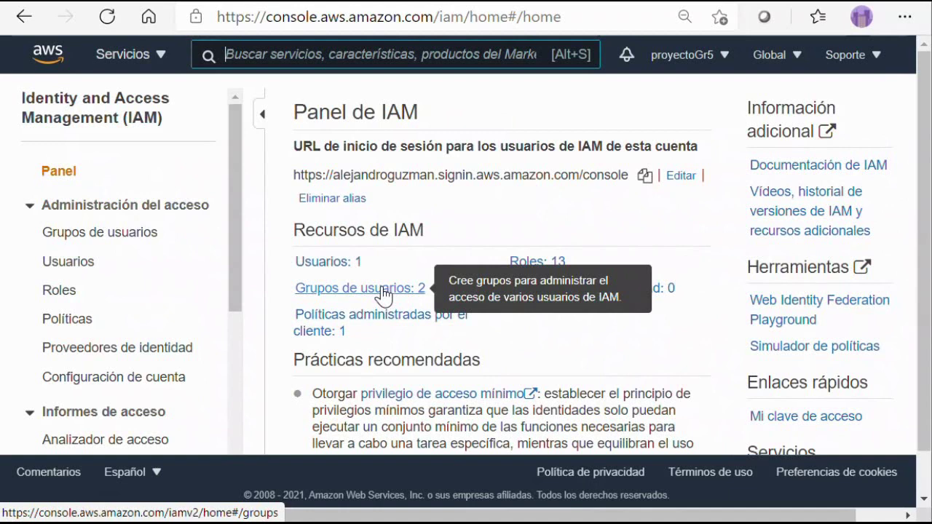
Check the User groups and Users lists, then go to the IAM Roles page.
click(375, 291)
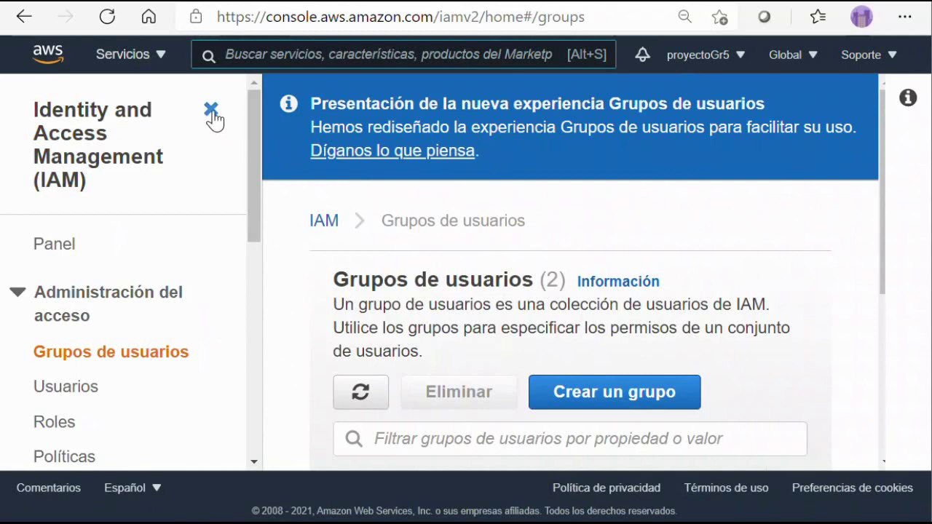
drag(258, 193, 258, 115)
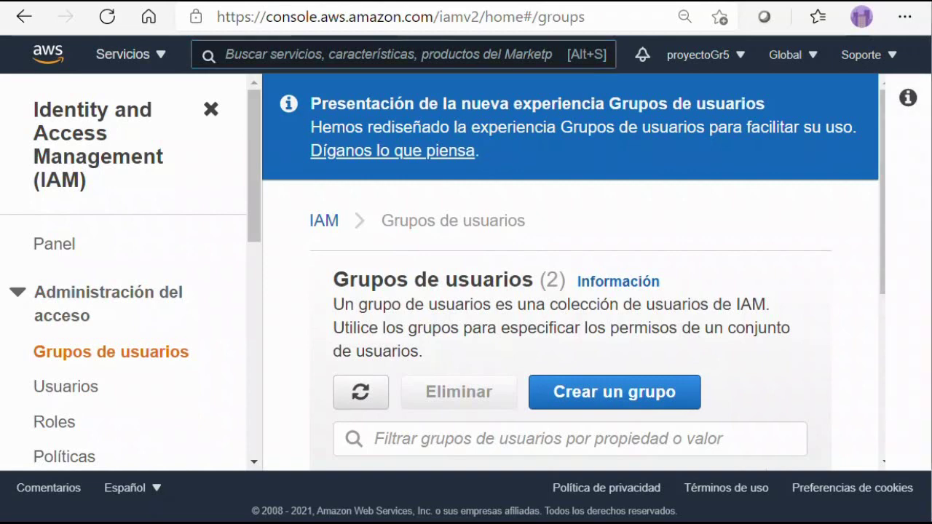
click(84, 393)
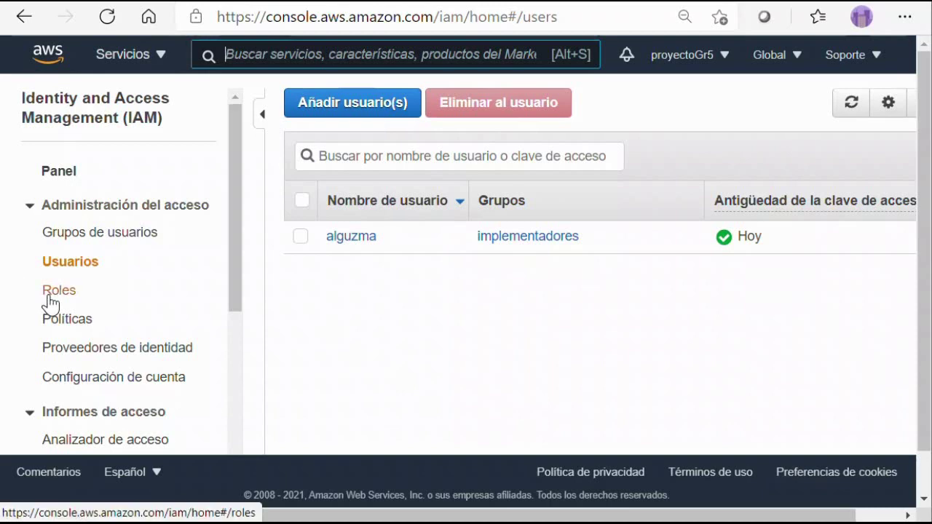
click(115, 234)
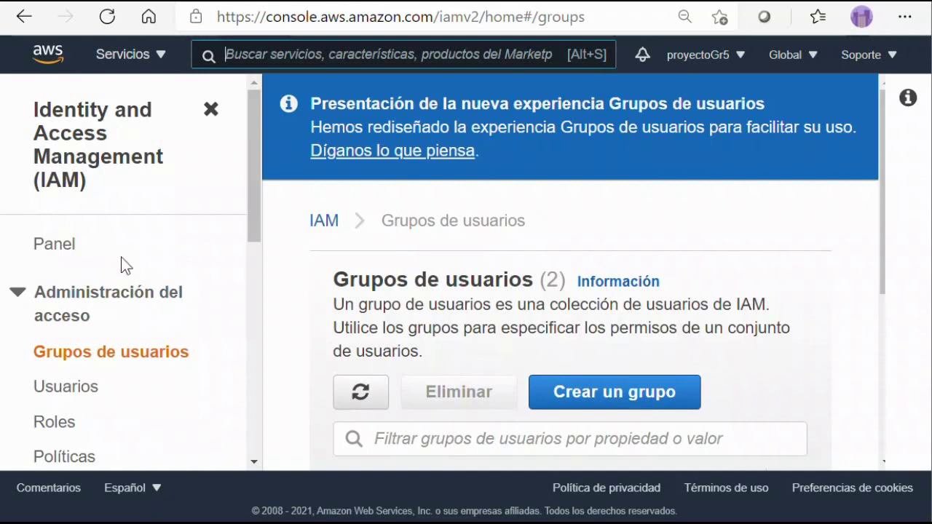
click(252, 224)
drag(252, 226, 253, 268)
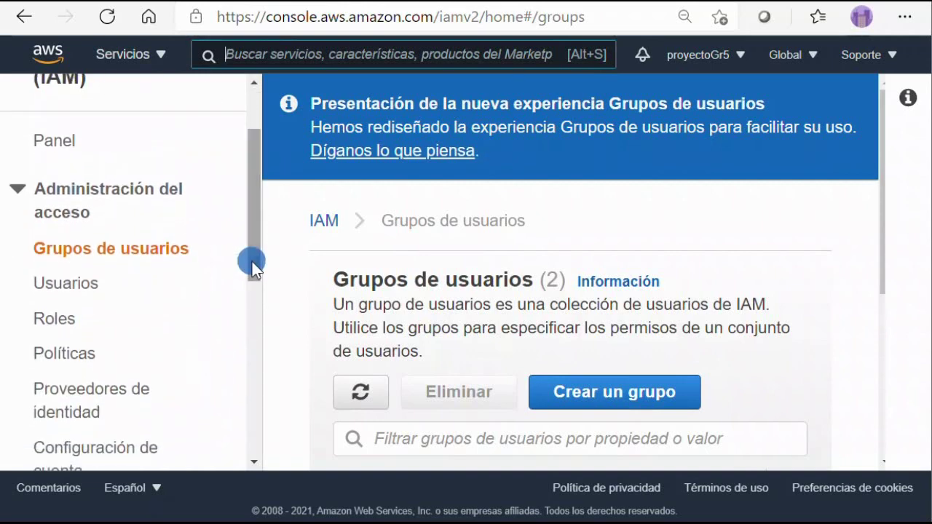
click(63, 326)
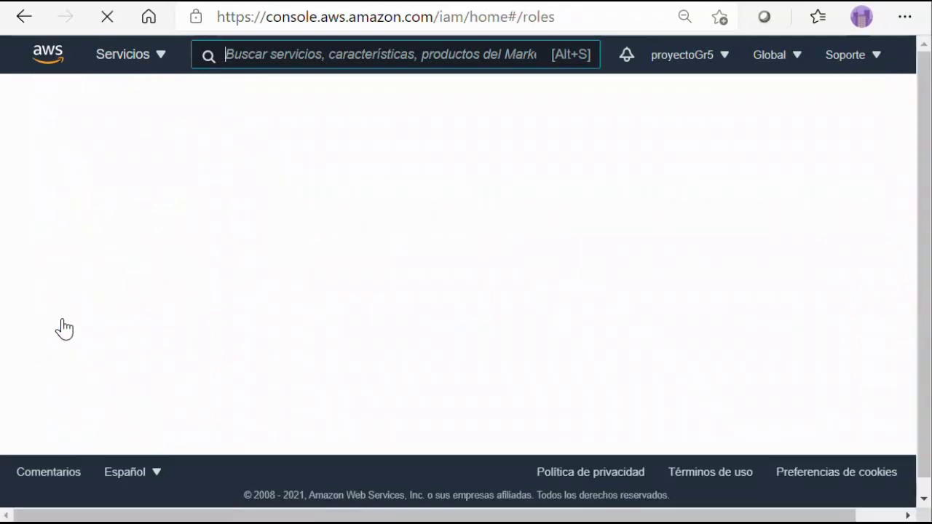
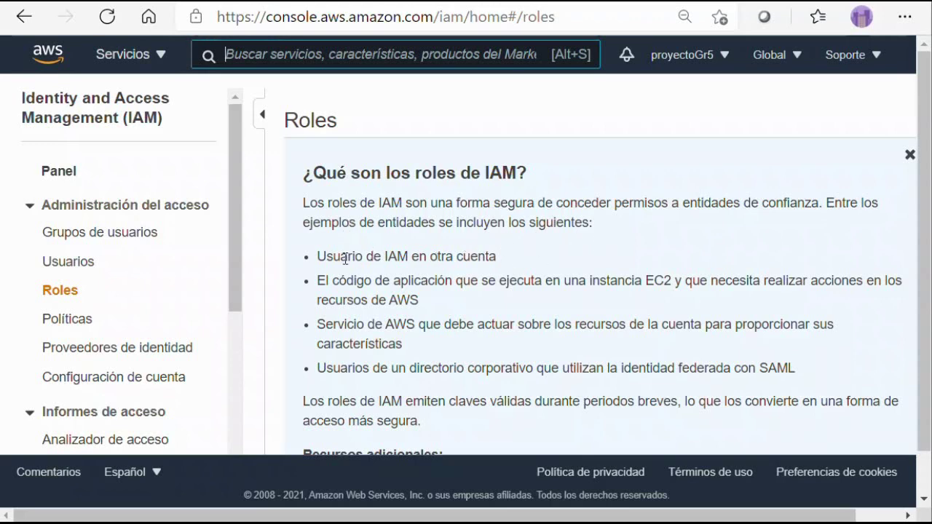
Highlight the Roles page bullets on other-account users, EC2 application code and AWS services.
drag(317, 259, 551, 264)
click(353, 278)
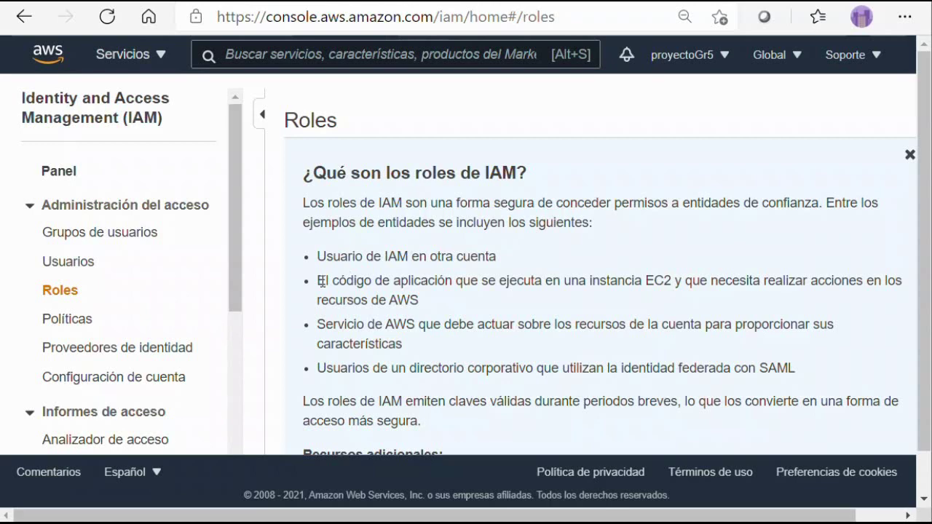
drag(319, 281, 680, 280)
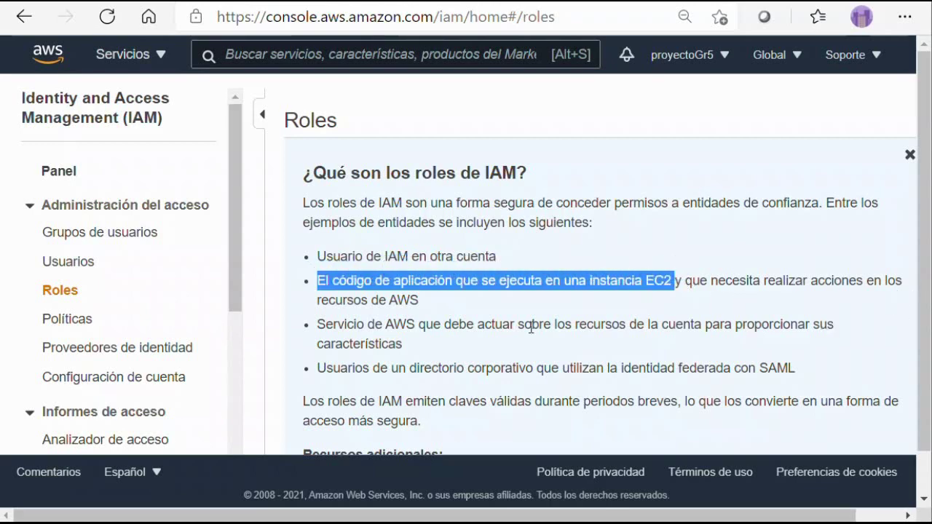
drag(320, 325, 849, 327)
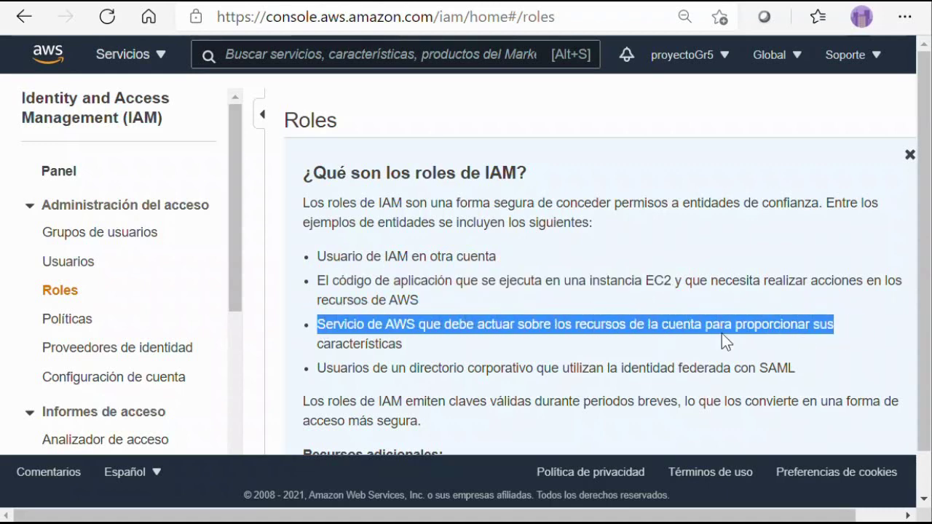
click(599, 332)
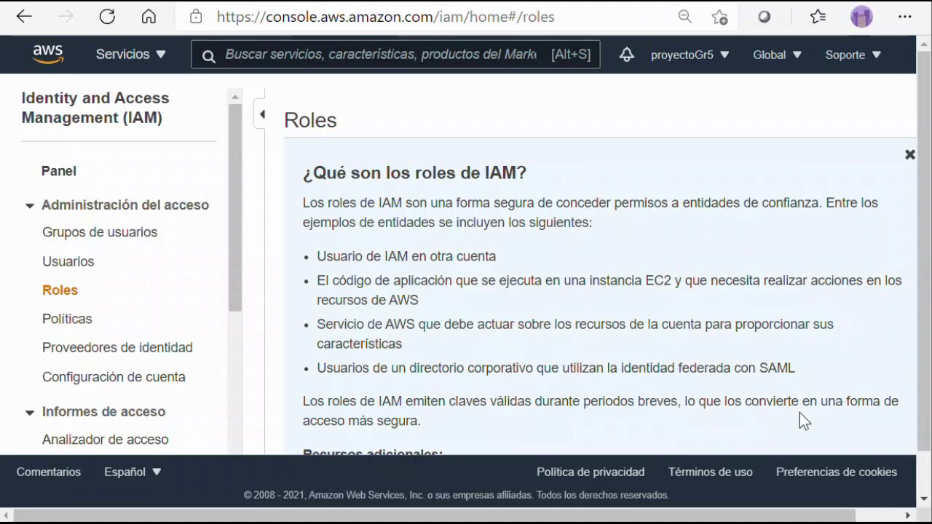
Start a new IAM role with AWS service as the trusted entity type.
scroll(526, 372, down, 3)
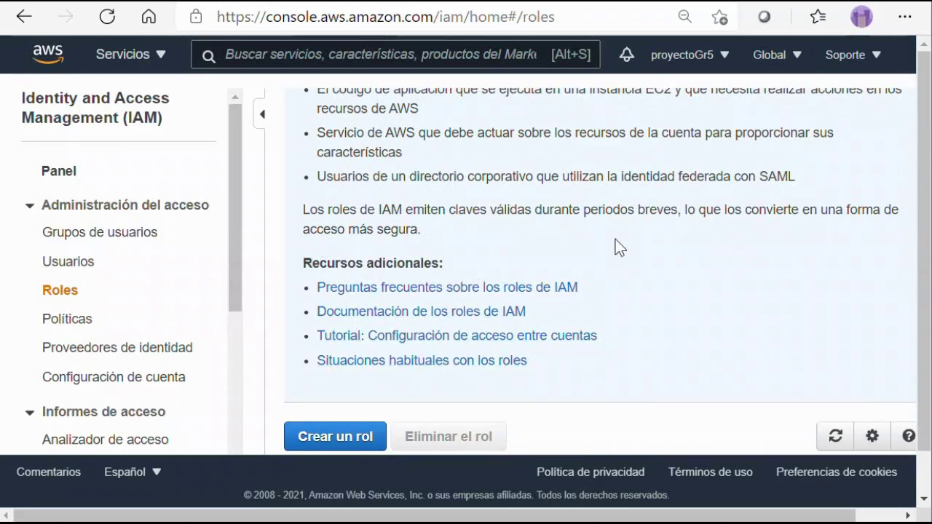
scroll(618, 247, up, 3)
scroll(618, 247, down, 3)
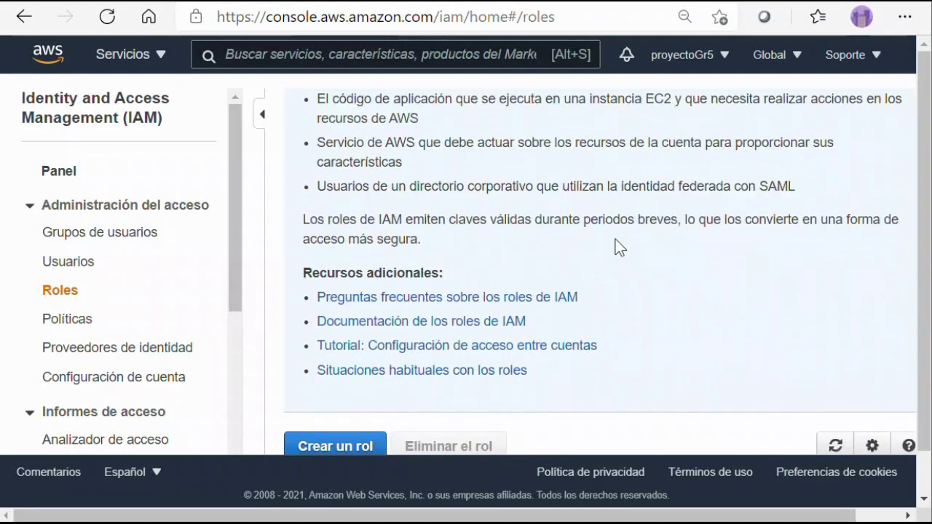
scroll(618, 246, up, 3)
scroll(618, 246, down, 5)
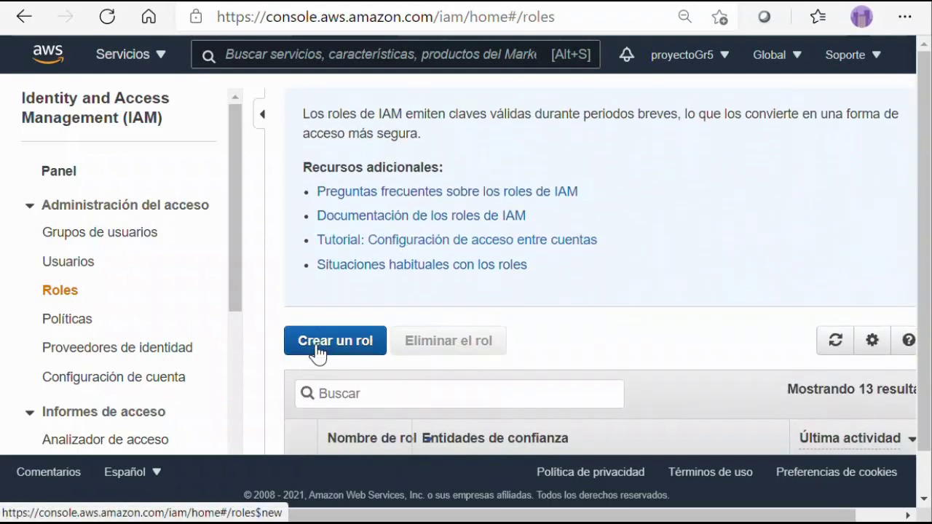
click(318, 349)
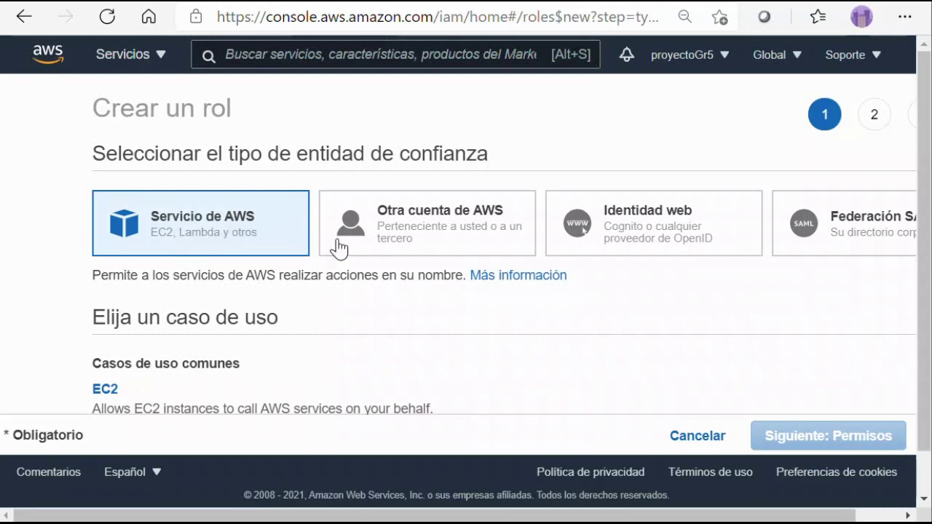
click(428, 243)
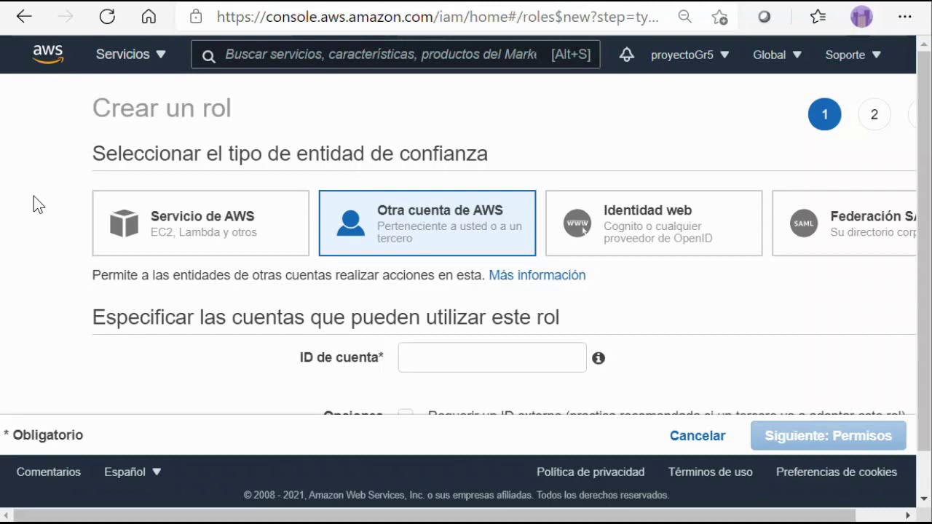
click(645, 230)
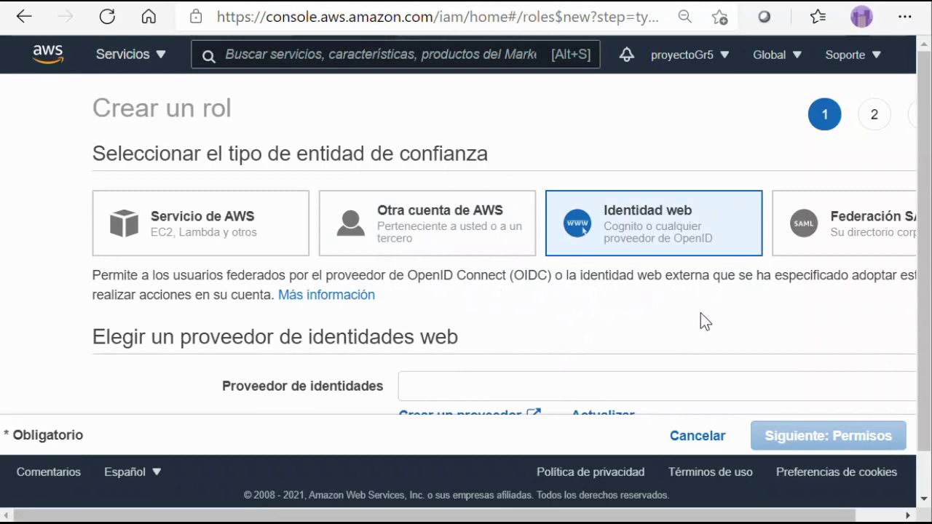
click(844, 244)
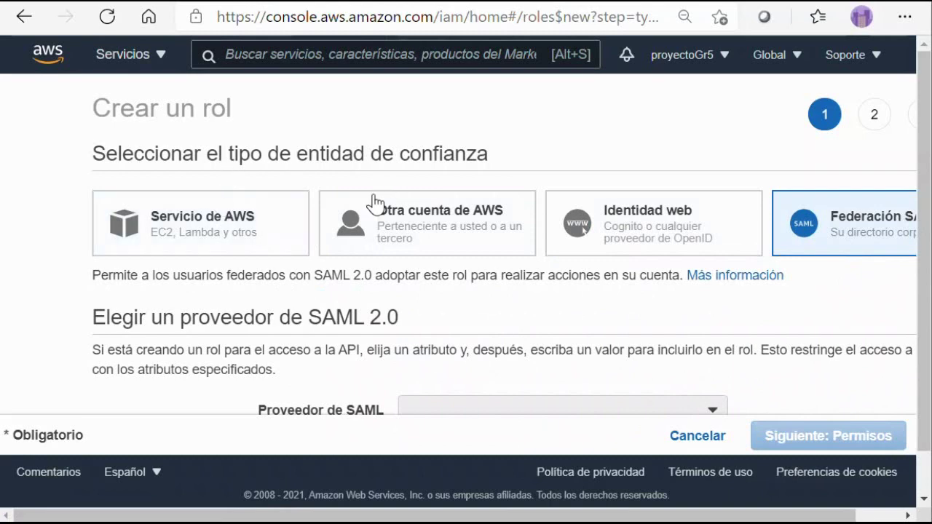
click(213, 219)
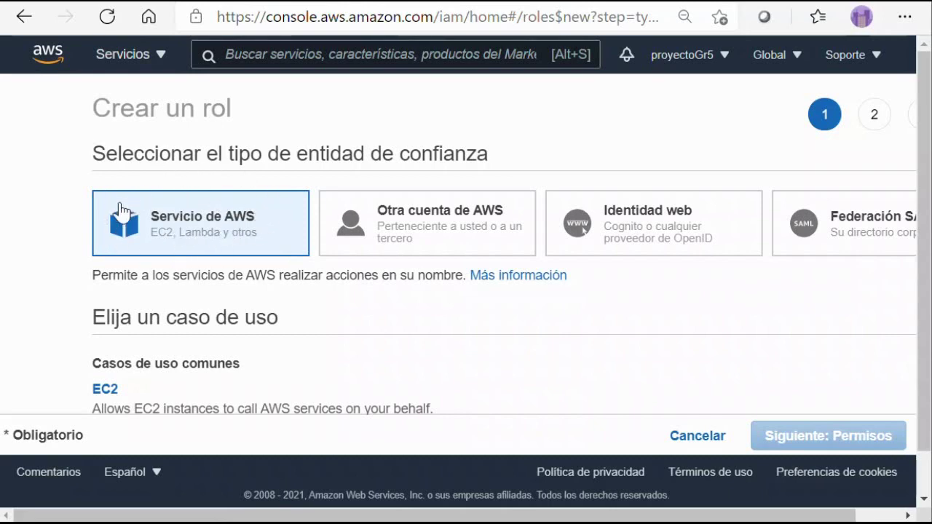
Select EC2 from the service list as the new role's use case.
scroll(80, 247, down, 4)
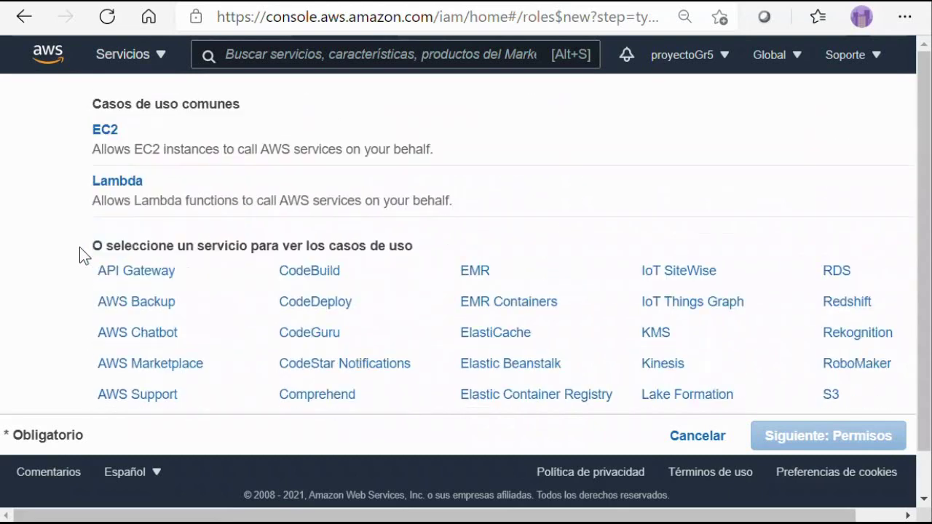
scroll(79, 247, up, 1)
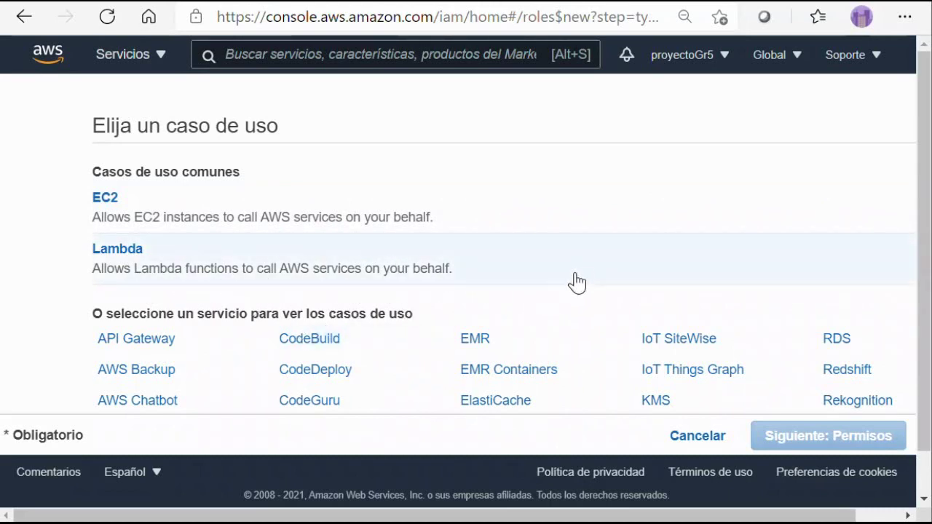
scroll(591, 273, down, 1)
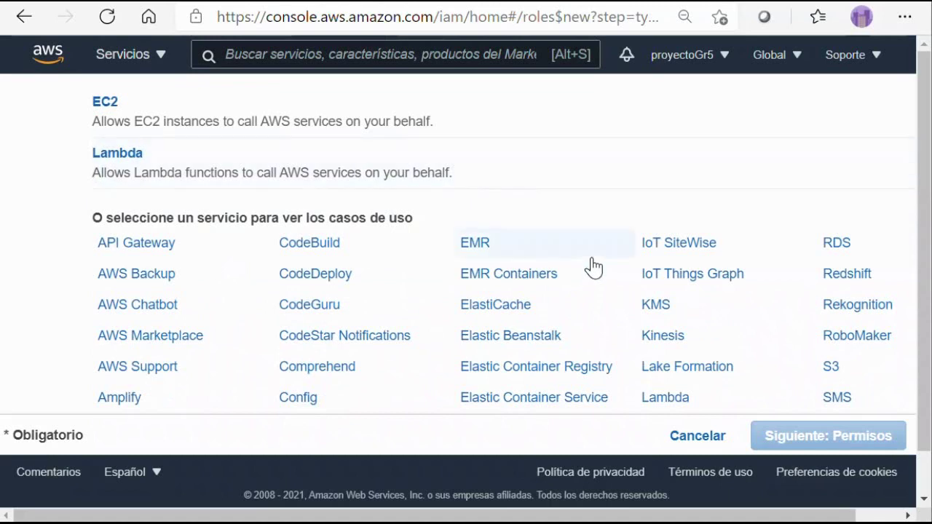
scroll(594, 264, down, 1)
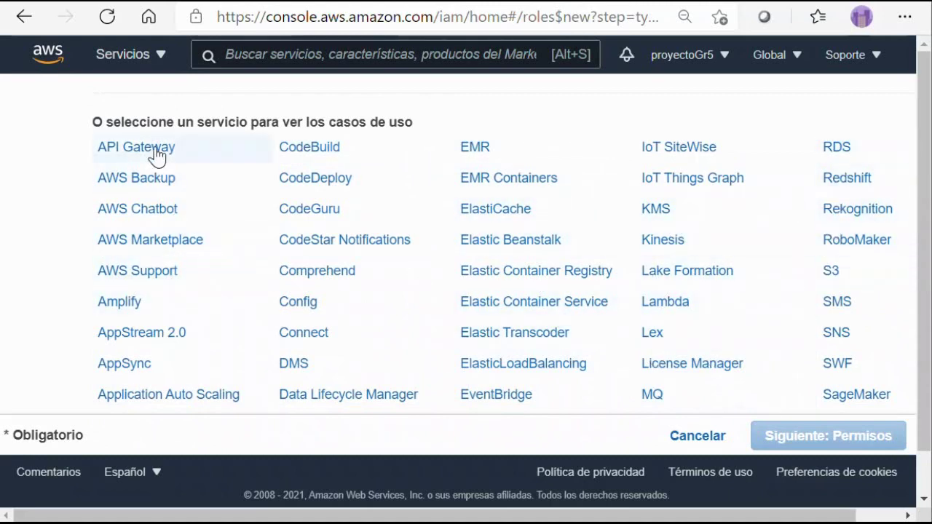
scroll(434, 407, down, 4)
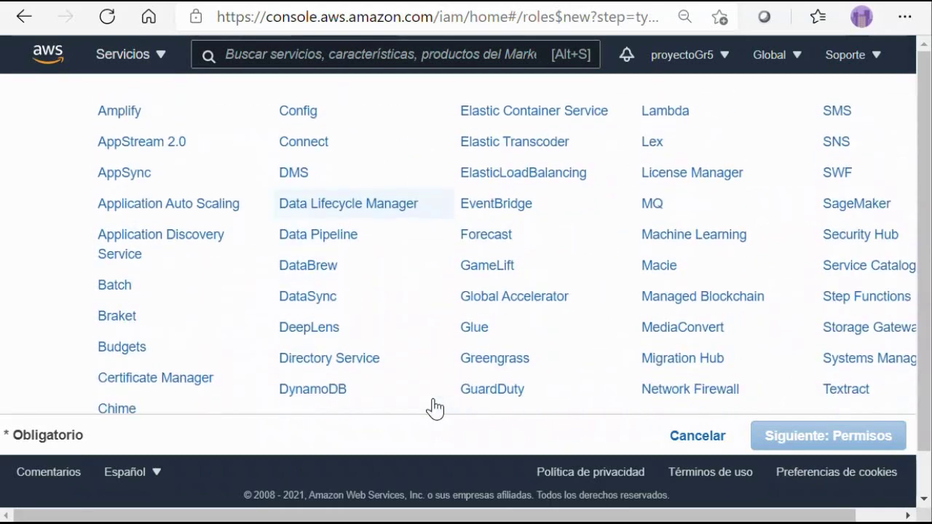
scroll(433, 406, down, 1)
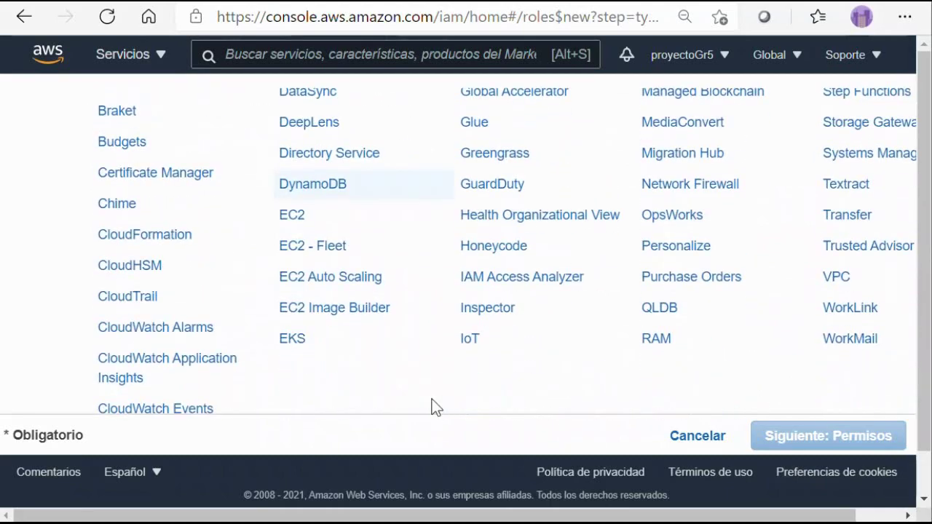
scroll(435, 408, up, 8)
scroll(433, 406, down, 1)
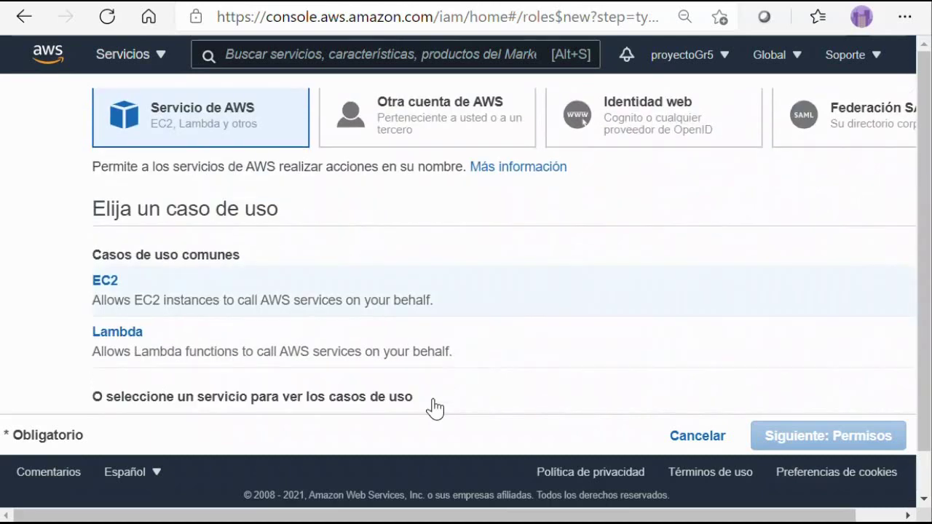
click(105, 288)
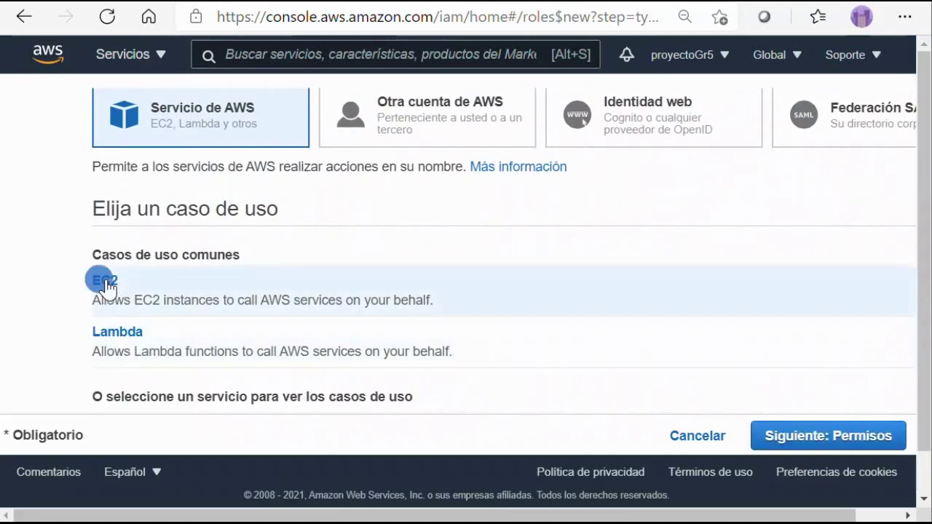
Move to permissions and filter the policy list by 'ec2', reviewing the 32 matches.
click(783, 436)
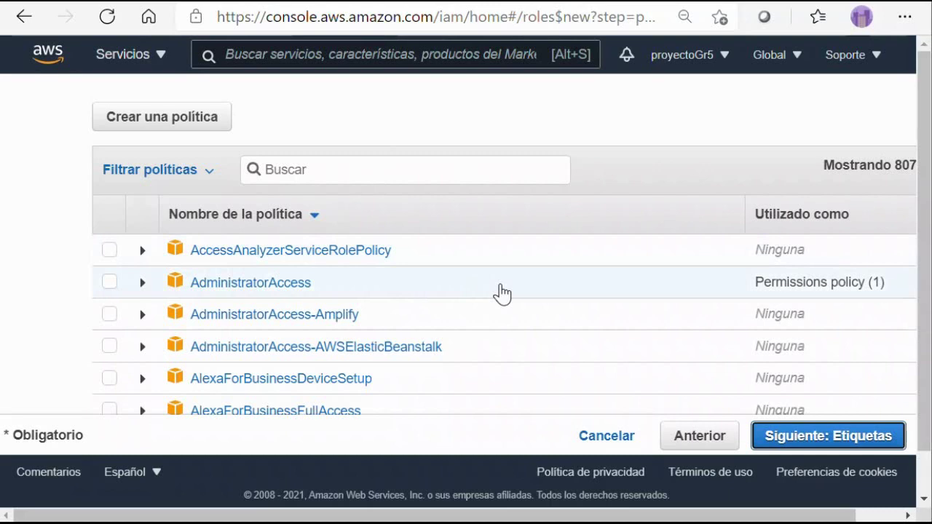
click(335, 169)
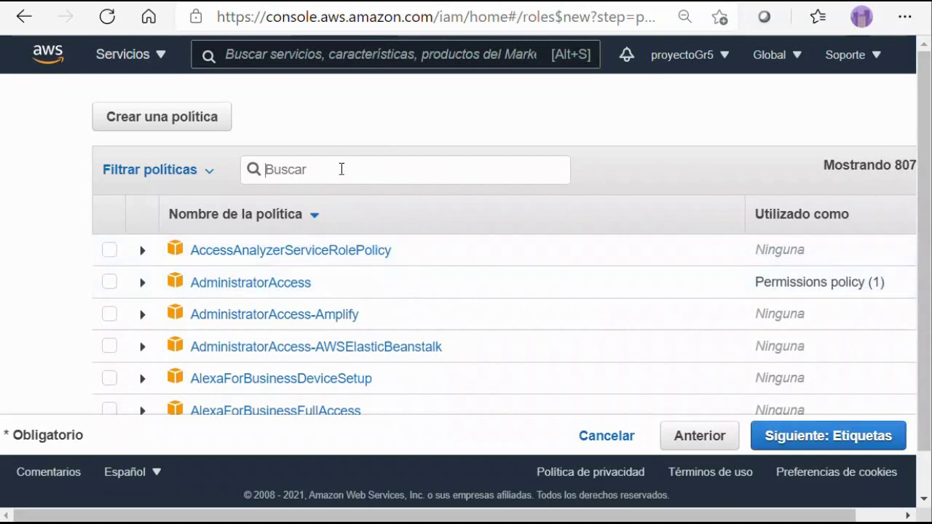
text(ec2)
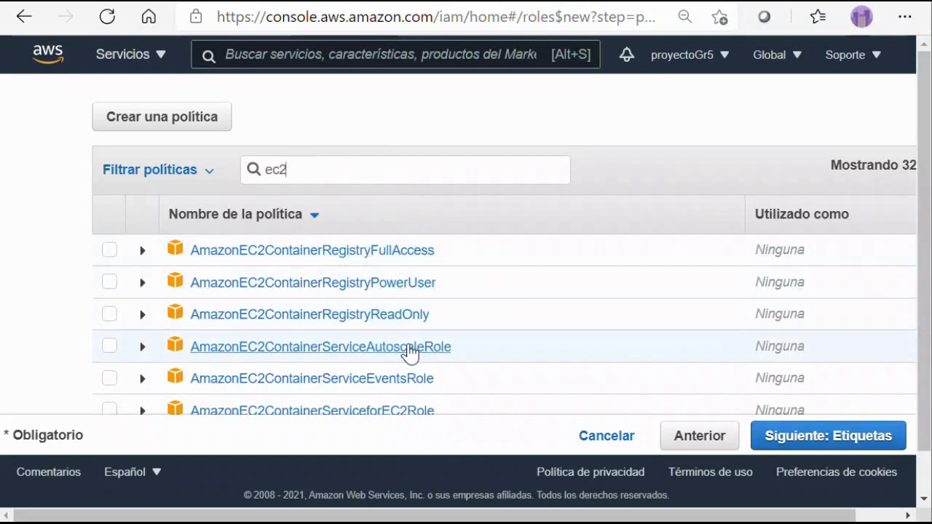
scroll(485, 322, down, 3)
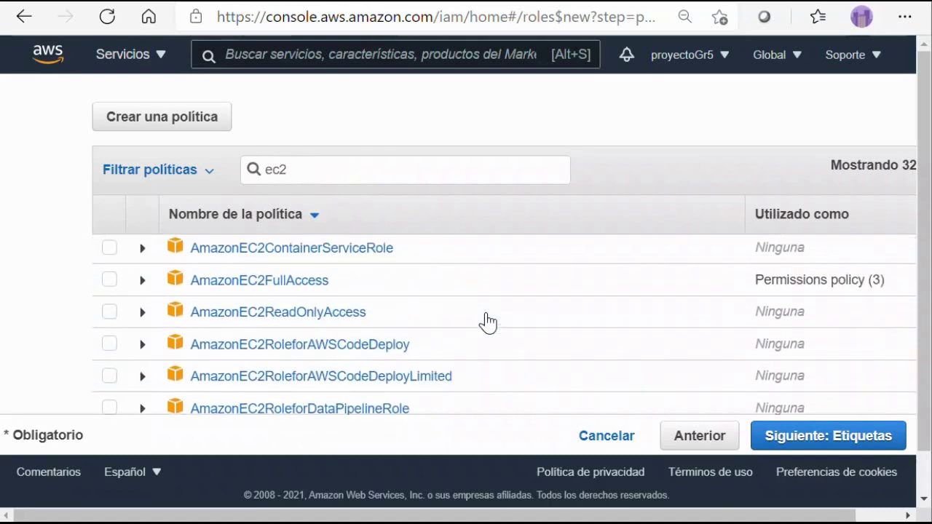
scroll(422, 322, down, 1)
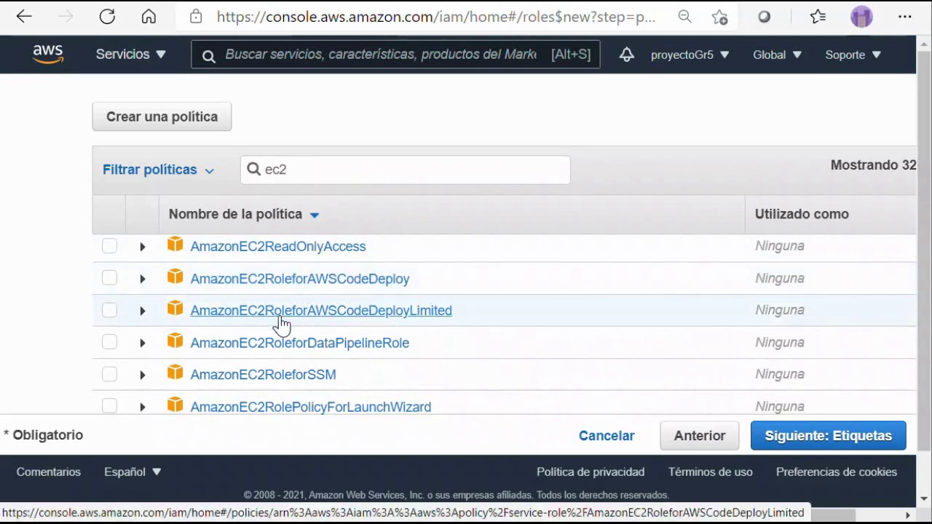
scroll(359, 353, down, 1)
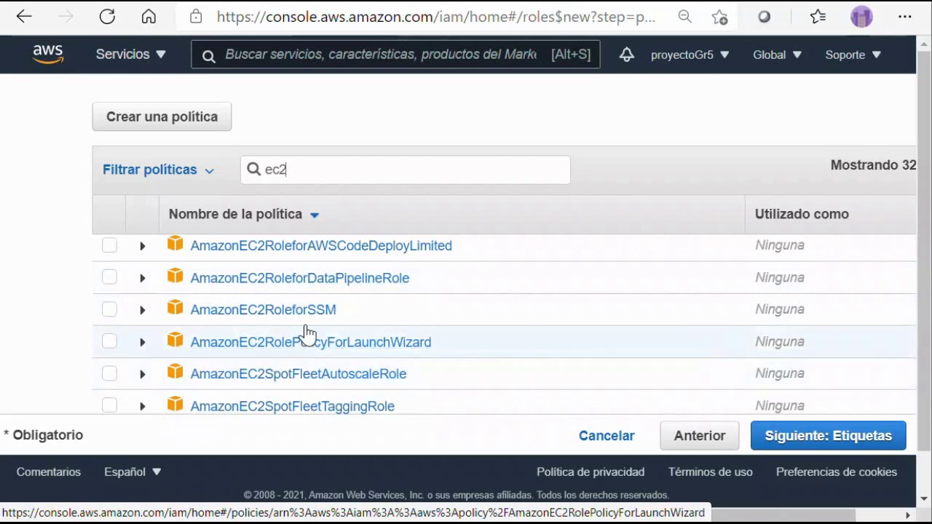
scroll(324, 328, down, 3)
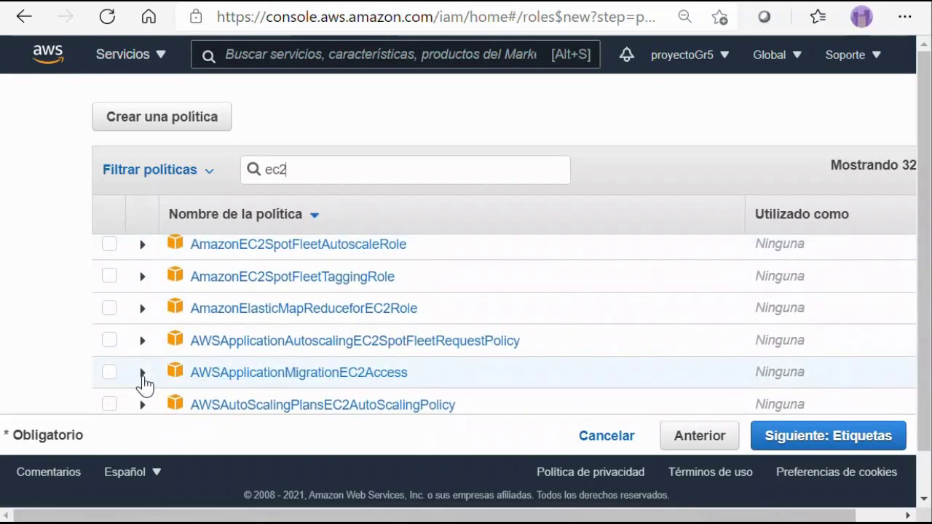
scroll(144, 385, up, 8)
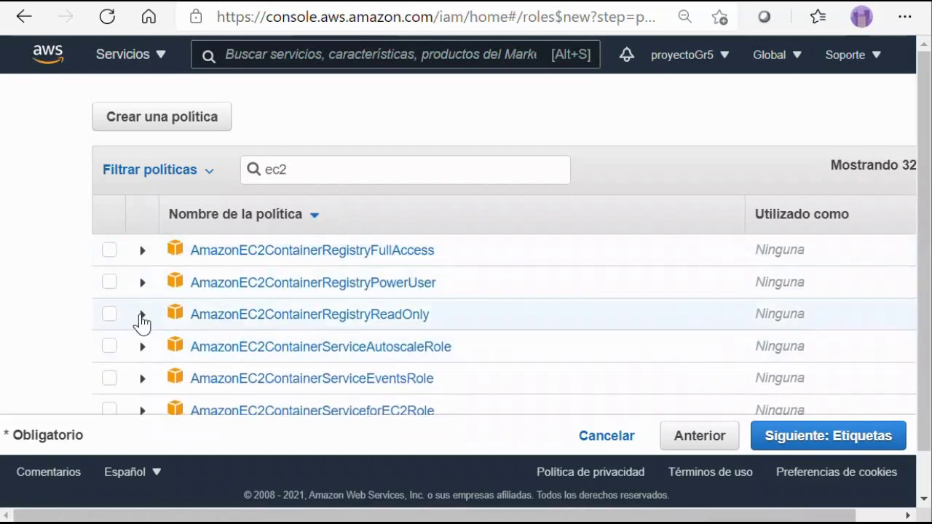
Inspect AmazonEC2ContainerRegistryReadOnly's details, collapse them, and scroll down to AmazonEC2FullAccess.
click(142, 315)
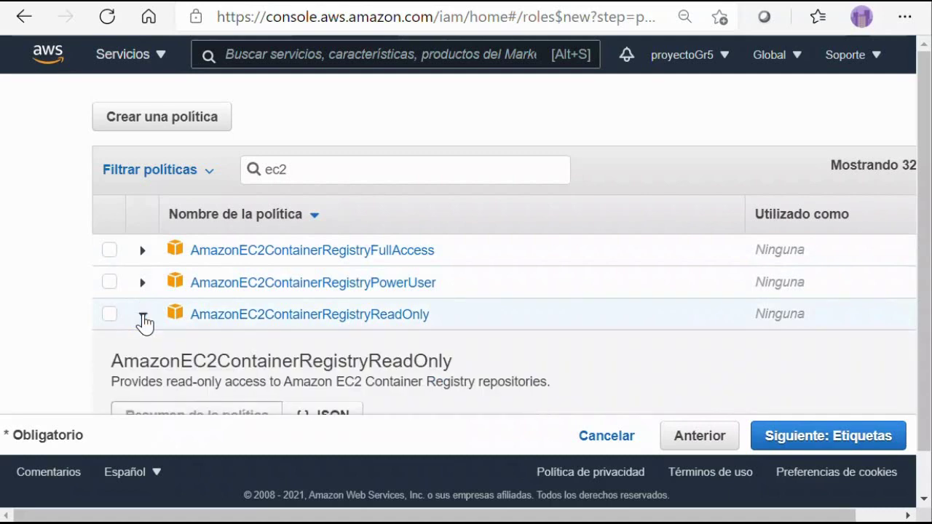
scroll(145, 324, down, 1)
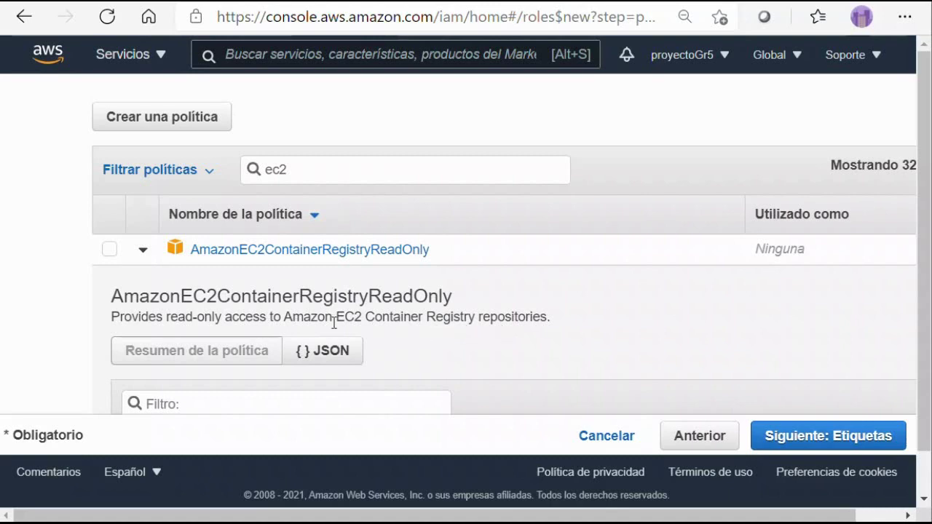
scroll(568, 332, down, 1)
scroll(575, 333, down, 1)
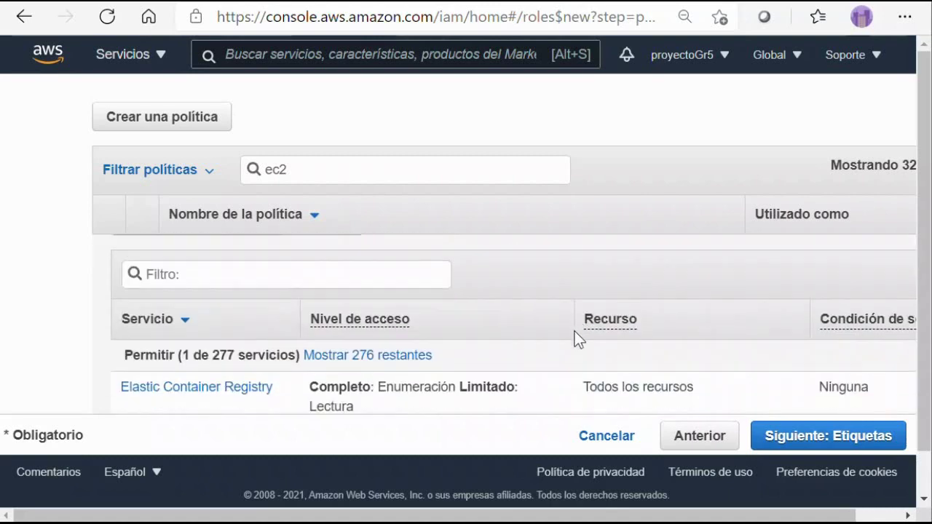
scroll(575, 333, down, 1)
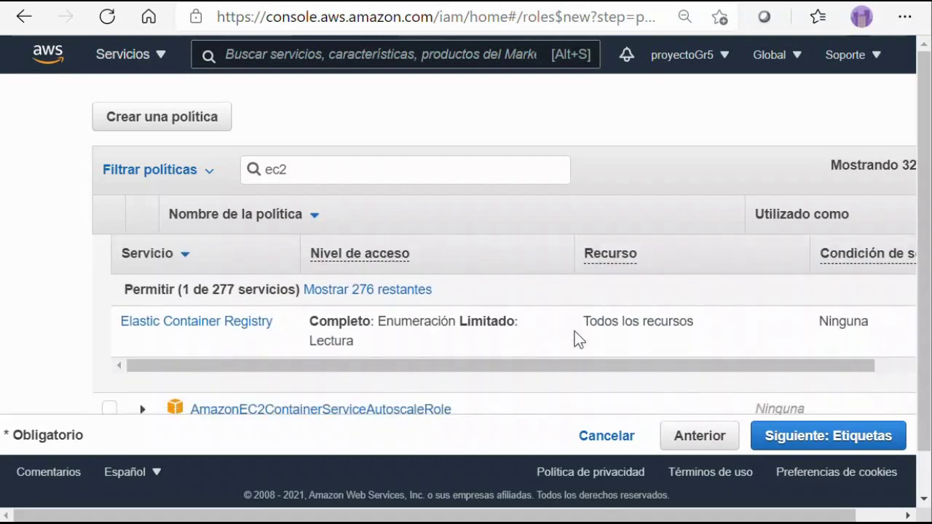
scroll(576, 336, up, 3)
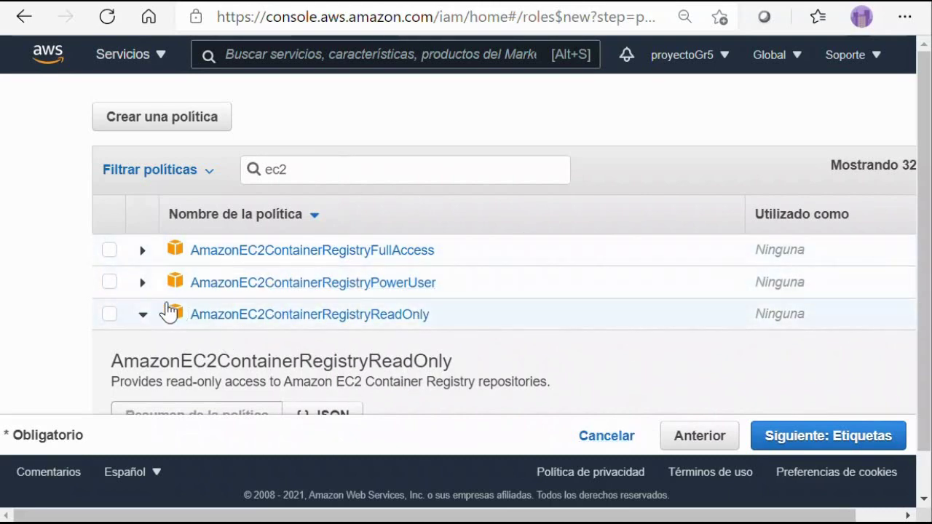
click(142, 318)
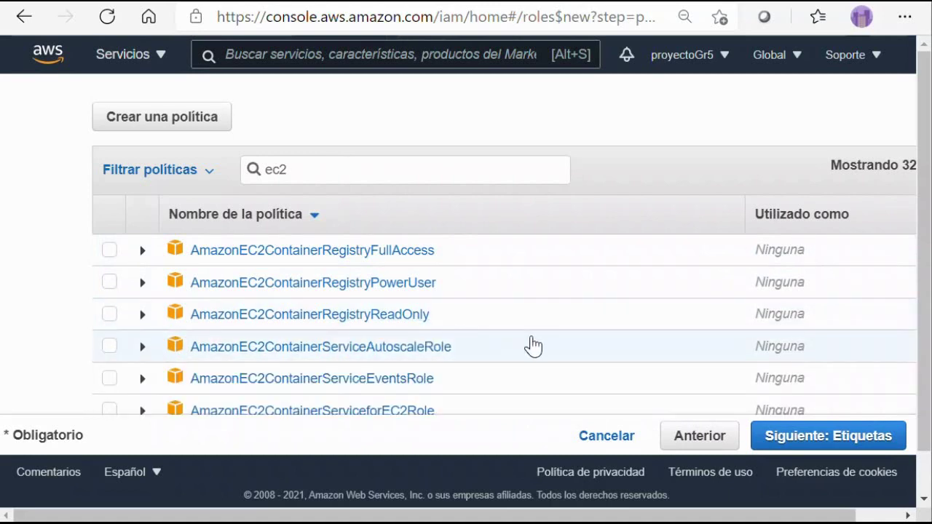
scroll(540, 350, down, 1)
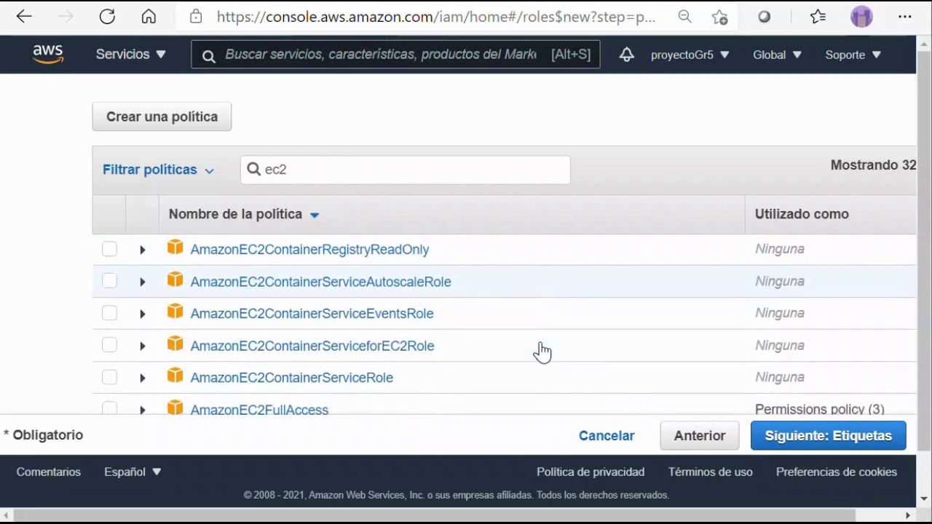
scroll(542, 352, down, 1)
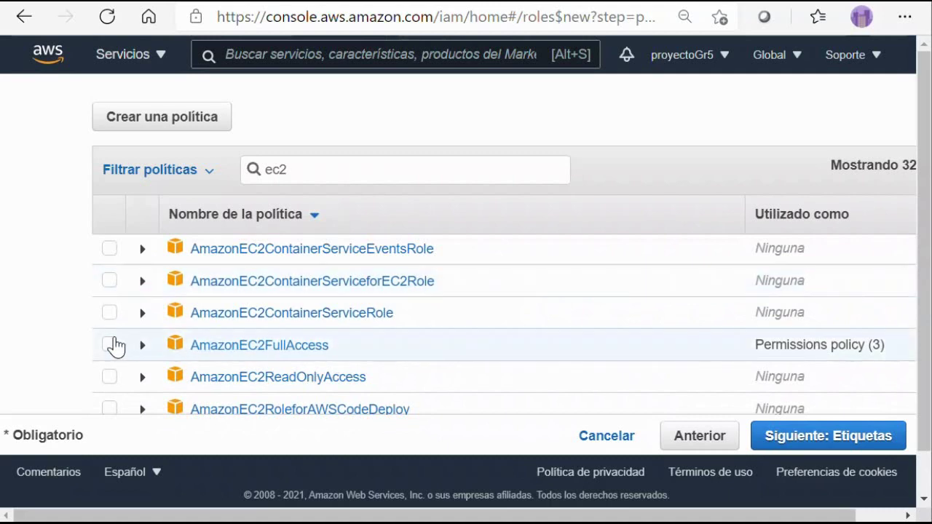
Attach AmazonEC2FullAccess to the role and skip tags to reach the review step.
click(110, 348)
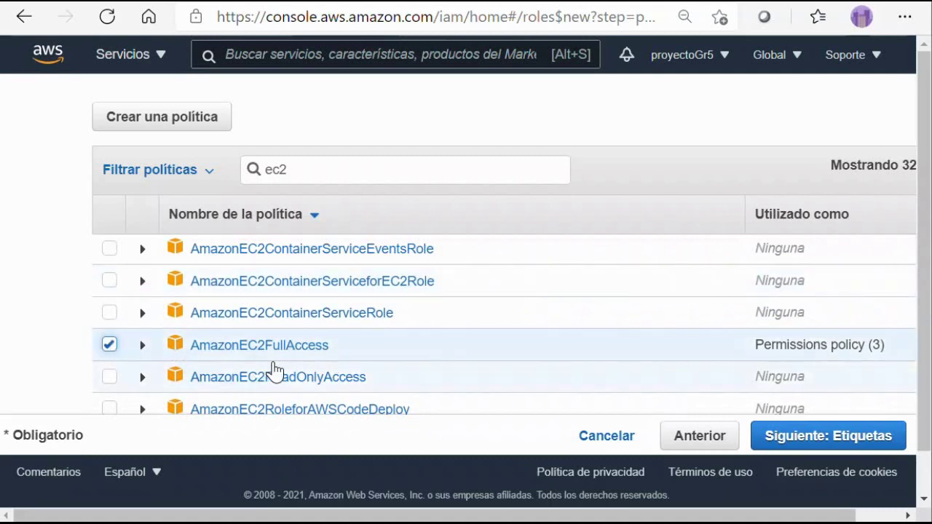
click(776, 441)
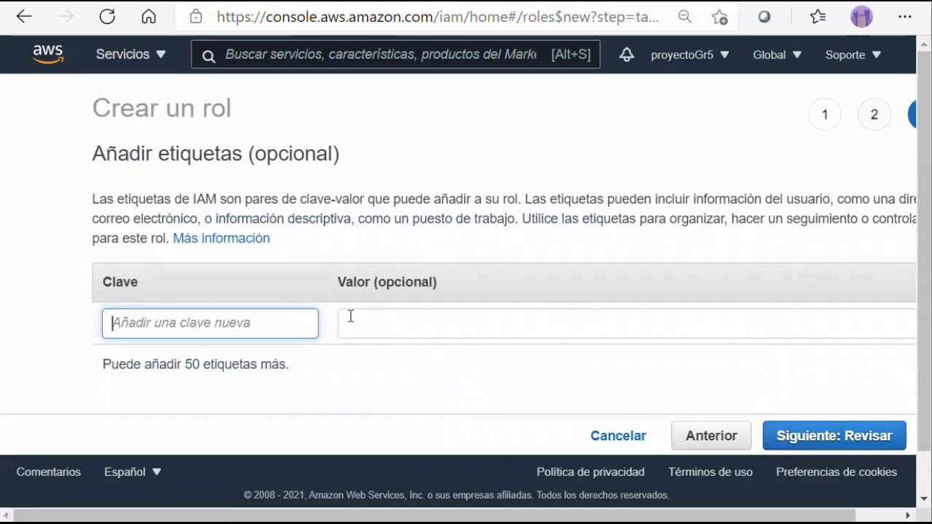
click(801, 434)
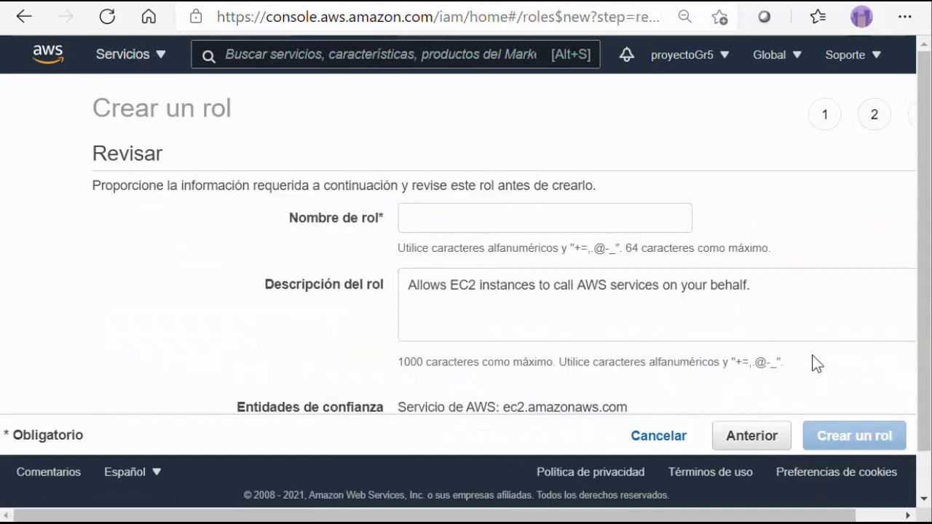
Name the role acceso-full-ec2-administradores.
click(430, 221)
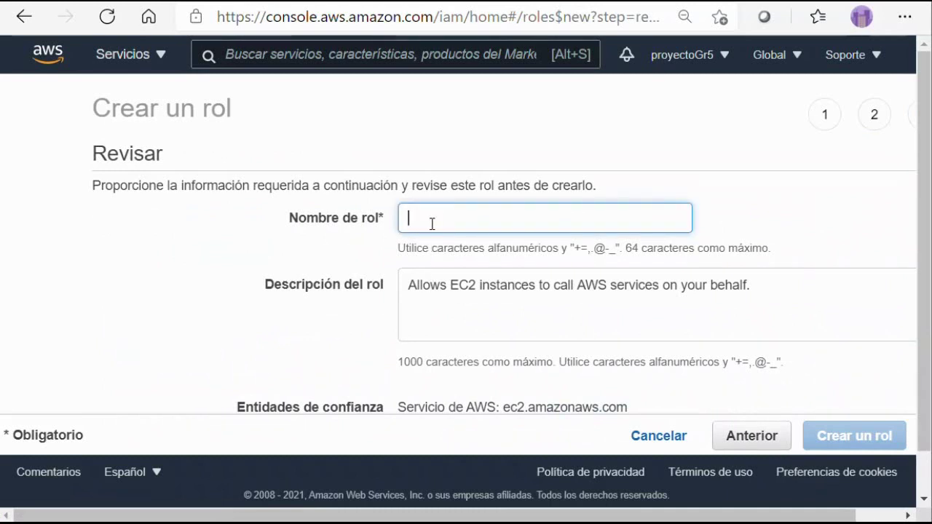
text(acceso-full-ec2)
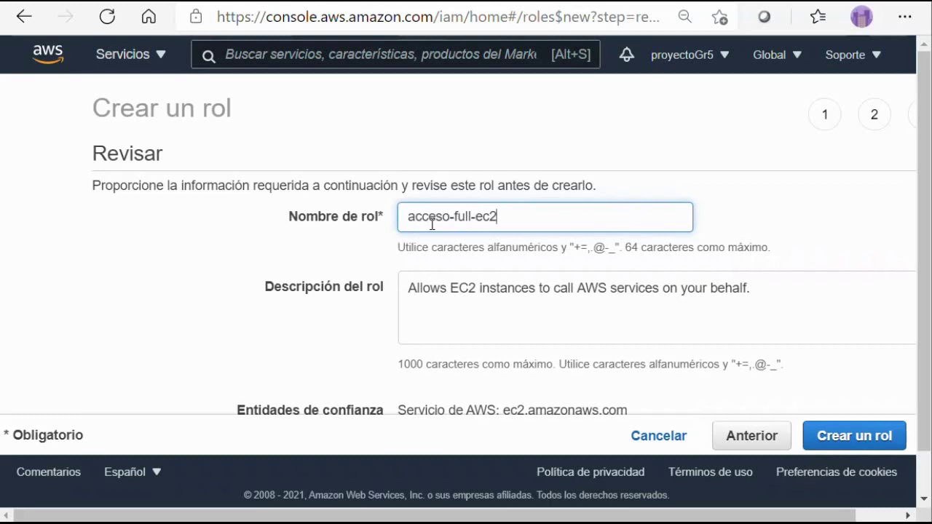
text(-administradores)
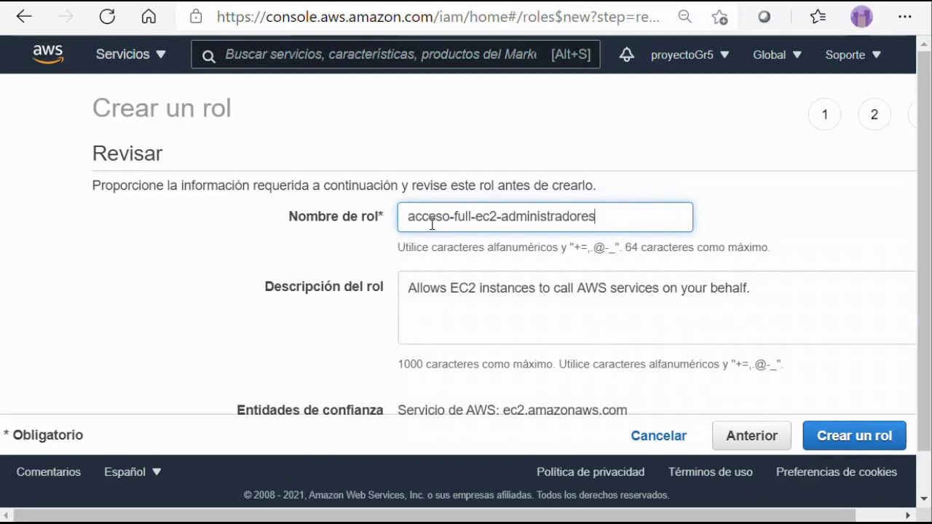
Describe it as 'Todos los permisos para administrar infraestructura EC2' and create the role.
click(461, 303)
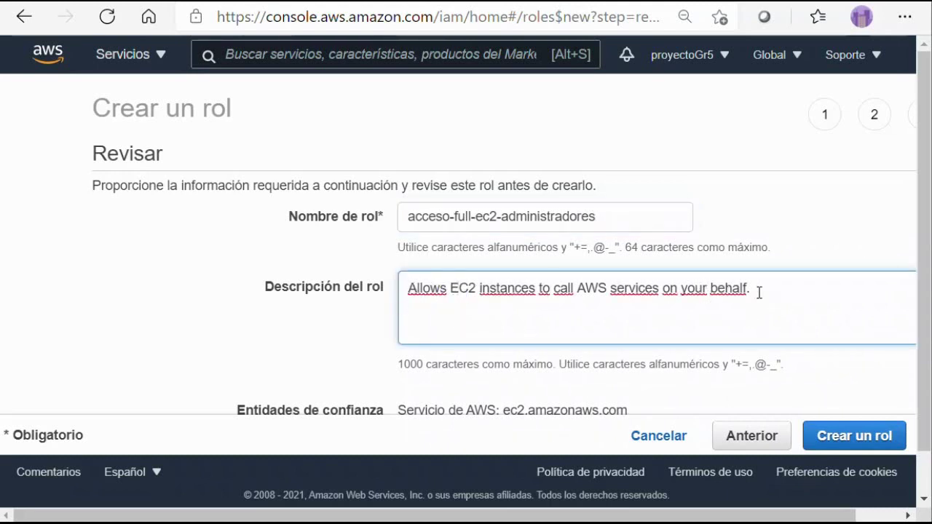
drag(759, 292, 379, 287)
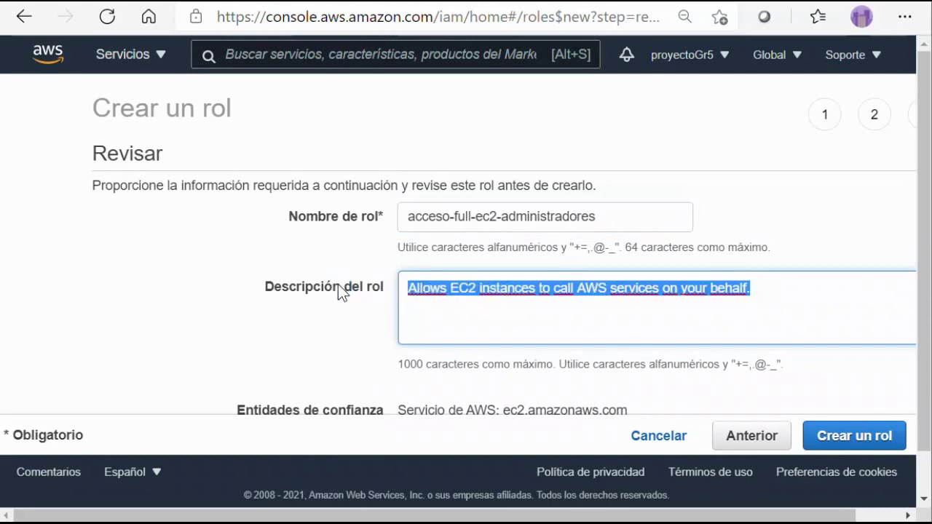
text(Toto)
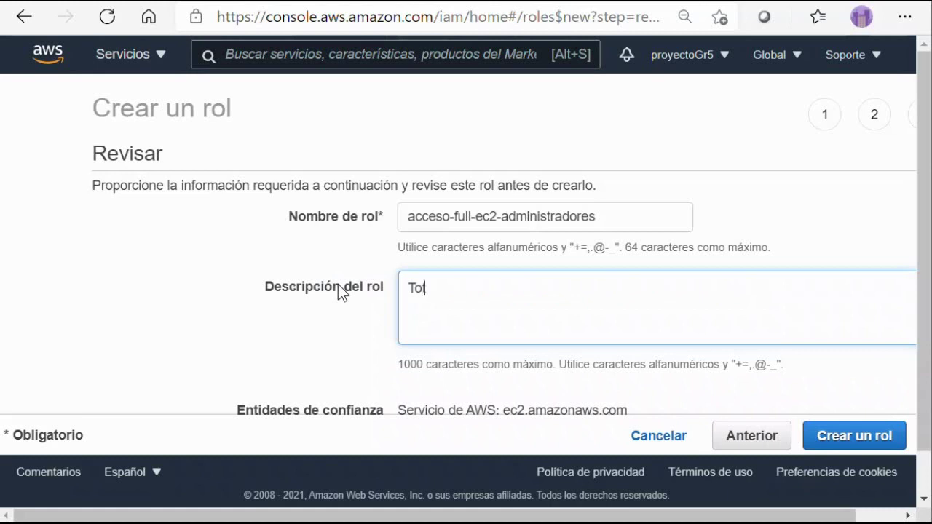
key(BackSpace)
key(BackSpace)
text(dos los permisos para )
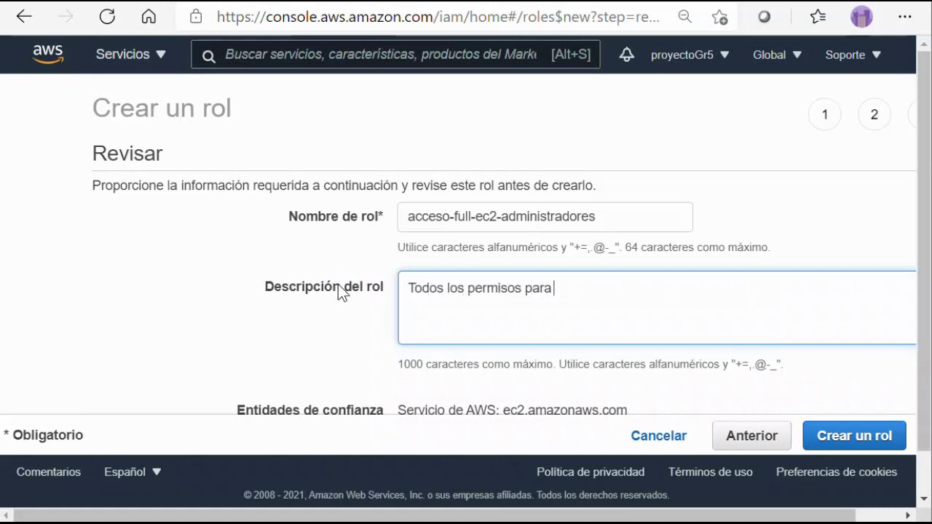
text(administrar infra)
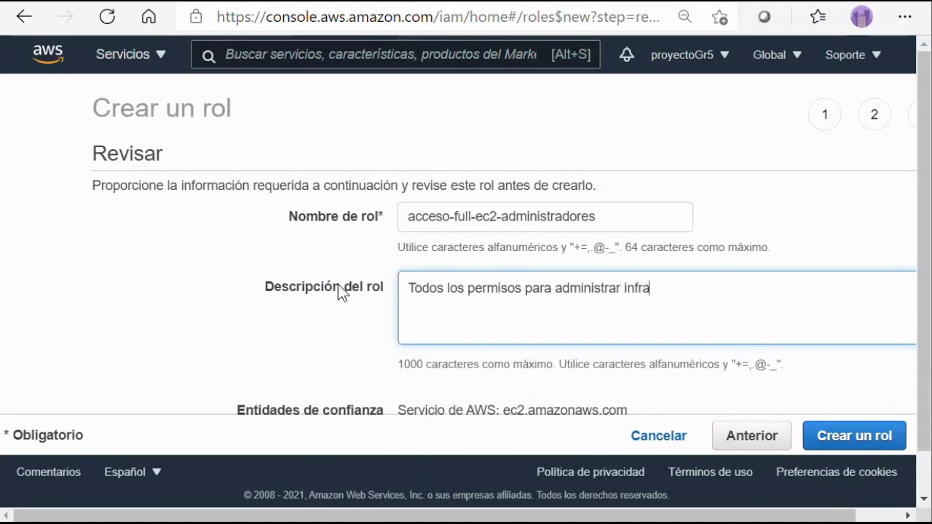
text(estructura)
text(EC2)
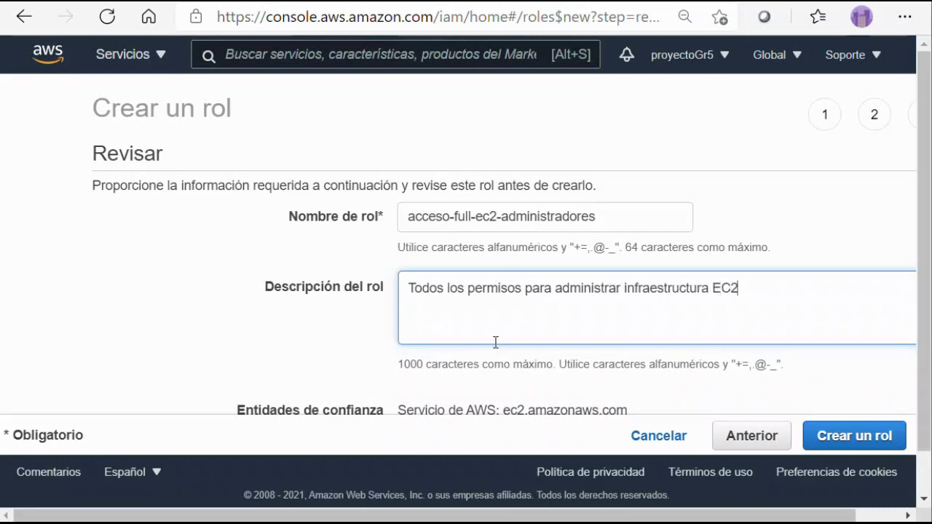
scroll(496, 342, down, 2)
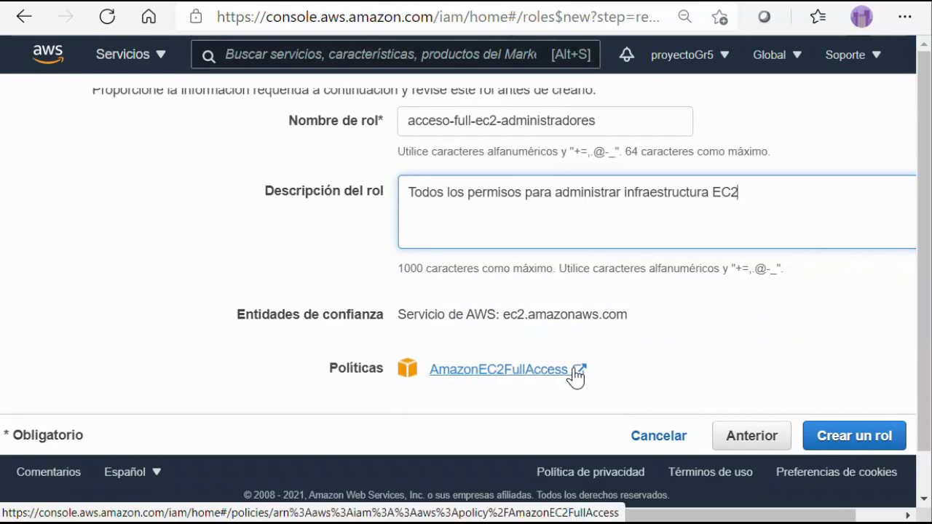
click(869, 442)
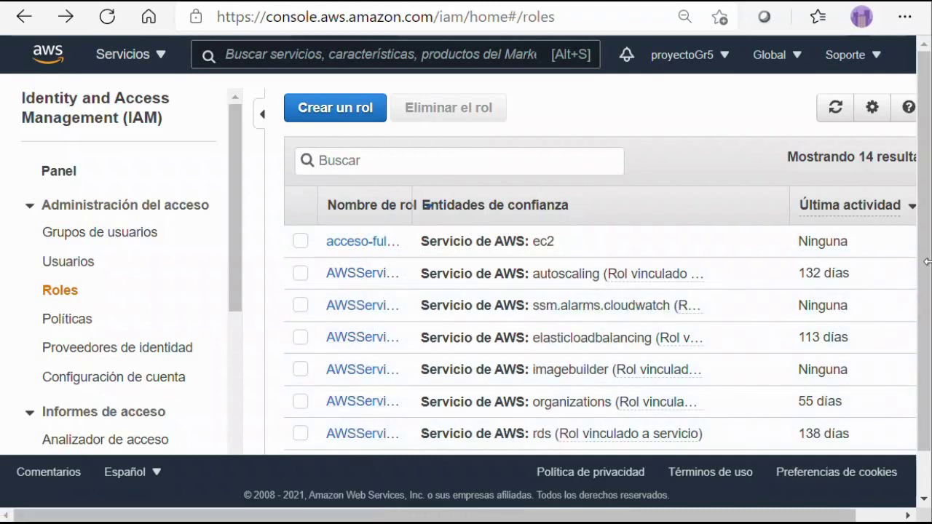
Check that acceso-full-ec2-administradores appears at the top of the Roles list.
mouse_move(928, 261)
mouse_down()
mouse_move(923, 374)
mouse_move(923, 259)
mouse_up()
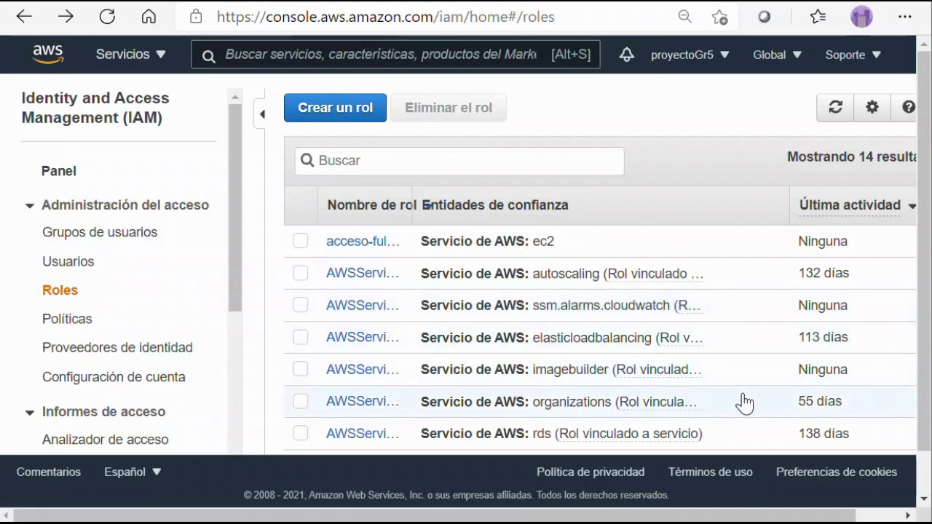
Review the roles table, dismiss the role-created banner, and reload the Roles page.
scroll(838, 416, down, 3)
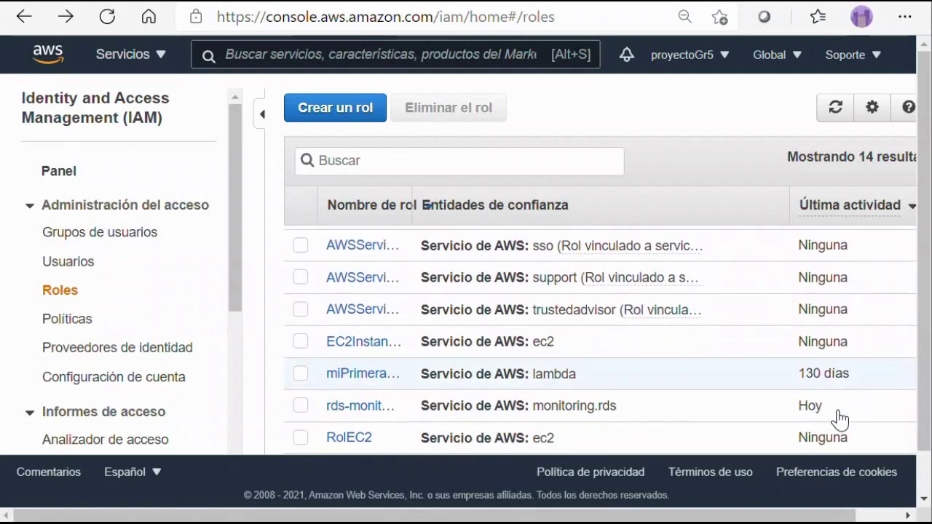
scroll(838, 418, up, 3)
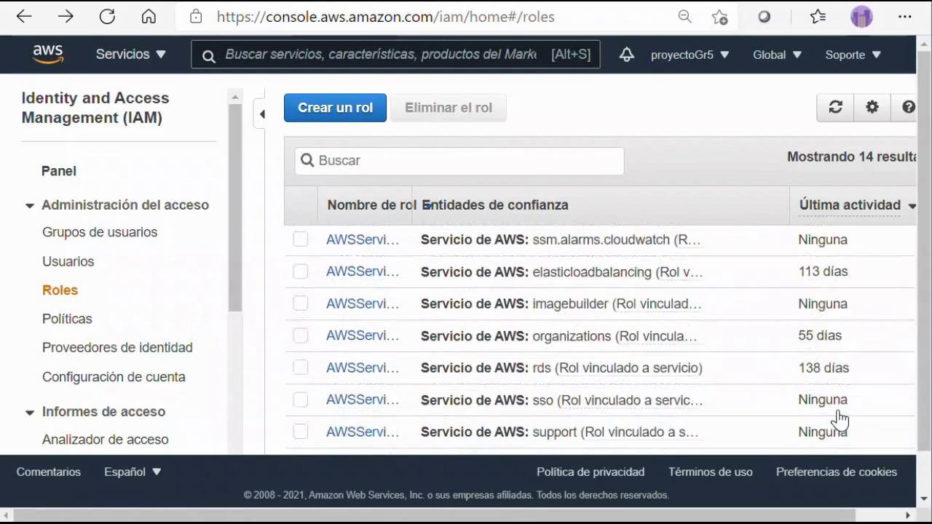
scroll(839, 418, up, 1)
scroll(839, 417, down, 1)
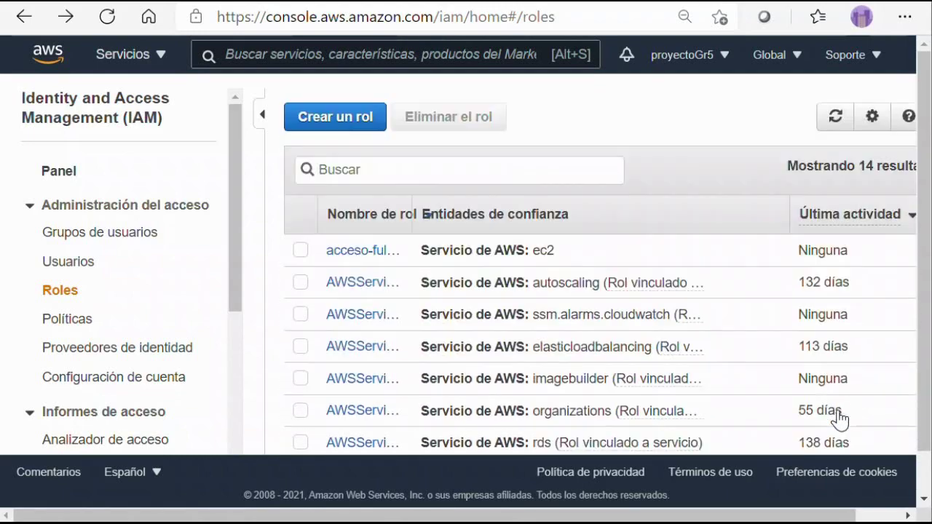
scroll(839, 418, up, 1)
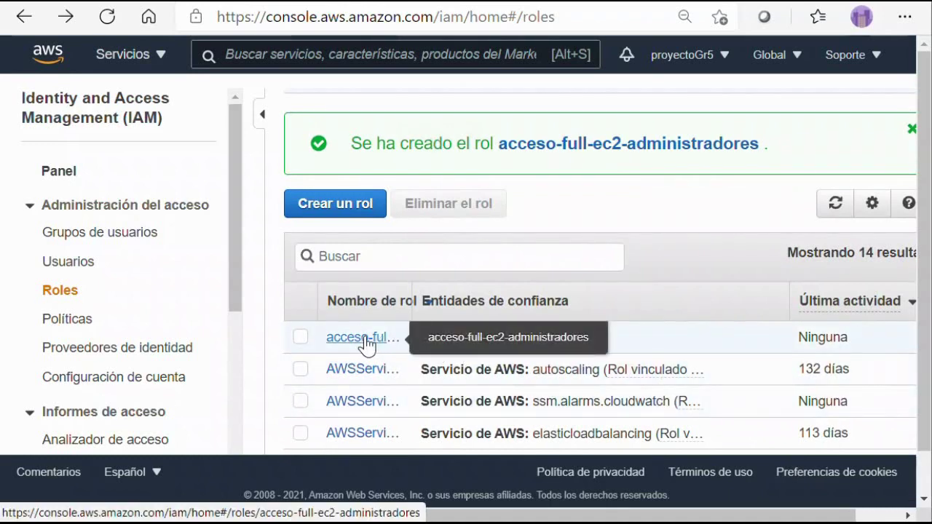
scroll(366, 344, down, 3)
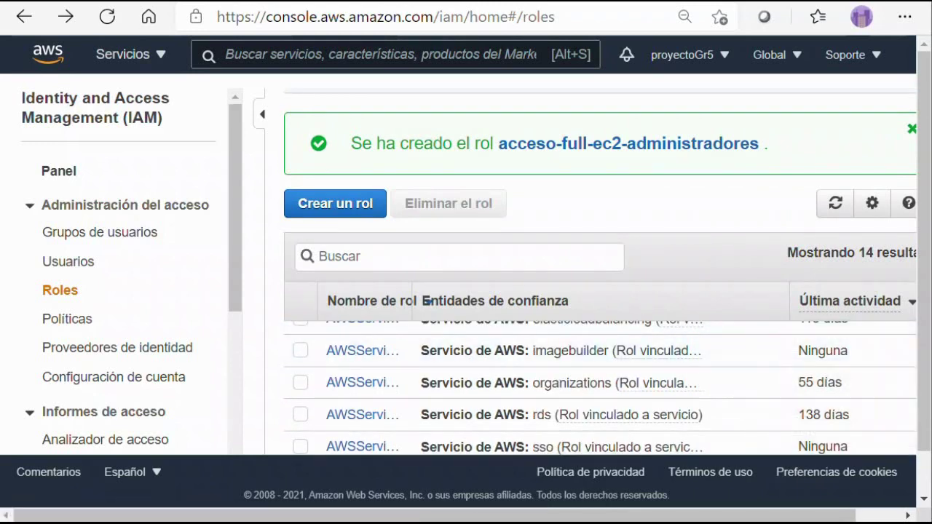
drag(930, 248, 929, 367)
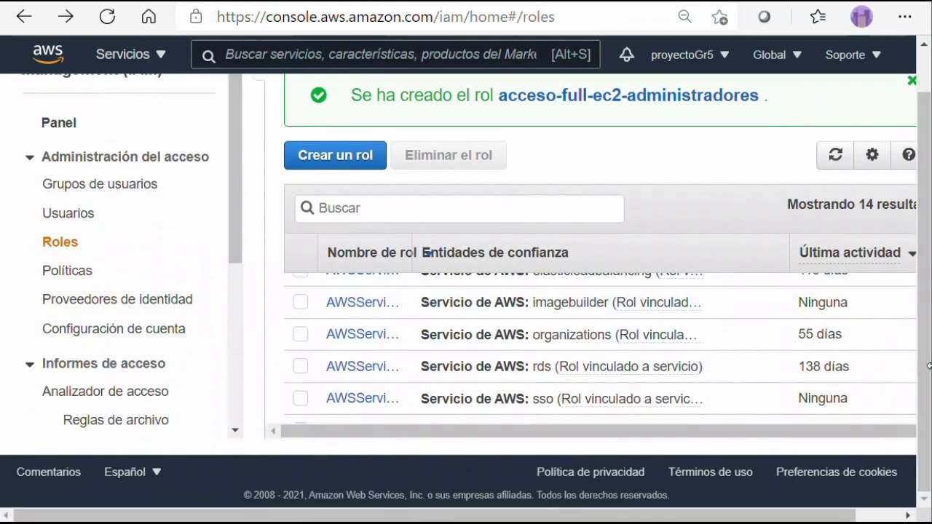
scroll(927, 309, up, 1)
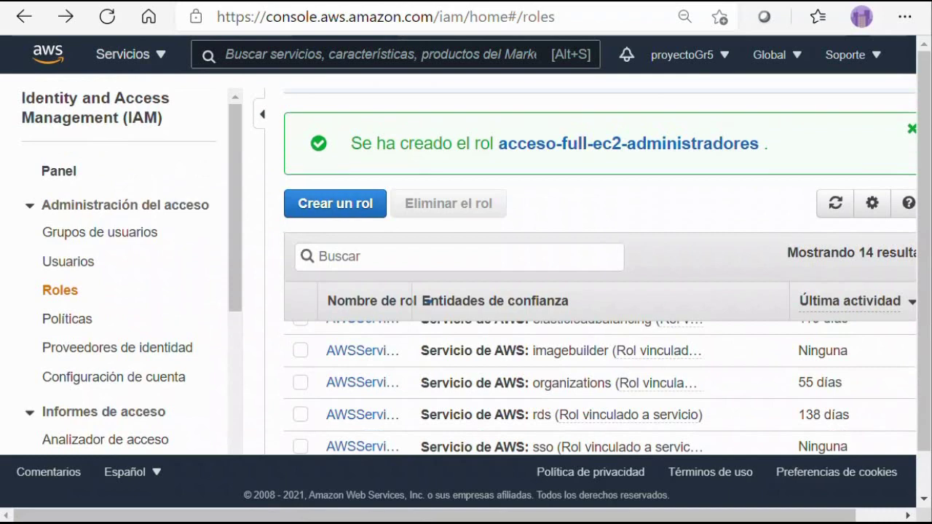
click(911, 131)
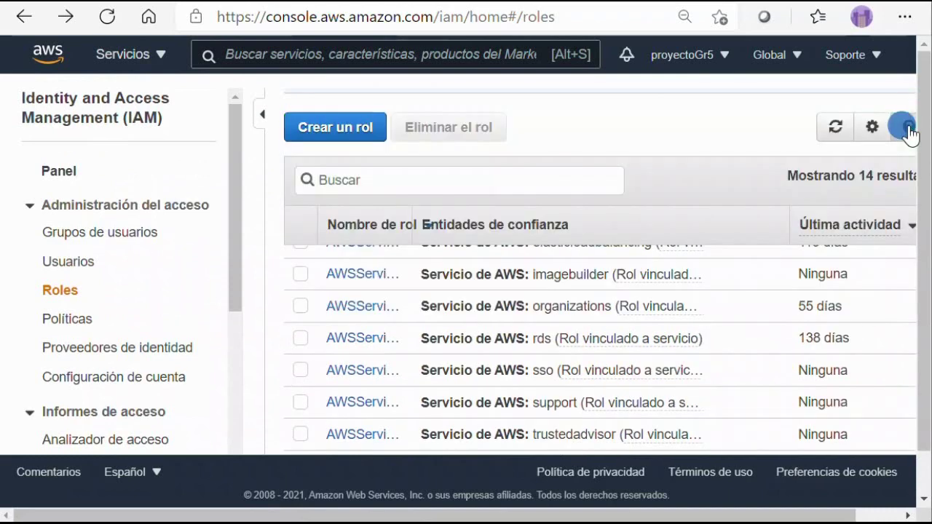
click(66, 292)
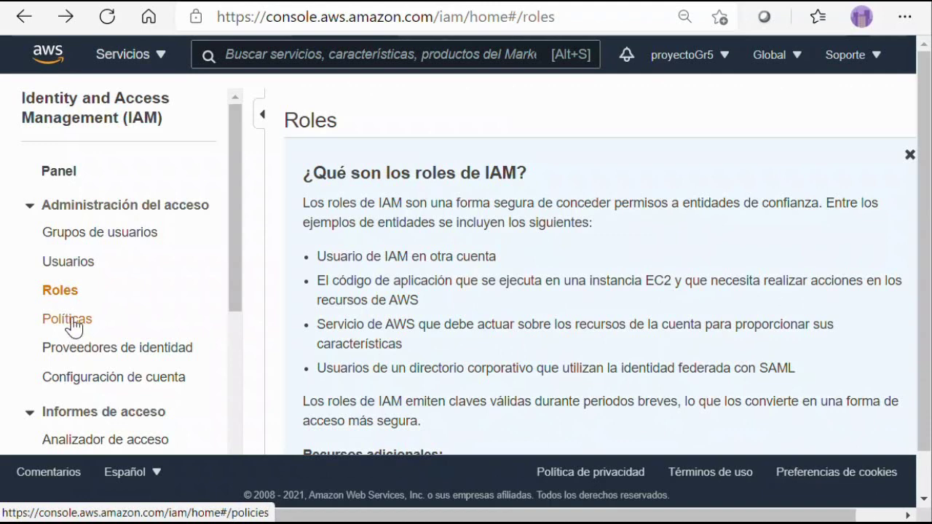
Go to the IAM Policies list.
click(70, 320)
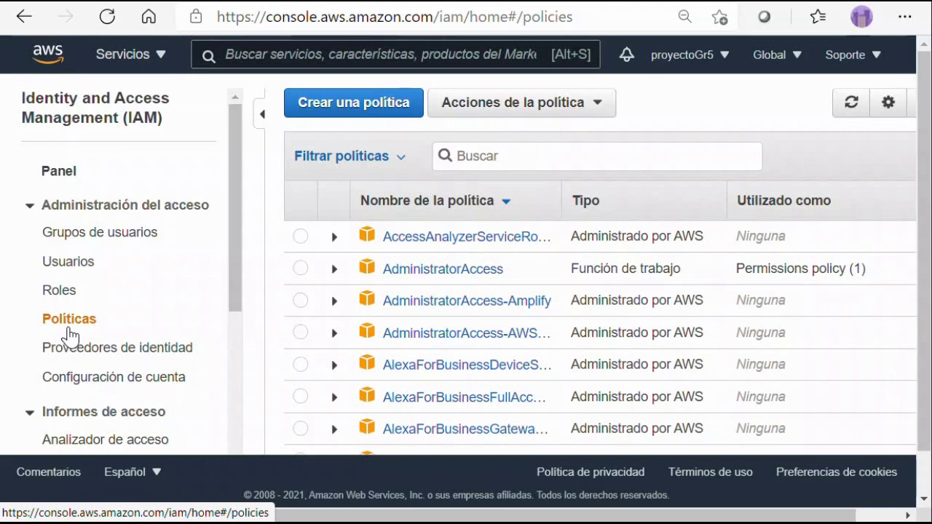
Browse down through the IAM Policies table.
click(67, 319)
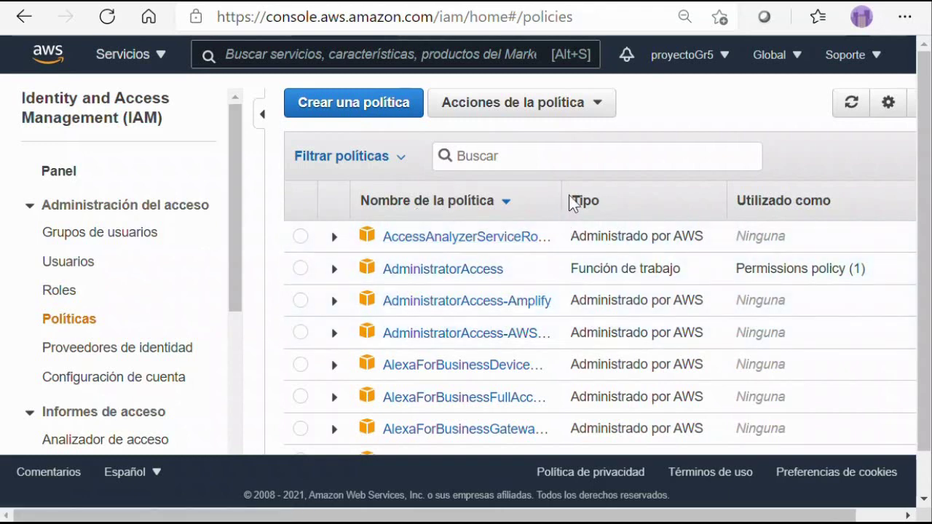
click(922, 181)
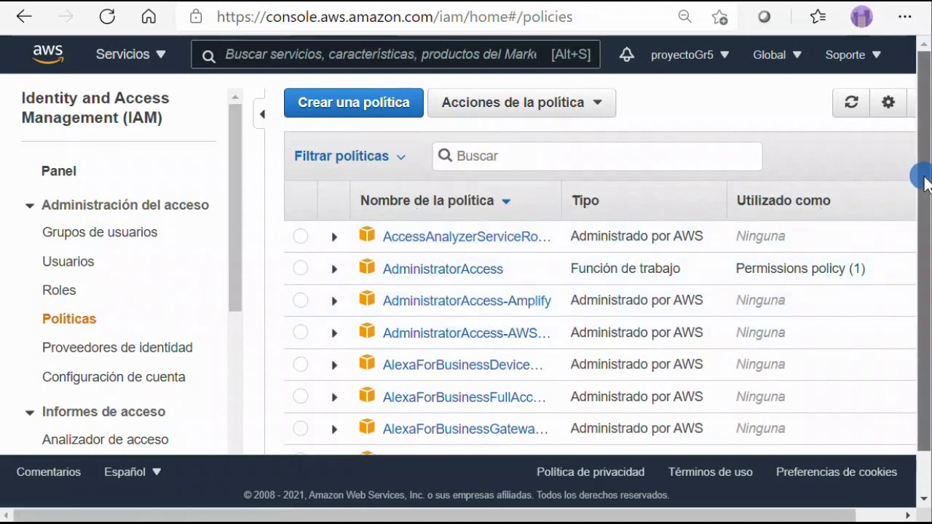
drag(922, 181, 922, 228)
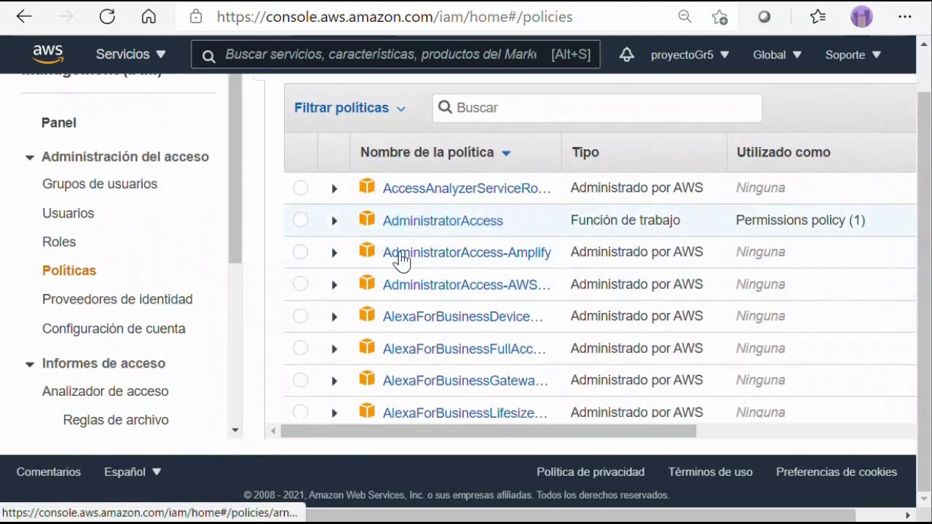
scroll(322, 366, down, 5)
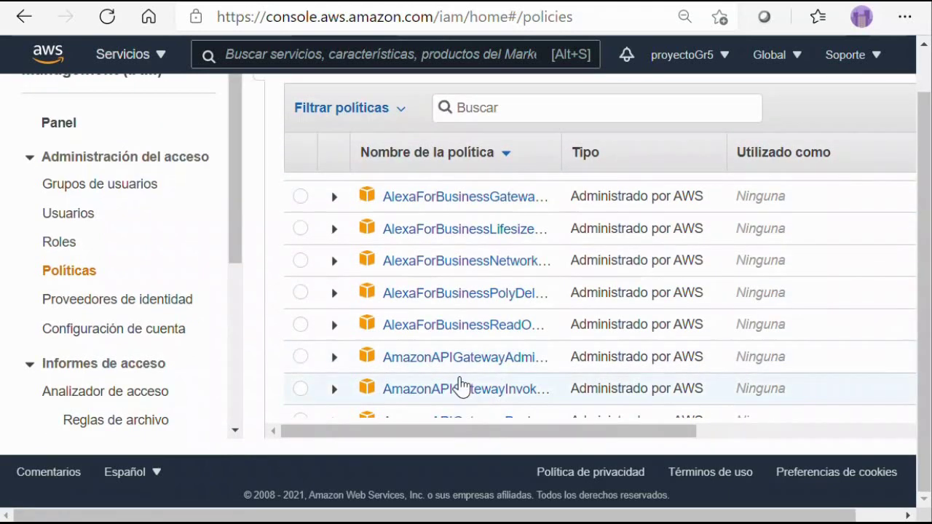
scroll(460, 387, up, 2)
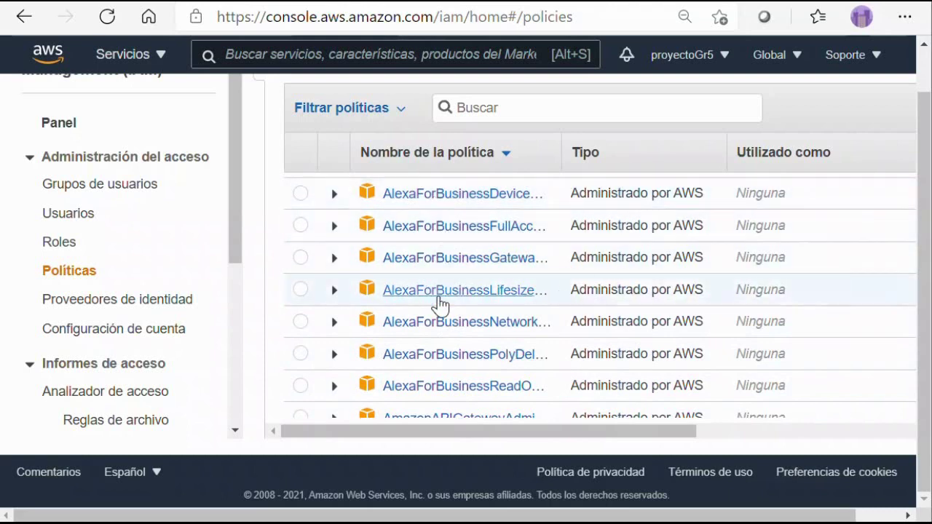
scroll(439, 304, down, 4)
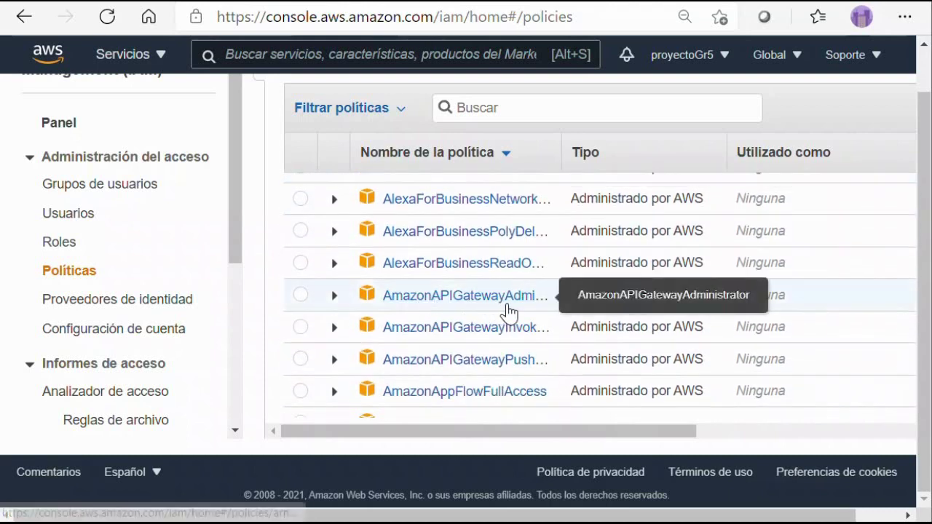
scroll(508, 311, down, 2)
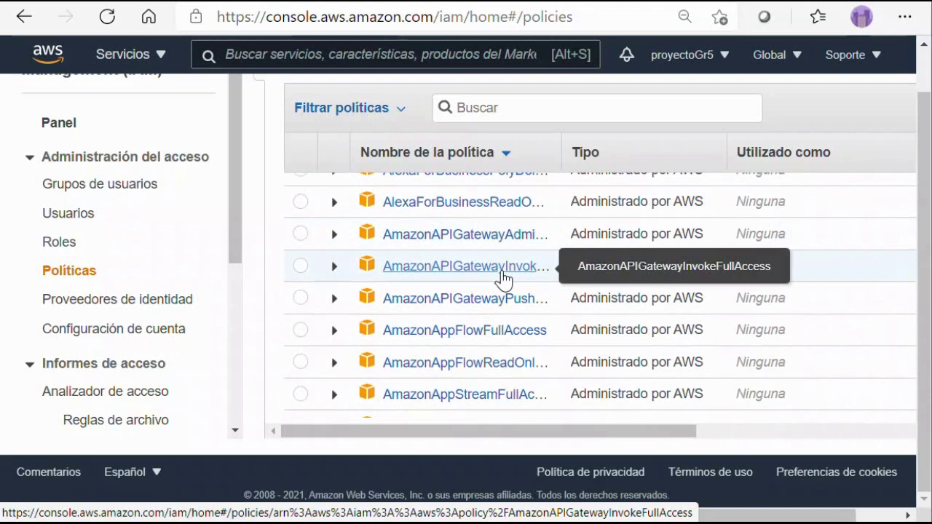
scroll(476, 347, down, 4)
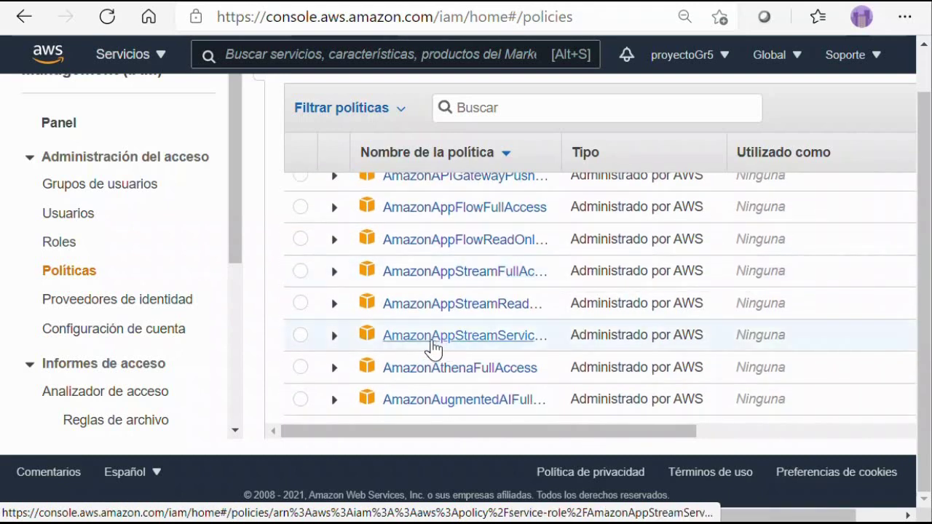
scroll(434, 350, down, 4)
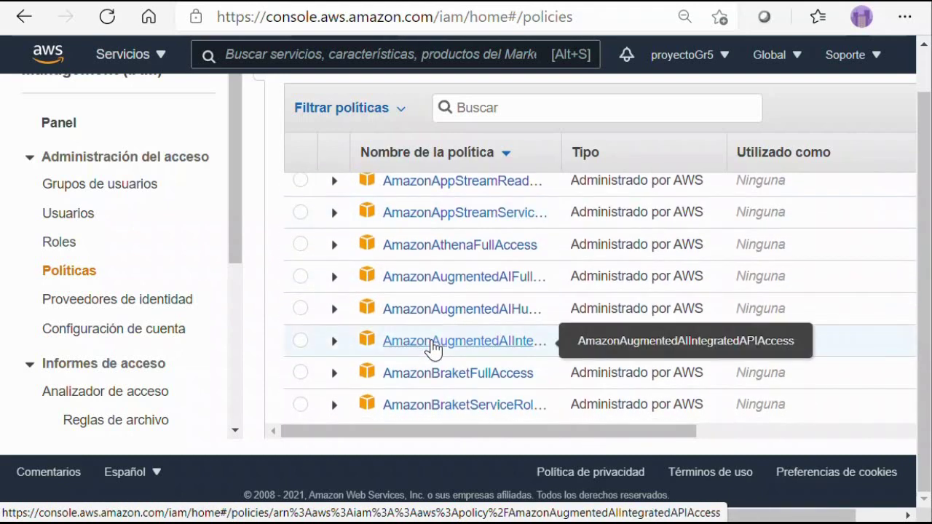
scroll(437, 373, down, 2)
scroll(438, 373, down, 4)
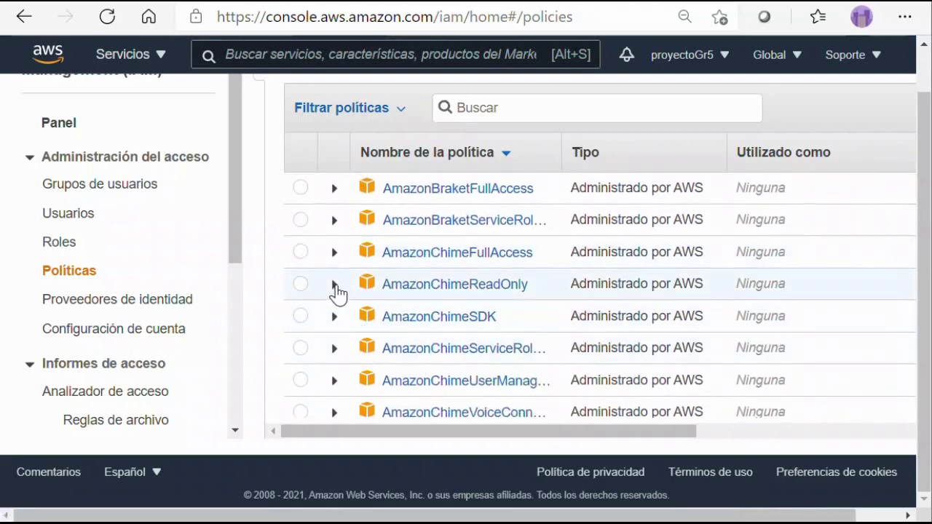
Expand AmazonAPIGatewayAdministrator to show its description and policy summary.
scroll(342, 339, down, 2)
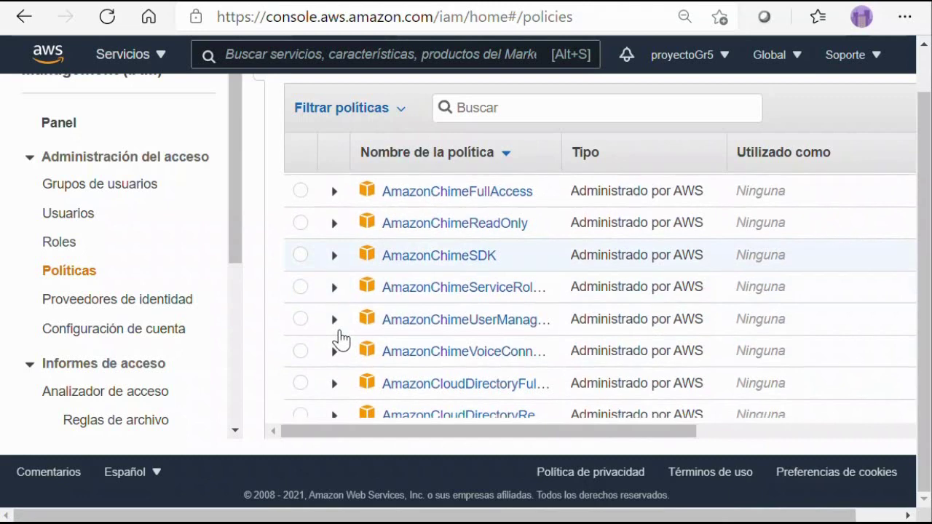
scroll(342, 339, down, 7)
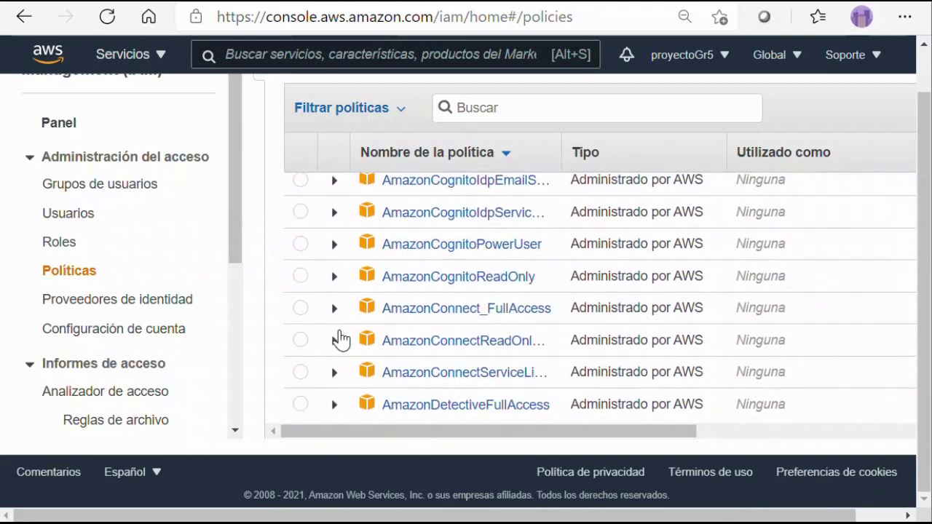
scroll(341, 339, up, 10)
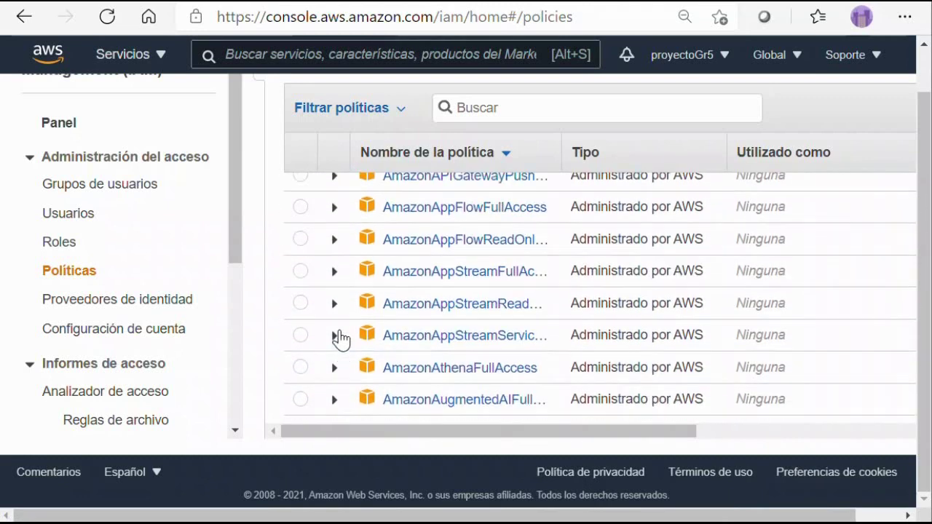
scroll(341, 338, up, 7)
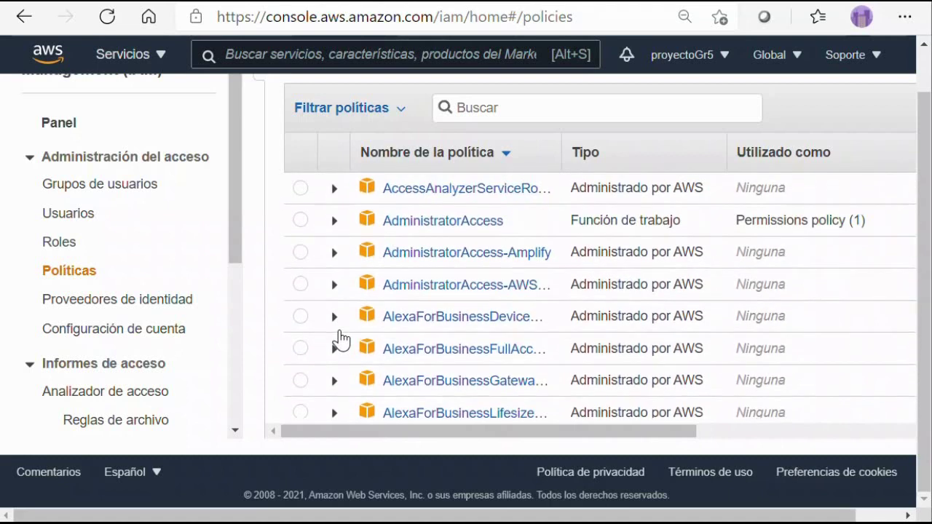
scroll(341, 338, up, 2)
scroll(341, 339, down, 2)
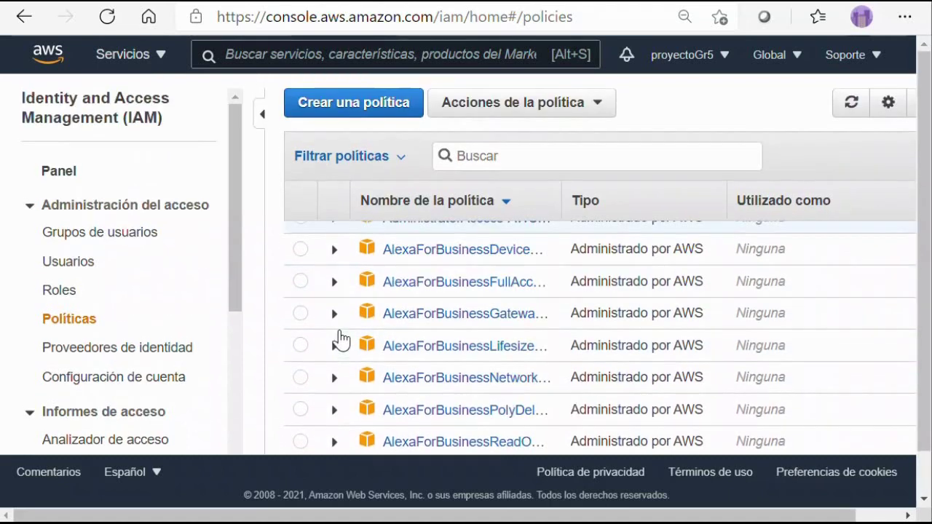
scroll(341, 339, up, 1)
scroll(341, 339, down, 4)
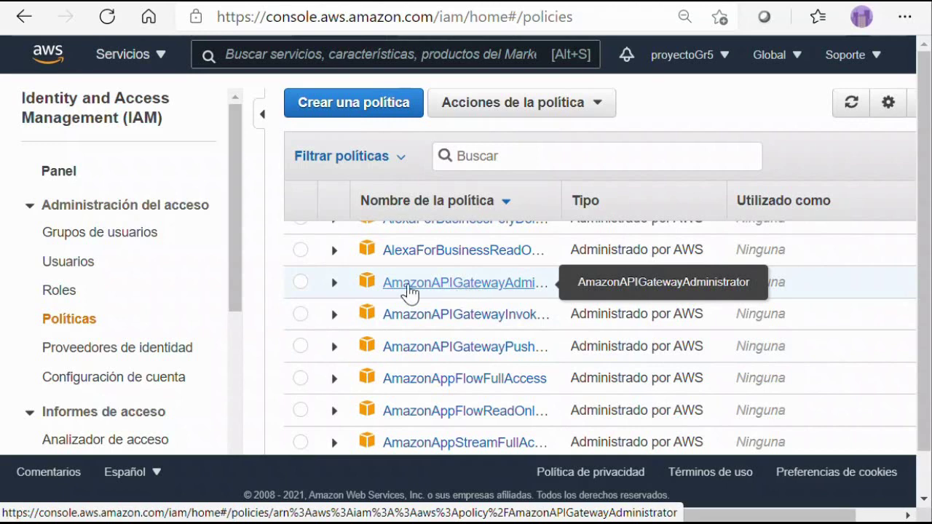
click(332, 289)
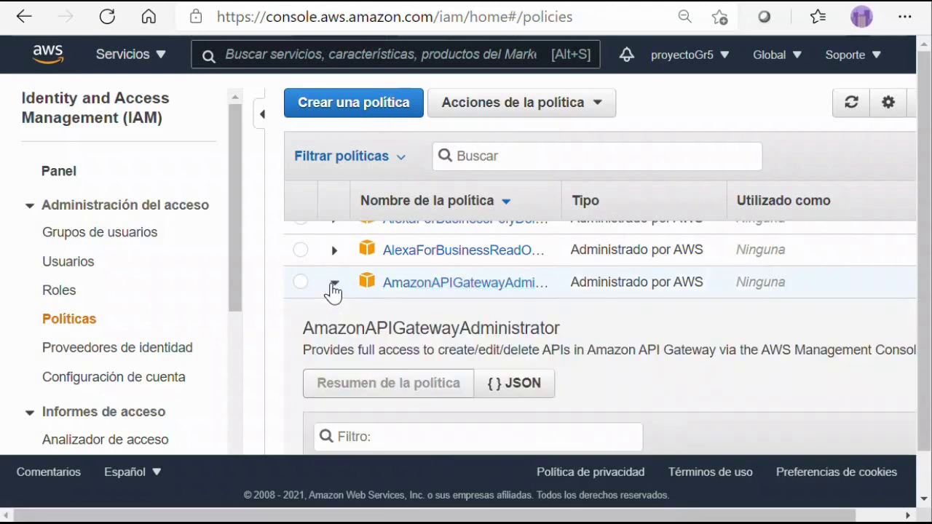
Collapse the expanded AmazonAPIGatewayAdministrator policy details.
scroll(331, 292, down, 1)
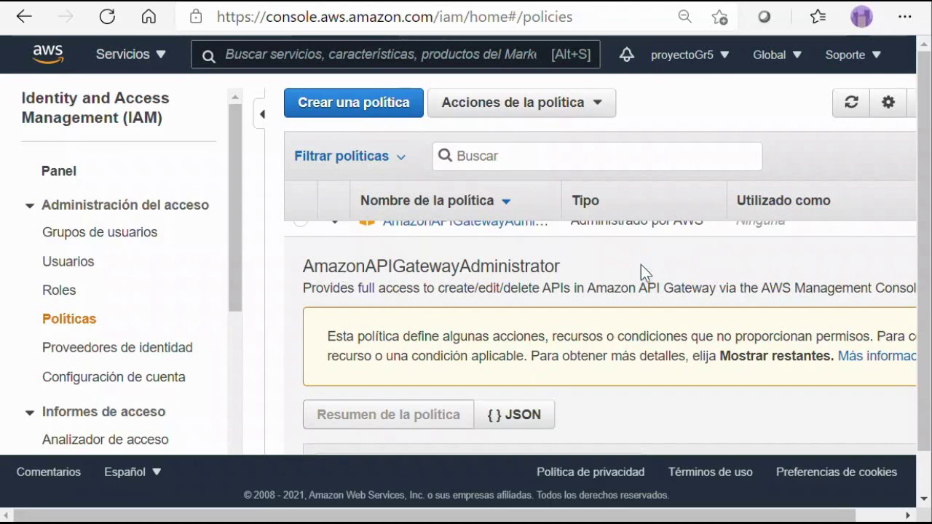
click(922, 369)
click(334, 223)
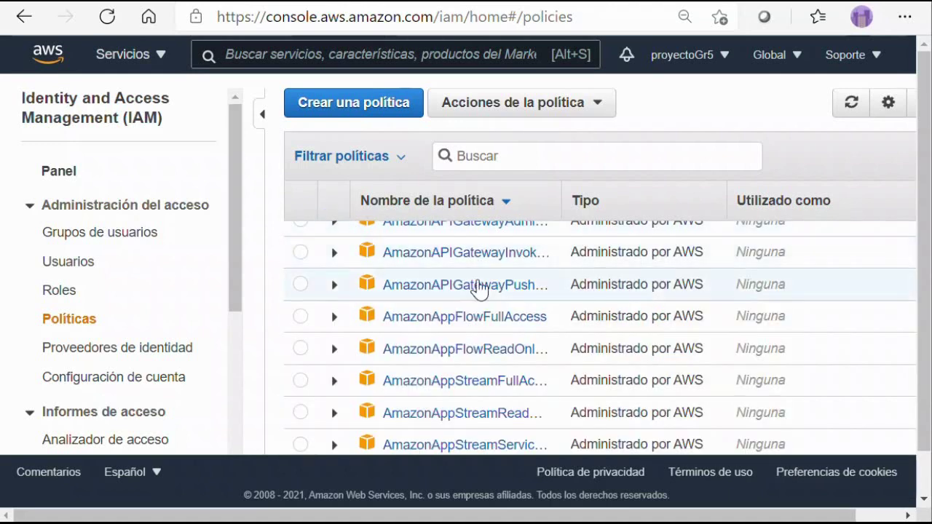
Scroll the Policies table down to the AmazonEKS entries.
scroll(495, 354, down, 2)
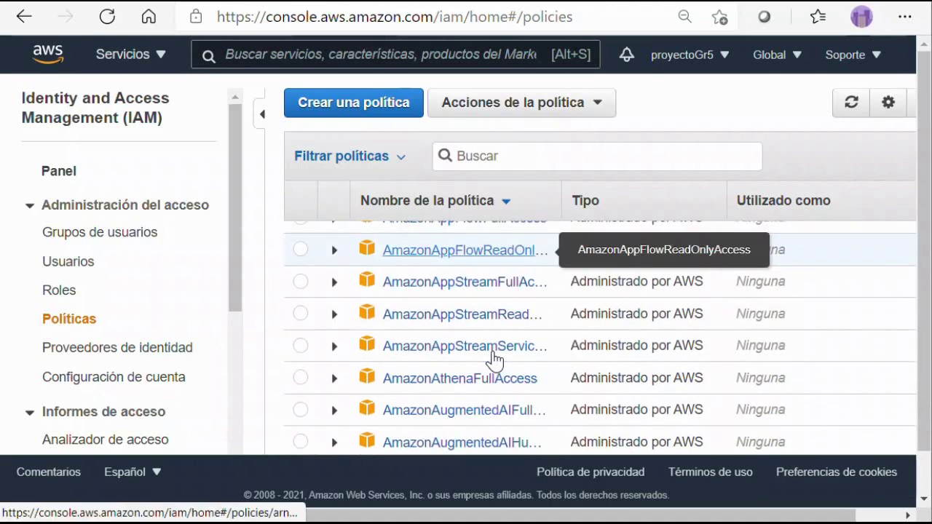
scroll(493, 360, down, 3)
scroll(493, 360, down, 1)
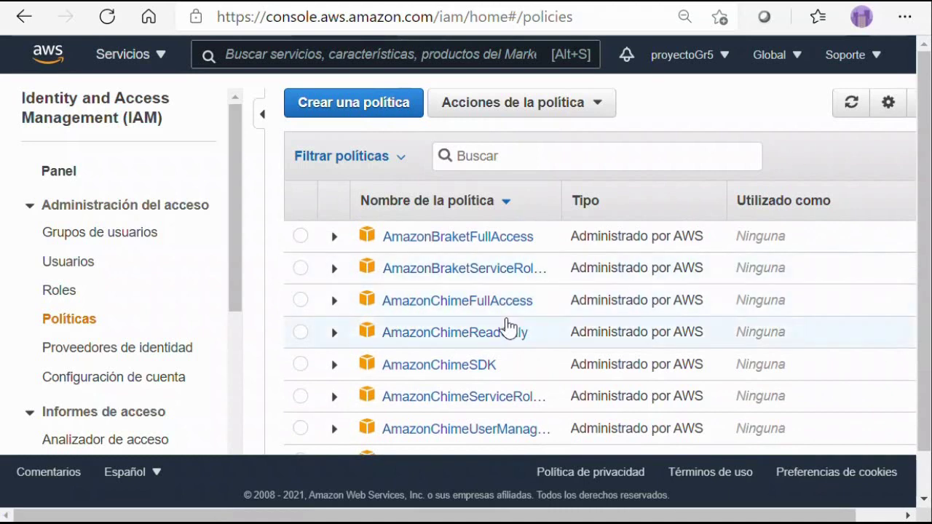
scroll(507, 328, down, 2)
scroll(507, 328, down, 5)
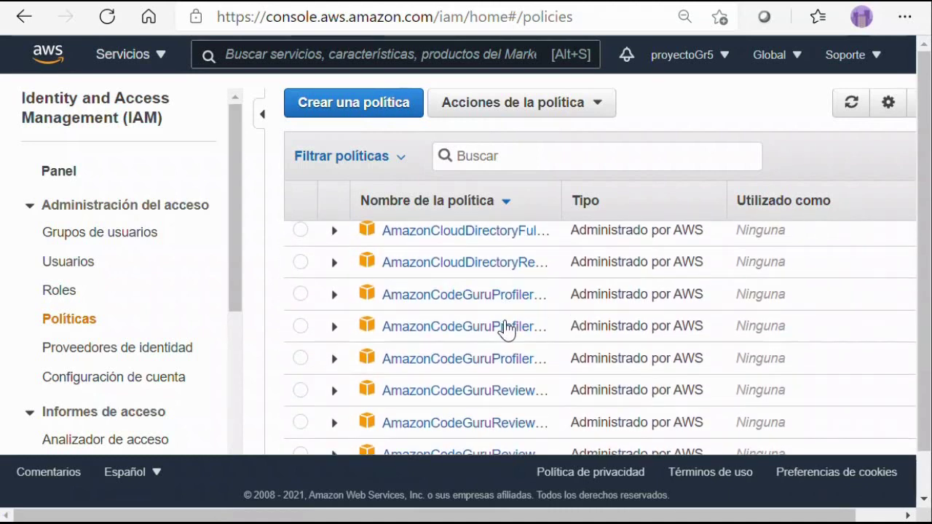
scroll(508, 329, down, 4)
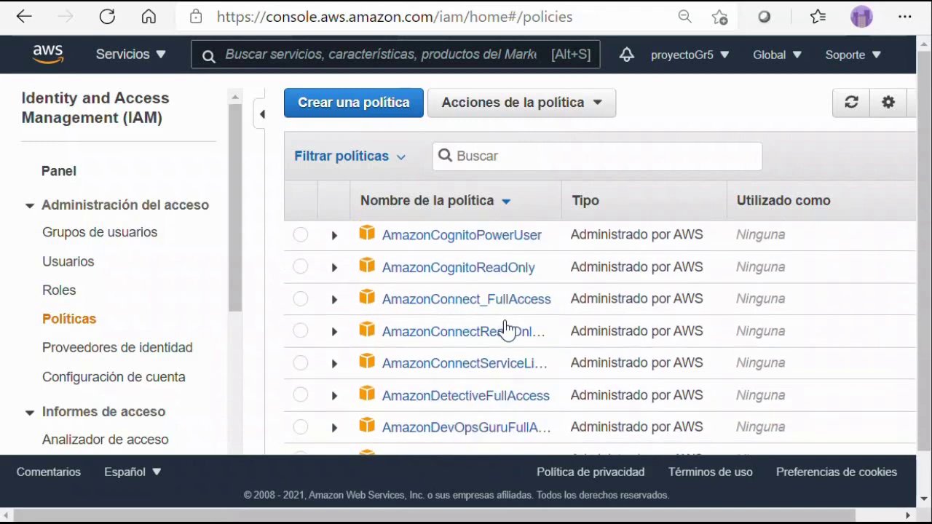
scroll(507, 330, down, 4)
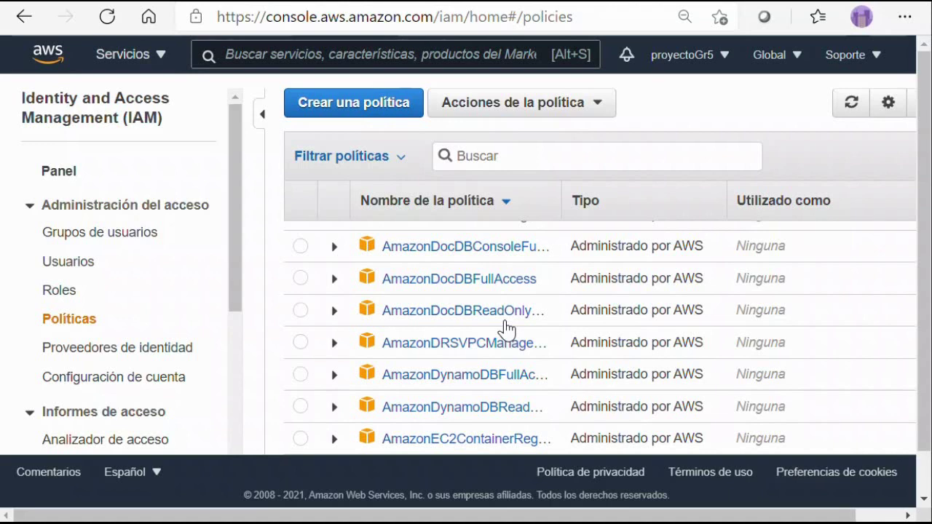
scroll(797, 400, down, 2)
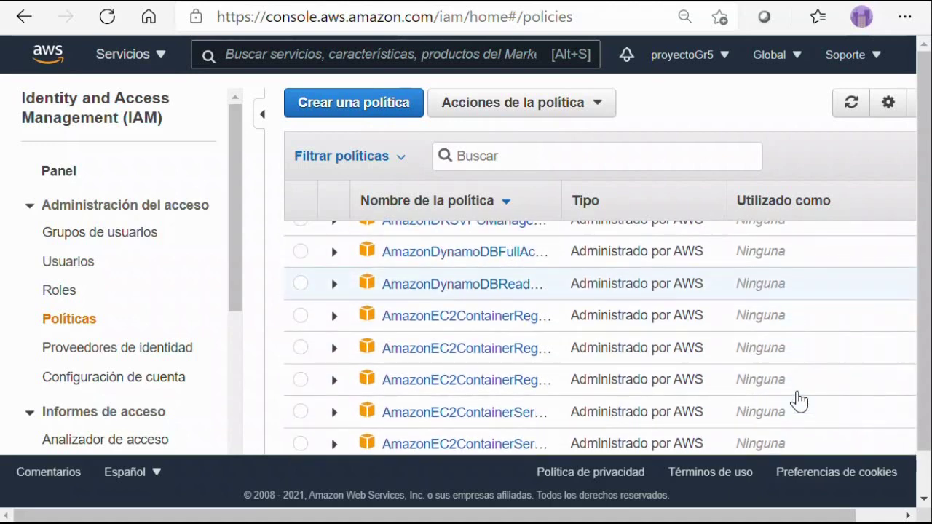
scroll(799, 400, down, 5)
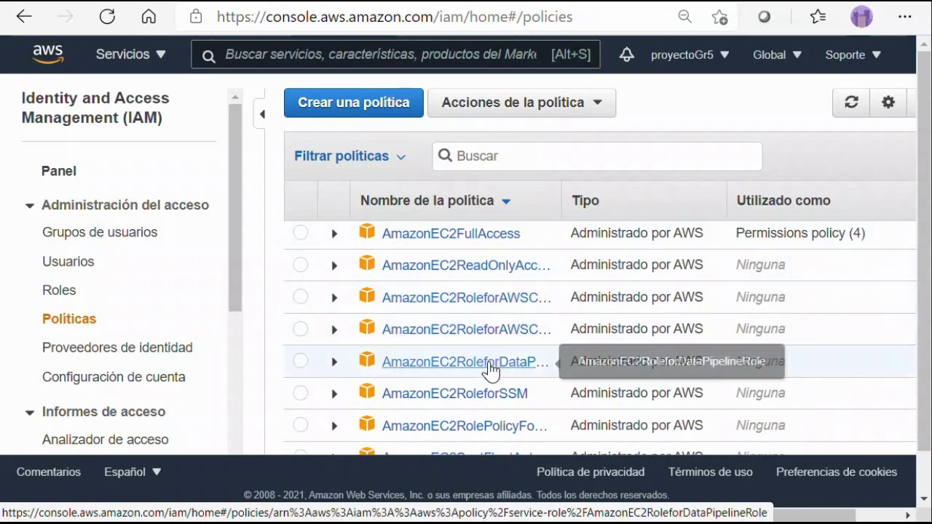
scroll(492, 370, down, 2)
scroll(492, 370, down, 4)
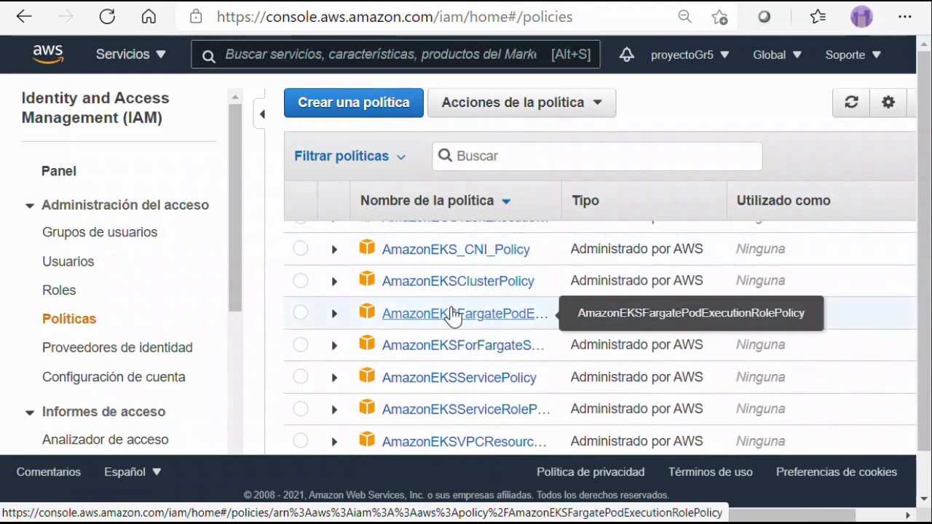
Filter policies by 'eks' and briefly expand then collapse AmazonEKS_CNI_Policy's details.
click(485, 154)
text(eks)
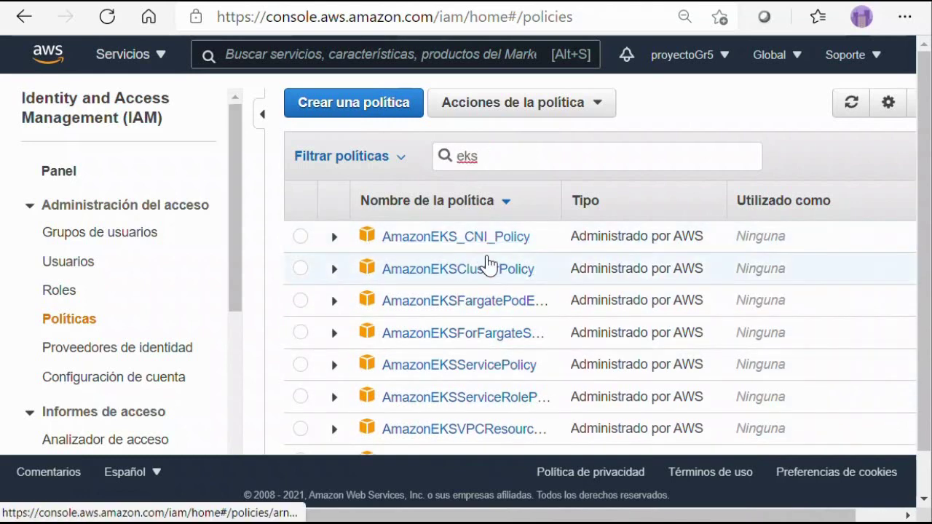
scroll(487, 273, down, 1)
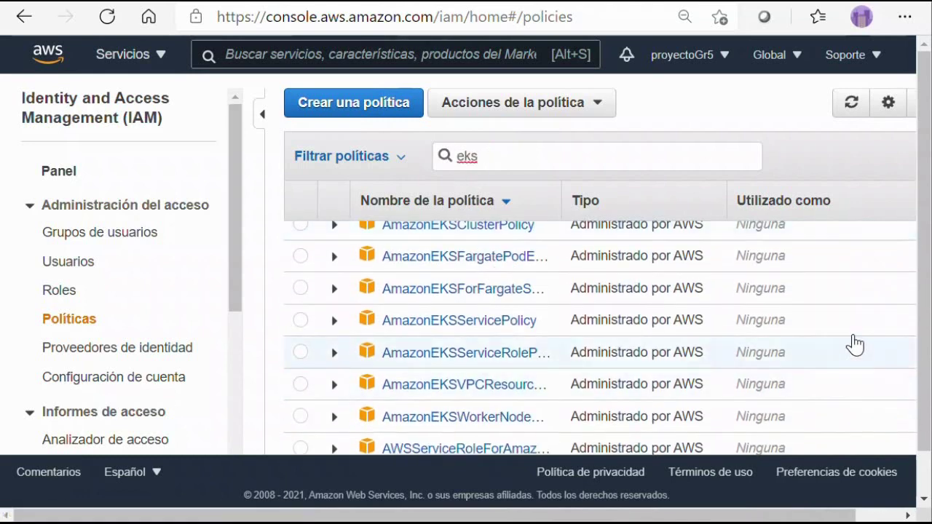
scroll(853, 344, down, 2)
scroll(855, 343, up, 1)
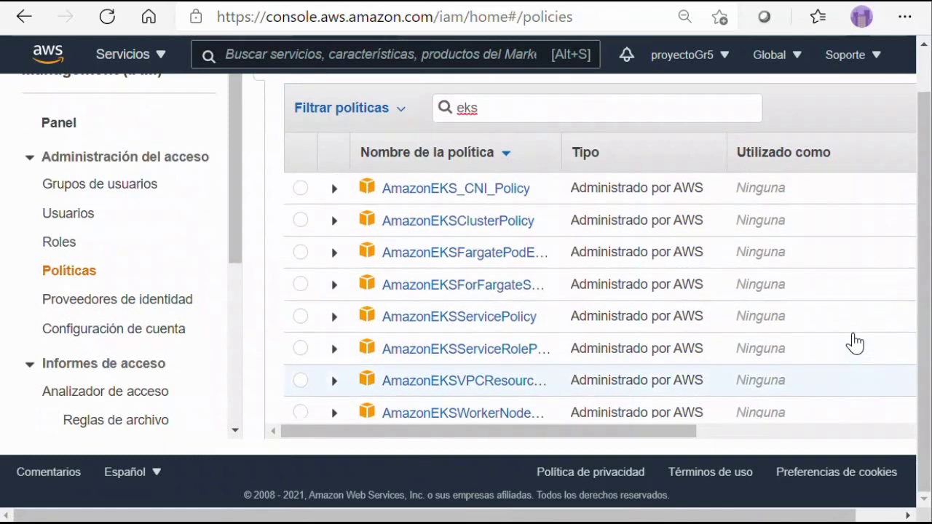
scroll(855, 343, down, 1)
scroll(855, 343, up, 1)
scroll(855, 343, up, 2)
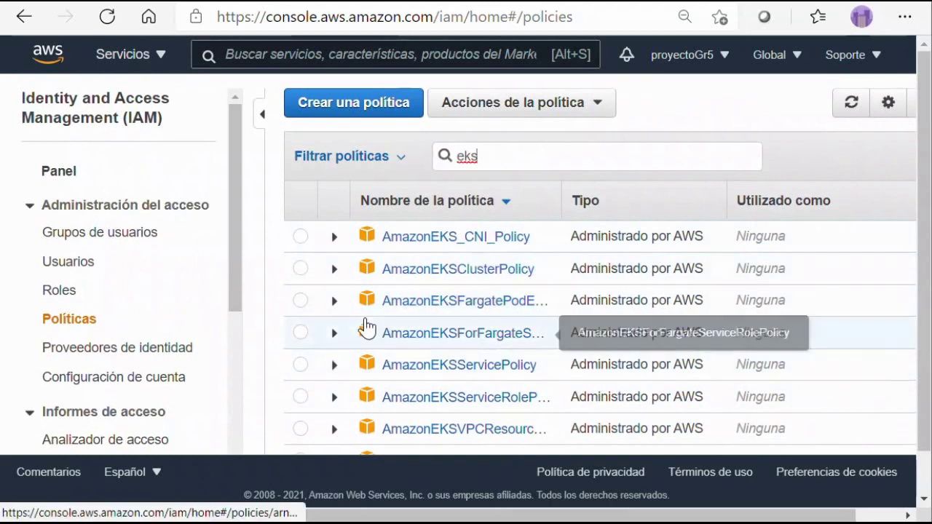
click(334, 238)
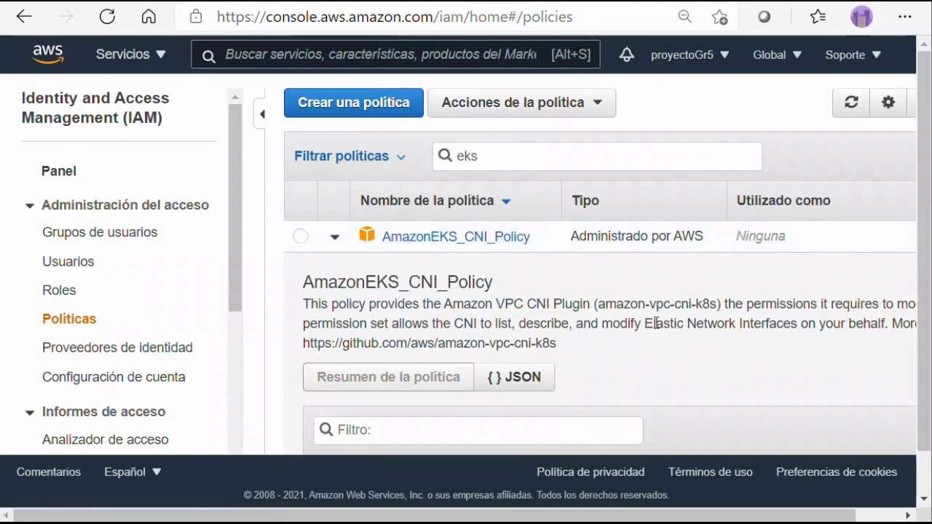
click(335, 238)
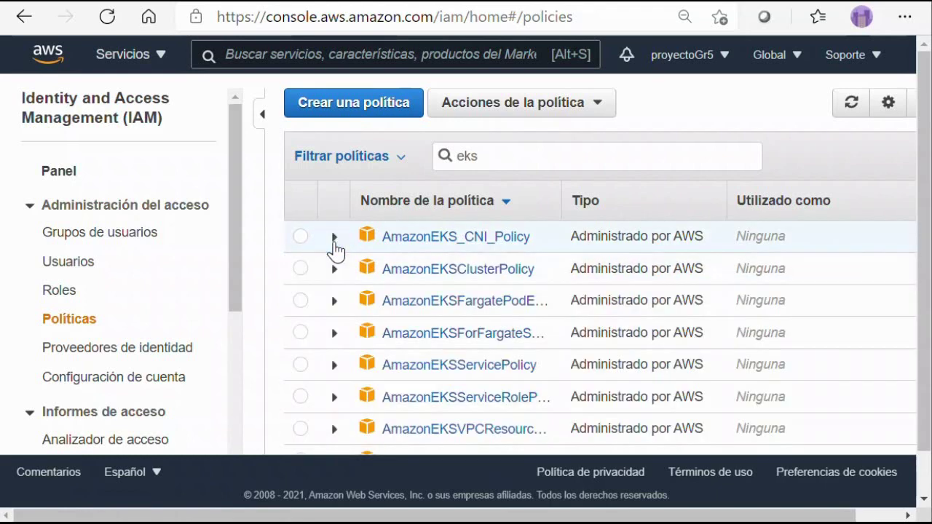
Clear the 'eks' filter and start a new policy with Crear una política.
click(515, 149)
key(BackSpace)
key(BackSpace)
key(BackSpace)
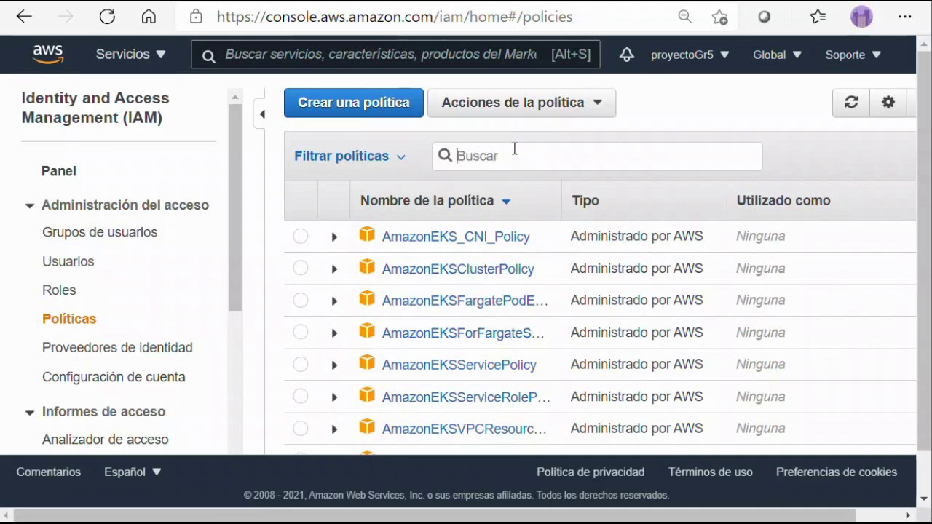
click(362, 91)
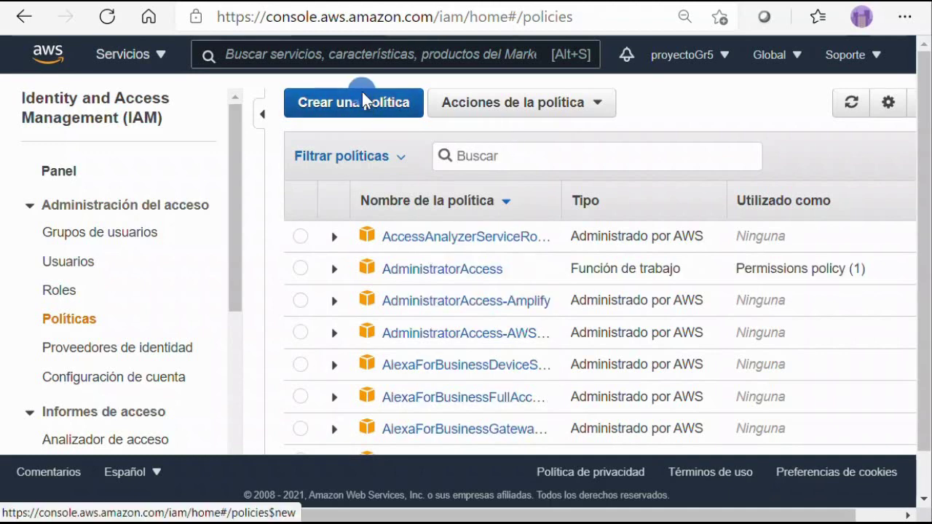
Open the Elegir un servicio list in the visual editor and scroll down to ELB.
scroll(433, 292, down, 2)
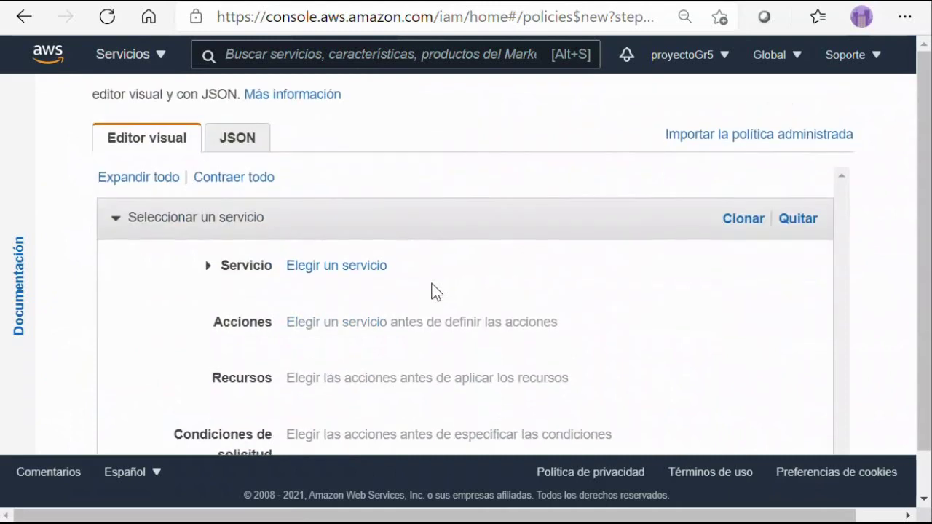
scroll(478, 271, down, 2)
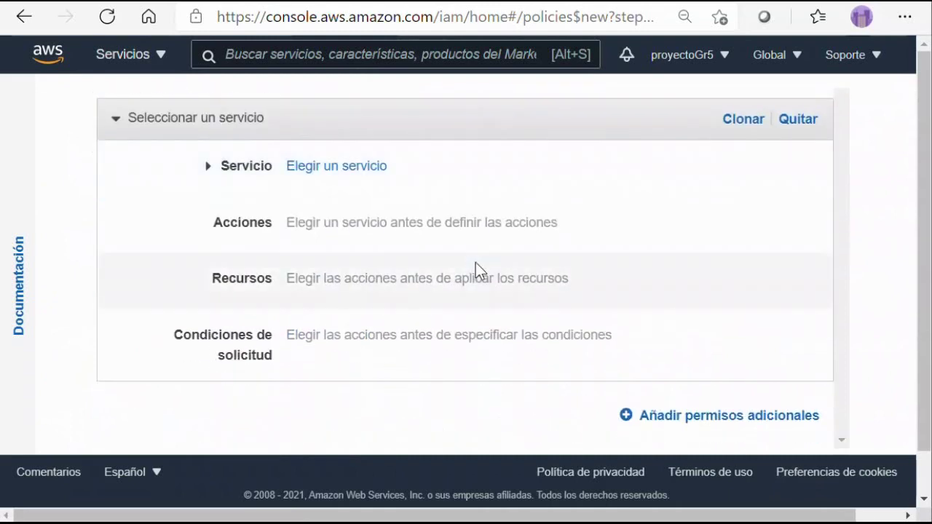
click(215, 170)
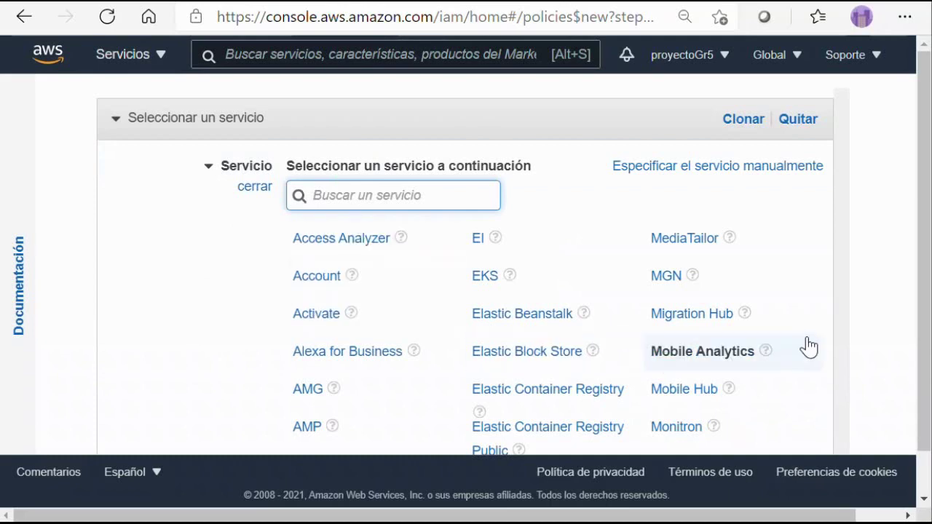
drag(923, 190, 922, 229)
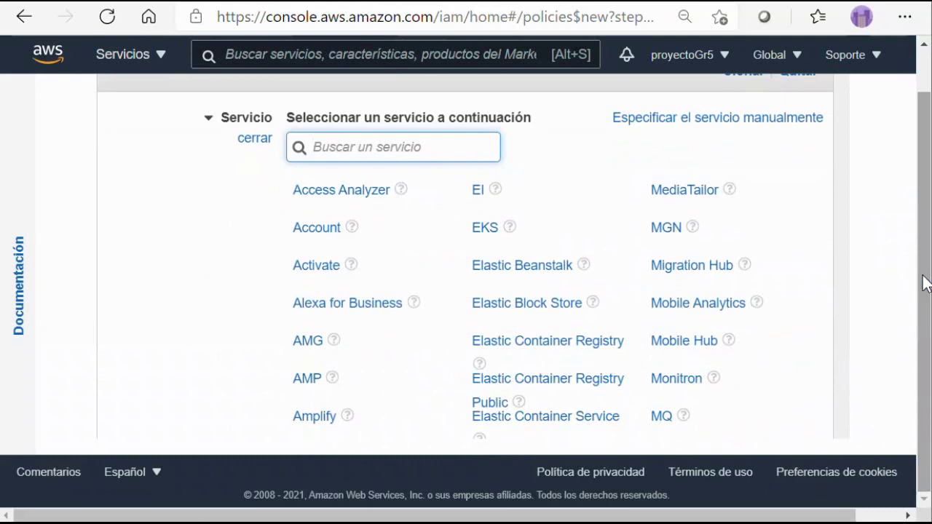
scroll(906, 366, down, 5)
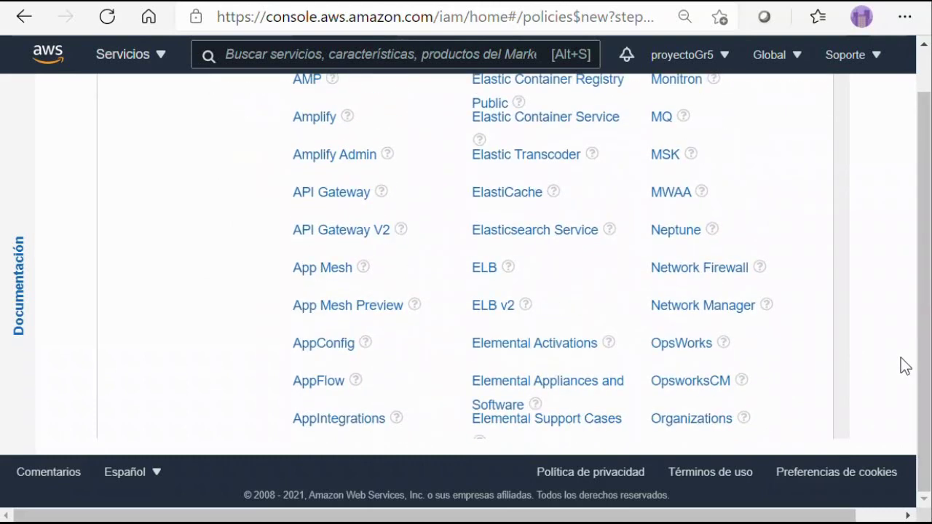
scroll(905, 366, down, 1)
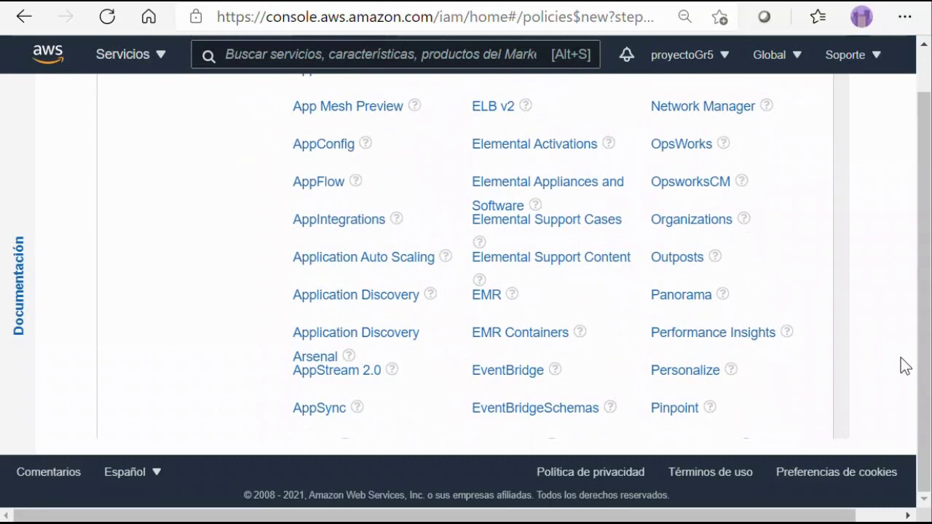
scroll(905, 367, up, 3)
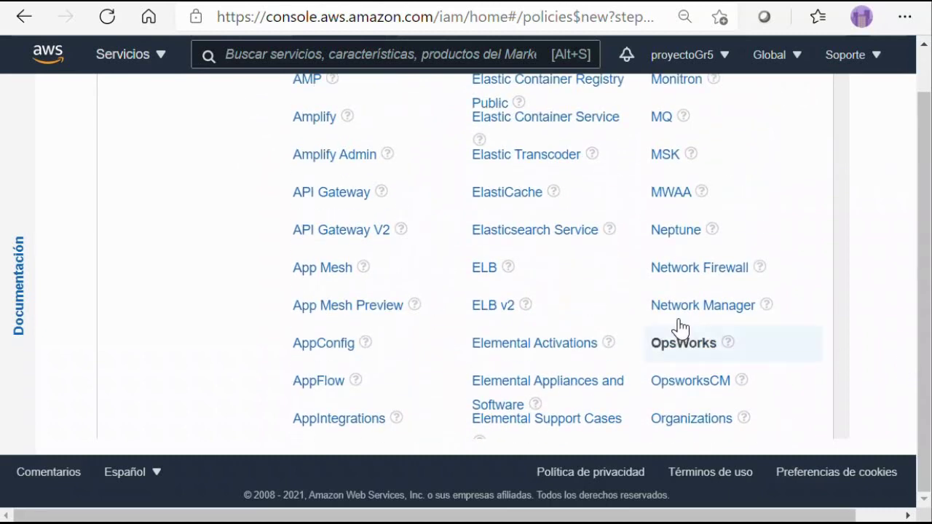
Pick ELB as the service, then view the JSON: Version 2012-10-17, empty Statement.
click(481, 268)
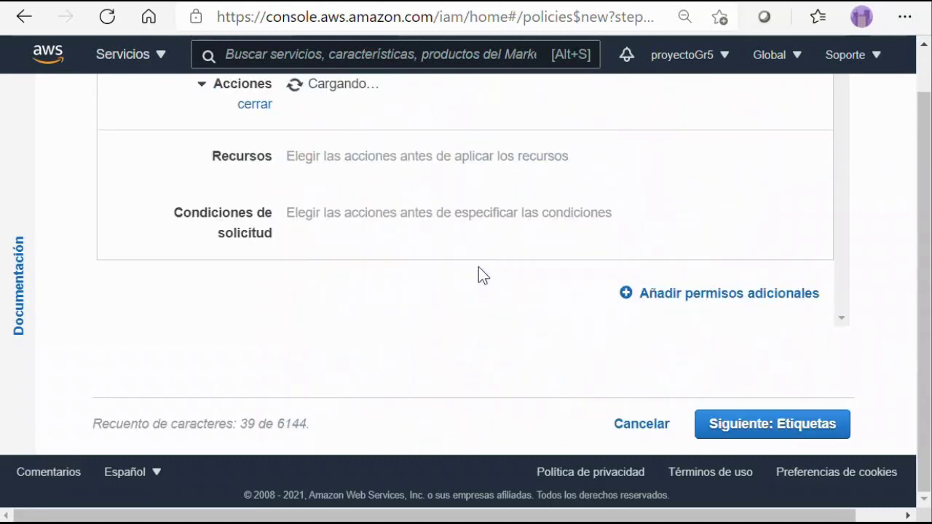
scroll(478, 274, up, 2)
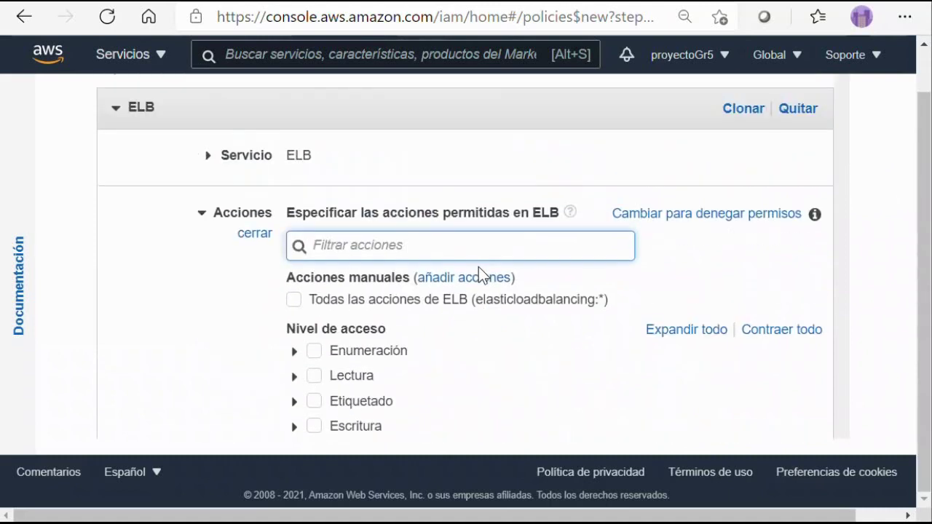
scroll(386, 314, down, 1)
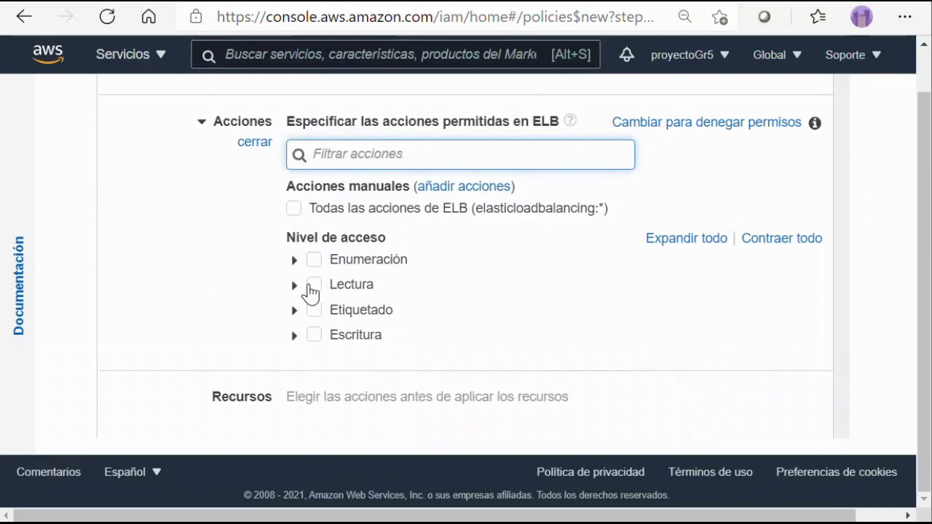
scroll(578, 333, down, 2)
scroll(579, 332, up, 2)
scroll(552, 304, down, 3)
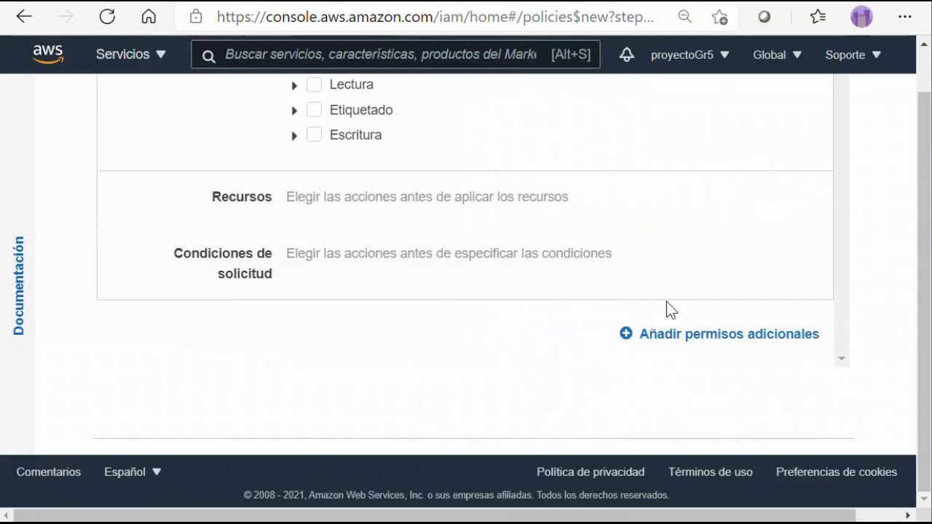
scroll(726, 244, up, 7)
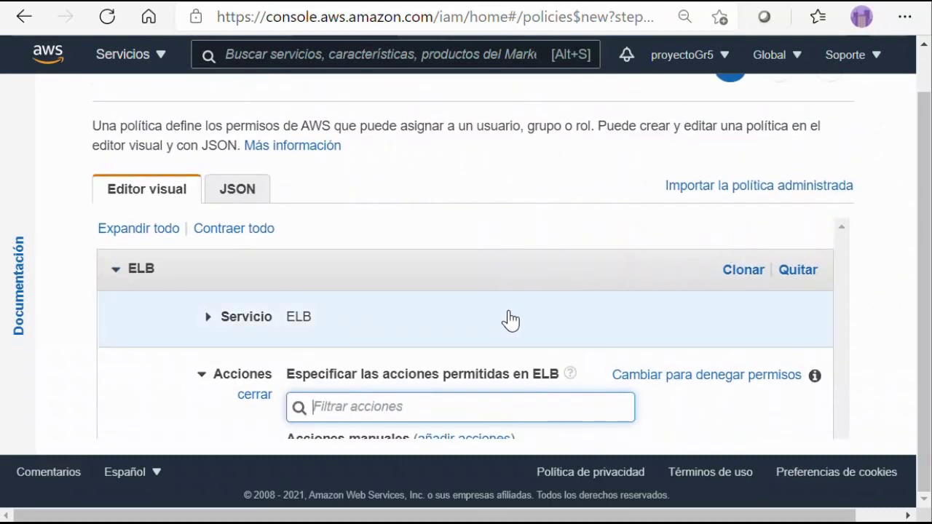
click(219, 191)
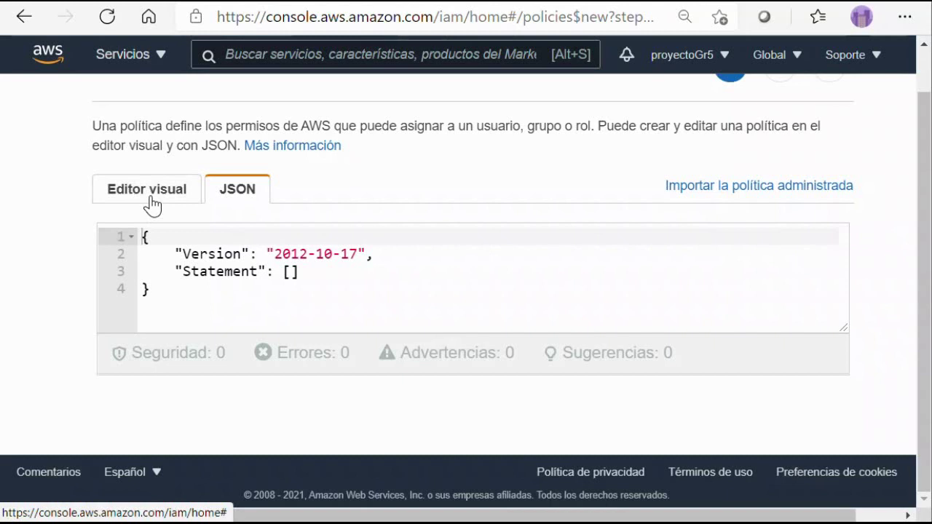
Compare the ELB policy's JSON and visual editor views, ending in the visual editor near Siguiente: Etiquetas.
click(152, 205)
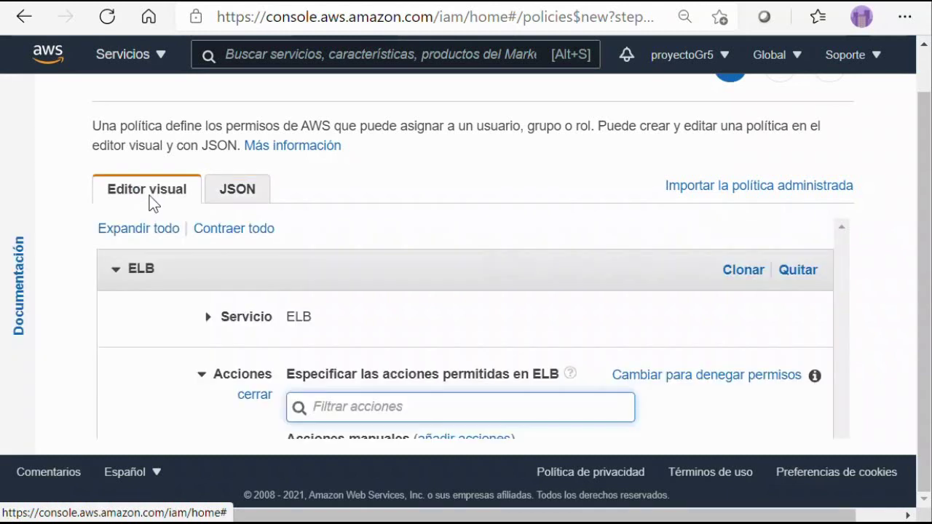
click(239, 202)
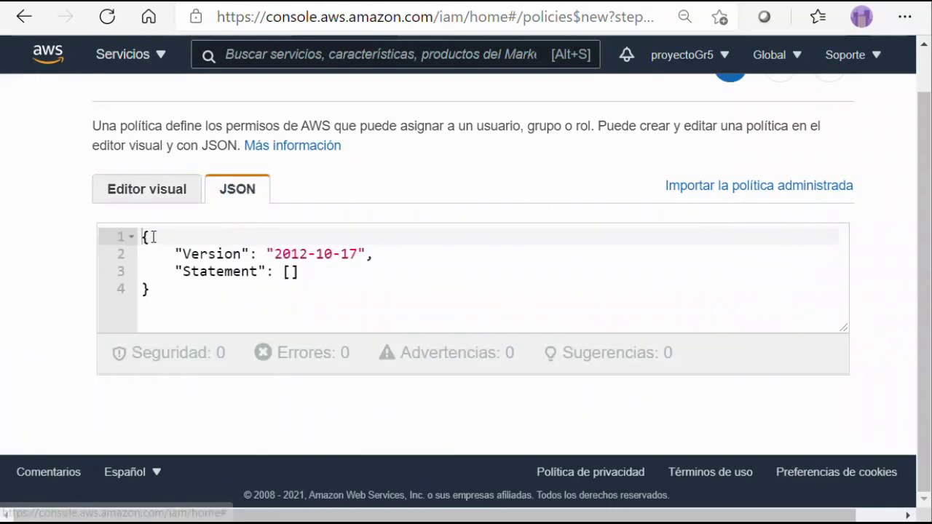
drag(141, 232, 144, 286)
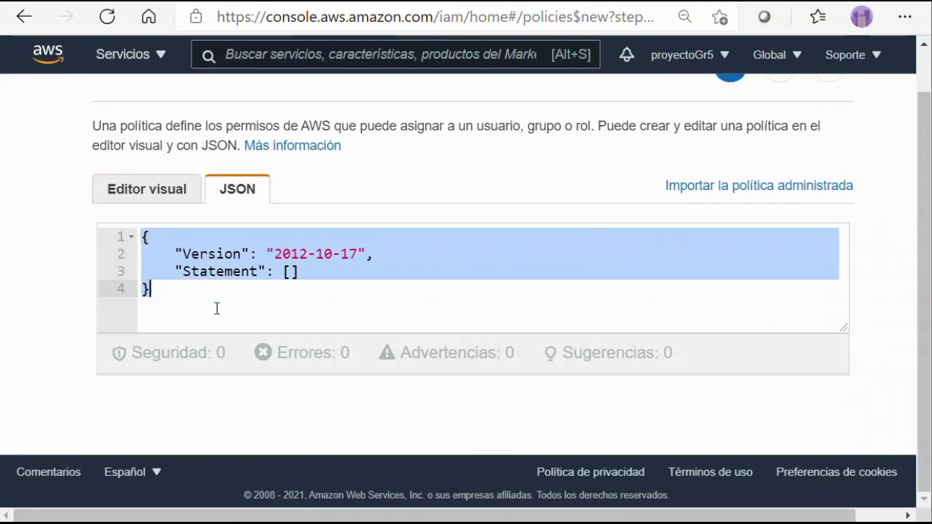
click(252, 286)
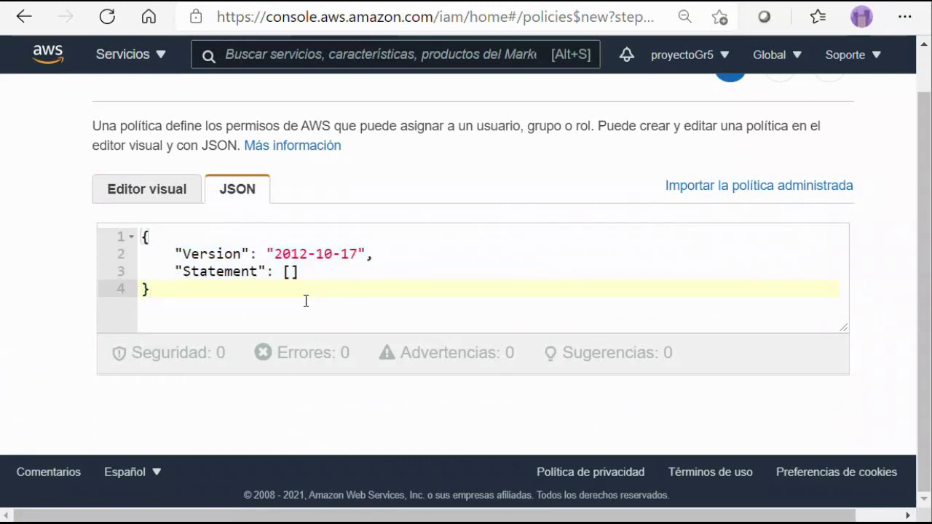
click(173, 198)
scroll(420, 267, up, 1)
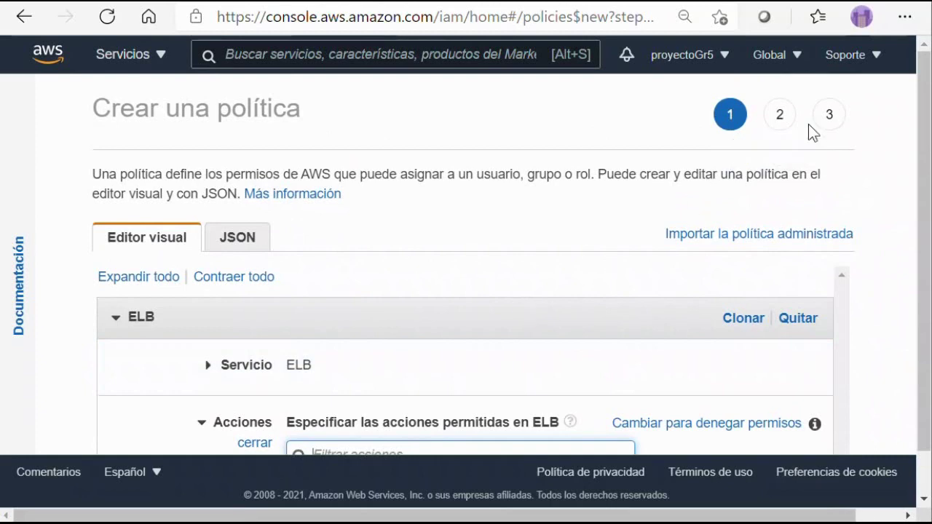
drag(921, 169, 910, 333)
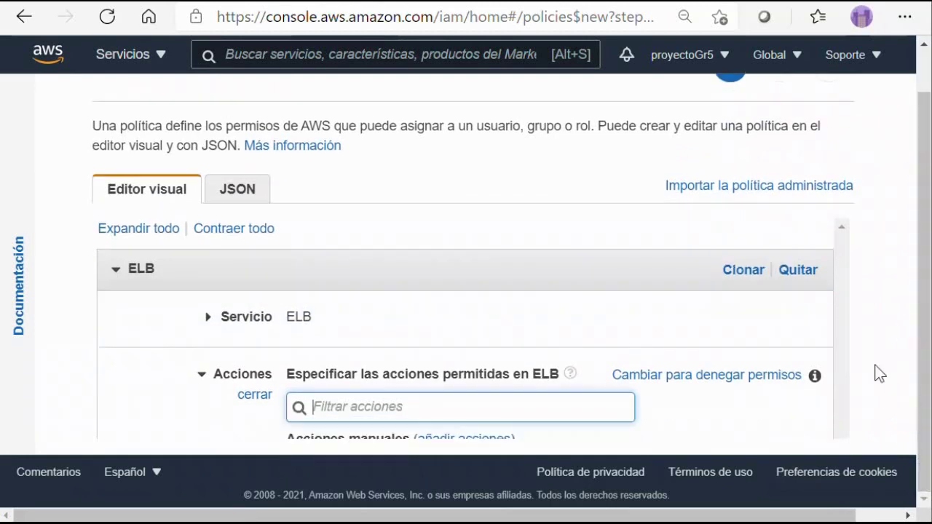
scroll(878, 371, down, 7)
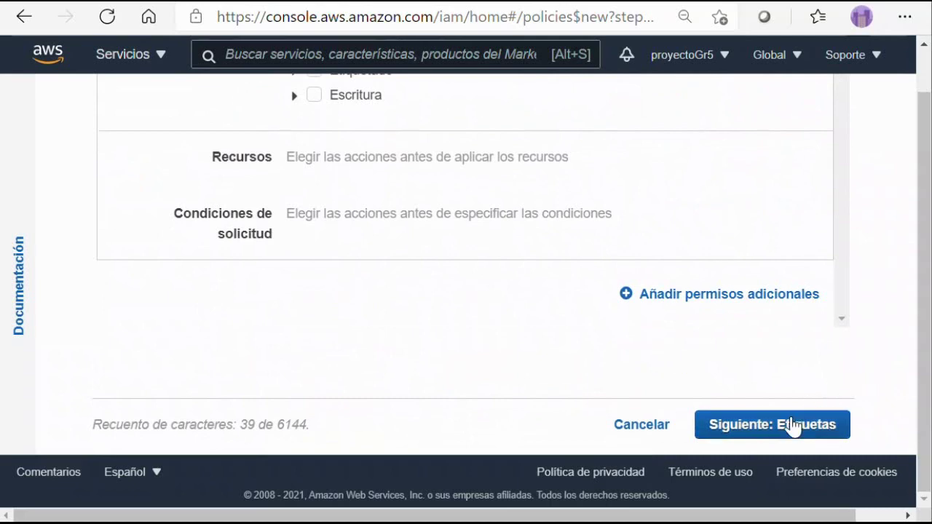
Try Siguiente: Etiquetas, which fails validation for a missing Action.
click(784, 424)
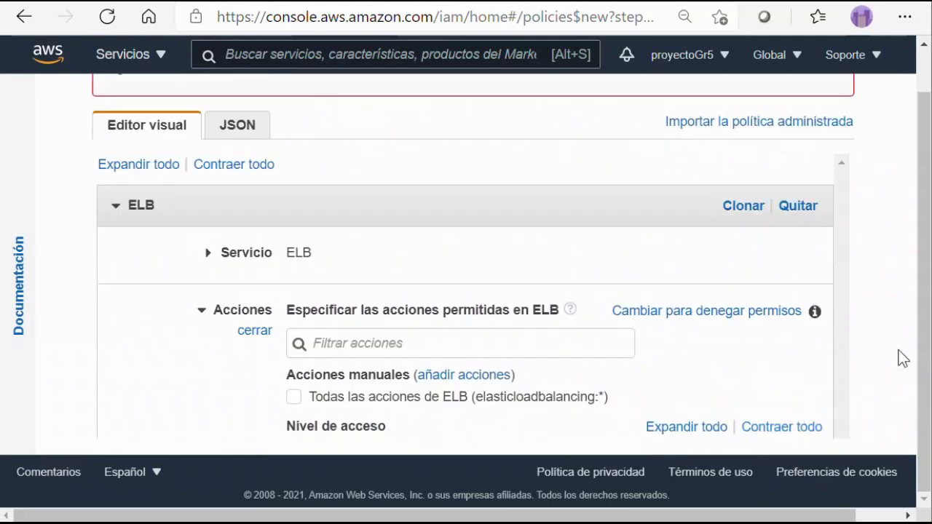
scroll(903, 358, down, 4)
scroll(904, 358, down, 1)
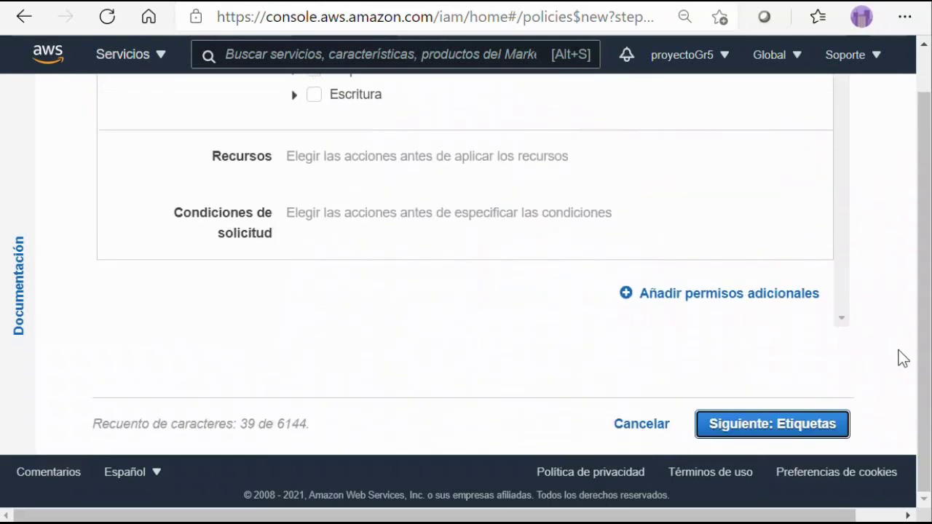
scroll(903, 359, up, 6)
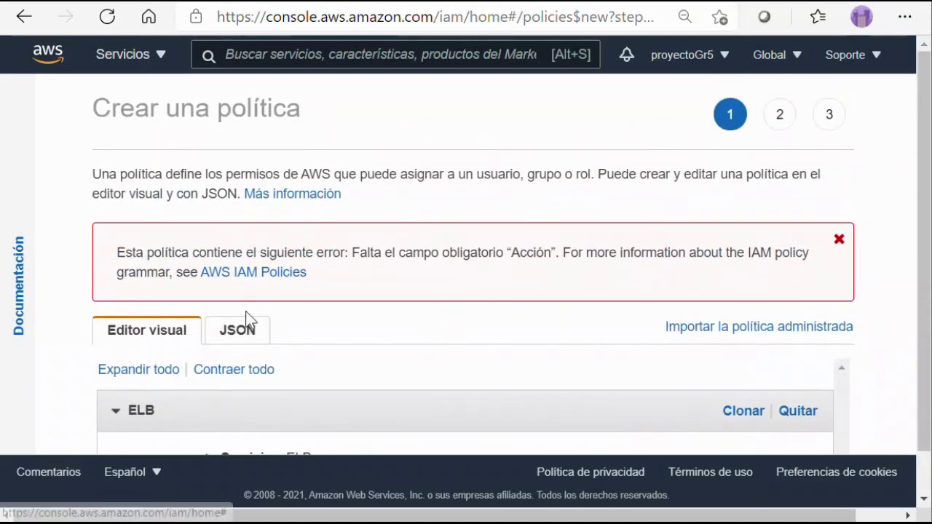
Dismiss the error and return to IAM via Servicios > Visitados recientemente.
click(839, 241)
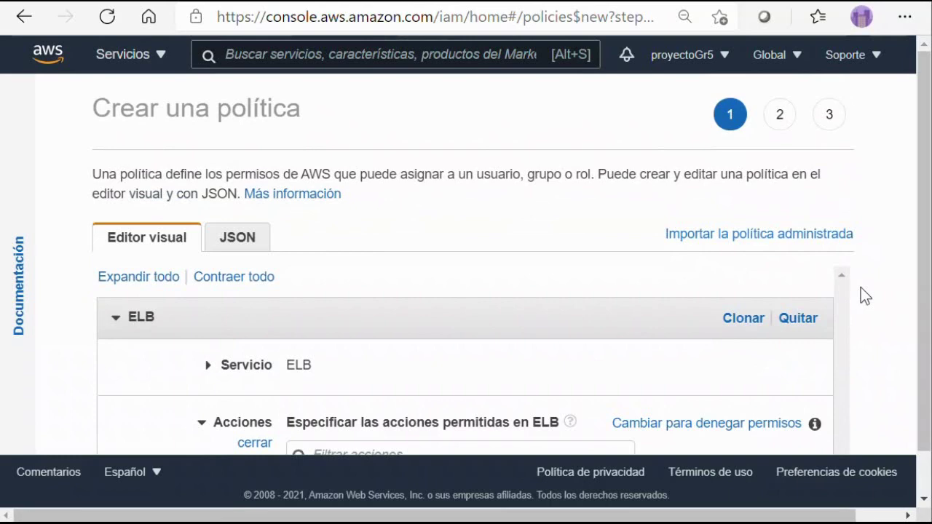
scroll(861, 287, down, 2)
scroll(861, 287, up, 2)
click(135, 63)
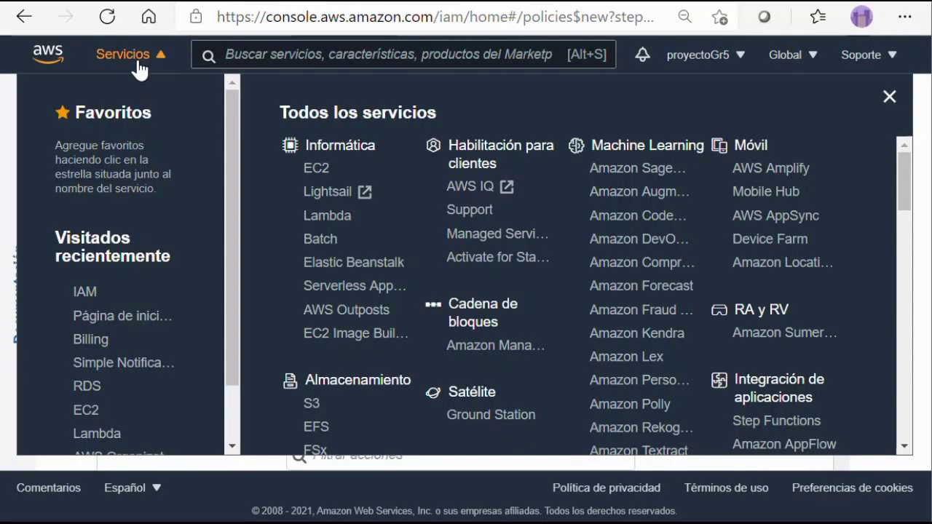
click(85, 299)
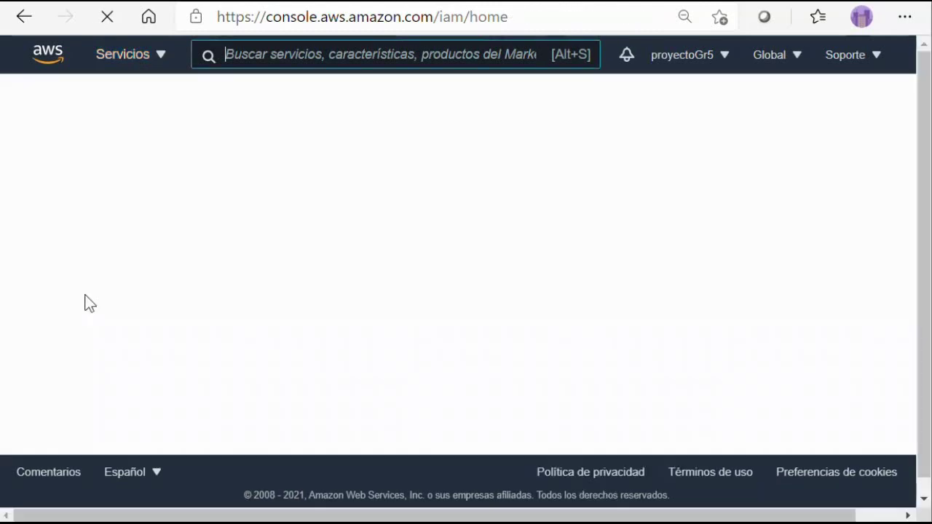